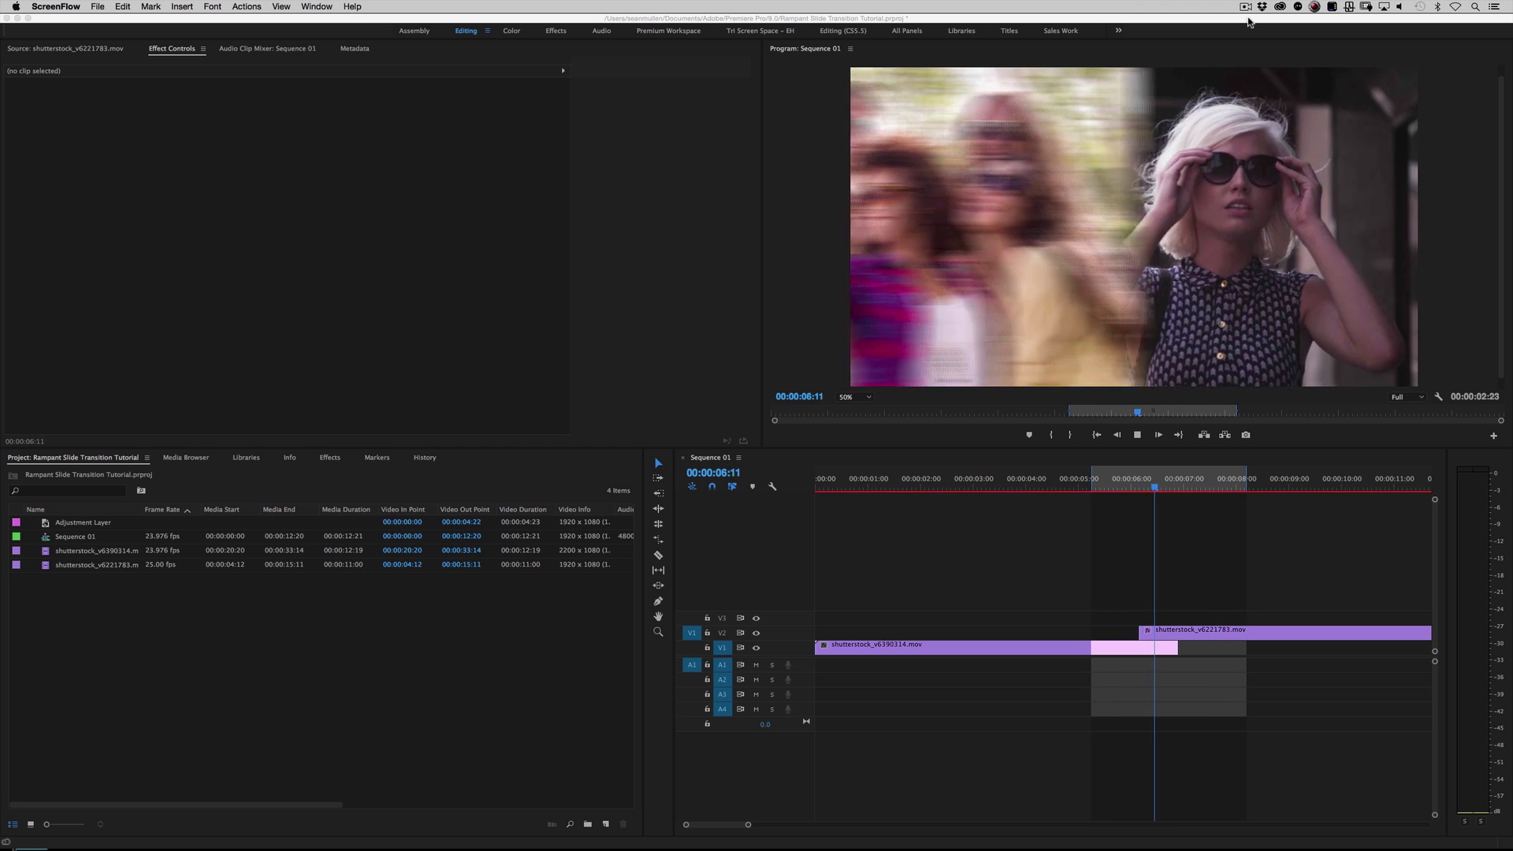
# Preview Sequence 01's motion-blurred slide transition, stopping playback at 00:00:06:04
pyautogui.press('space')
pyautogui.click(903, 540)
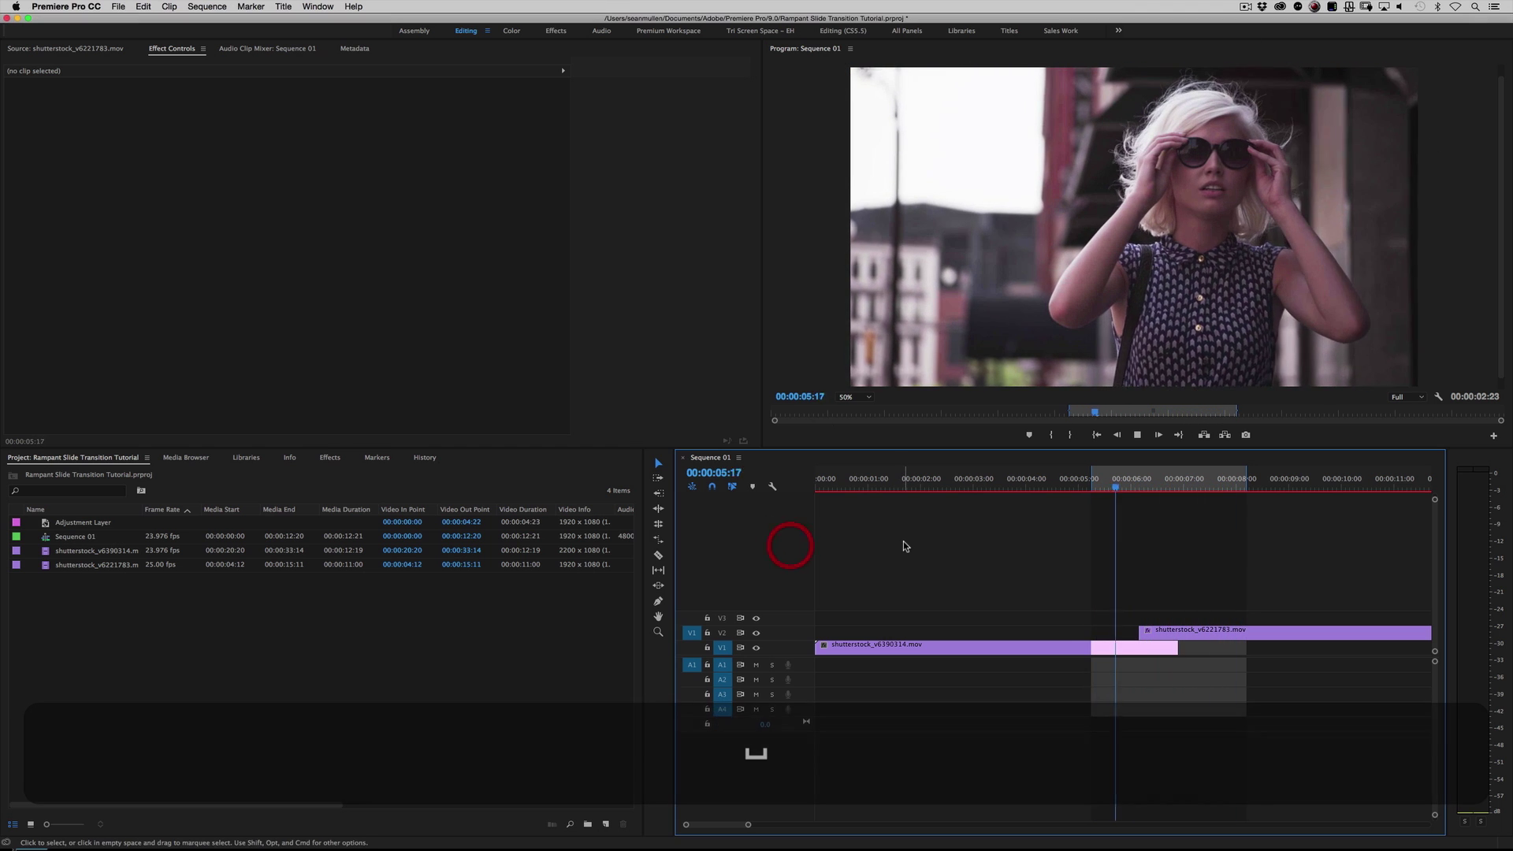
pyautogui.press('space')
pyautogui.click(119, 6)
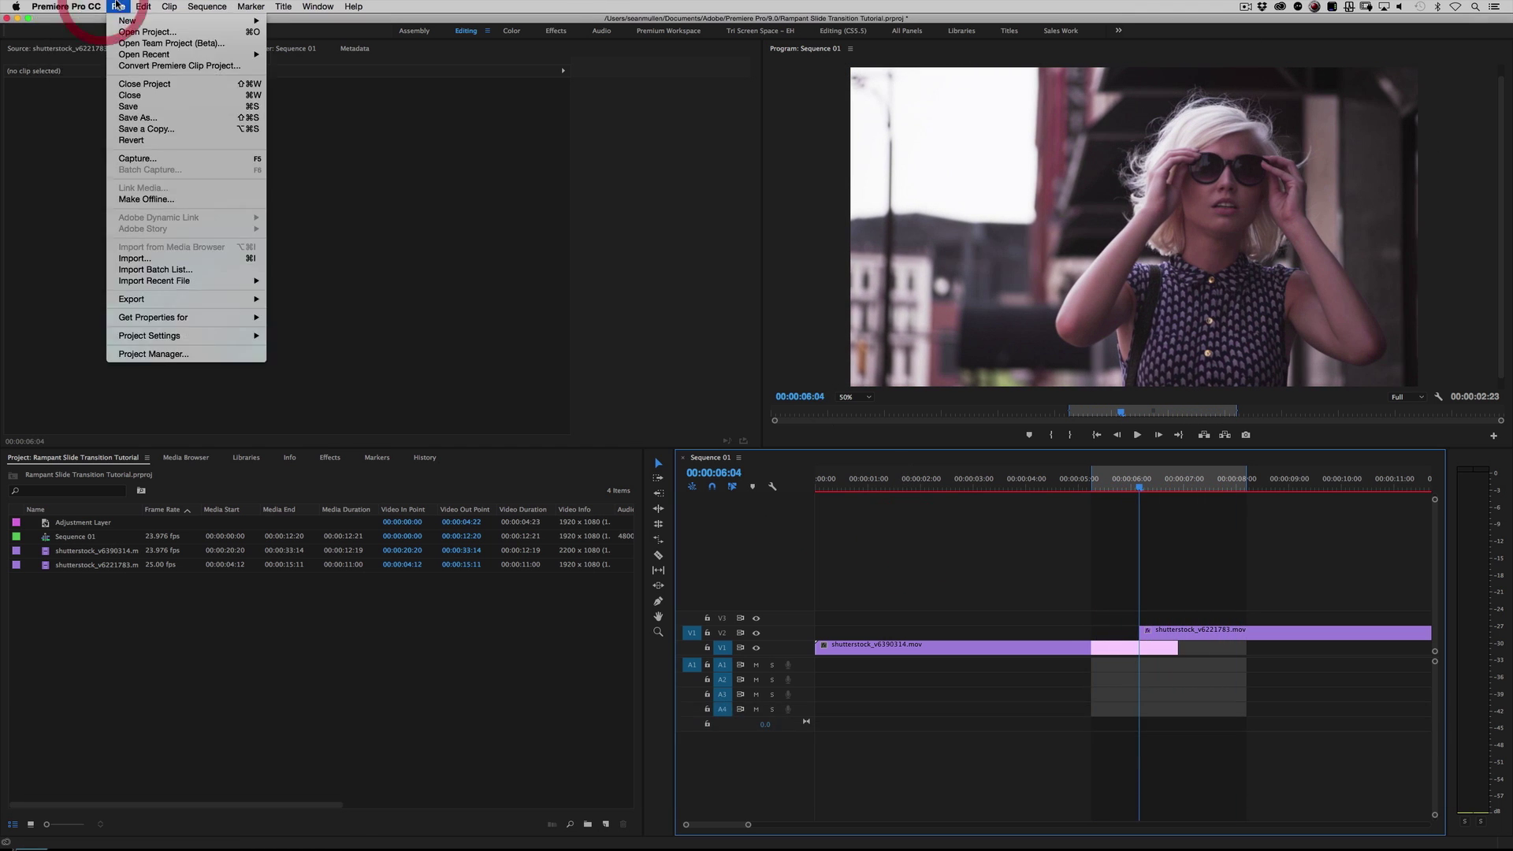
# Create Sequence 04 with the RED R3D 1080p 23.976 fps preset
pyautogui.moveTo(124, 20)
pyautogui.click(301, 46)
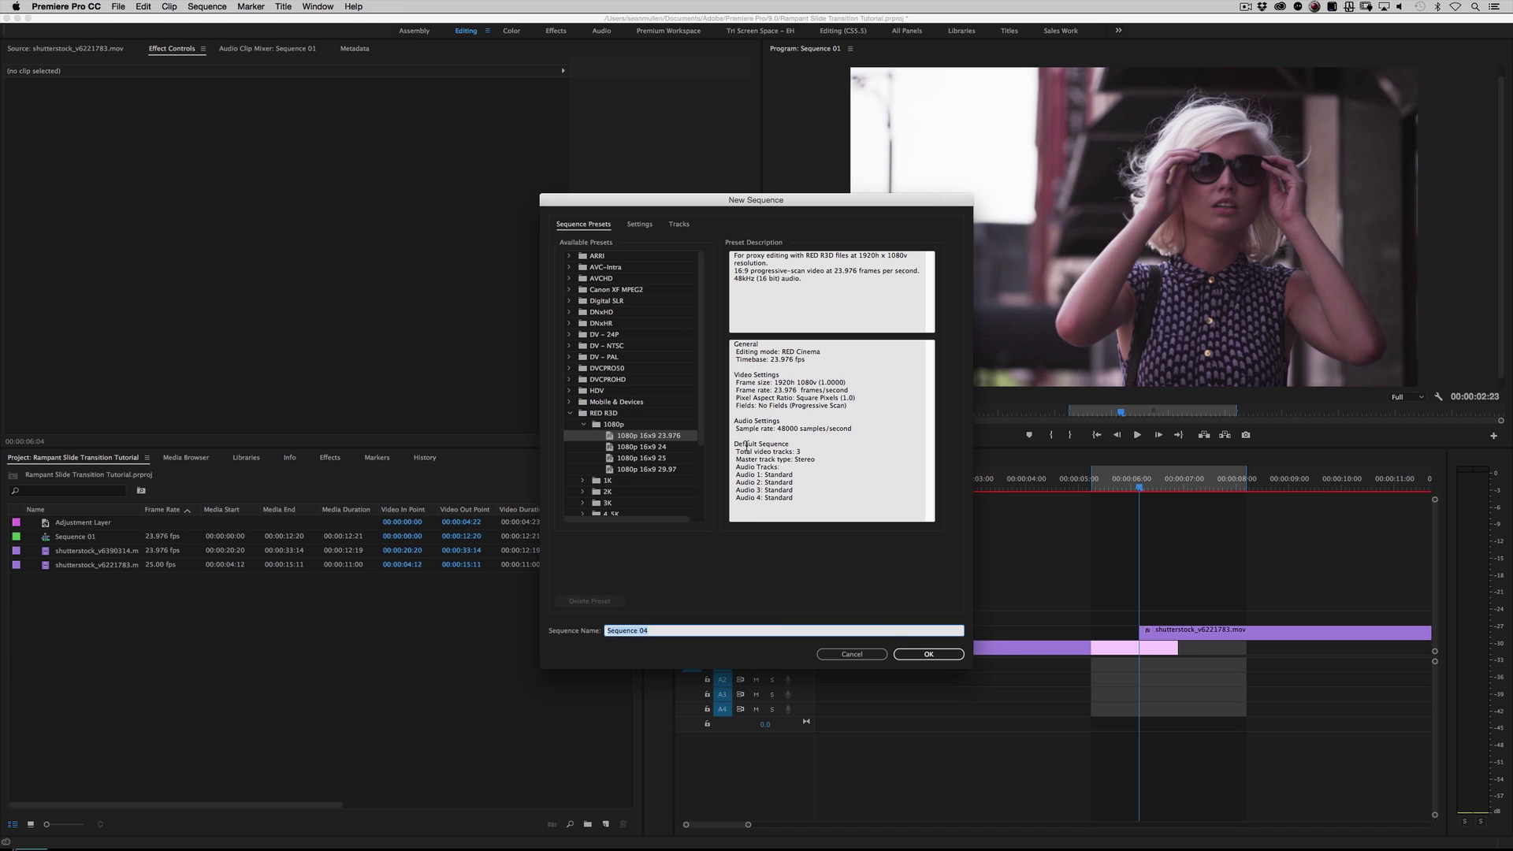
pyautogui.click(920, 657)
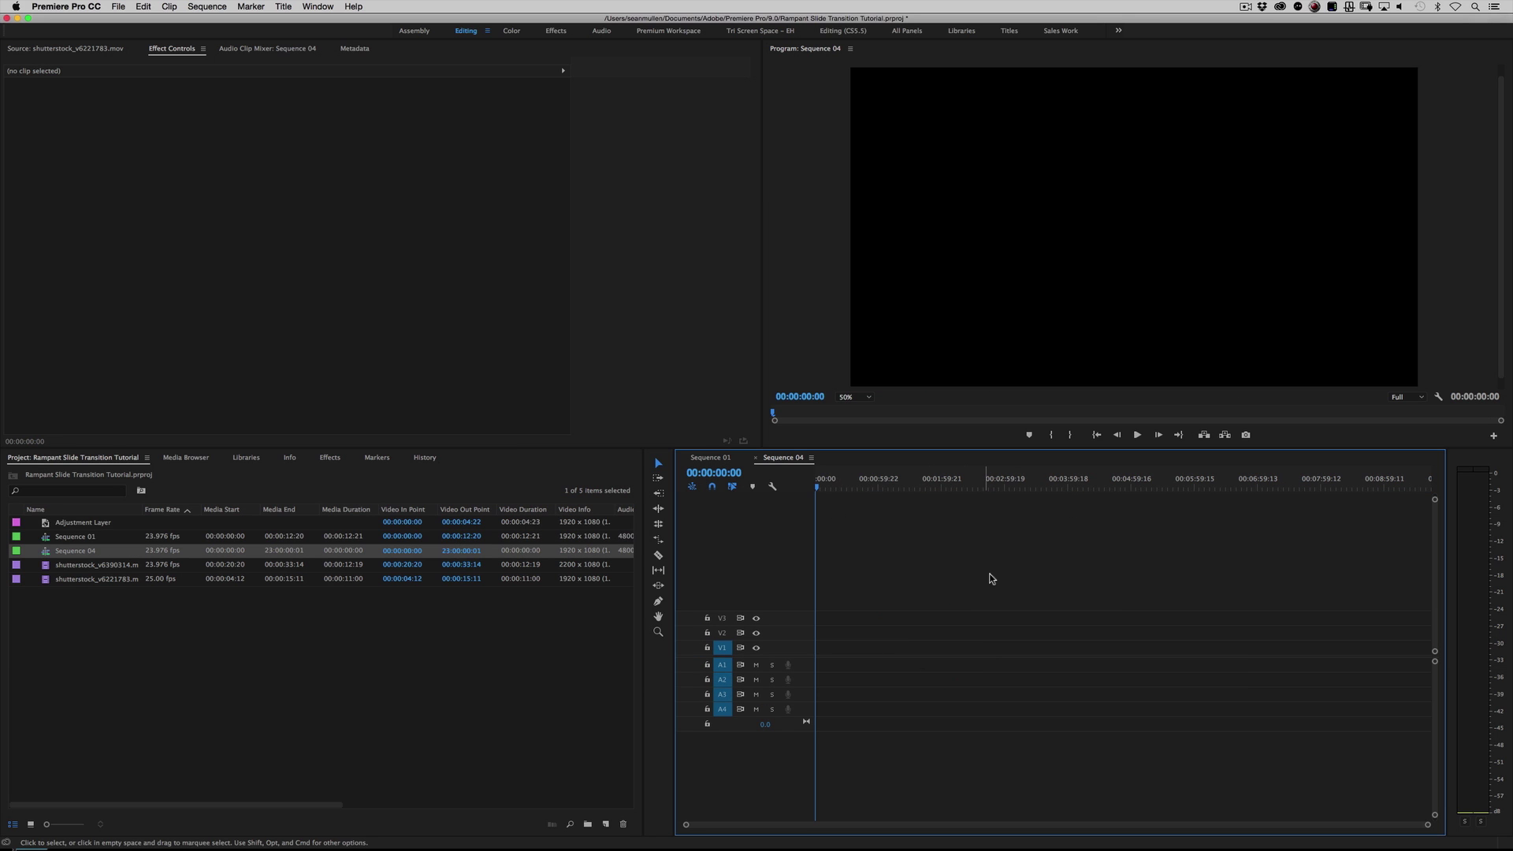
pyautogui.click(194, 666)
# Preview both clips and place shutterstock_v6390314.mov at the start of V1 in Sequence 04
pyautogui.doubleClick(88, 580)
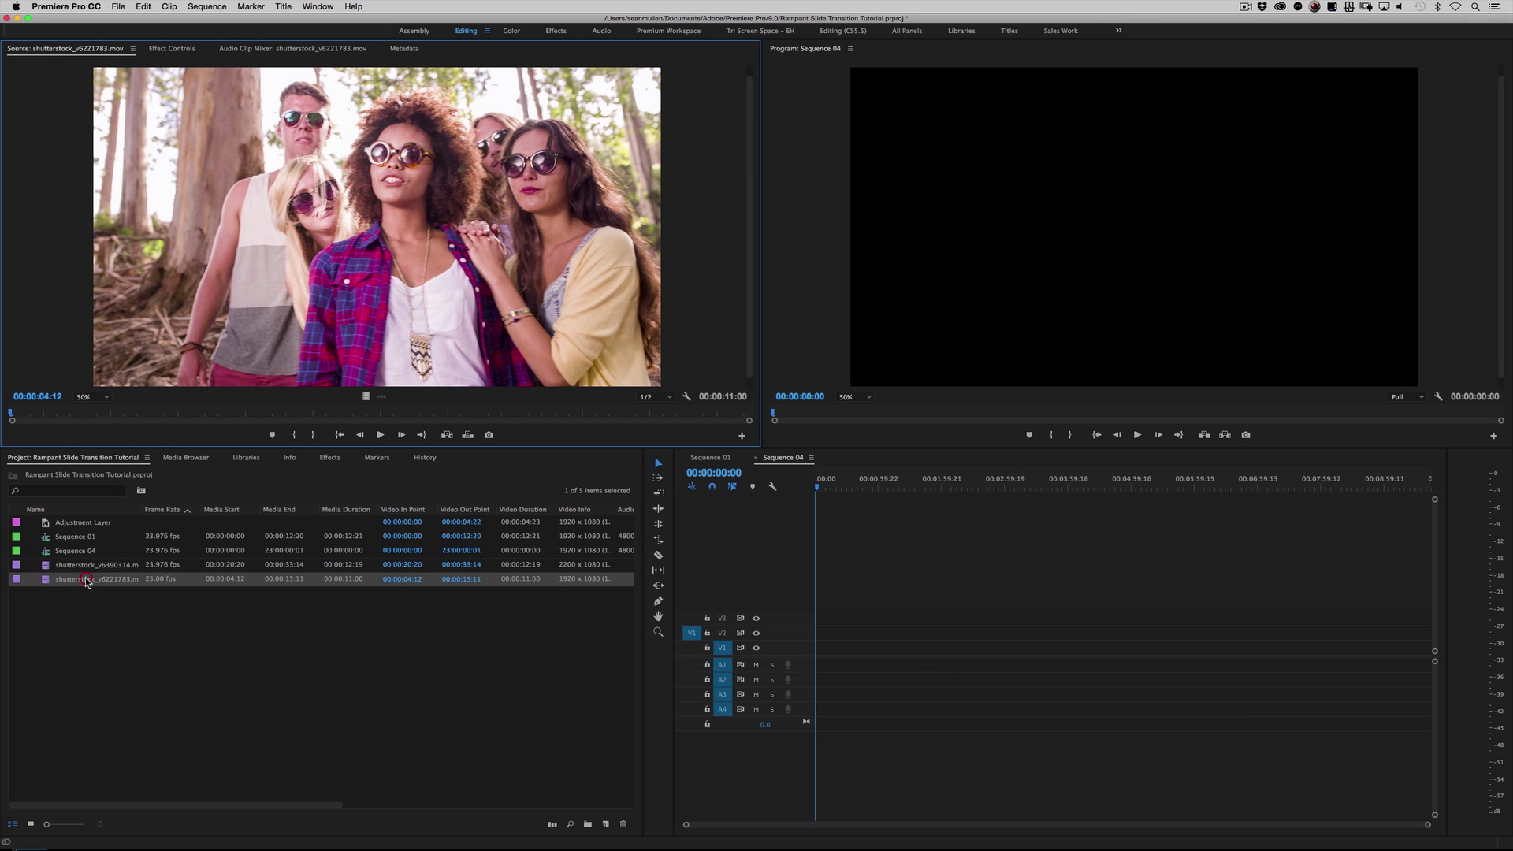
pyautogui.doubleClick(68, 567)
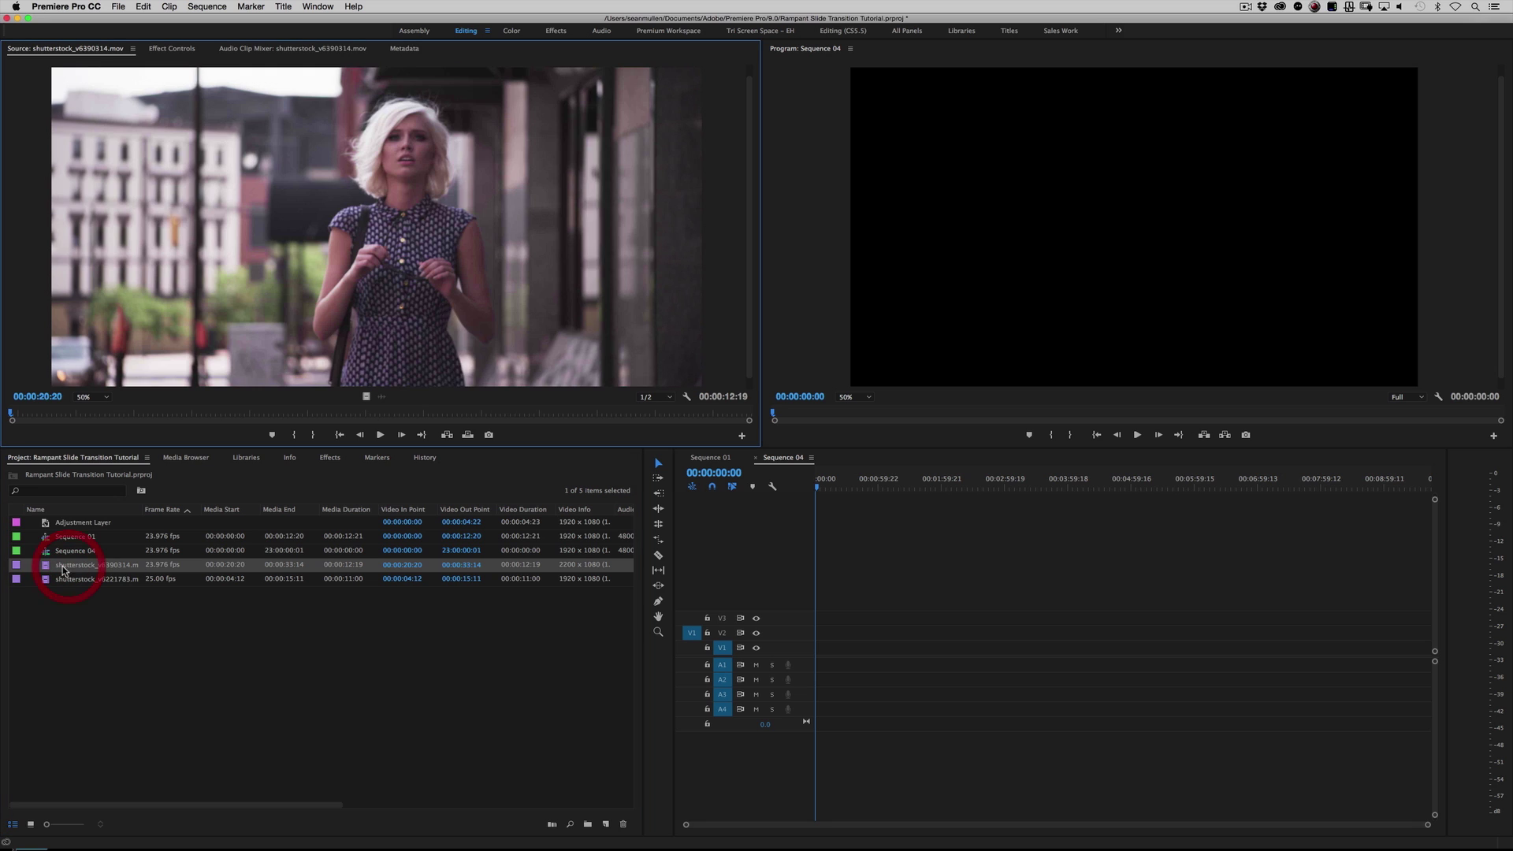
pyautogui.moveTo(68, 568); pyautogui.dragTo(802, 648)
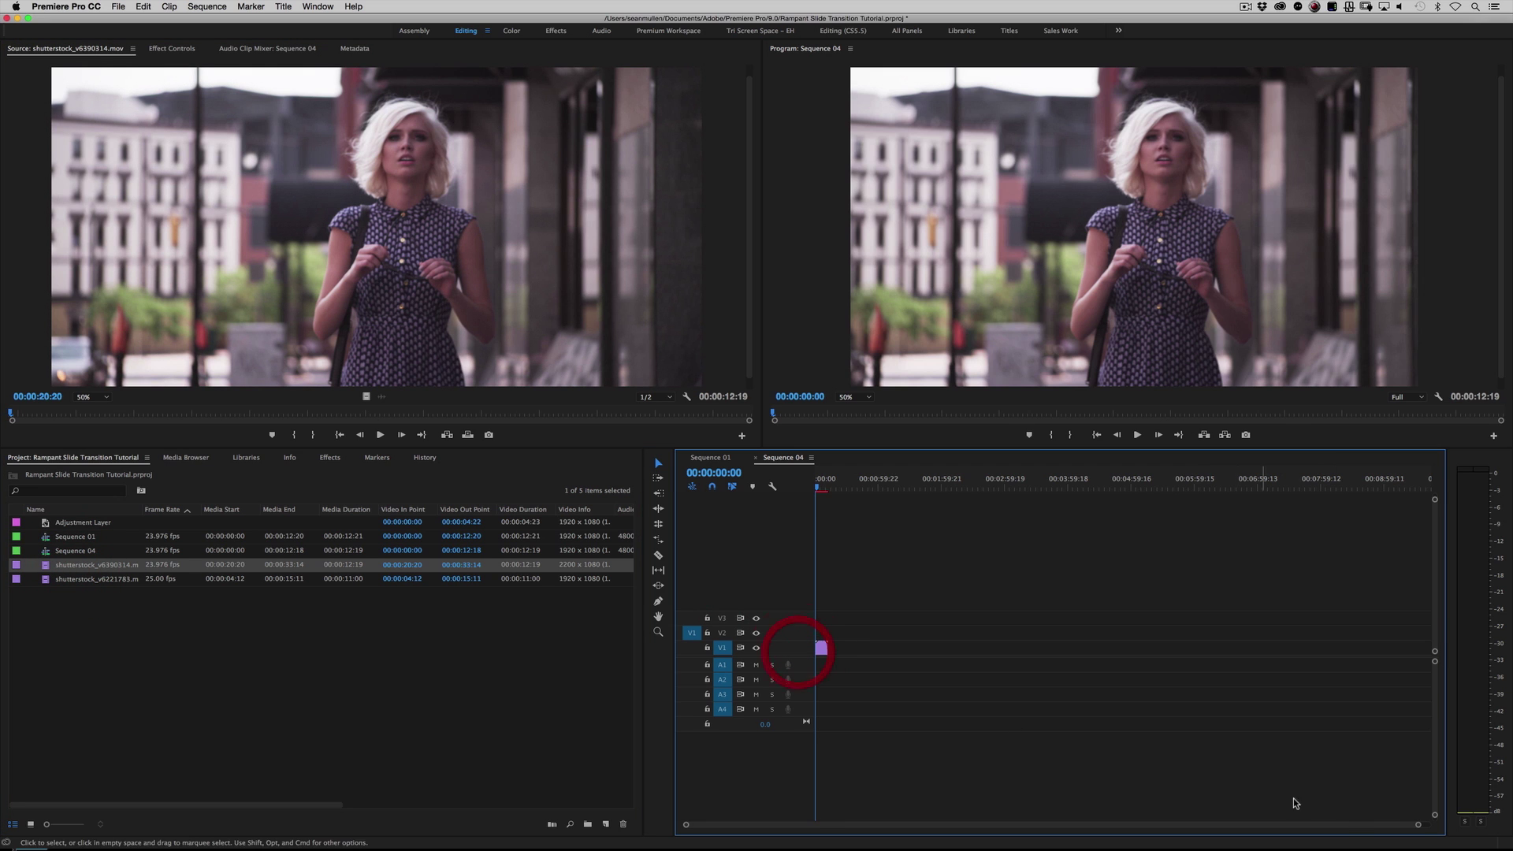
pyautogui.moveTo(1417, 829); pyautogui.dragTo(1142, 841)
# Play back Sequence 04 and scrub the clip to find the transition point
pyautogui.click(906, 544)
pyautogui.press('space')
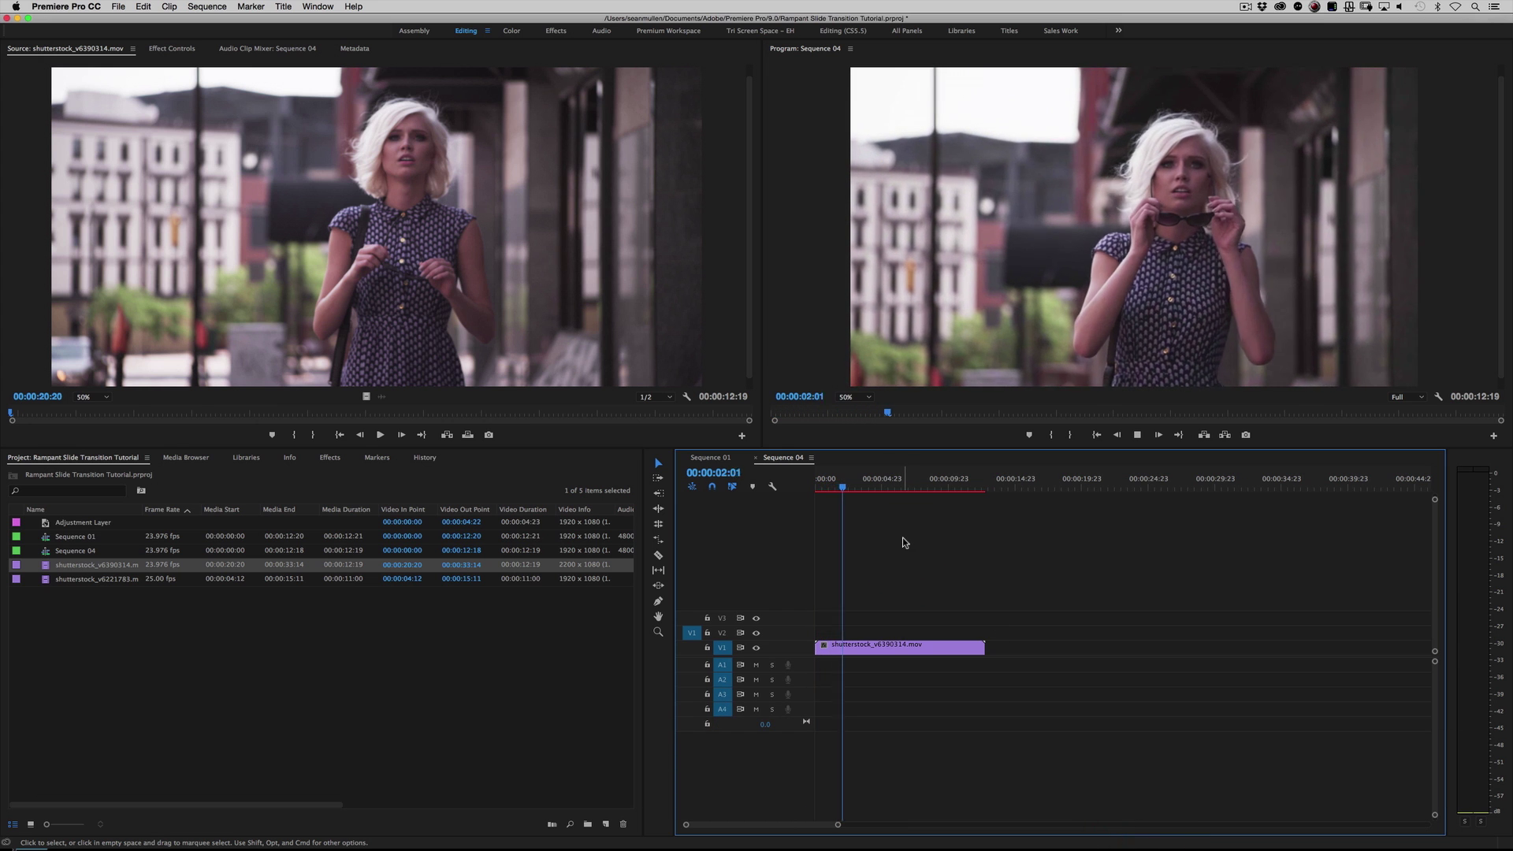
pyautogui.click(900, 537)
pyautogui.press('space')
pyautogui.moveTo(850, 478); pyautogui.dragTo(842, 521)
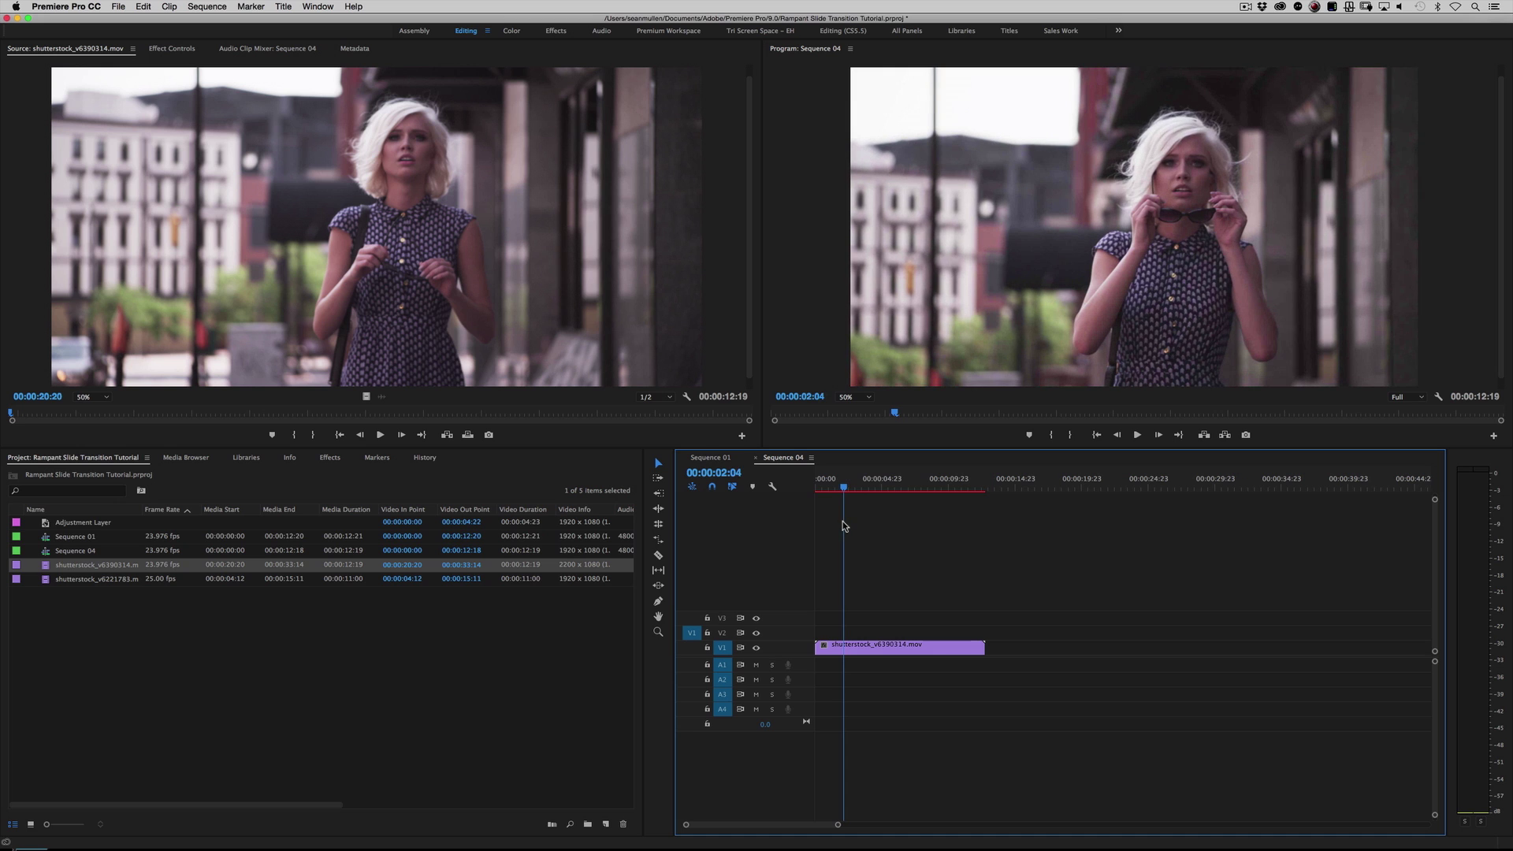
# Add markers at 00:00:02:00 and 00:00:03:00 in Sequence 04
pyautogui.click(740, 473)
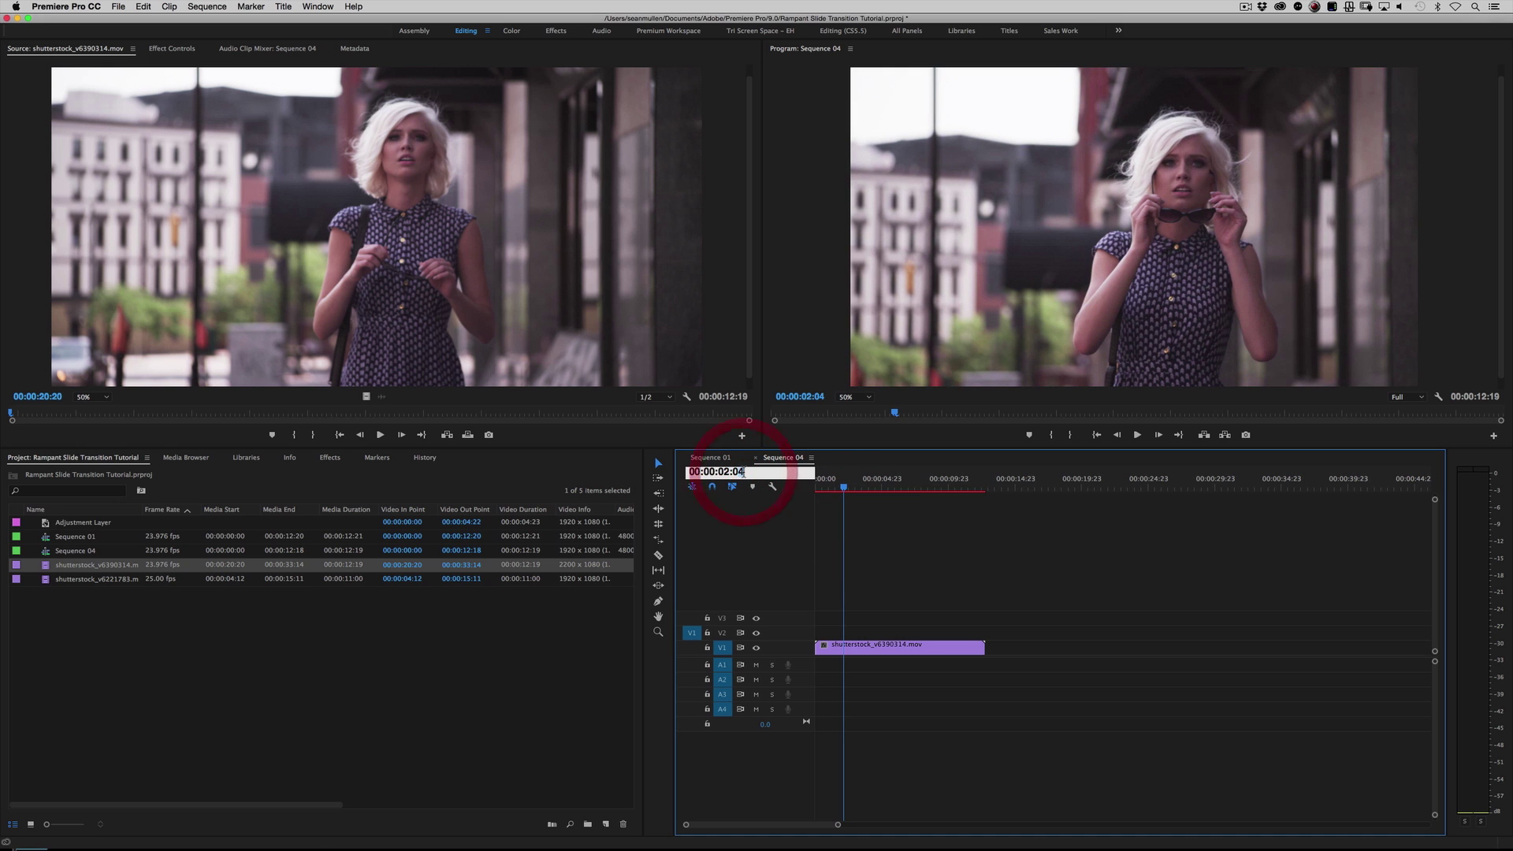
pyautogui.press('BackSpace')
pyautogui.write('0')
pyautogui.press('Return')
pyautogui.click(739, 516)
pyautogui.press('m')
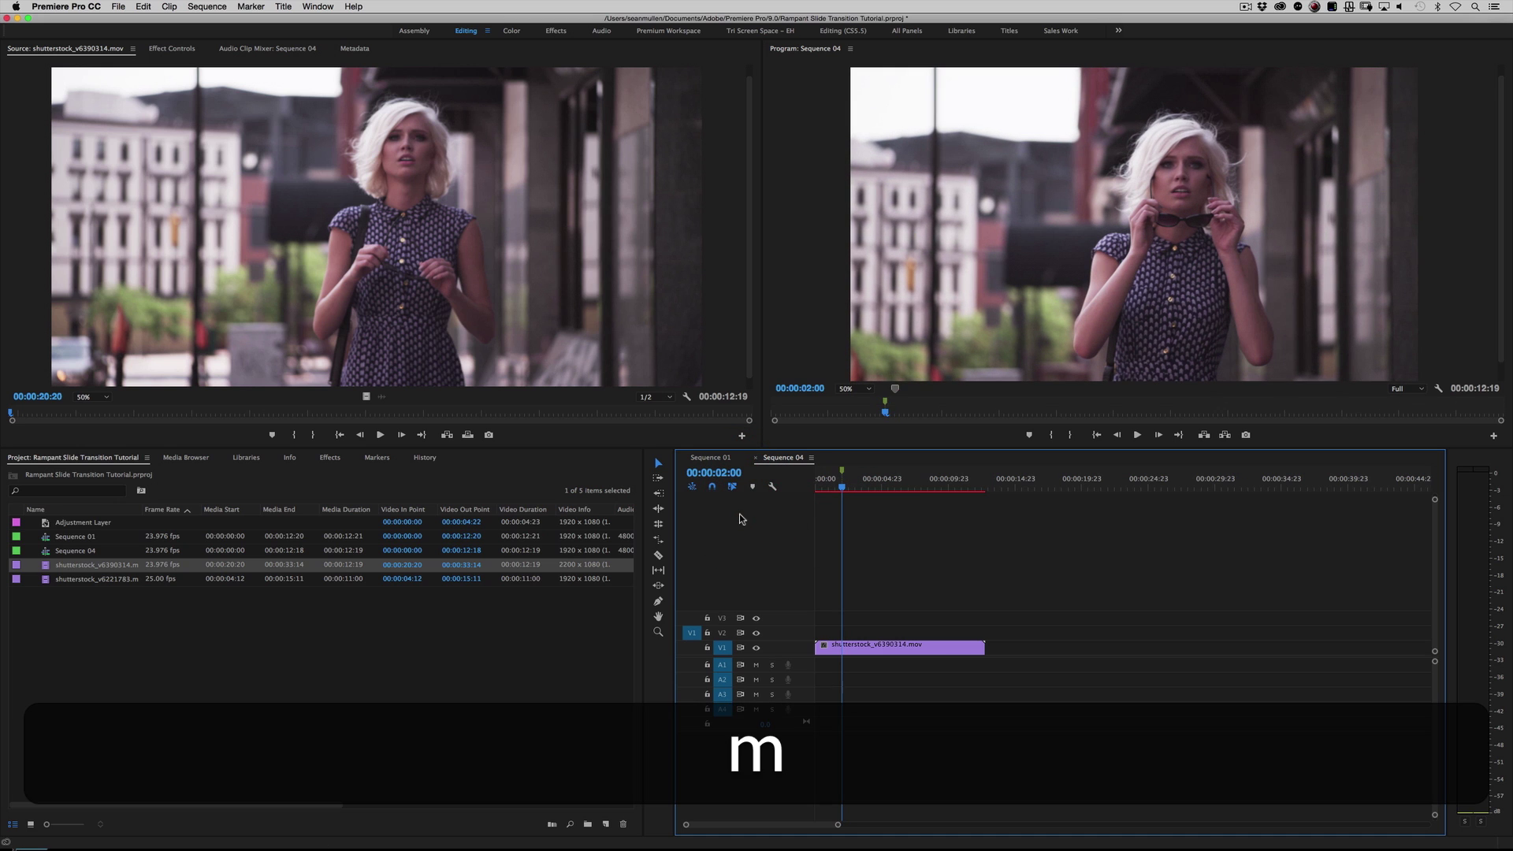
pyautogui.click(733, 472)
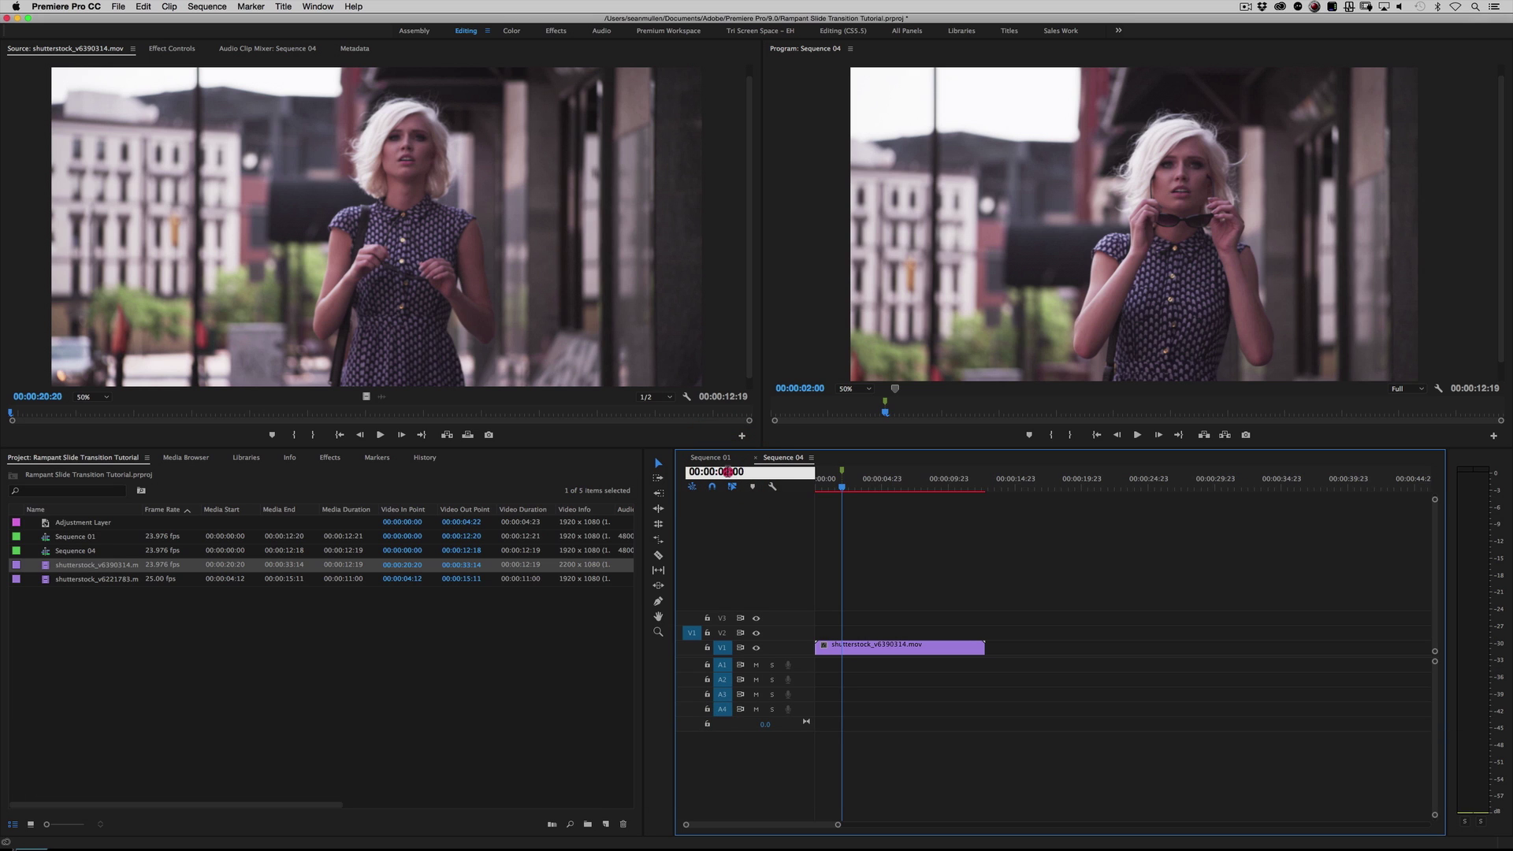
pyautogui.write('3')
pyautogui.press('Return')
pyautogui.press('m')
# Jump back and forth between the two markers, then preview the shutterstock_v6221783 group clip
pyautogui.click(836, 549)
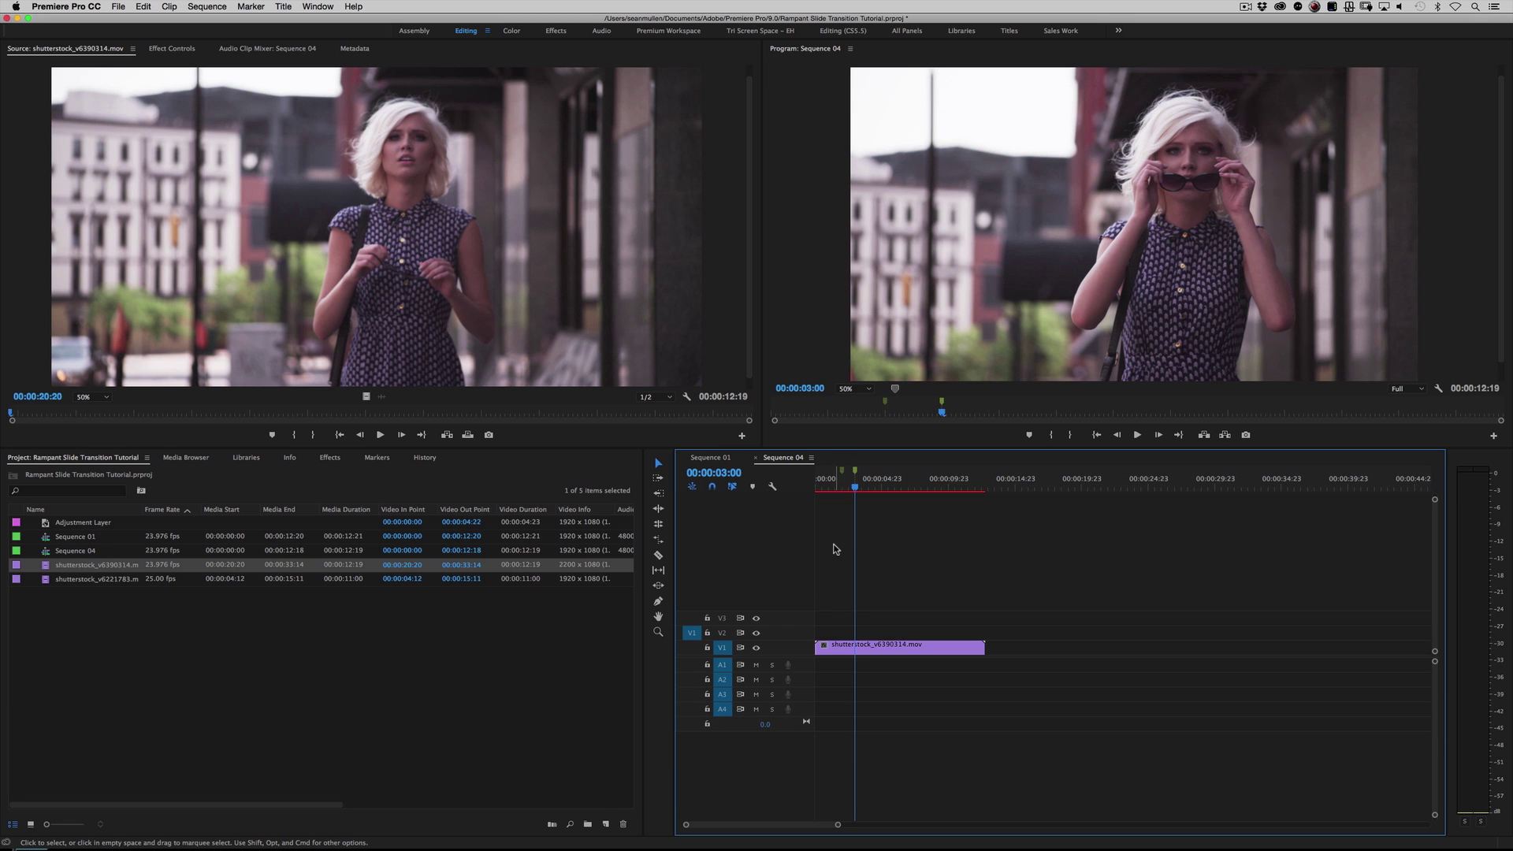
pyautogui.press('super+shift+m')
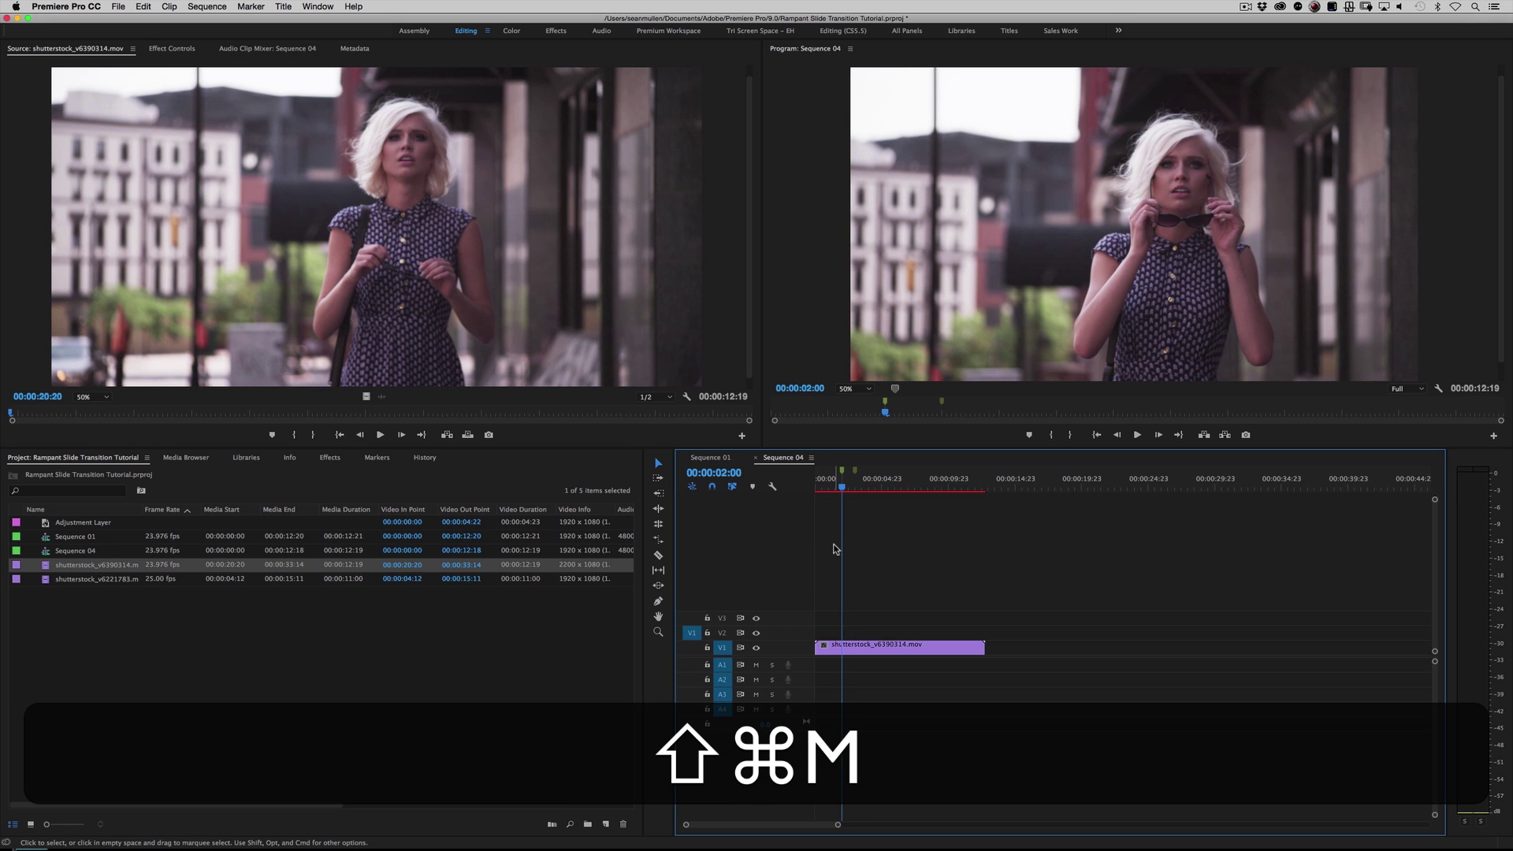
pyautogui.press('shift')
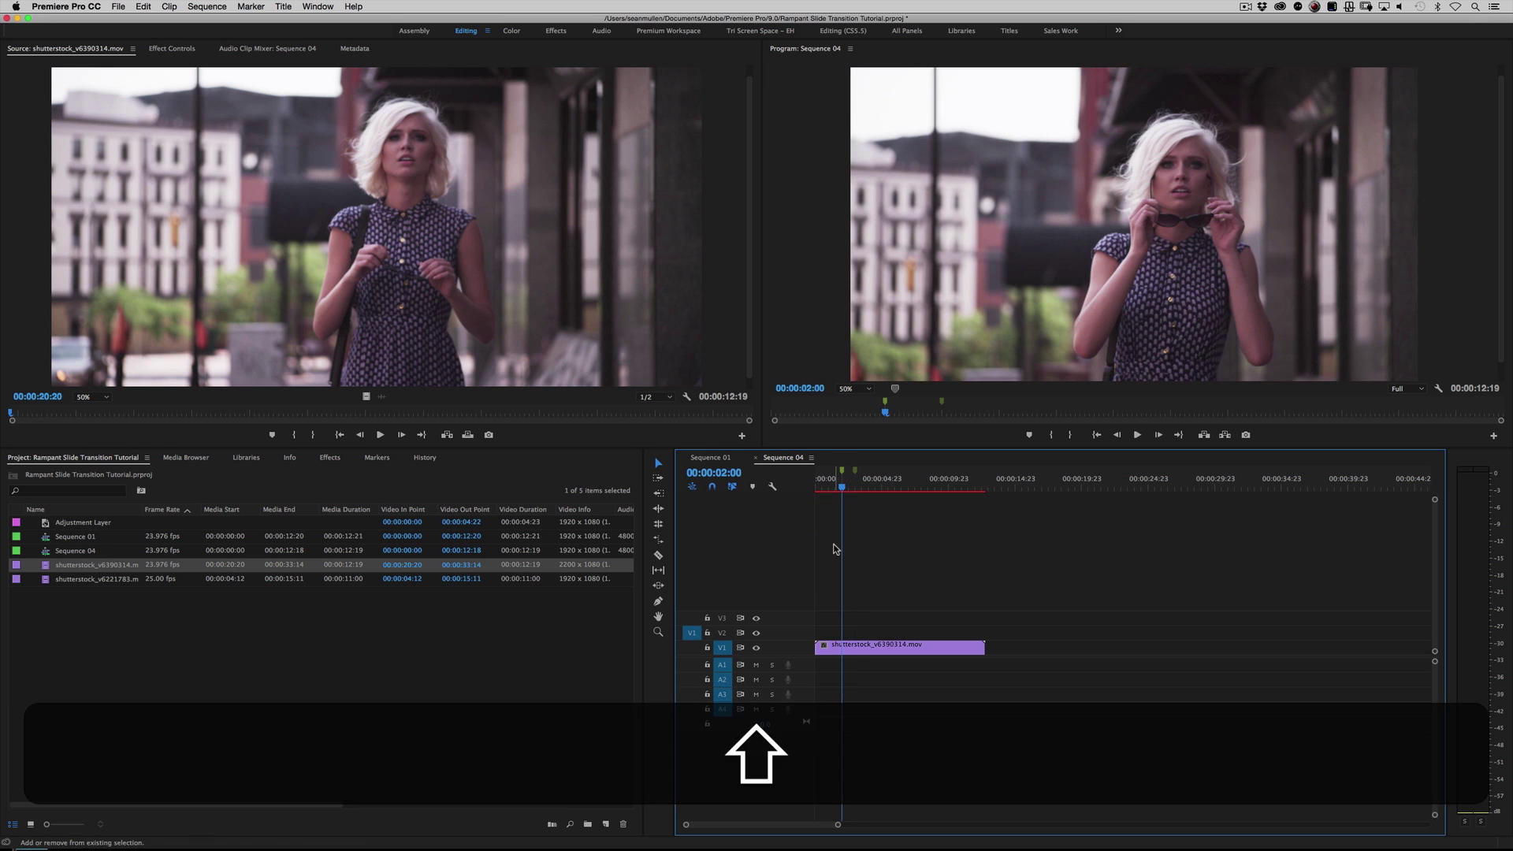
pyautogui.hotkey('shift', 'm')
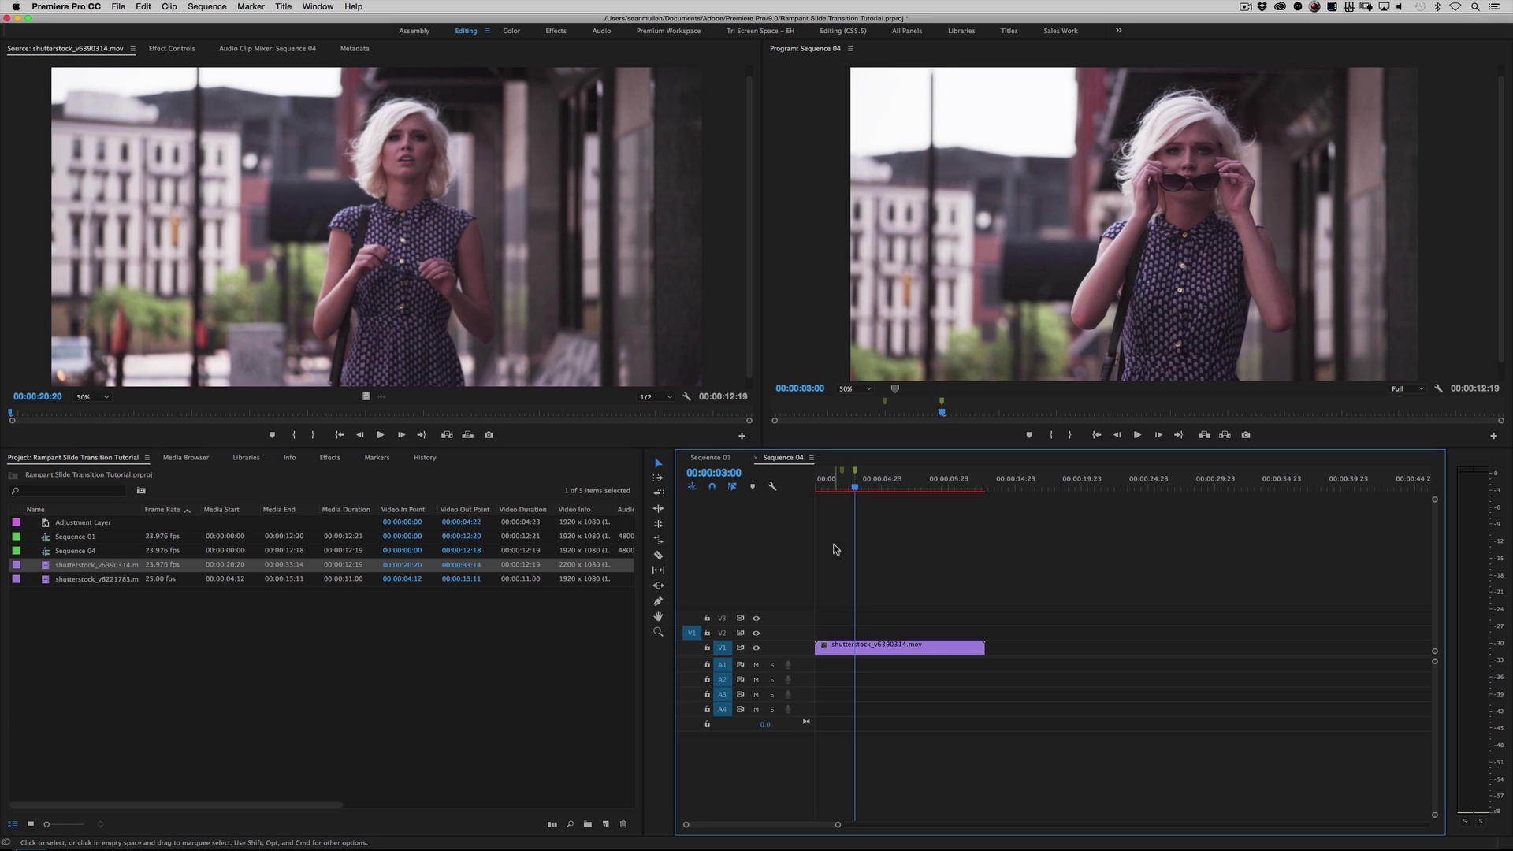
pyautogui.press('super')
pyautogui.press('shift')
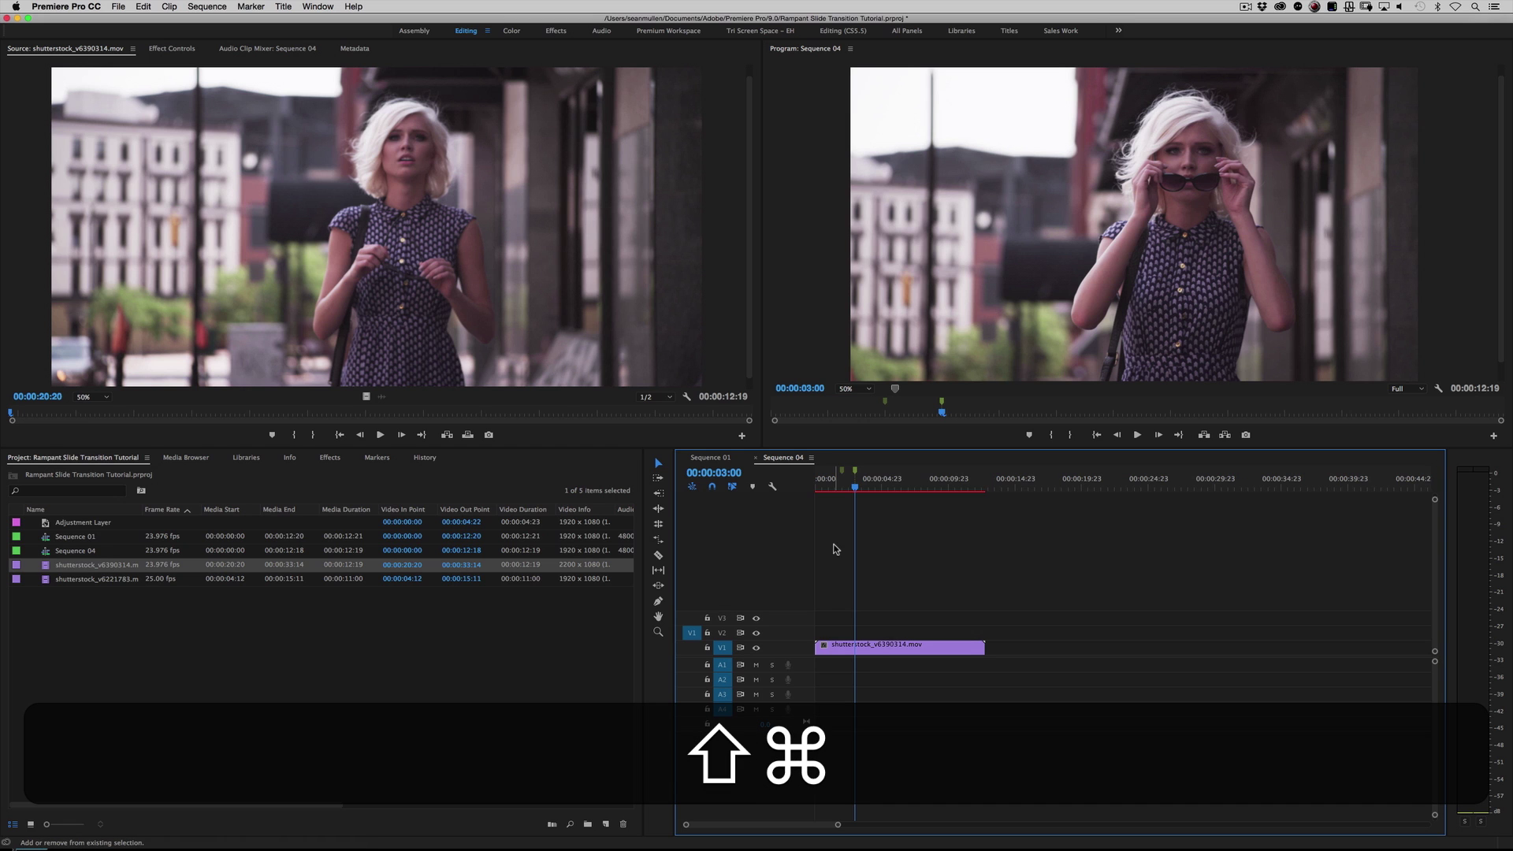
pyautogui.press('super+shift+m')
pyautogui.hotkey('shift', 'm')
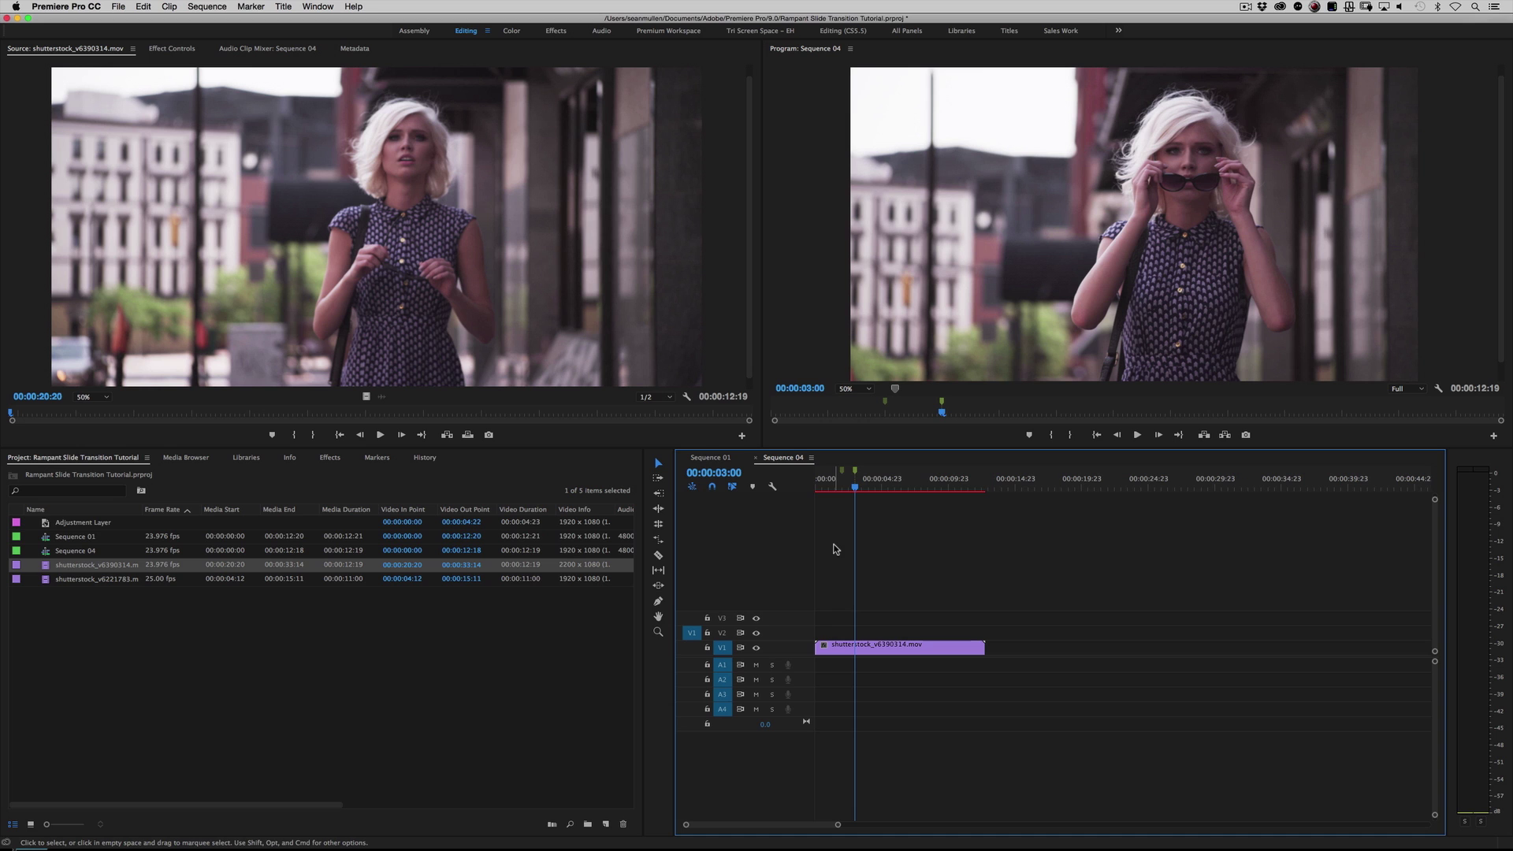
pyautogui.doubleClick(128, 580)
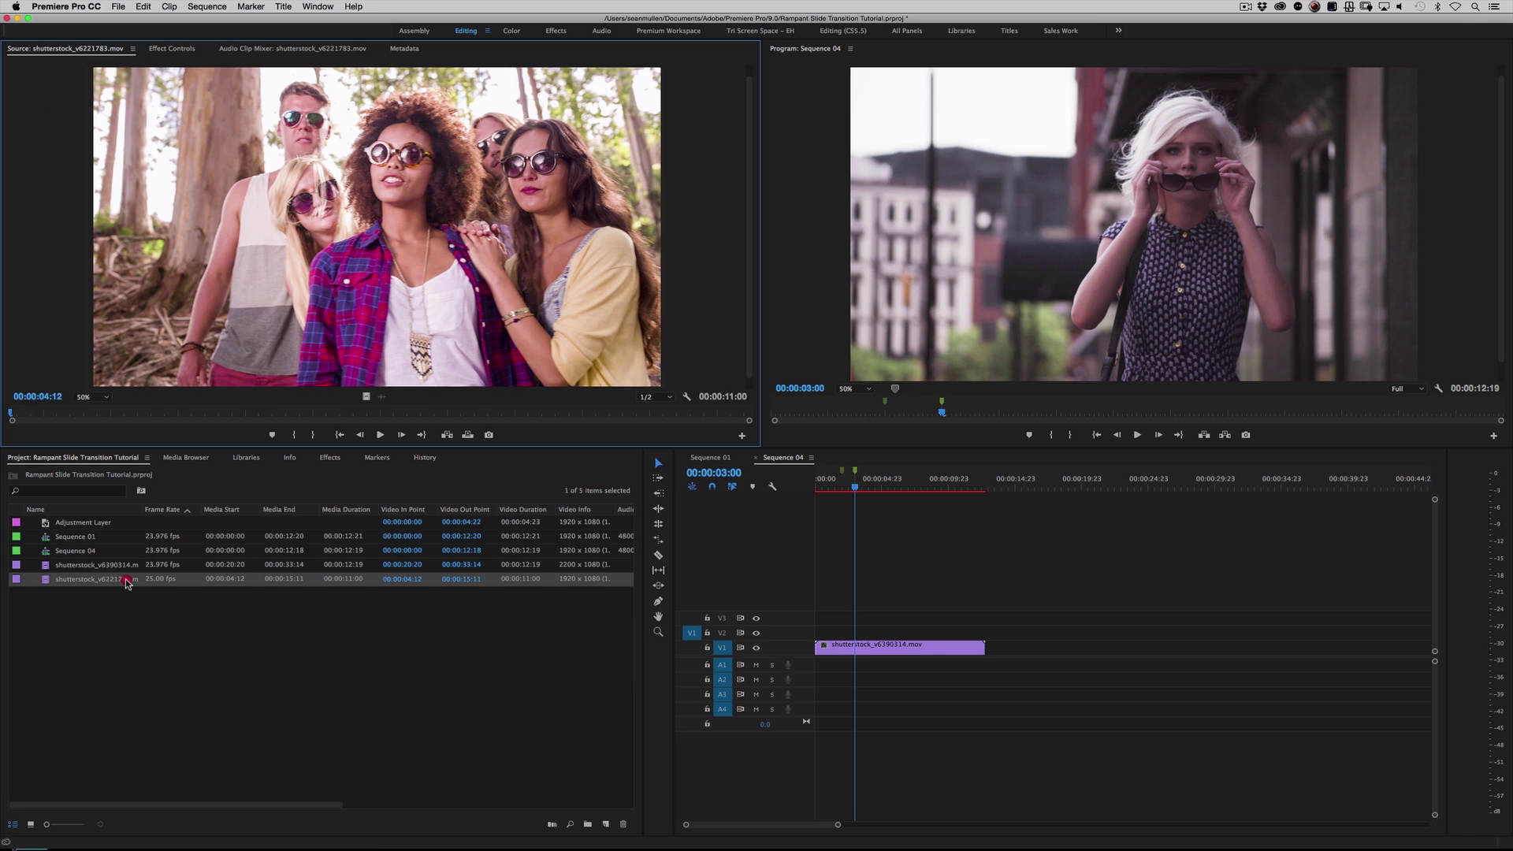
# Place shutterstock_v6221783.mov on V2 starting at the 00:00:02:00 marker and play the overlap
pyautogui.moveTo(53, 580); pyautogui.dragTo(852, 636)
pyautogui.moveTo(852, 487)
pyautogui.mouseDown()
pyautogui.moveTo(829, 487)
pyautogui.moveTo(843, 485)
pyautogui.mouseUp()
pyautogui.press('space')
pyautogui.press('space')
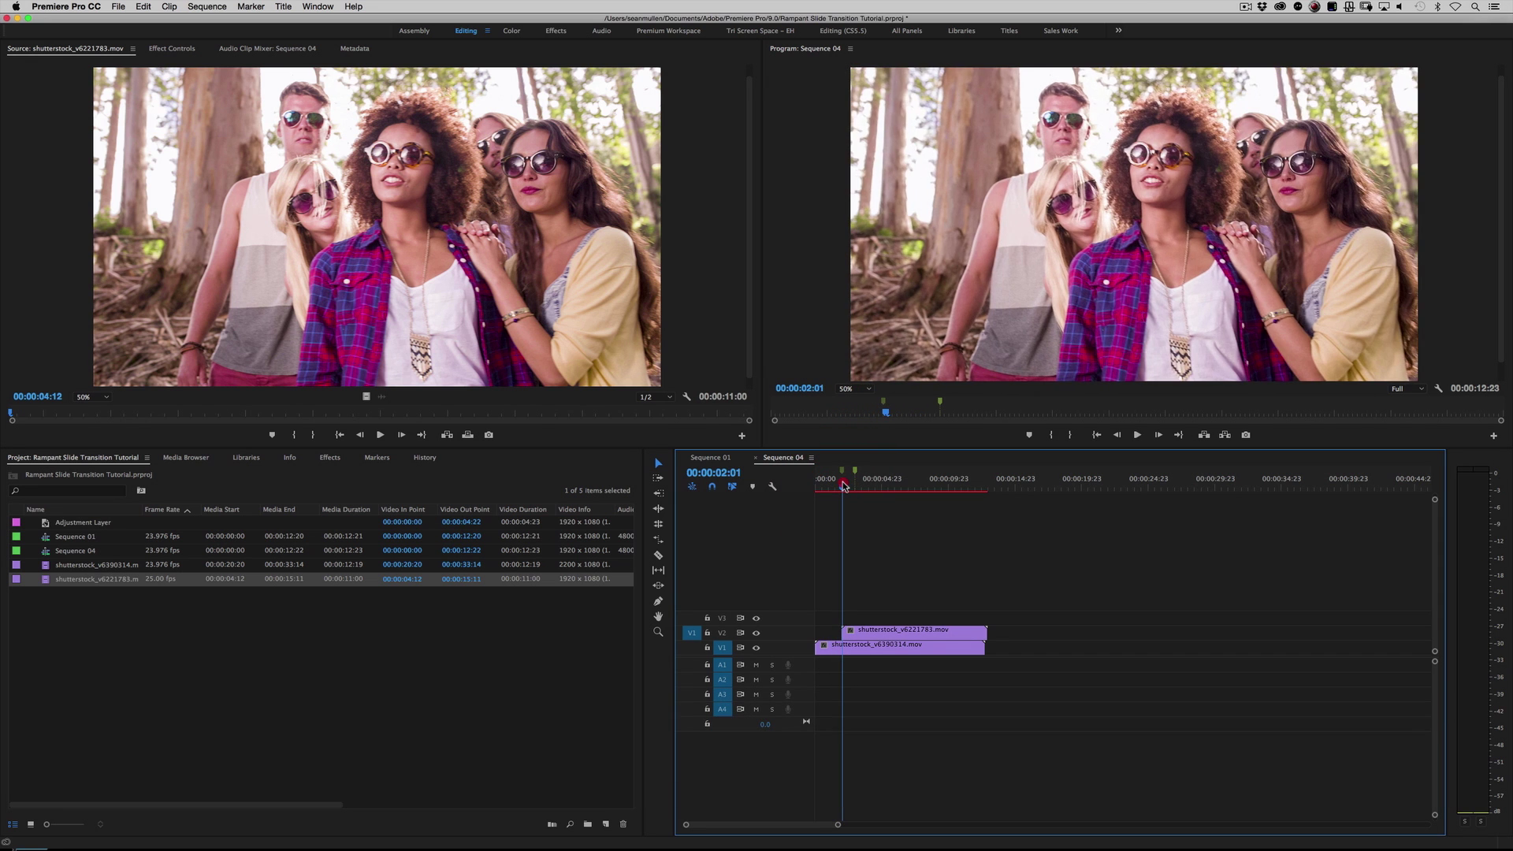
# Step the playhead back to 00:00:02:00 and select the group clip on V2
pyautogui.press('Left')
pyautogui.moveTo(842, 484); pyautogui.dragTo(843, 486)
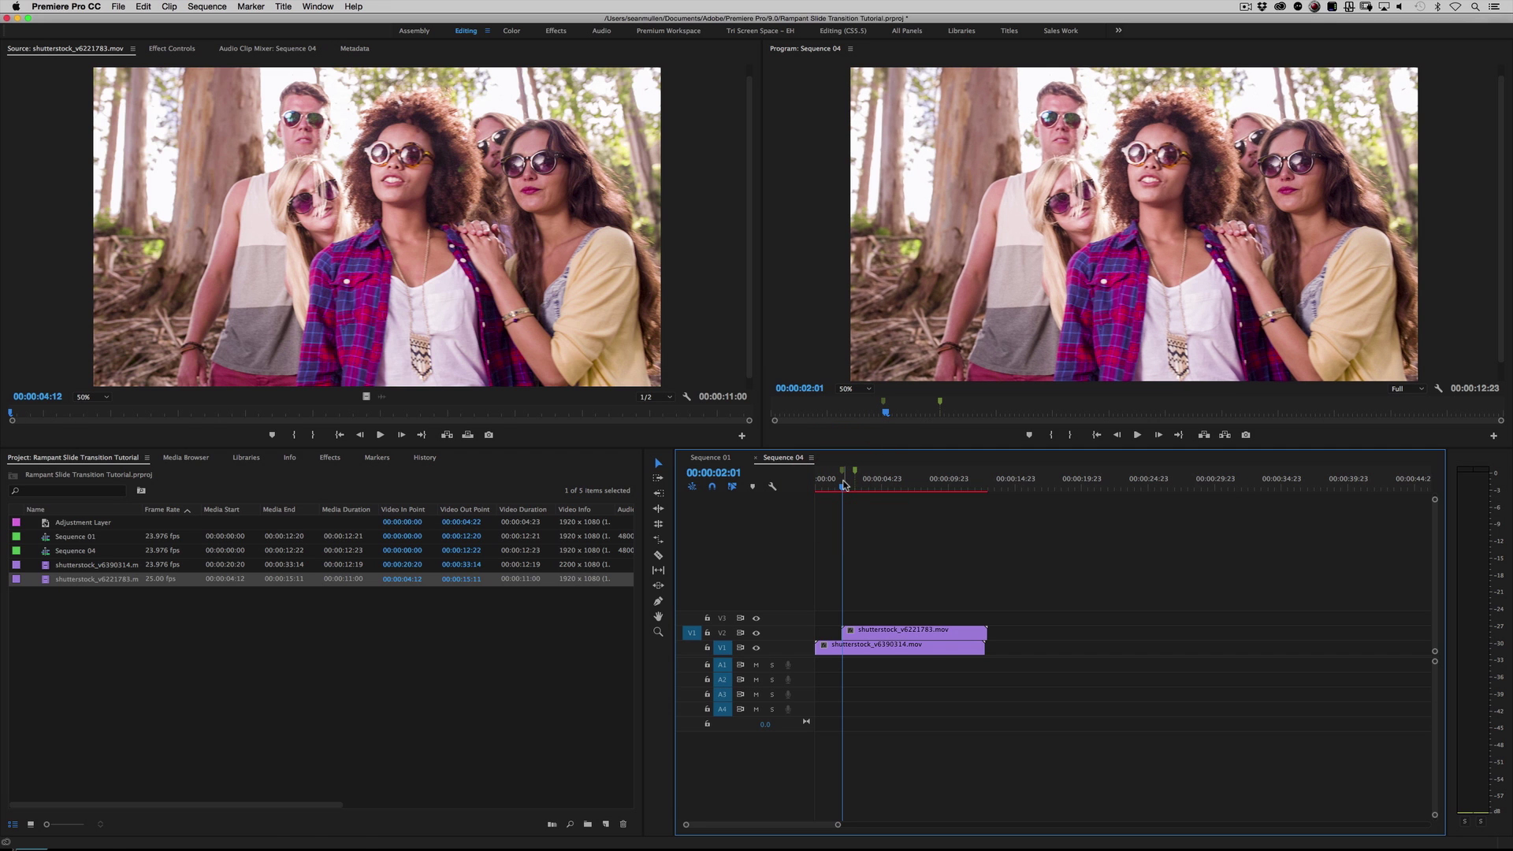
pyautogui.press('Left')
pyautogui.click(877, 628)
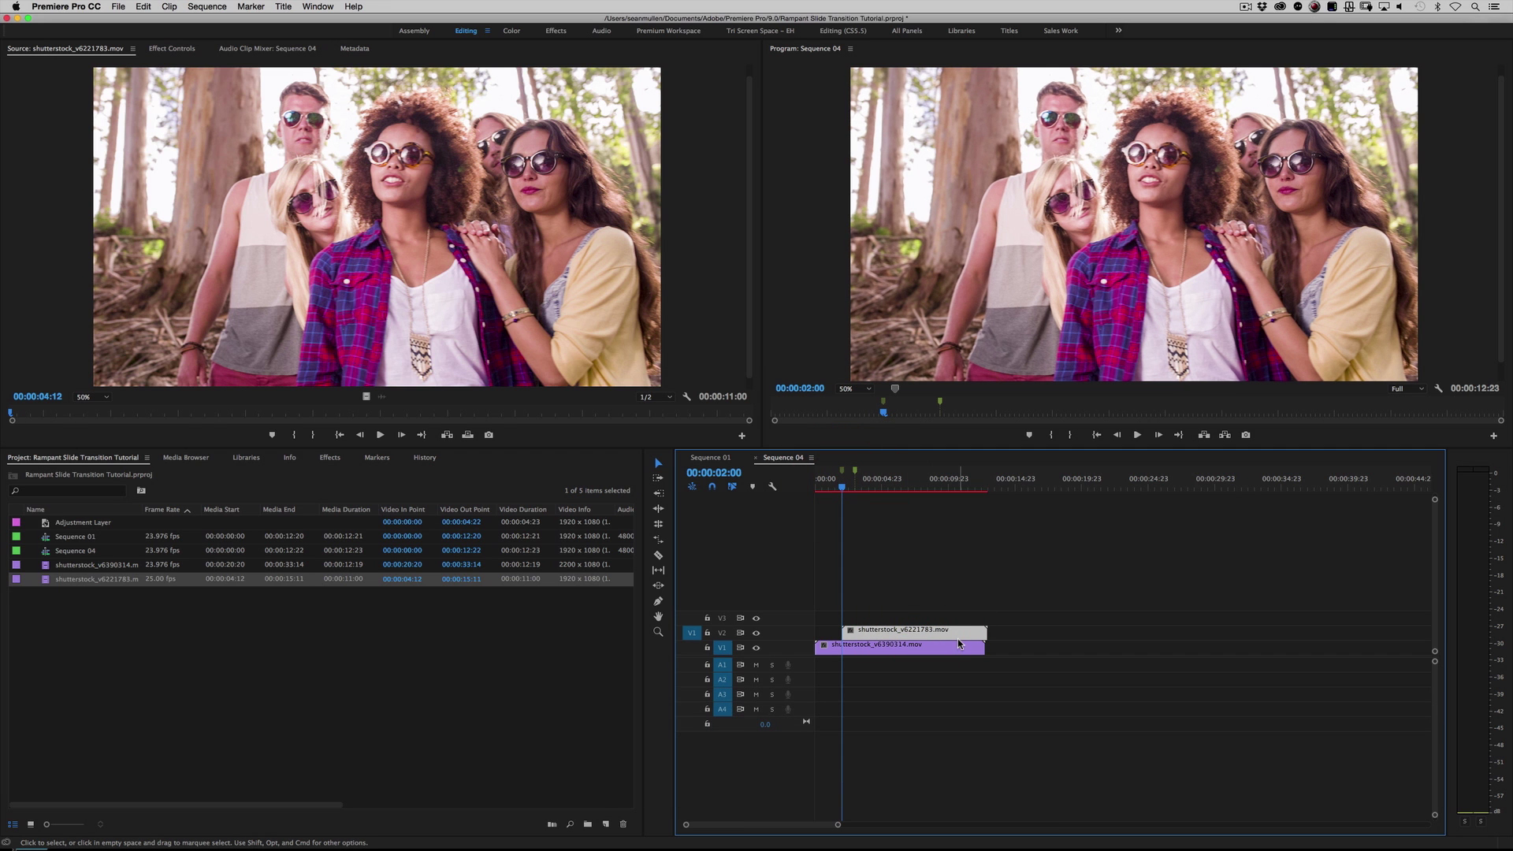
pyautogui.hotkey('shift', '5')
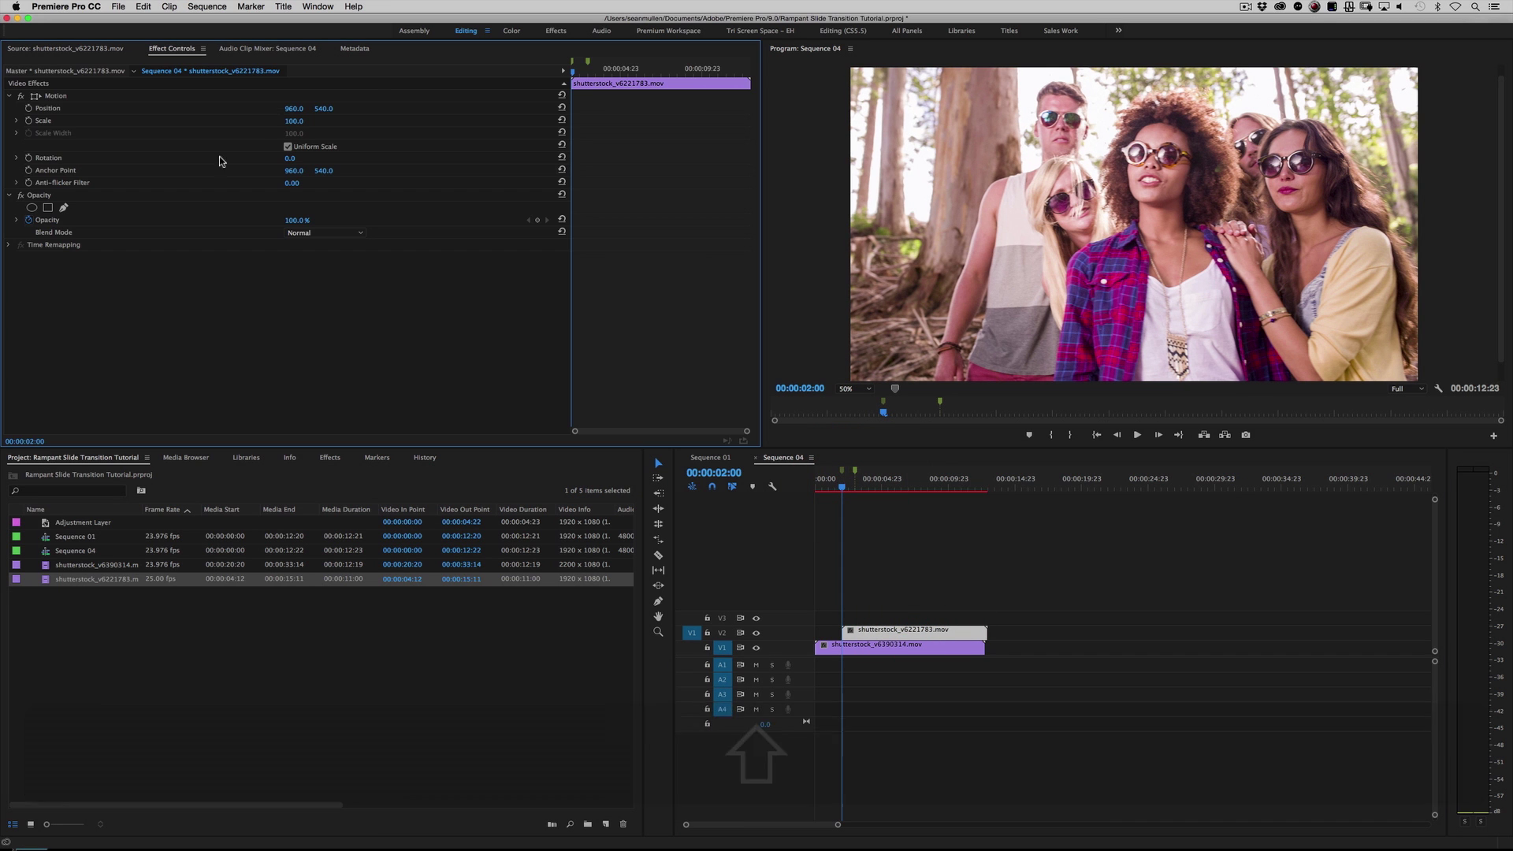
# Keyframe the group clip's Motion Position at 00:00:02:00 and 00:00:03:00, both at 960, 540
pyautogui.click(24, 249)
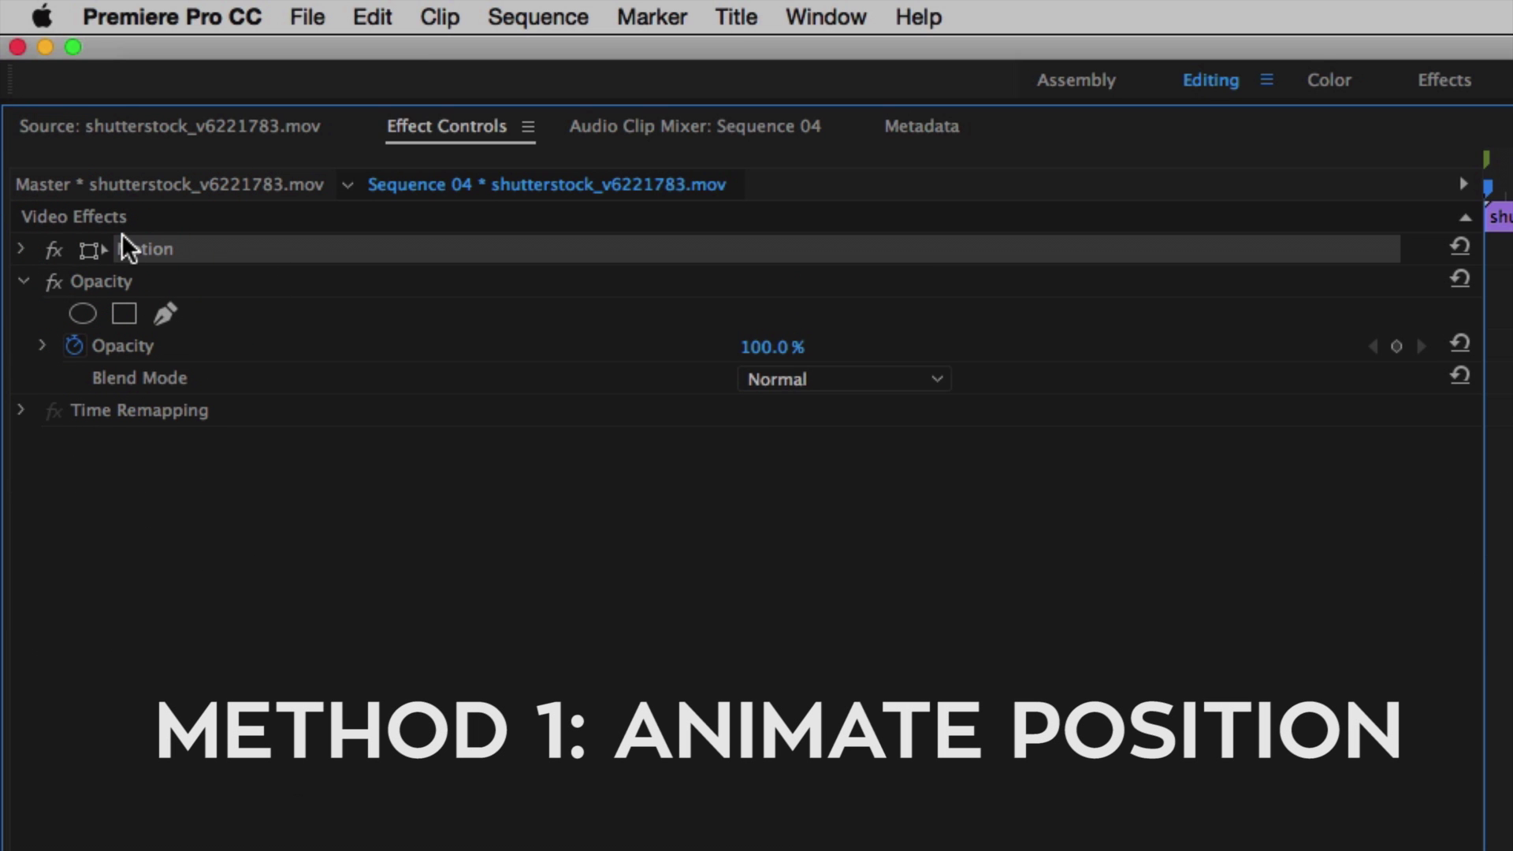
pyautogui.click(19, 249)
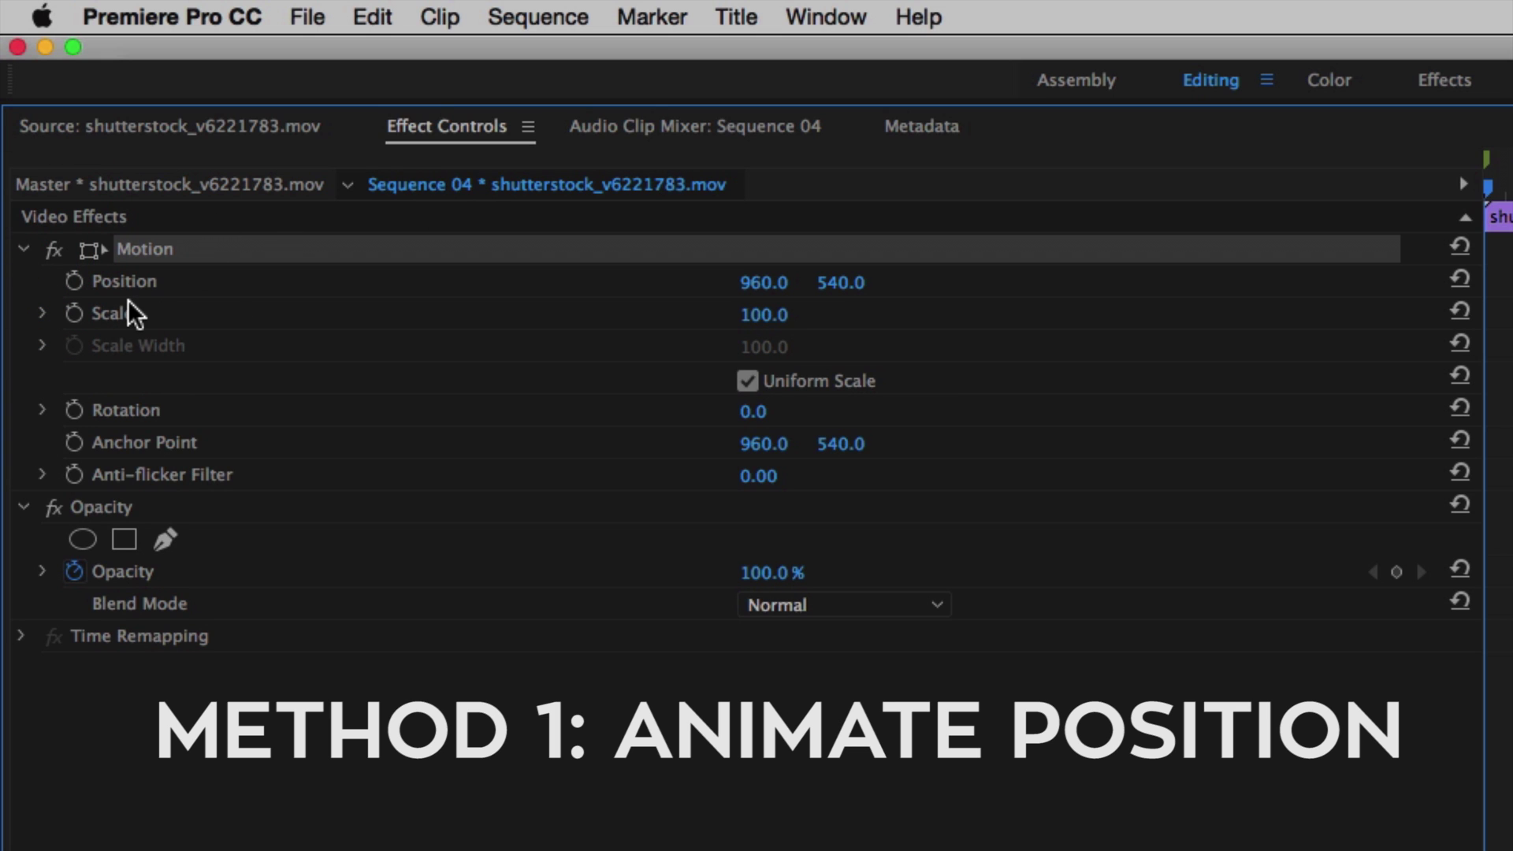
pyautogui.click(75, 284)
pyautogui.click(76, 284)
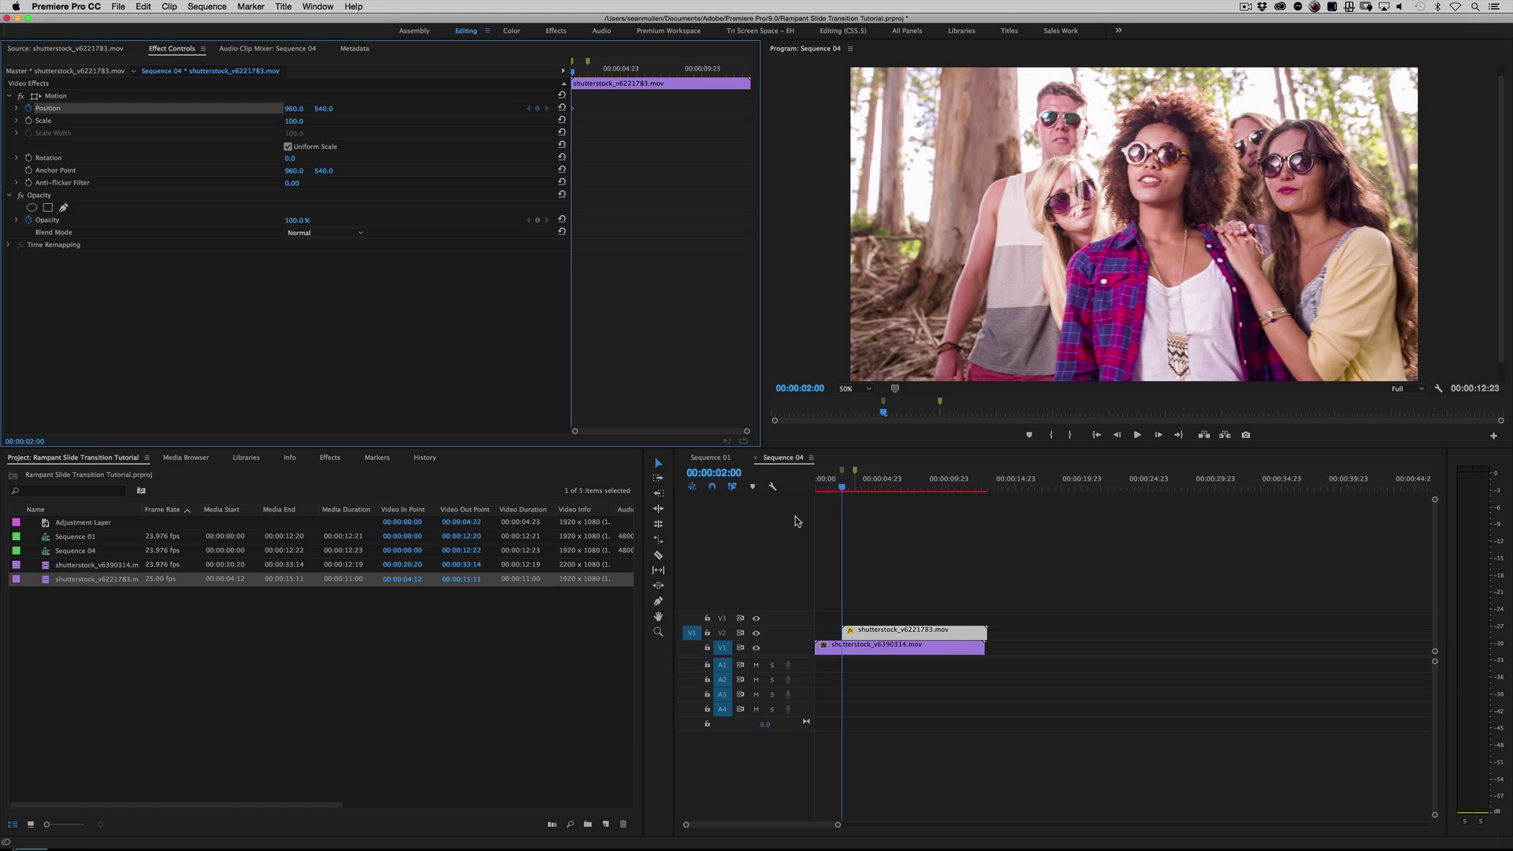
pyautogui.click(878, 546)
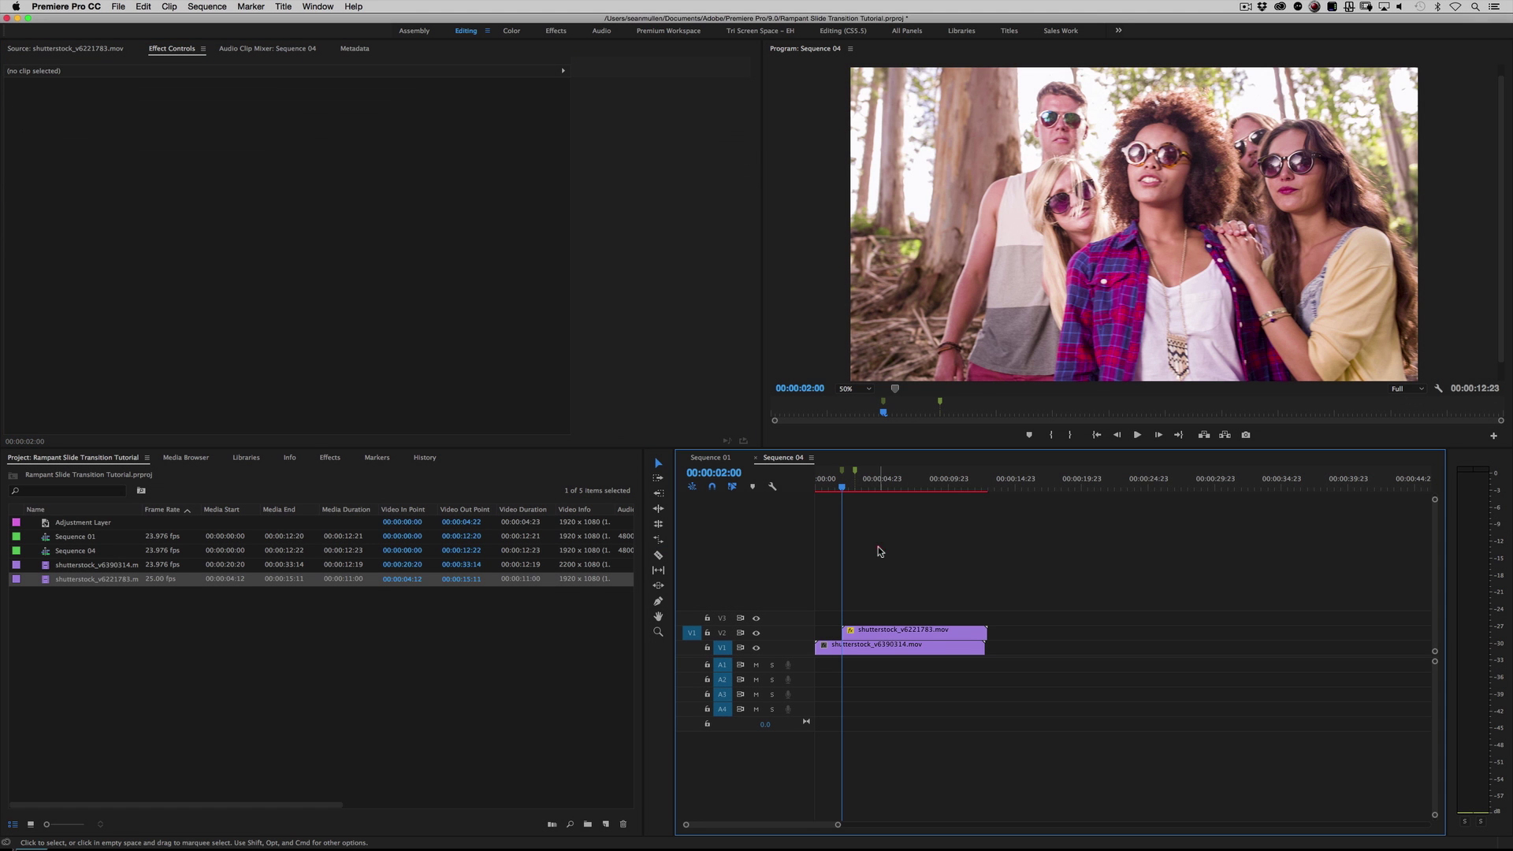
pyautogui.hotkey('shift', 'm')
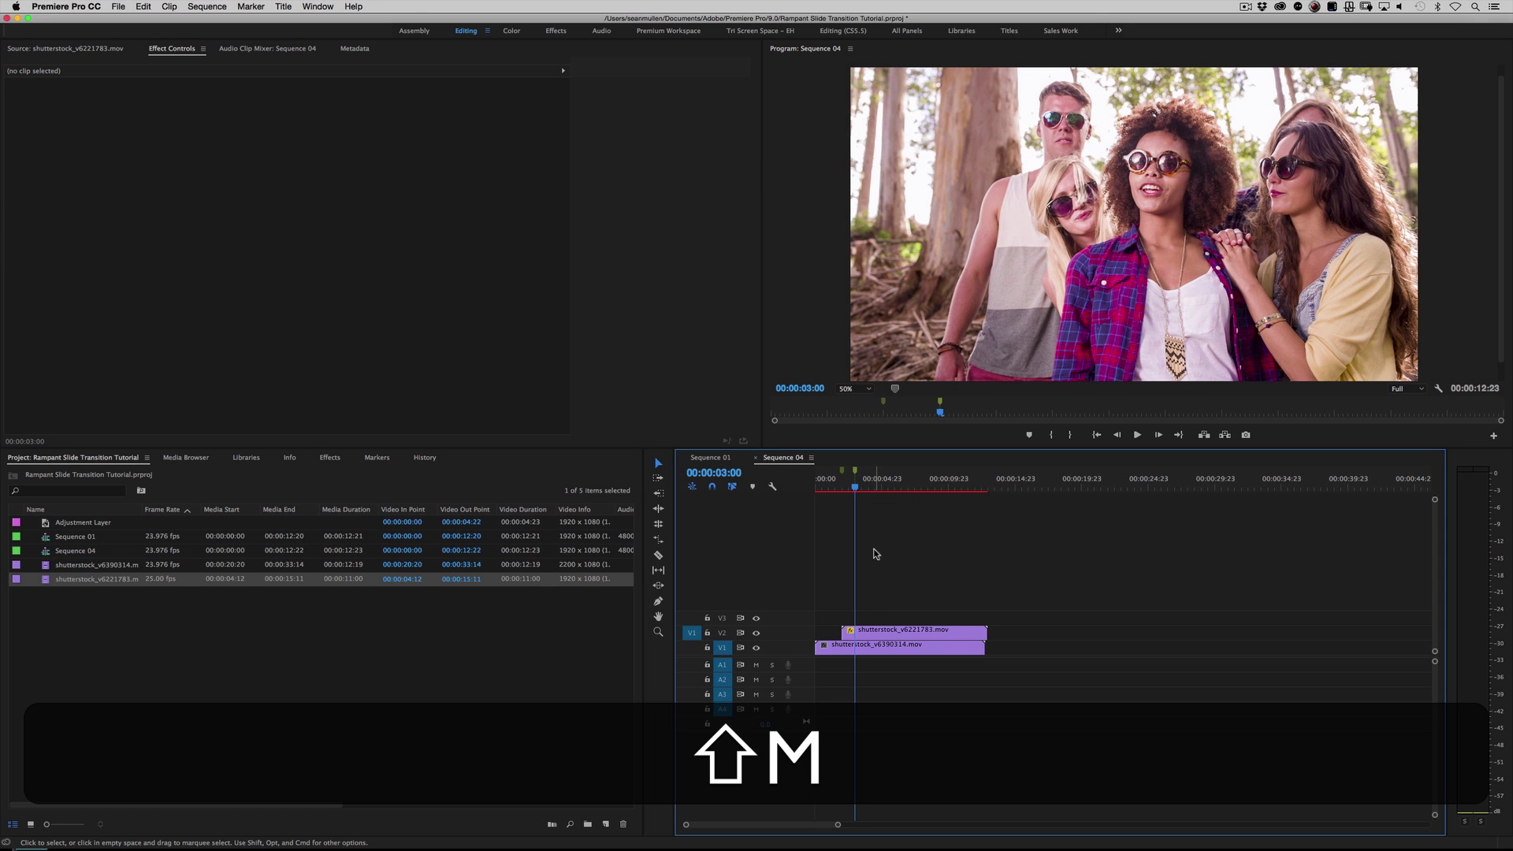
pyautogui.click(876, 627)
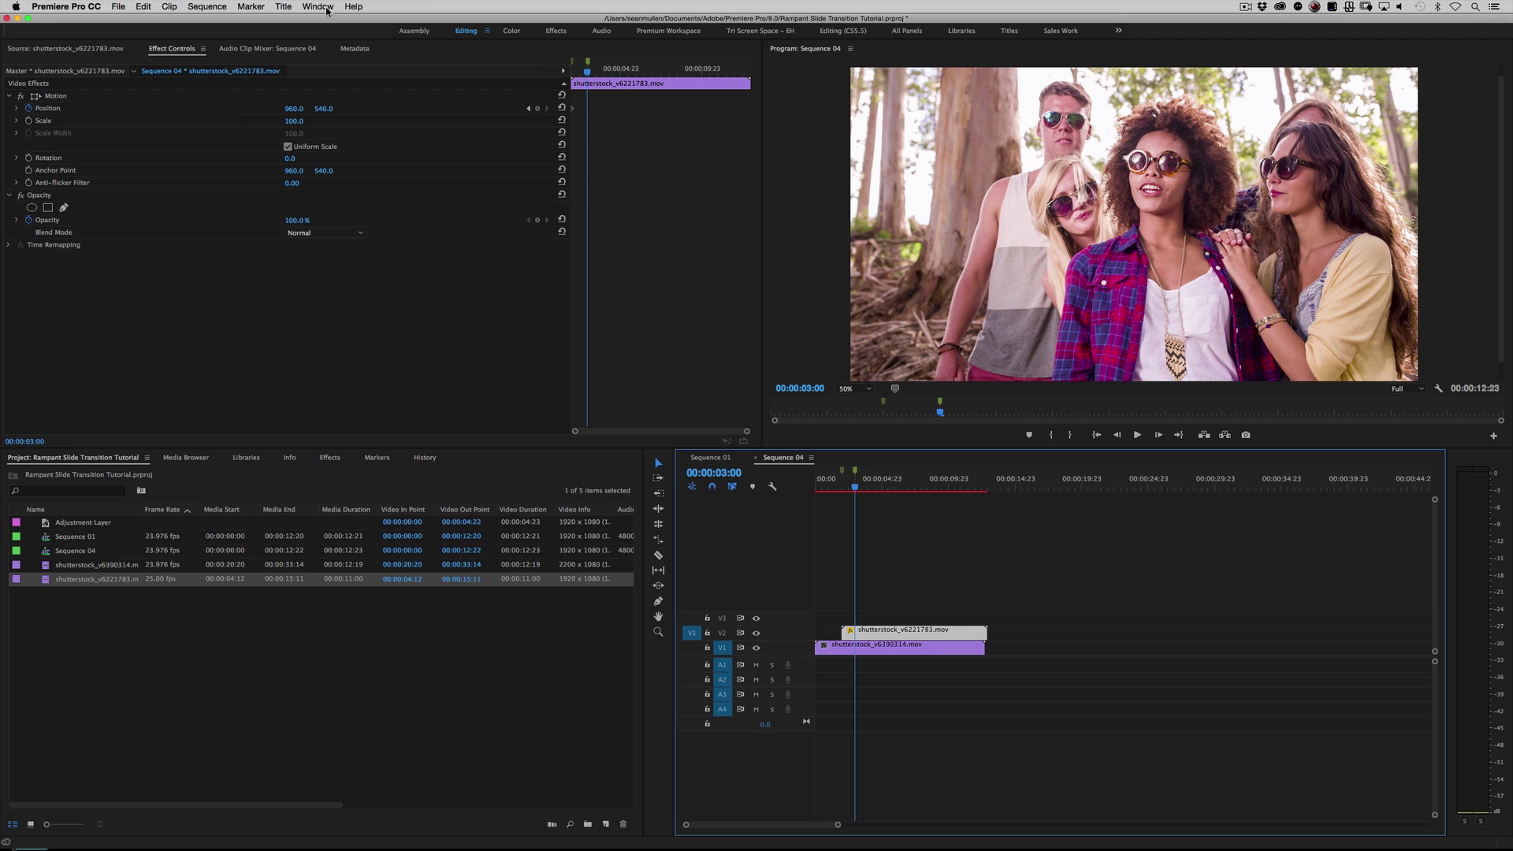
pyautogui.click(536, 109)
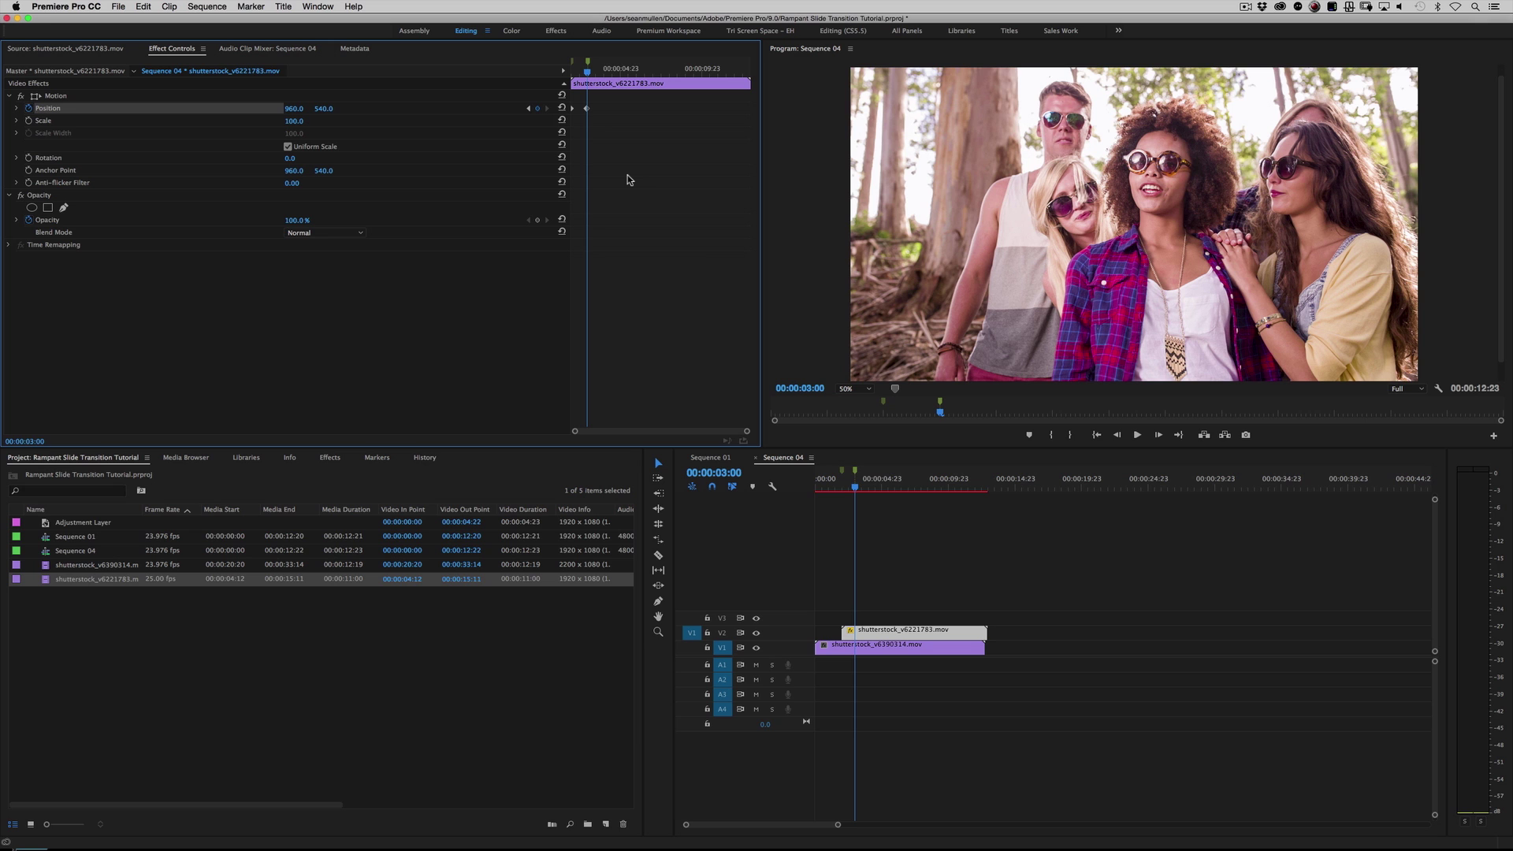
# Drag the first Position keyframe's X to -315 and zoom the Program Monitor to 25%
pyautogui.click(529, 109)
pyautogui.moveTo(294, 108); pyautogui.dragTo(83, 108)
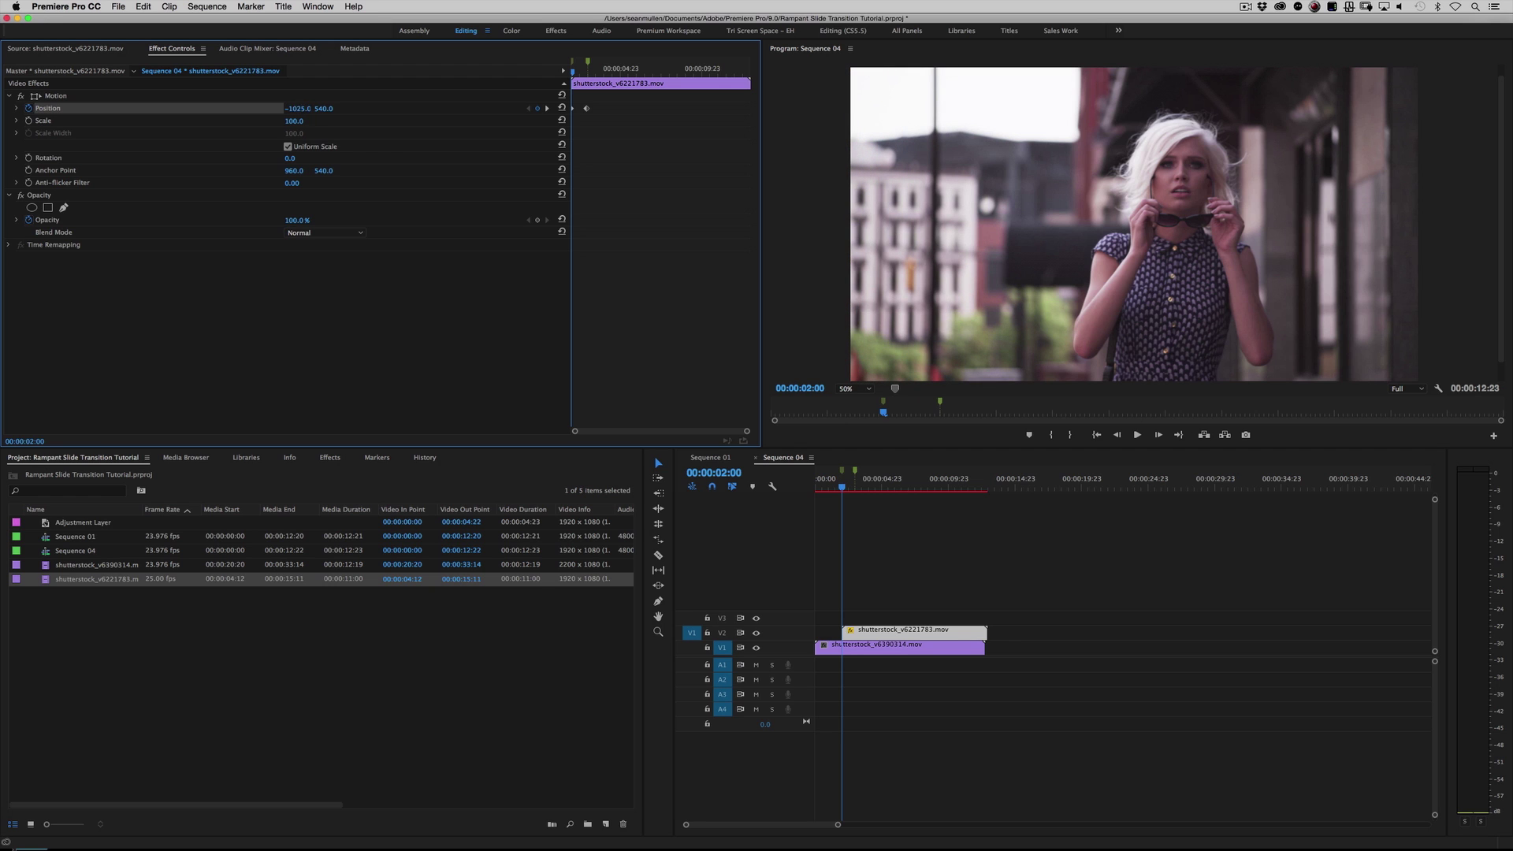
pyautogui.click(853, 389)
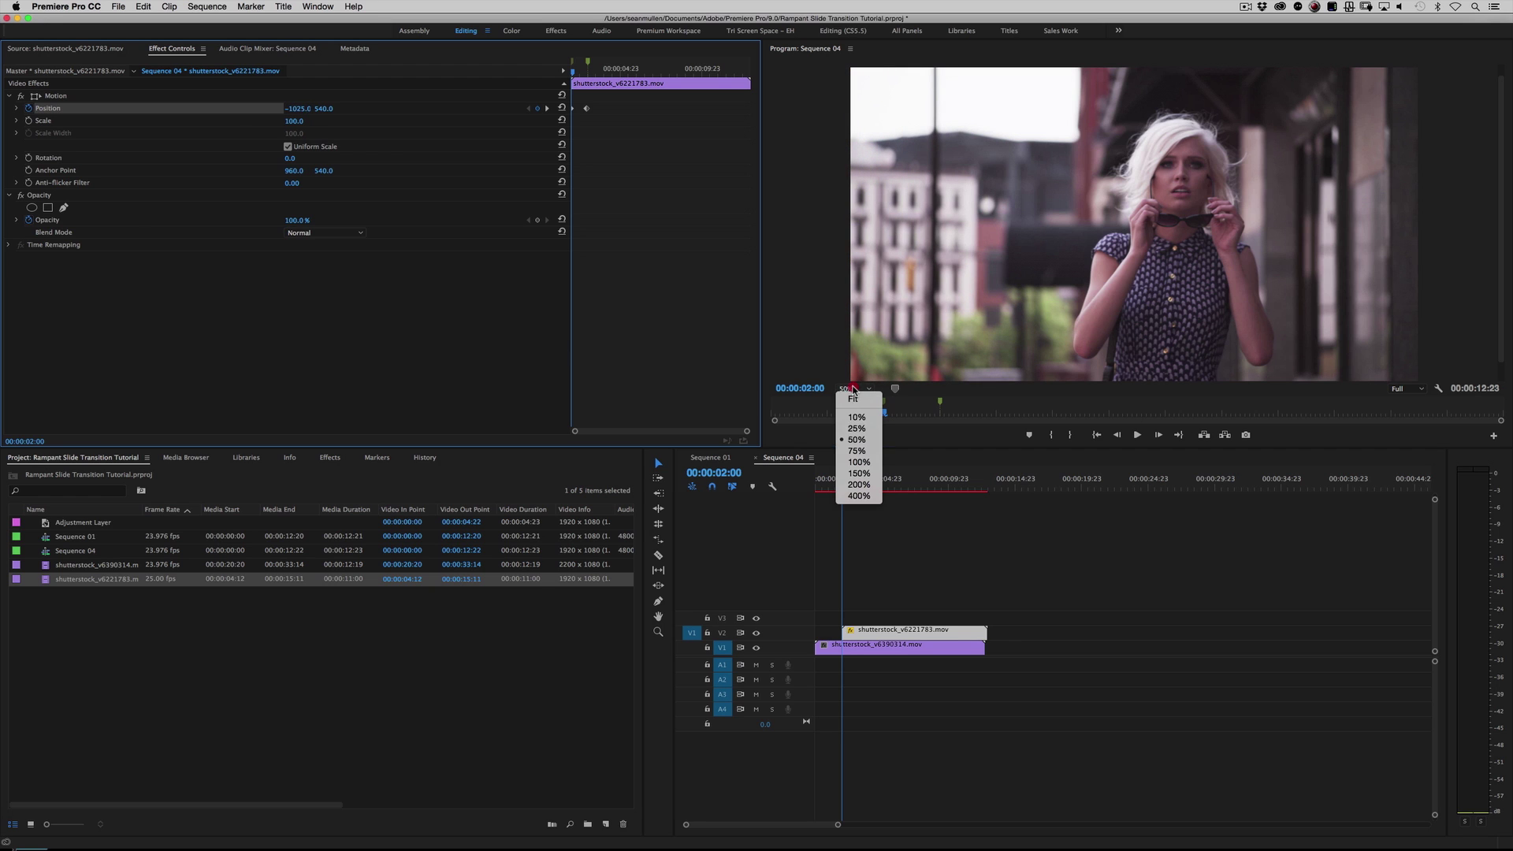
pyautogui.click(857, 428)
# Push the starting X to -977, fully off-frame left, reset the preview to 50%, and play the slide
pyautogui.moveTo(298, 108); pyautogui.dragTo(268, 108)
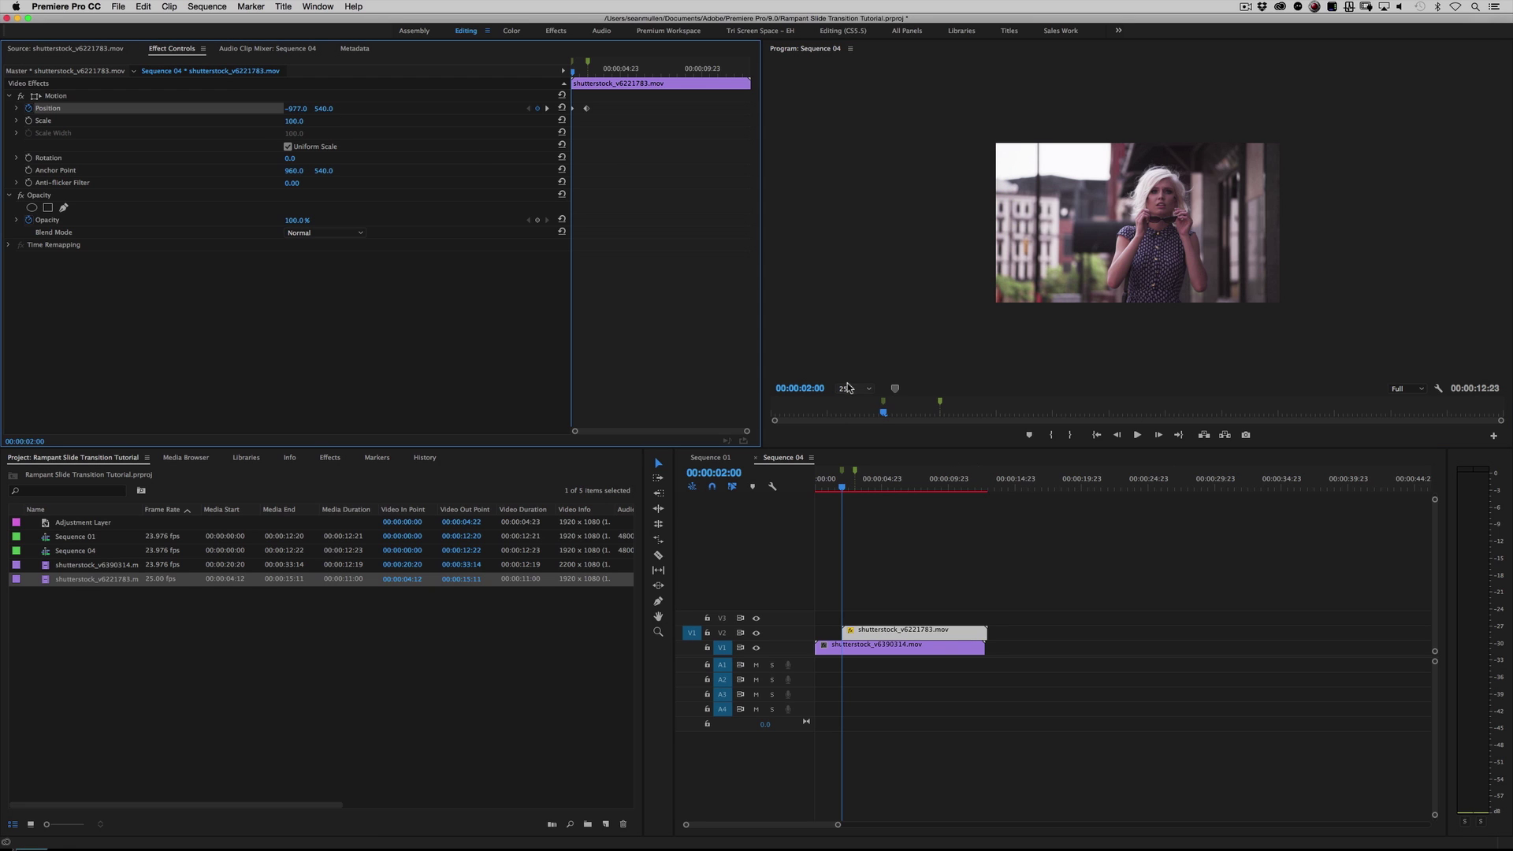
pyautogui.click(855, 389)
pyautogui.click(855, 440)
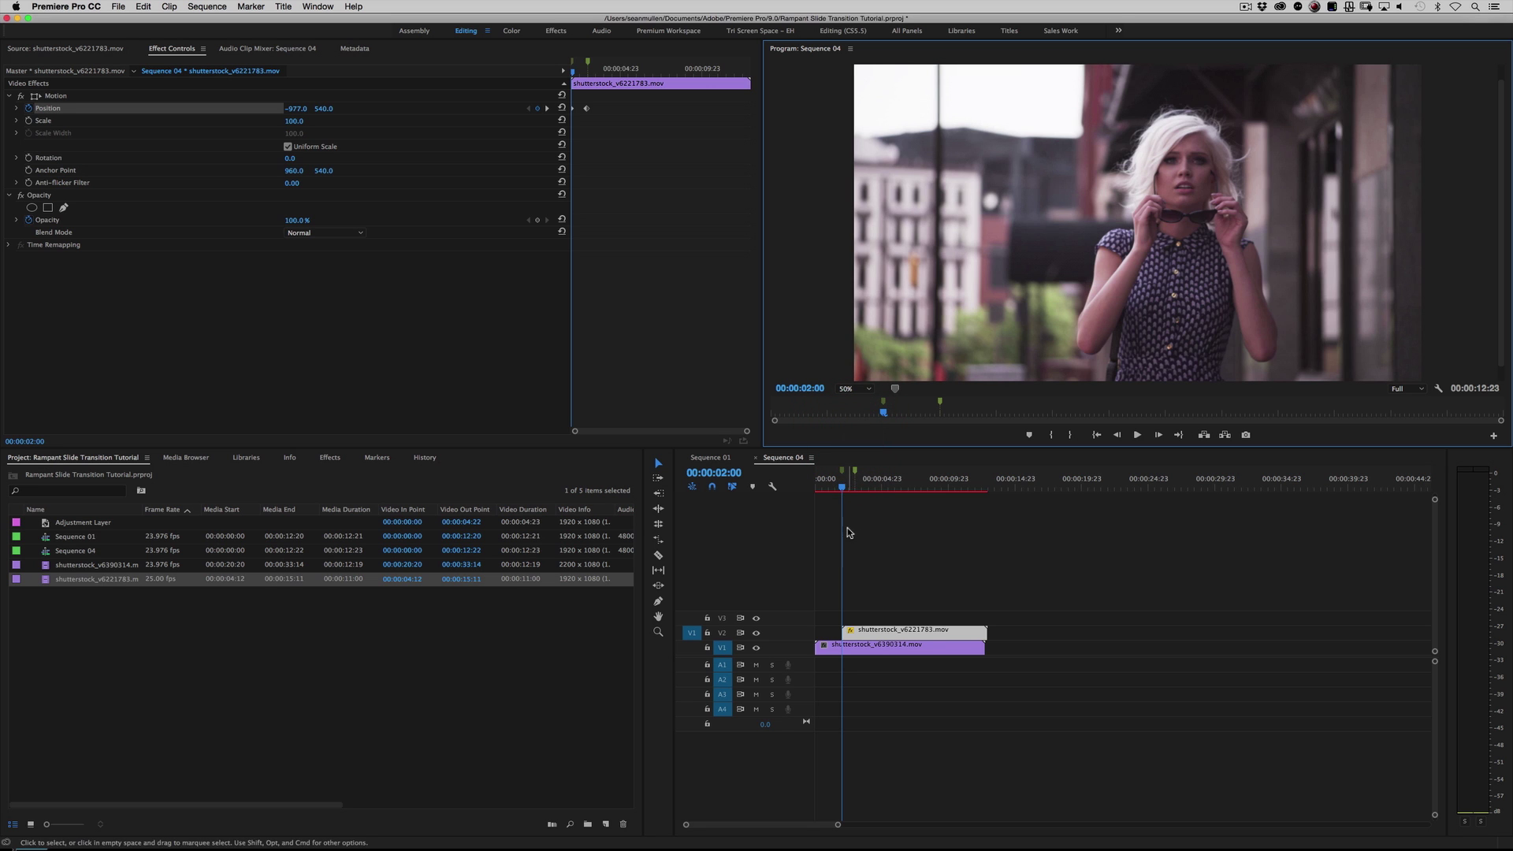
pyautogui.click(835, 483)
pyautogui.press('space')
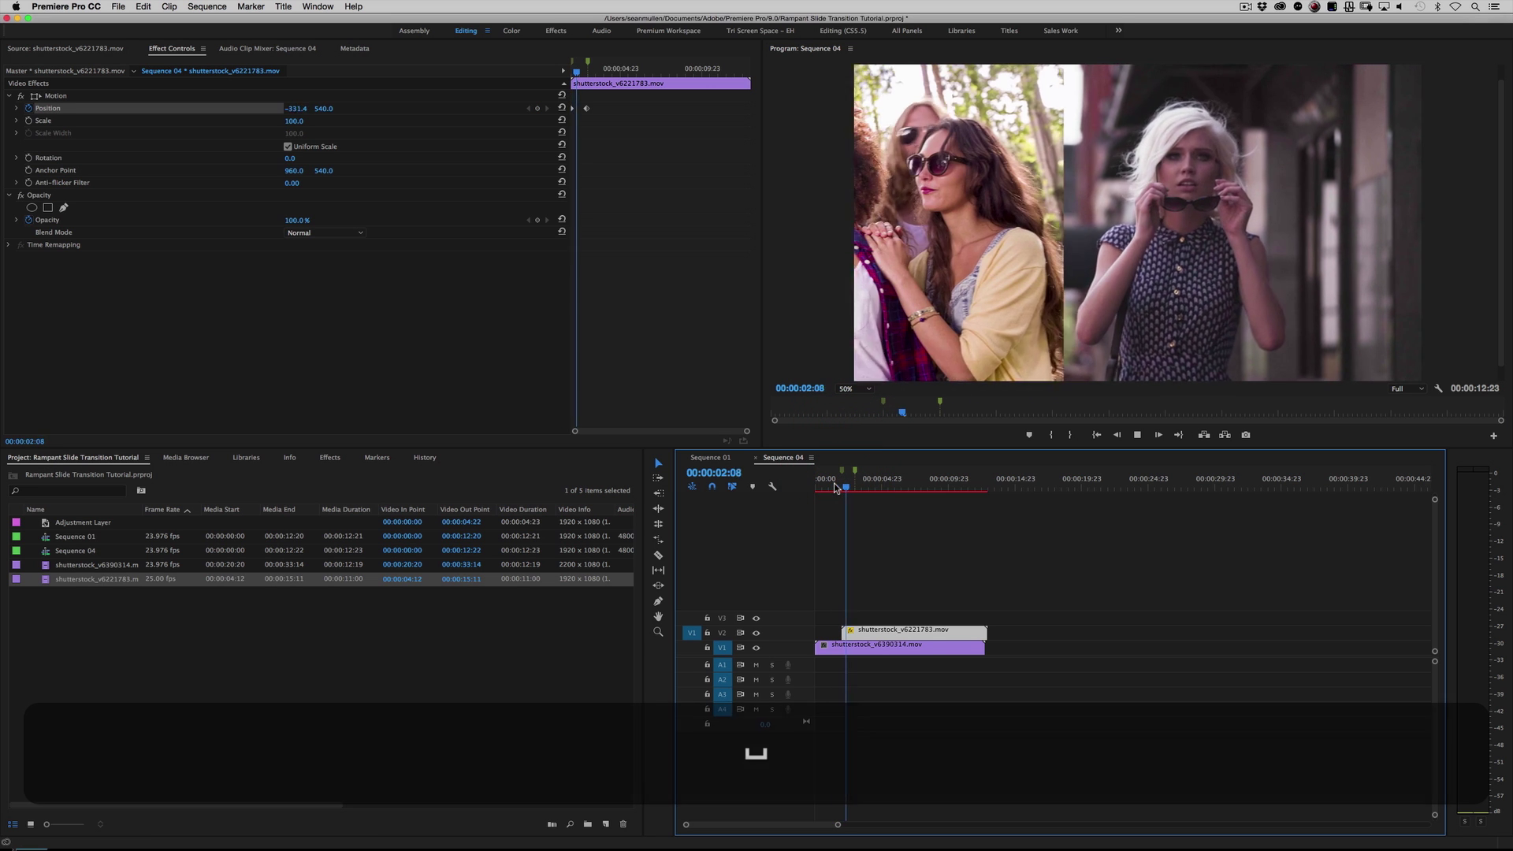
pyautogui.press('space')
pyautogui.click(834, 484)
pyautogui.press('space')
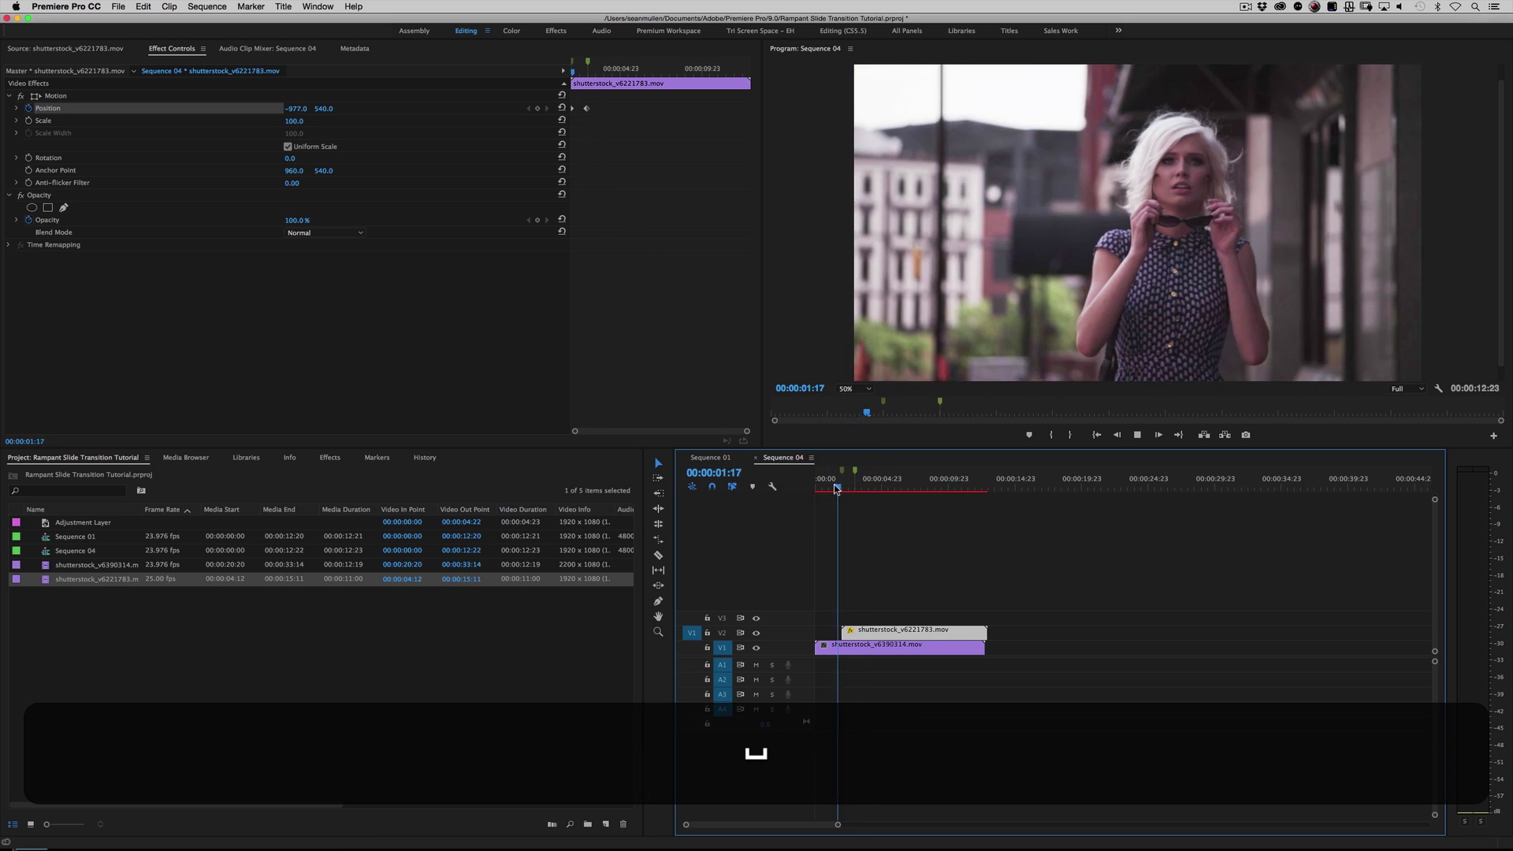
pyautogui.press('space')
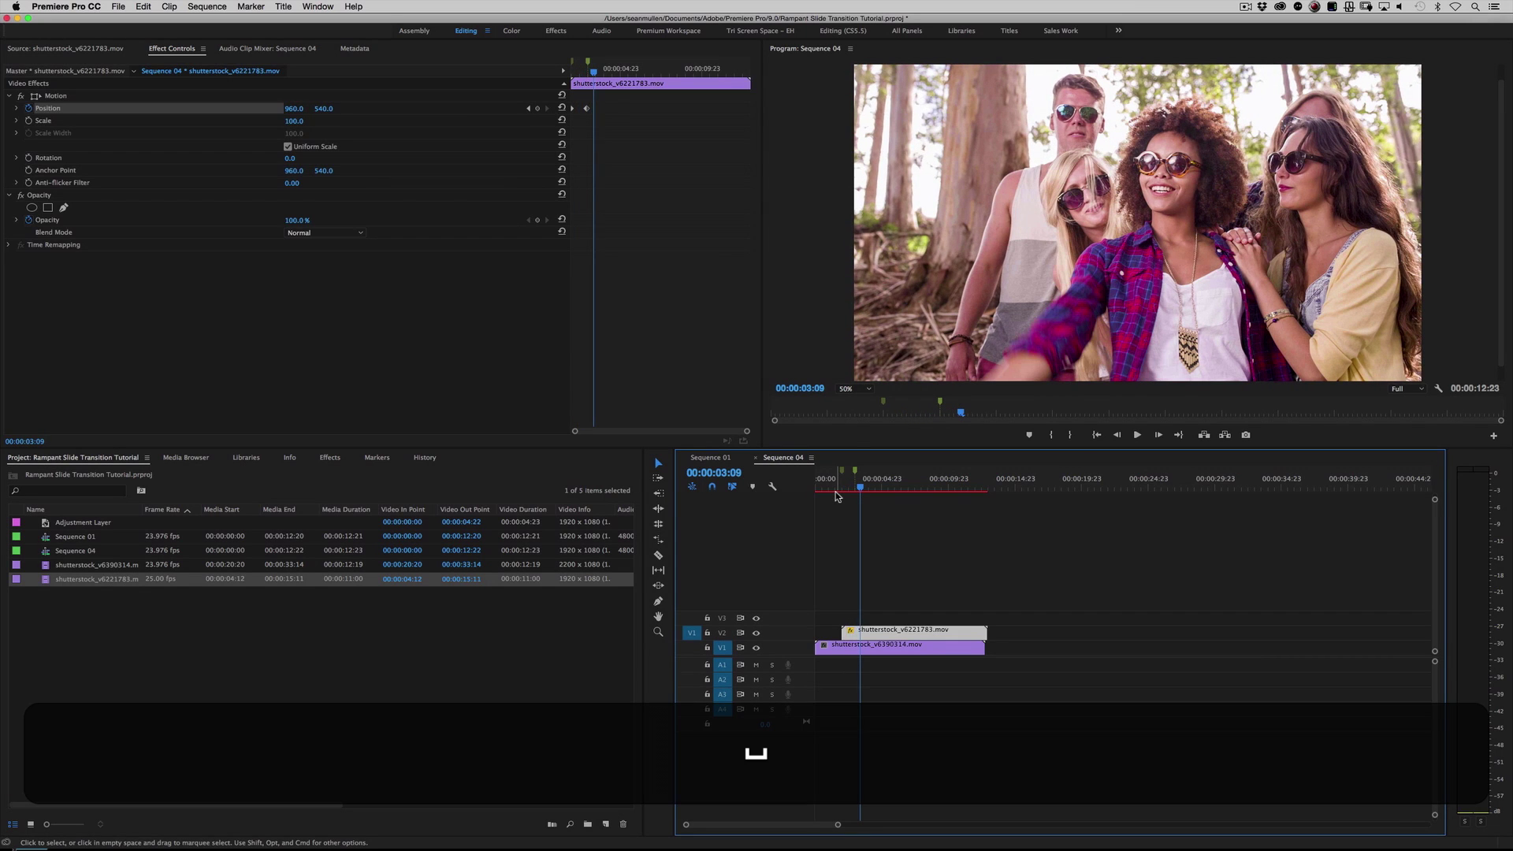
pyautogui.click(834, 484)
pyautogui.press('space')
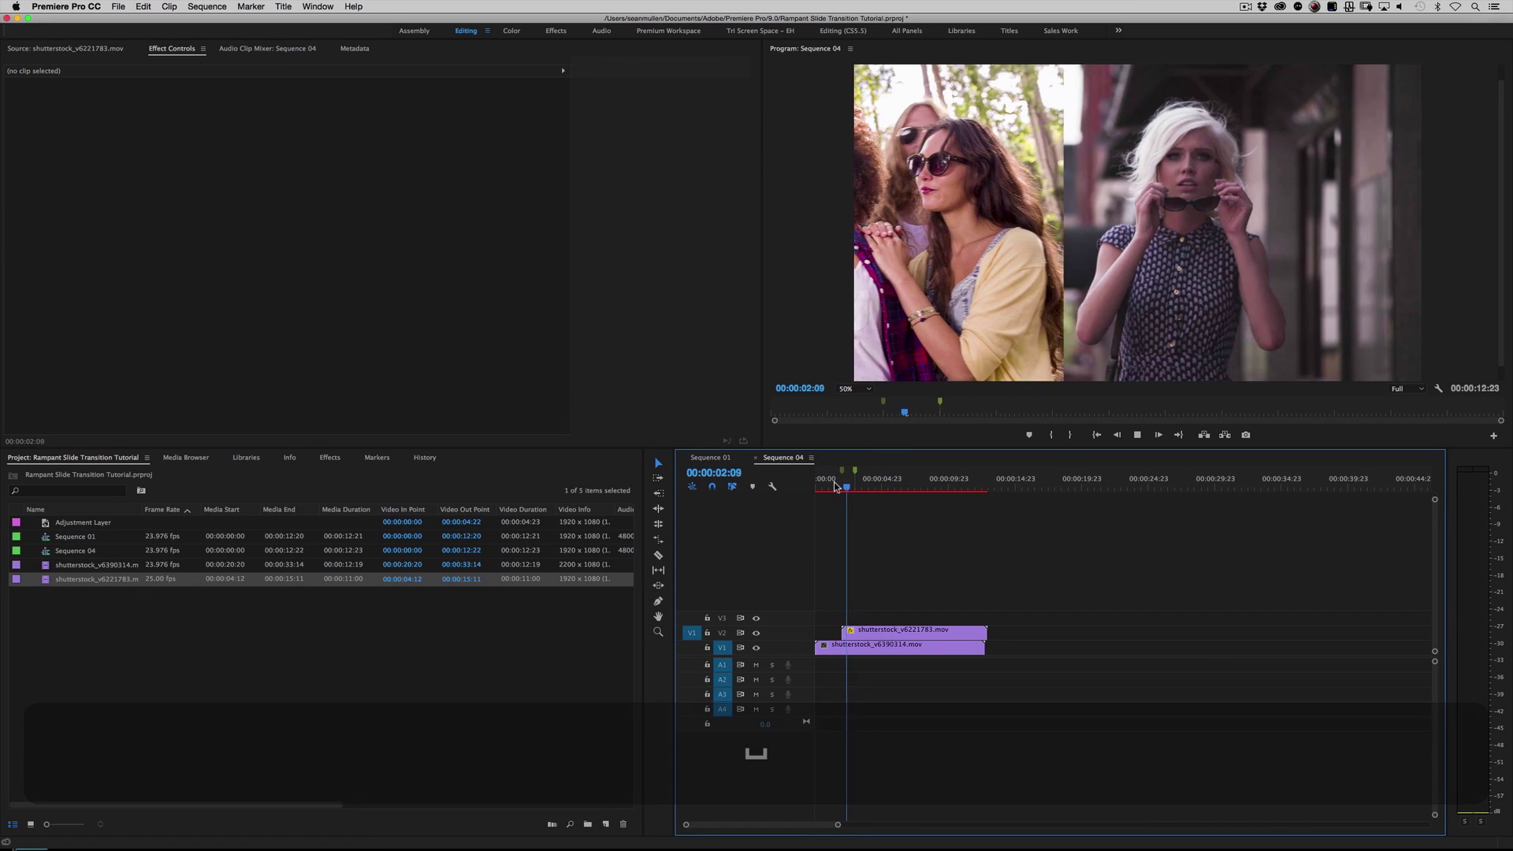
pyautogui.press('space')
pyautogui.moveTo(835, 484); pyautogui.dragTo(859, 484)
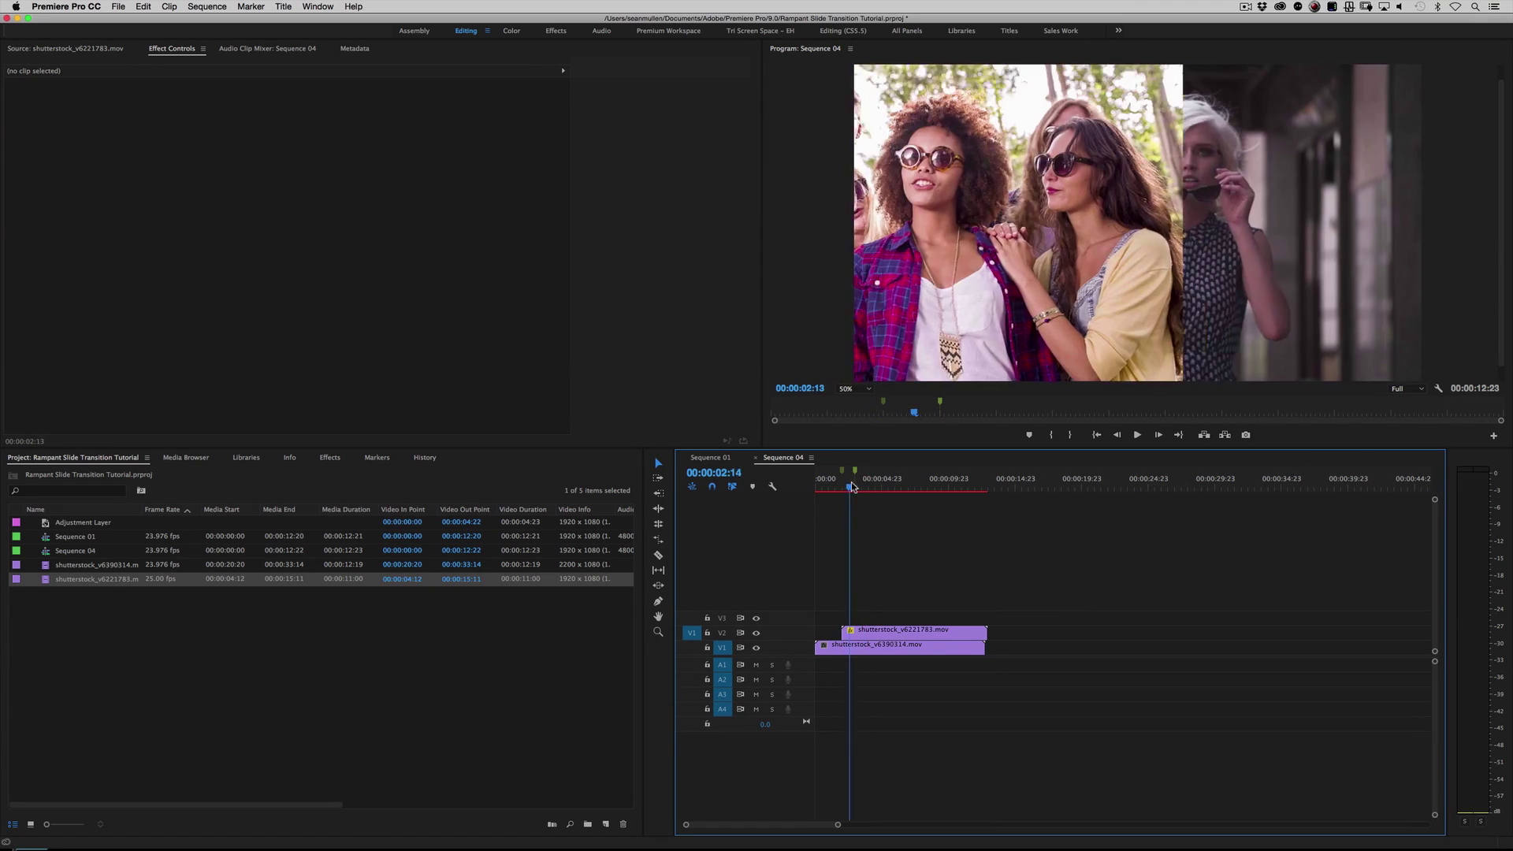
pyautogui.click(897, 630)
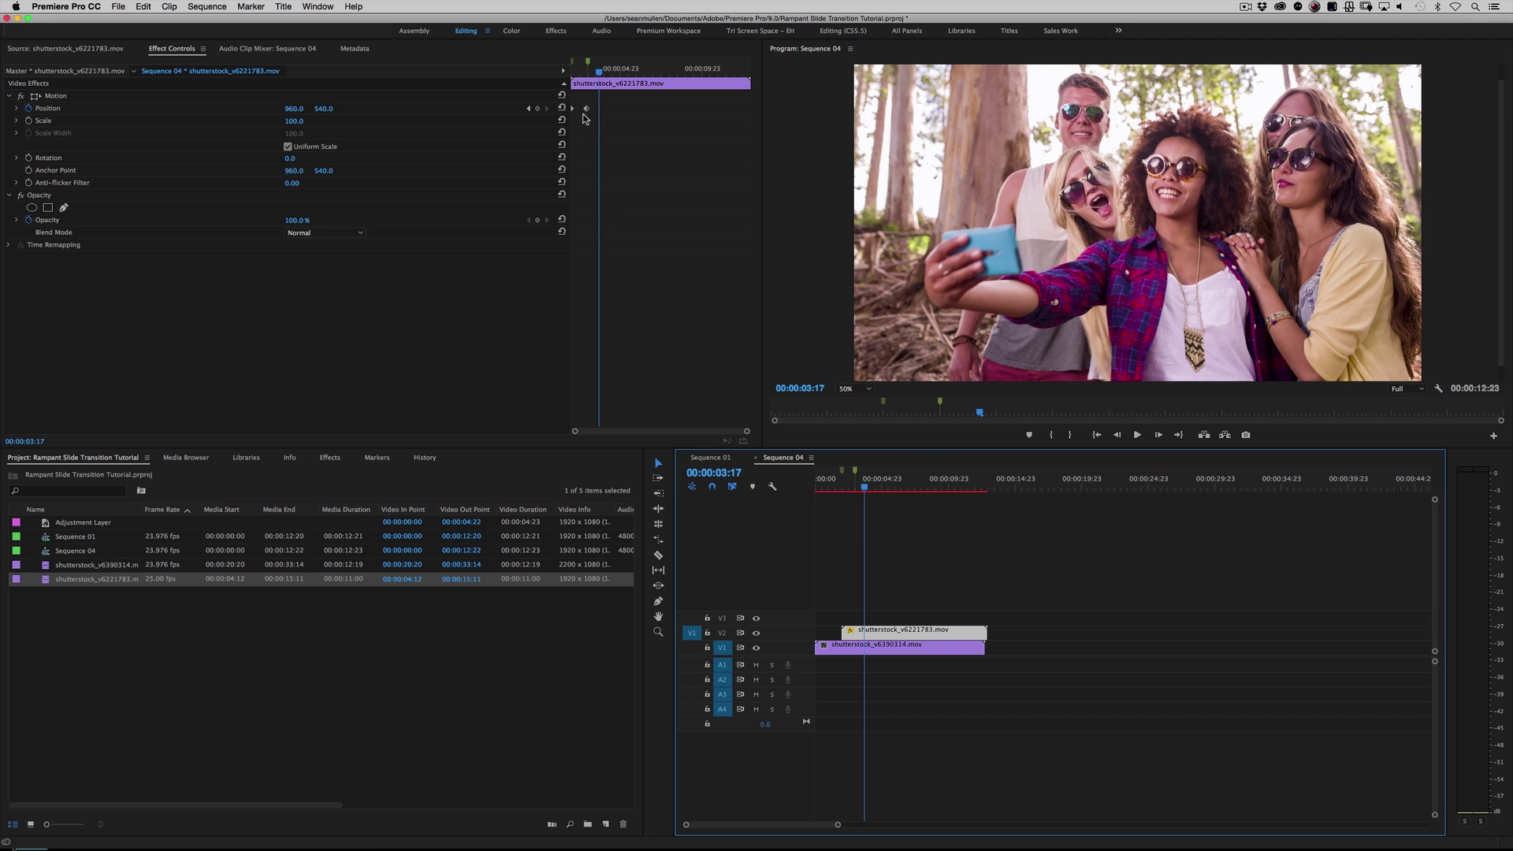
pyautogui.rightClick(586, 109)
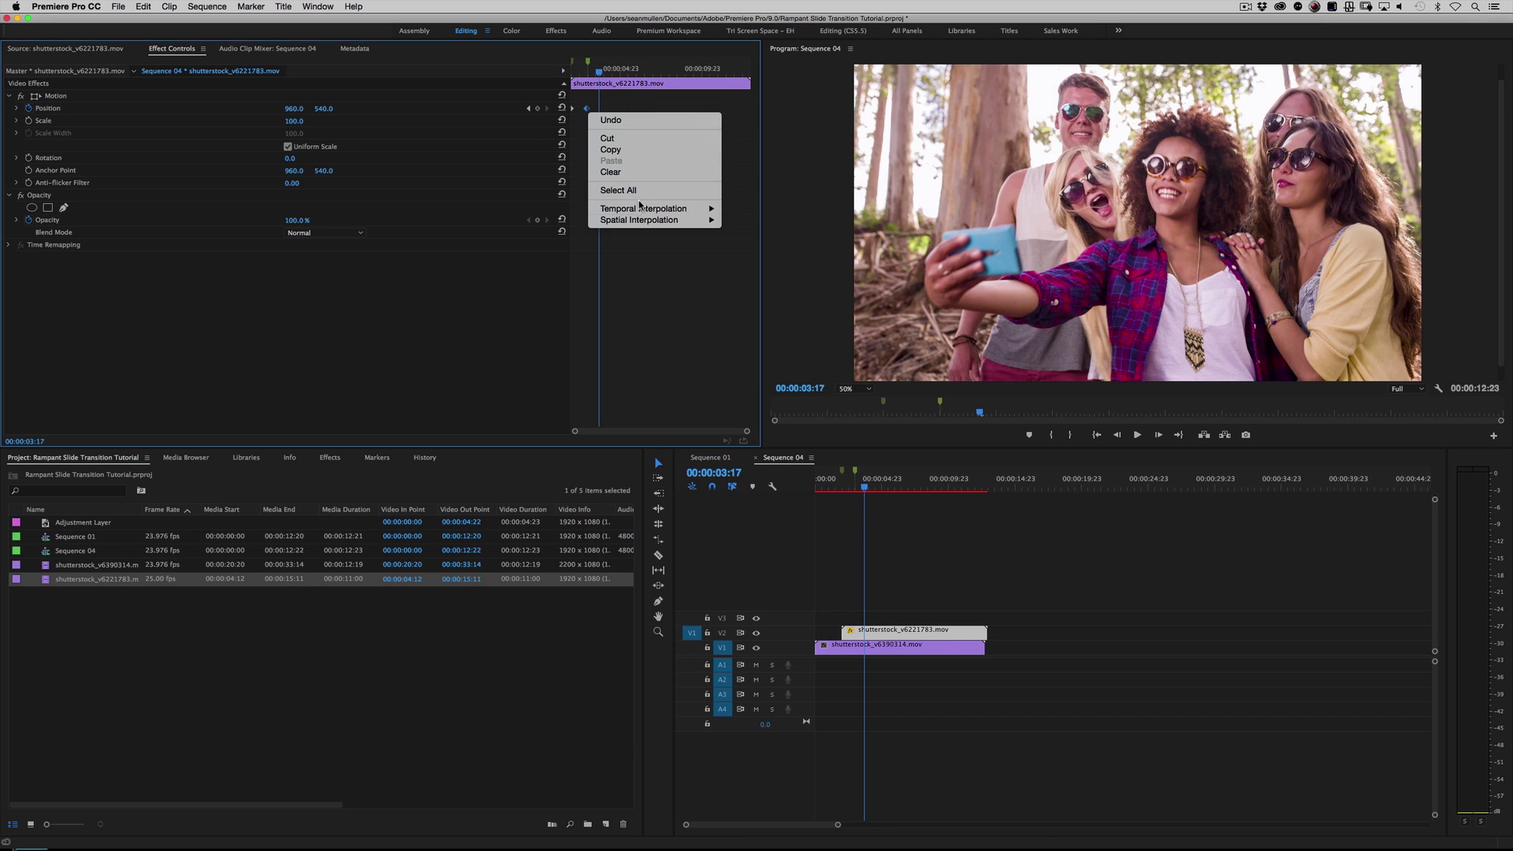
# Give the final Position keyframe Ease In temporal interpolation and play the transition to check
pyautogui.moveTo(718, 214)
pyautogui.click(749, 271)
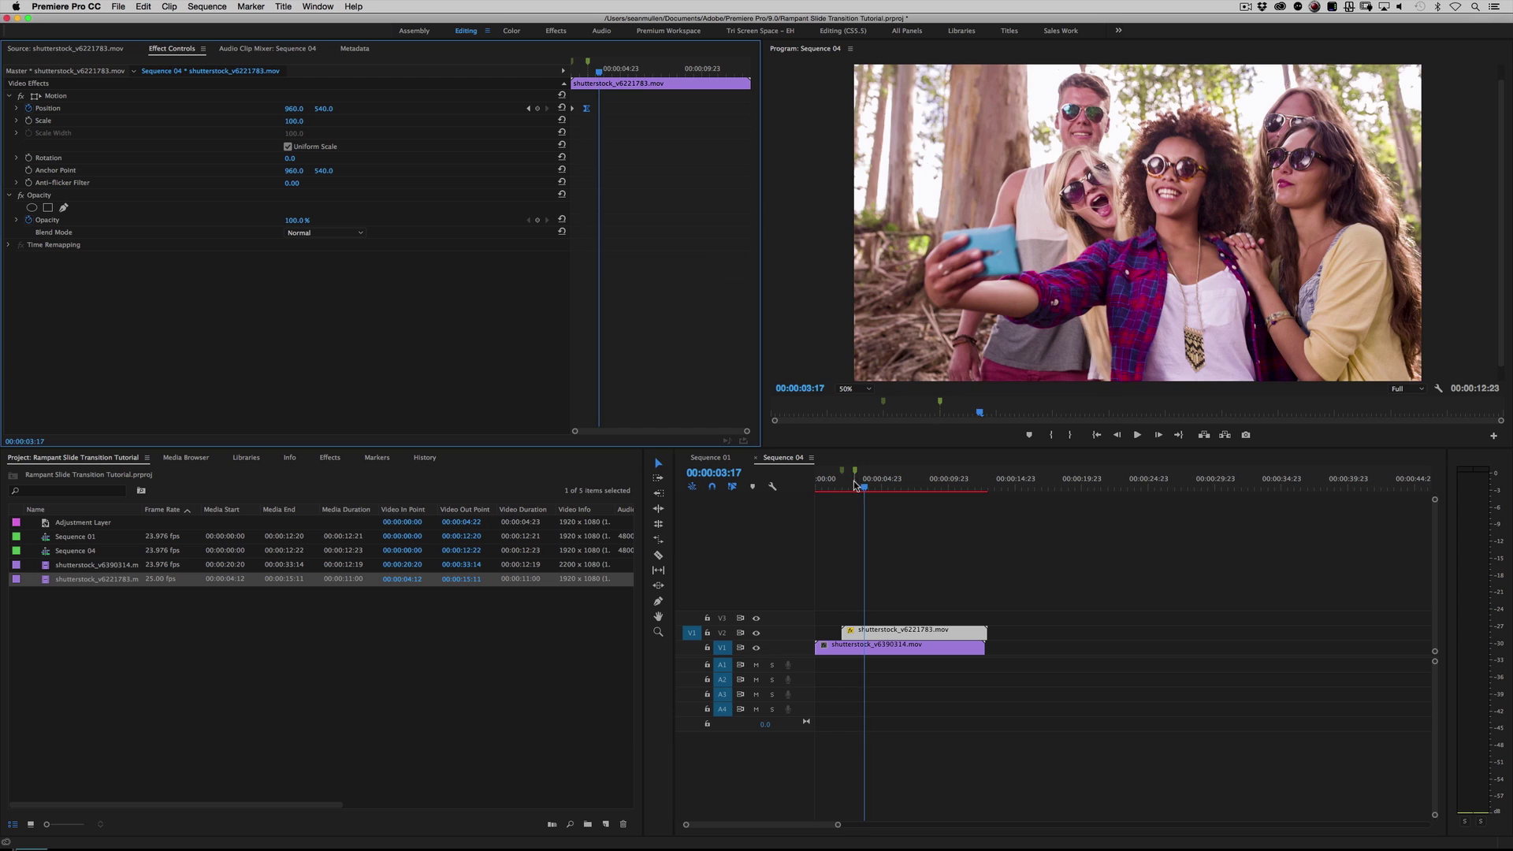
pyautogui.click(837, 484)
pyautogui.press('space')
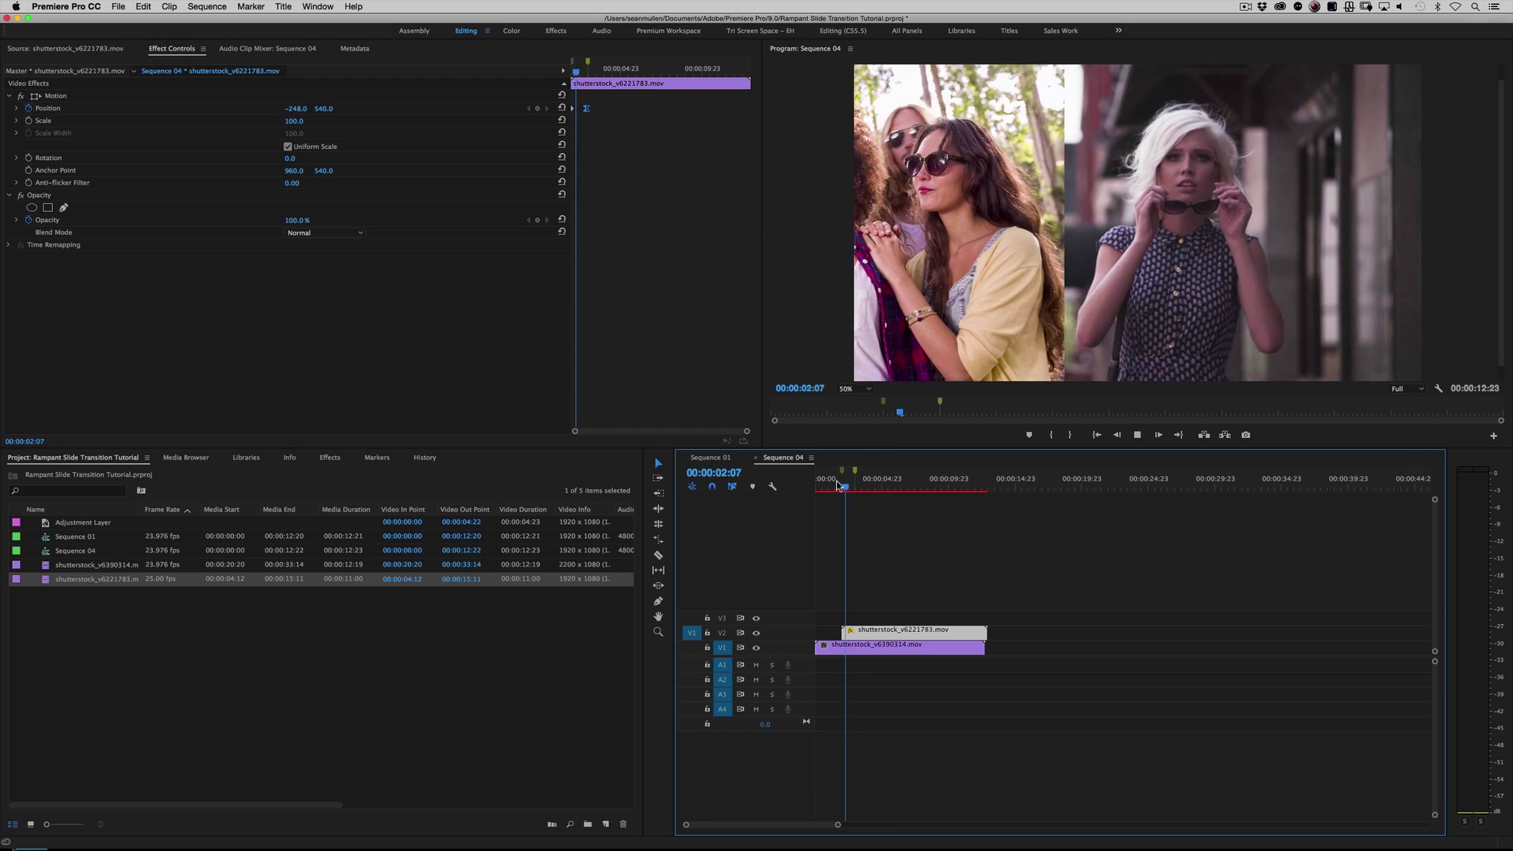
pyautogui.press('space')
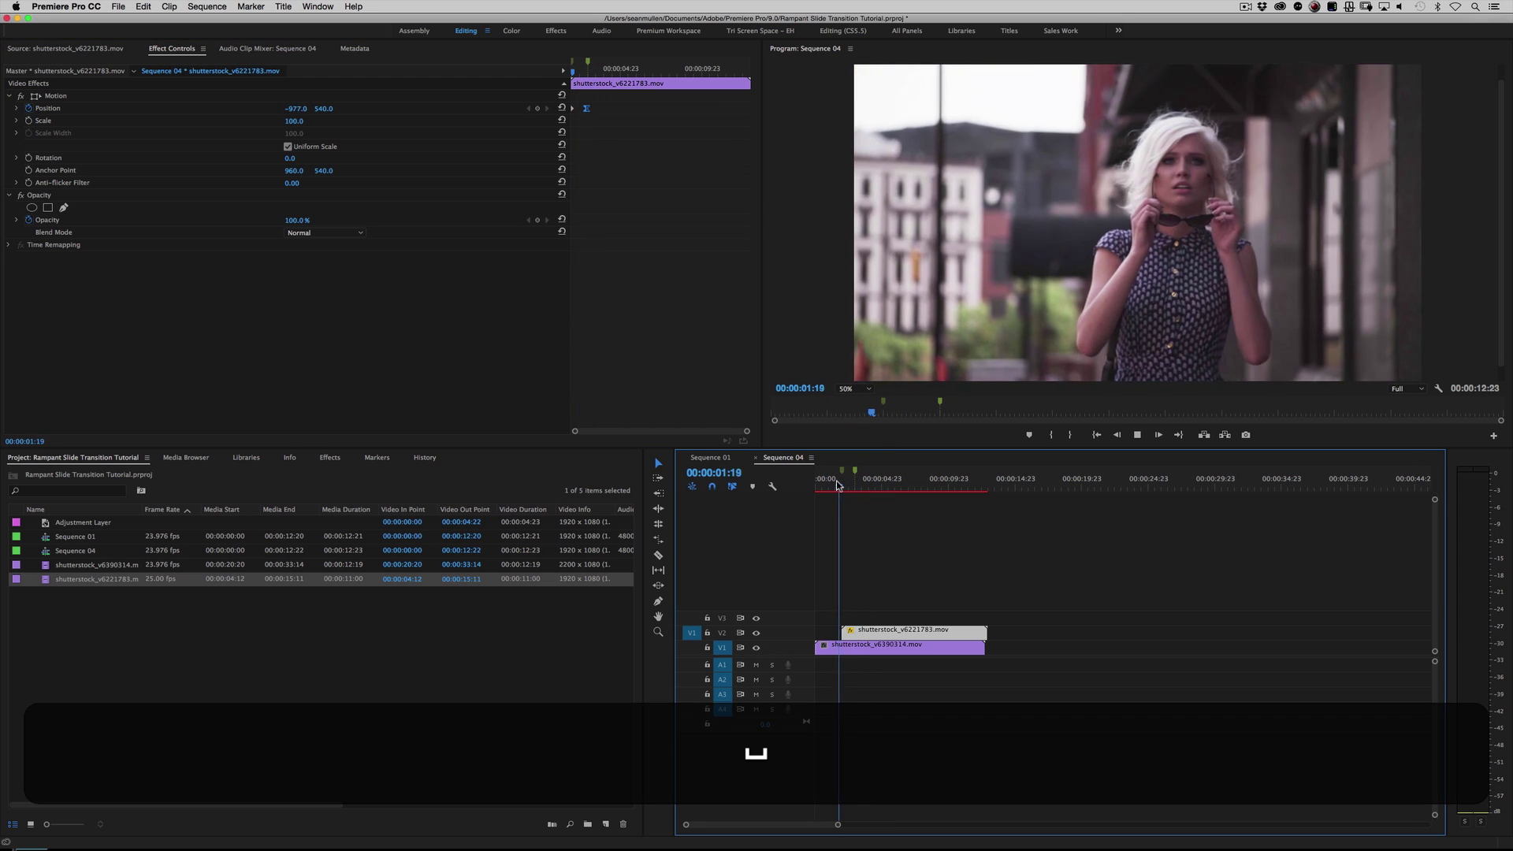
# Replay the eased slide several times from just before the transition
pyautogui.click(836, 484)
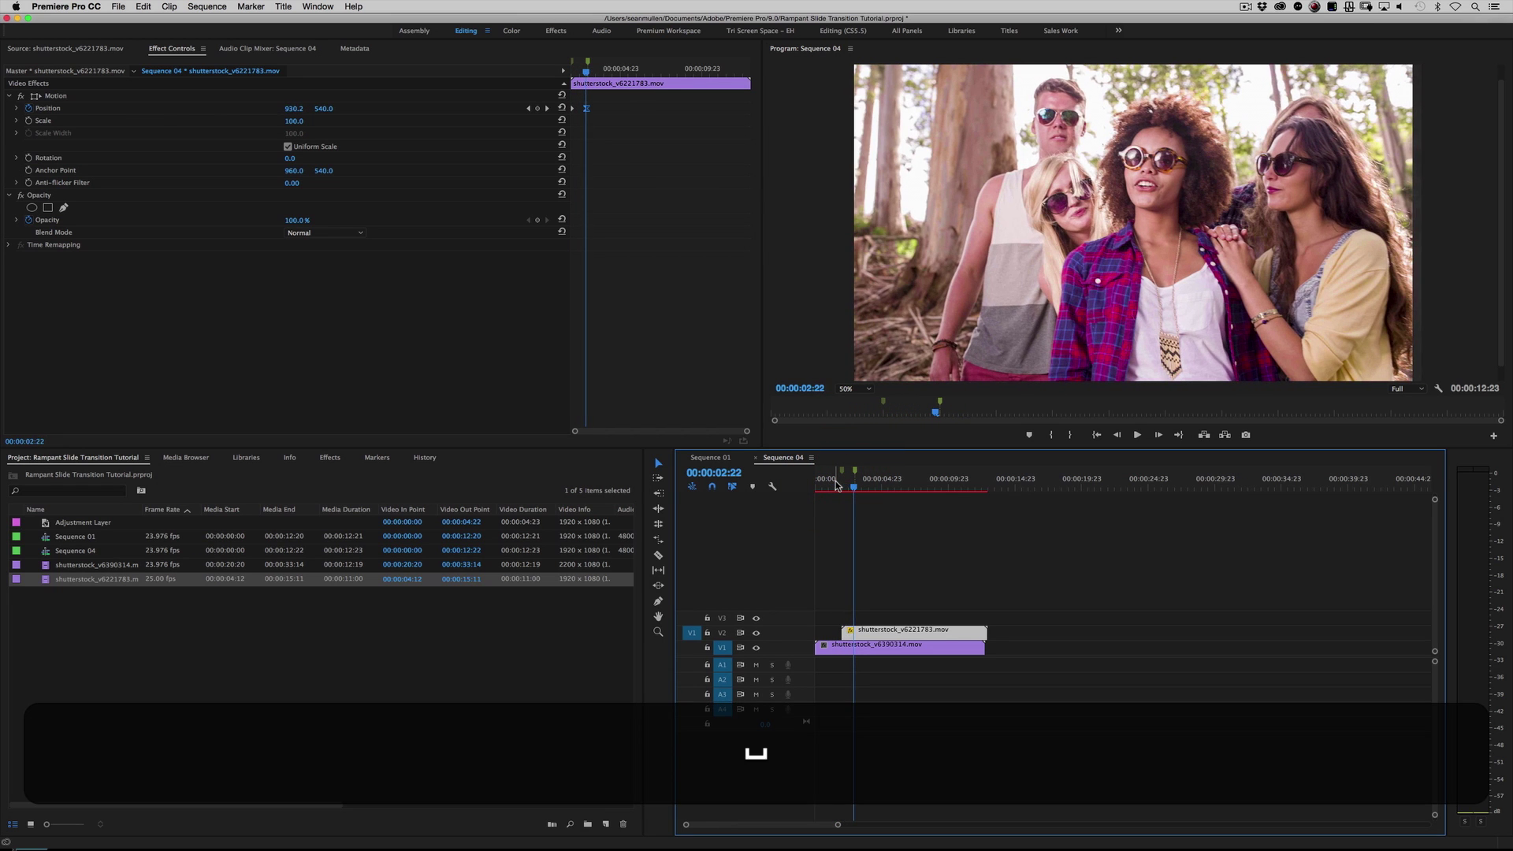
pyautogui.click(835, 482)
pyautogui.press('space')
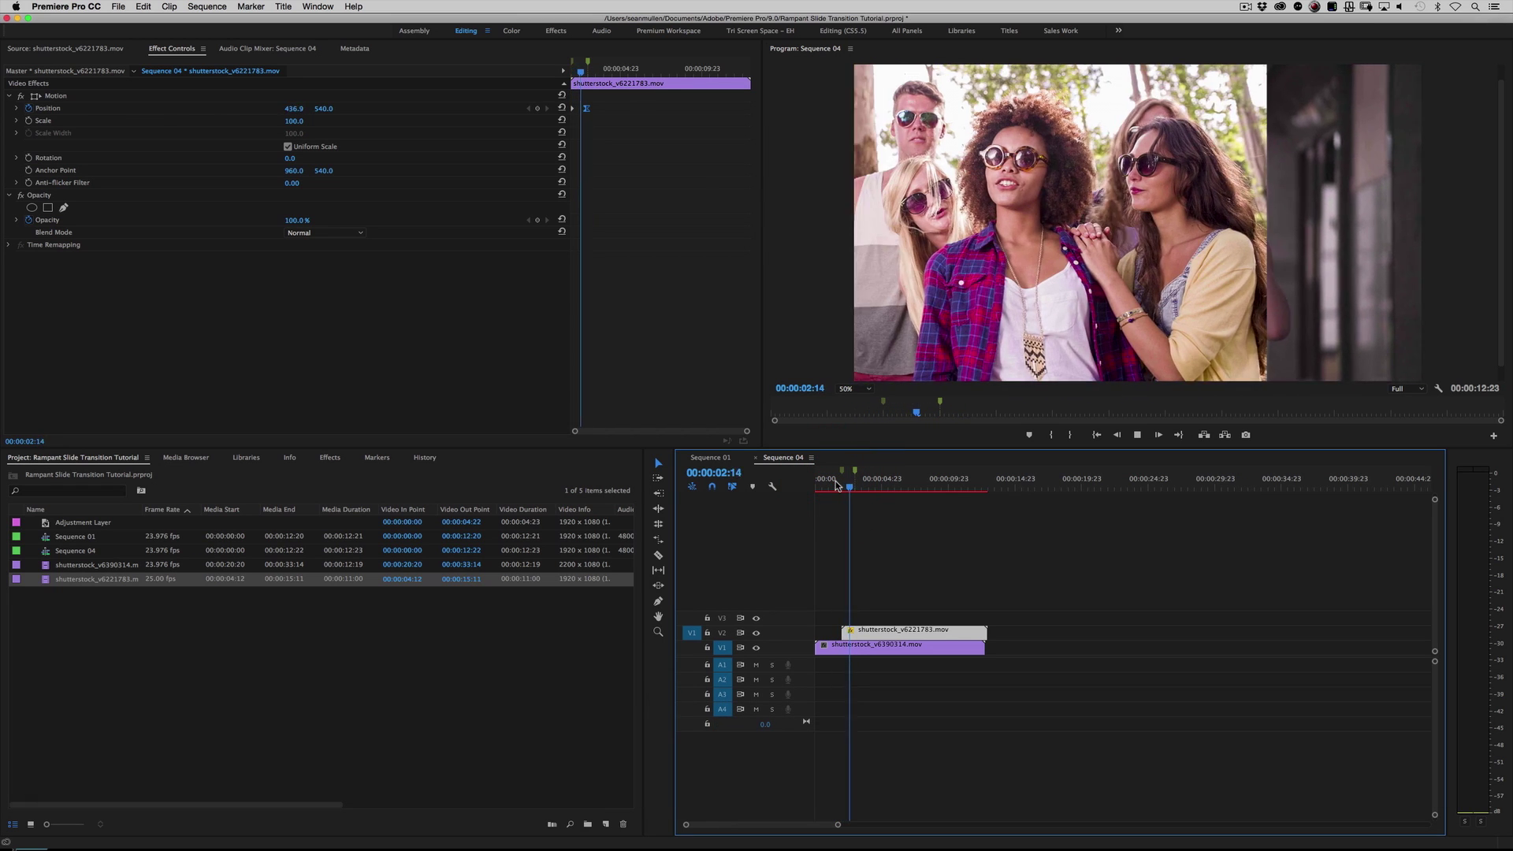
pyautogui.press('space')
pyautogui.click(836, 484)
pyautogui.press('space')
pyautogui.press('space')
pyautogui.click(835, 483)
pyautogui.press('space')
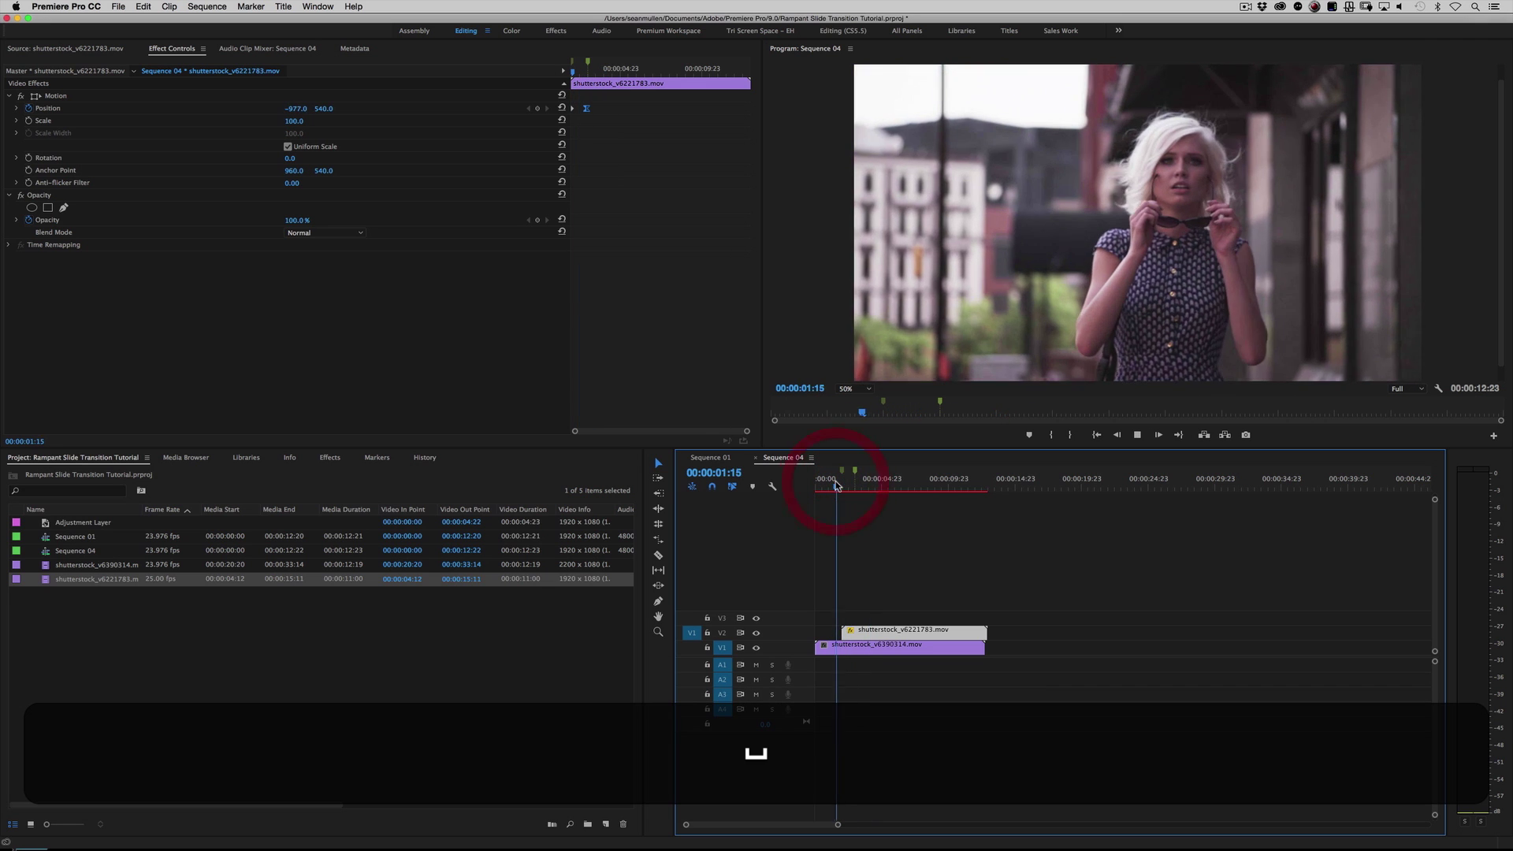
pyautogui.press('space')
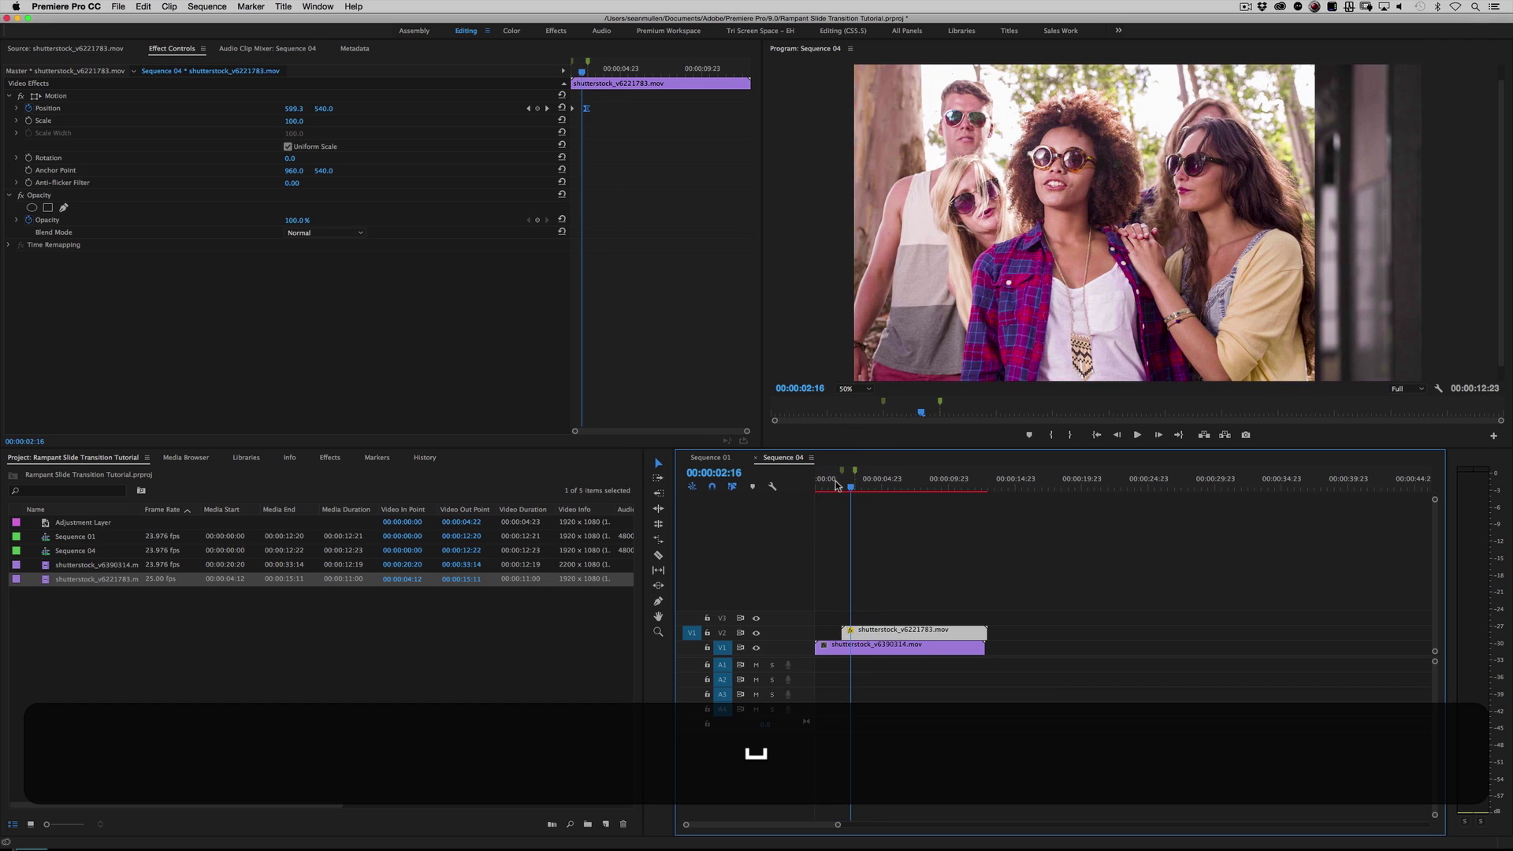
pyautogui.click(286, 474)
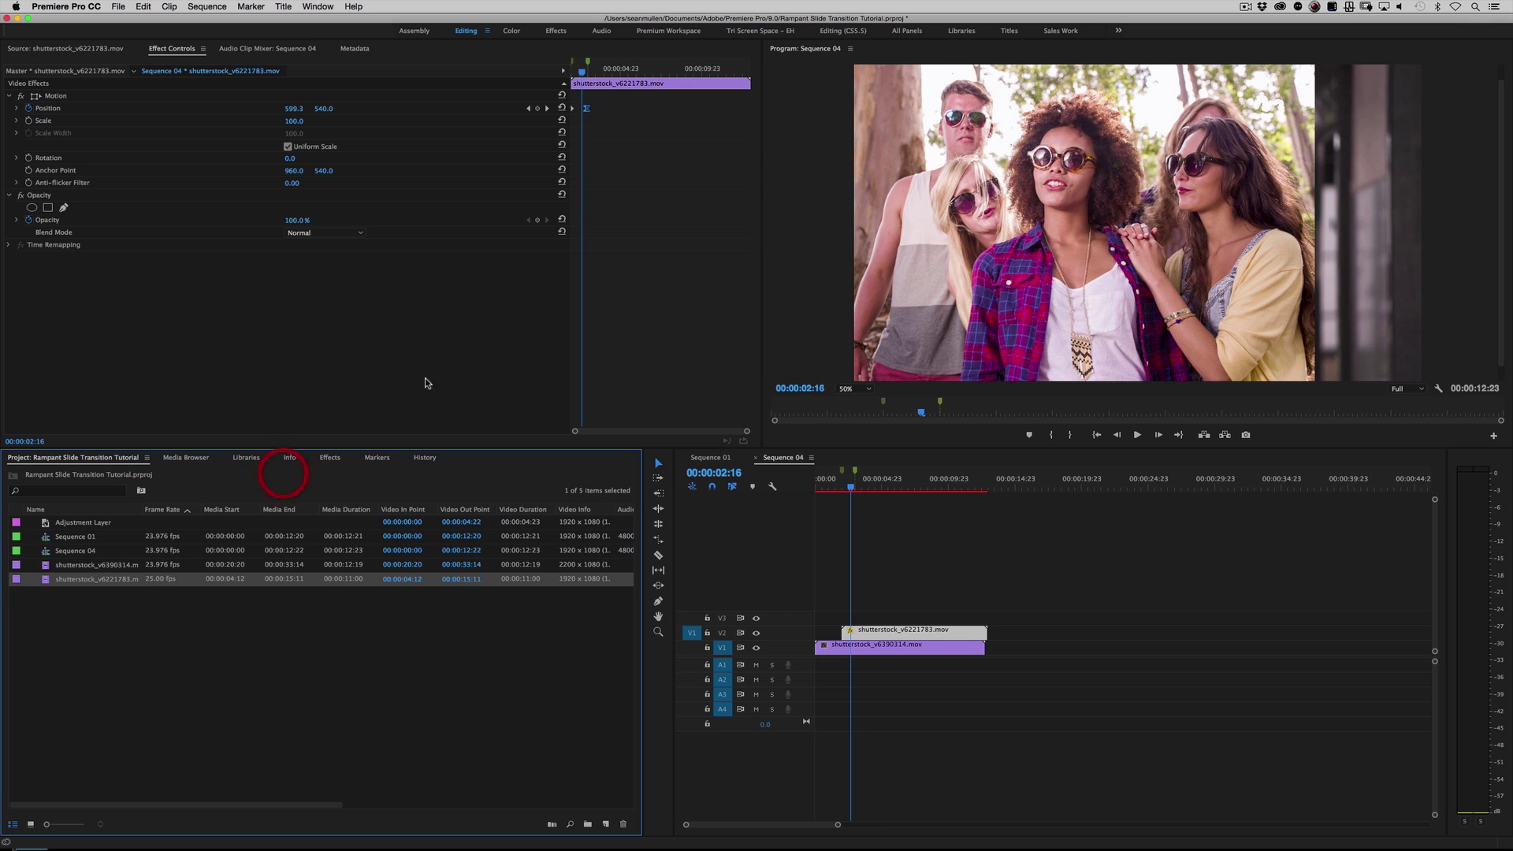
# Search the Effects panel for 'directional' and apply Directional Blur to the V2 group clip
pyautogui.click(328, 456)
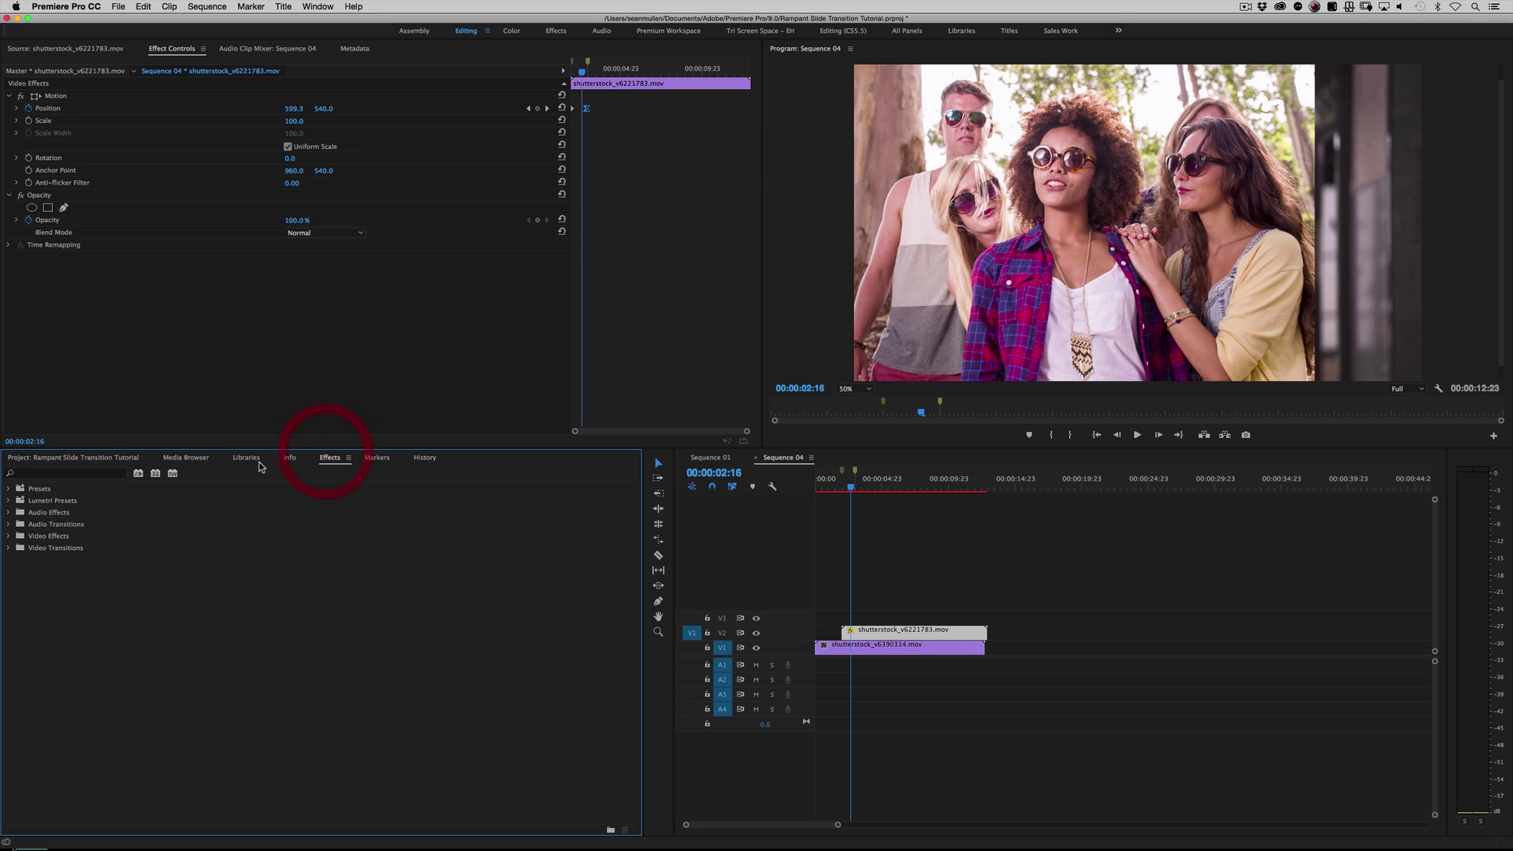
pyautogui.click(35, 475)
pyautogui.write('directional')
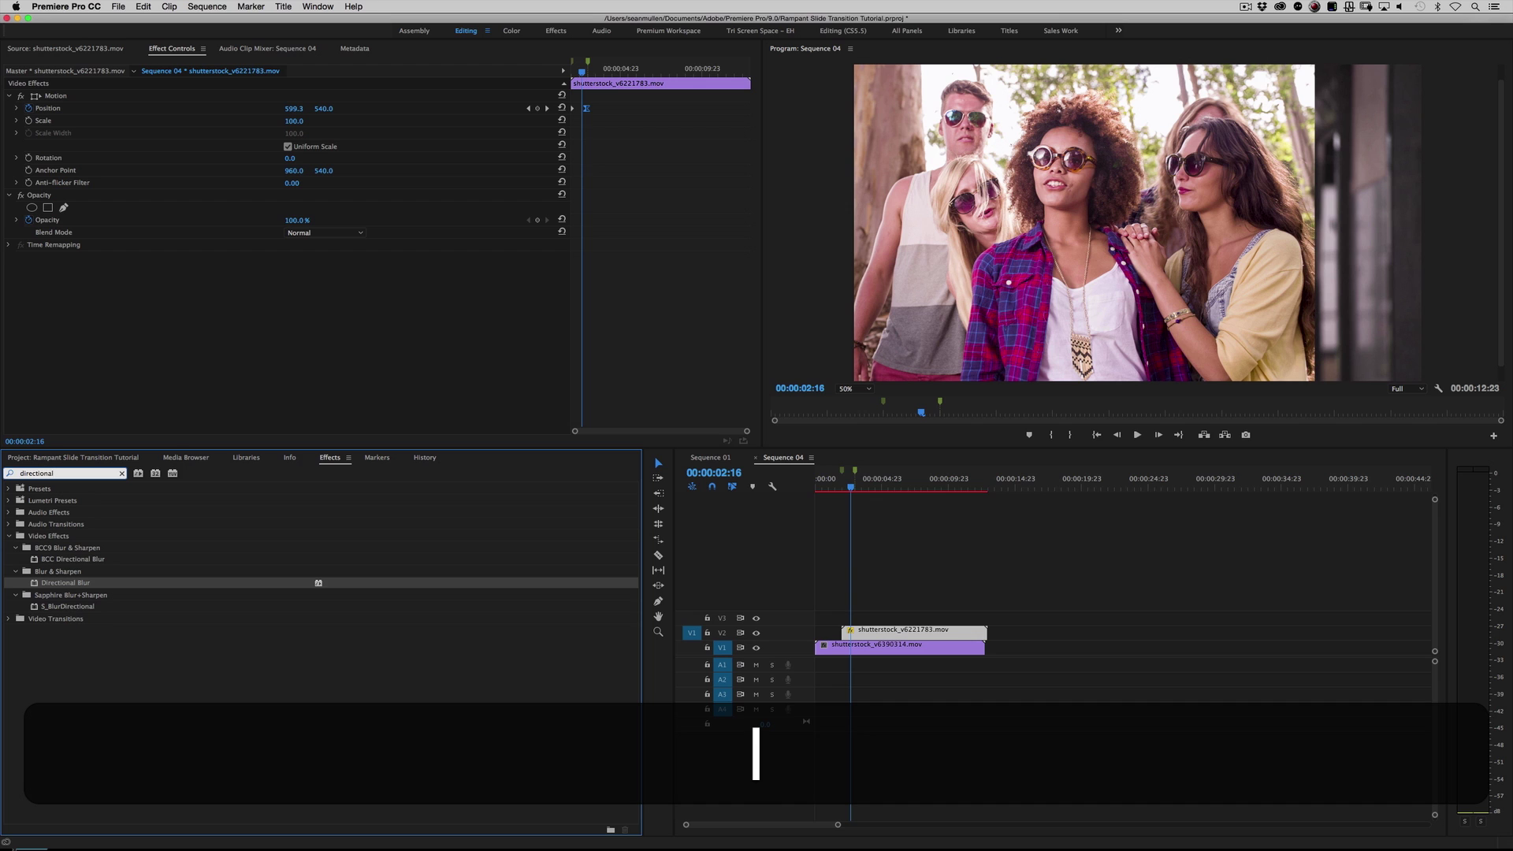
pyautogui.click(79, 582)
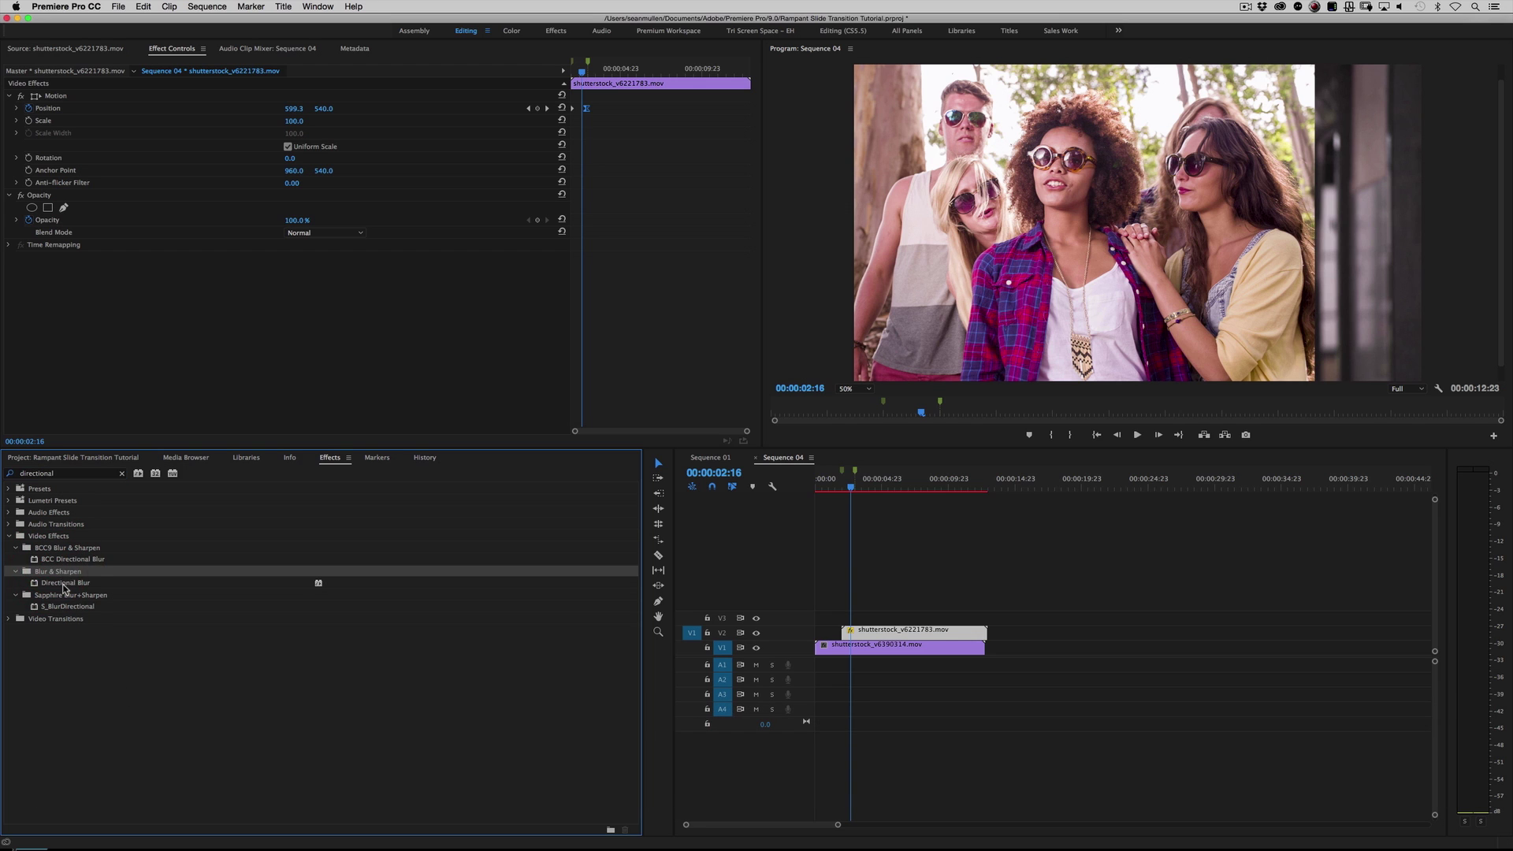
pyautogui.moveTo(37, 586); pyautogui.dragTo(872, 632)
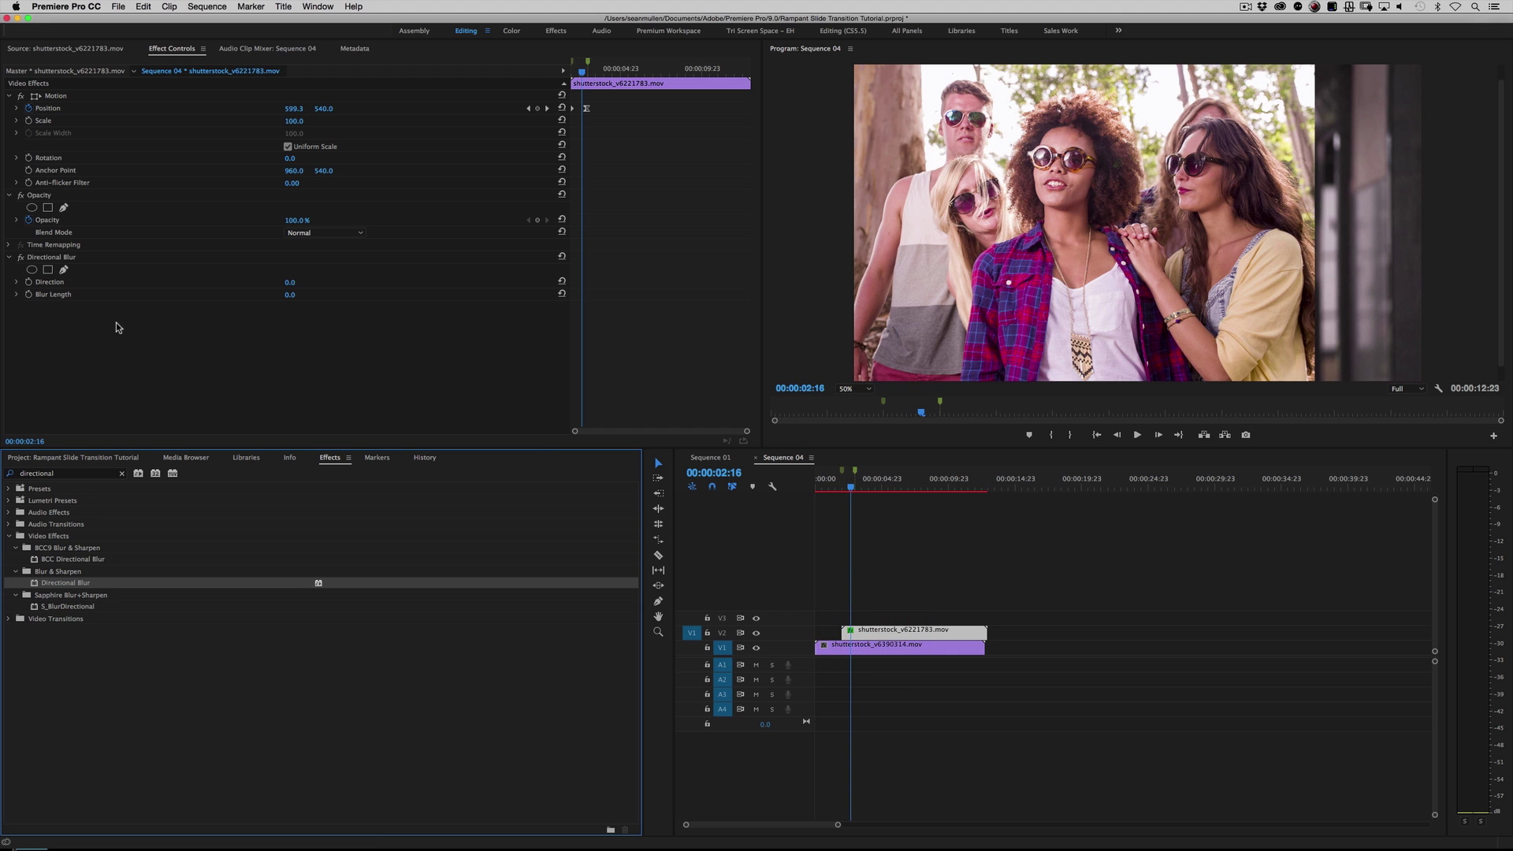
pyautogui.click(239, 316)
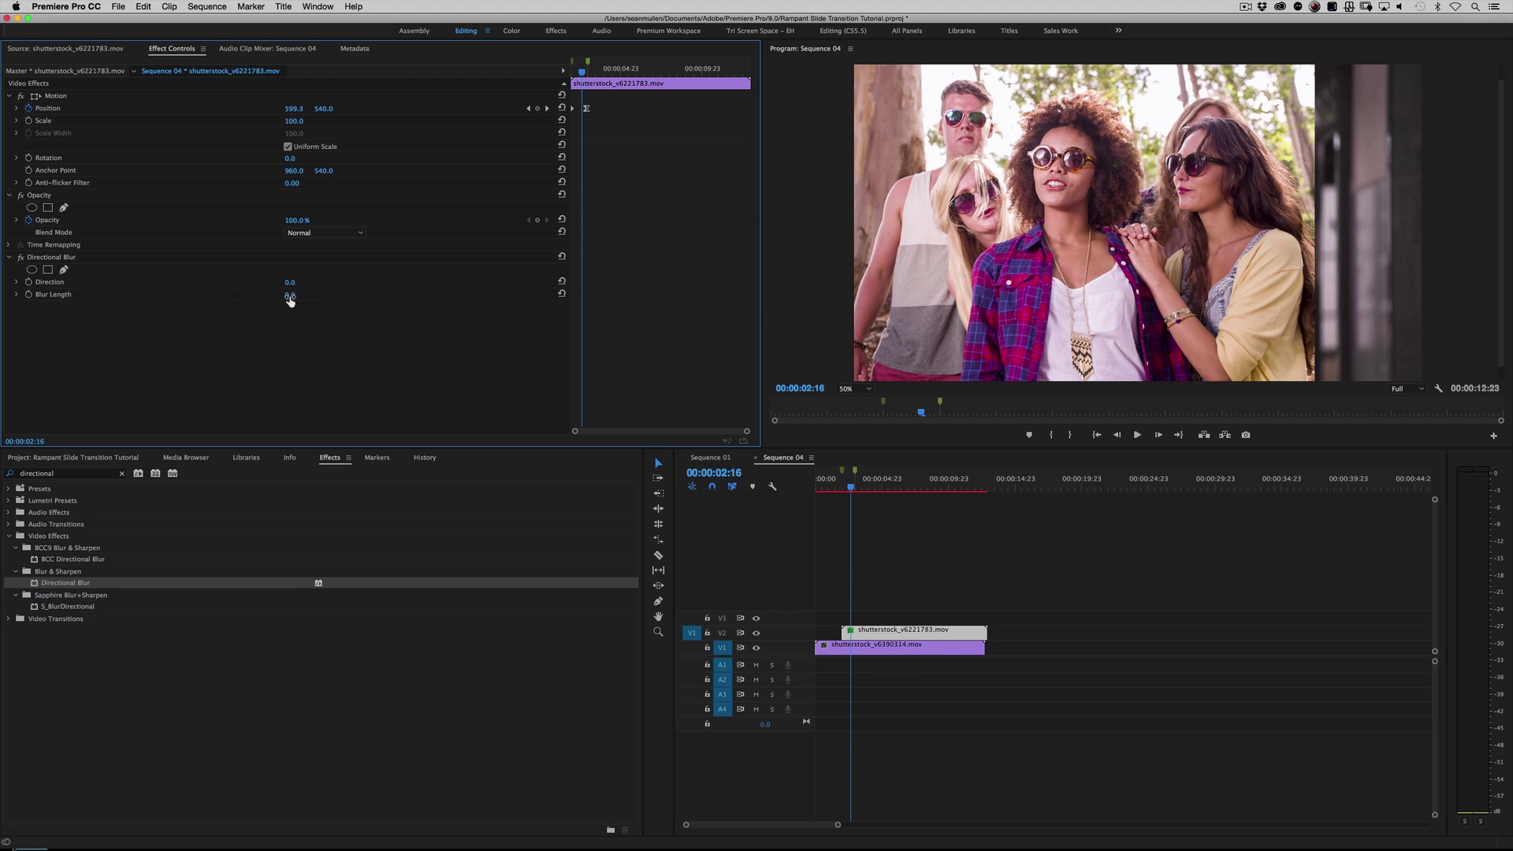
# Add Blur Length keyframes at 0 at the first and last Position keyframes, ending at 00:00:03:00
pyautogui.moveTo(582, 75); pyautogui.dragTo(578, 75)
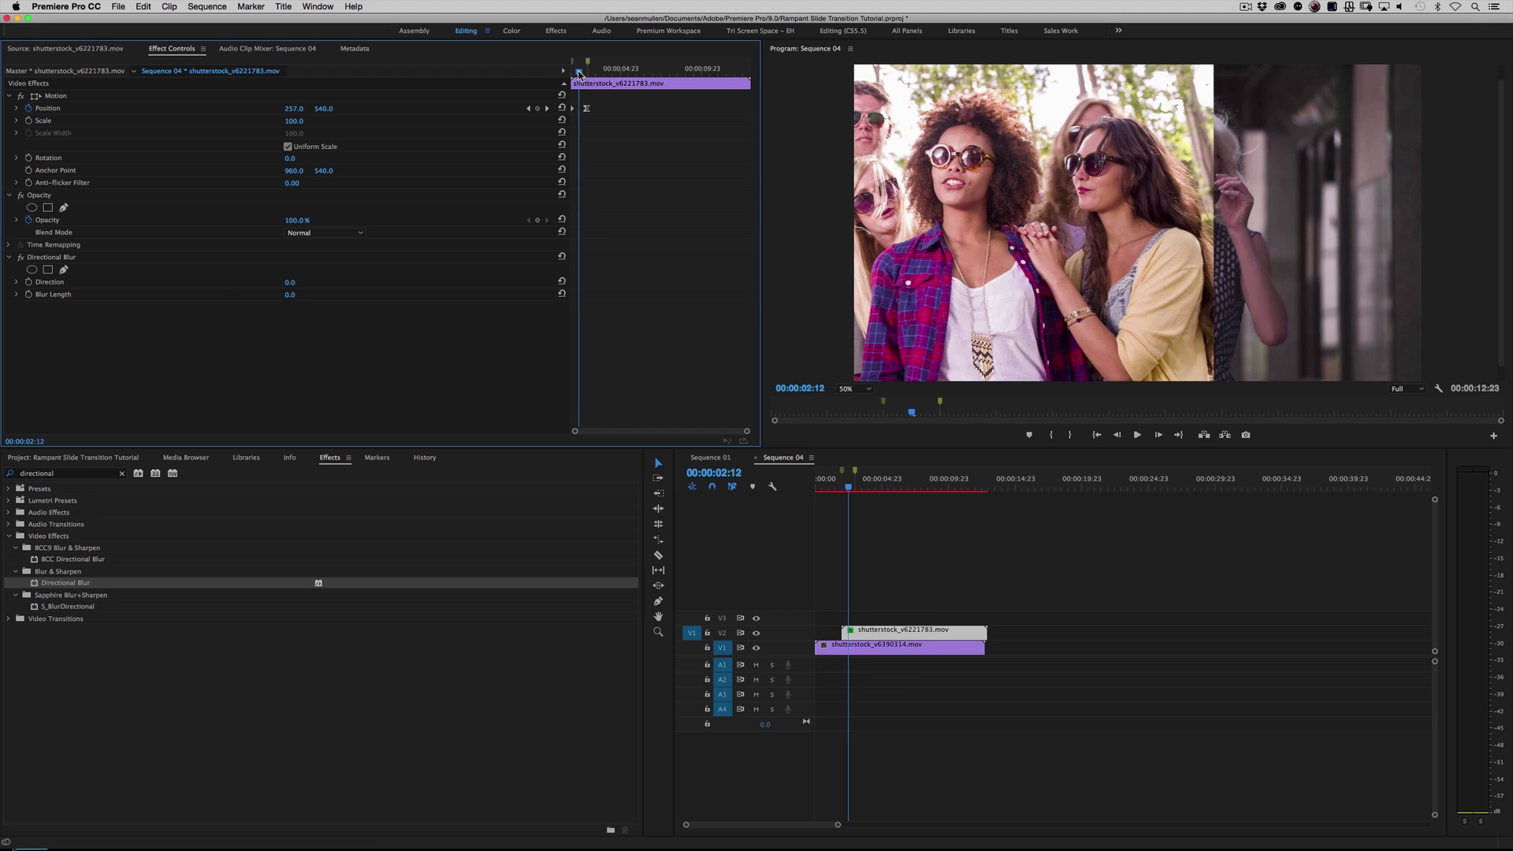
pyautogui.click(528, 109)
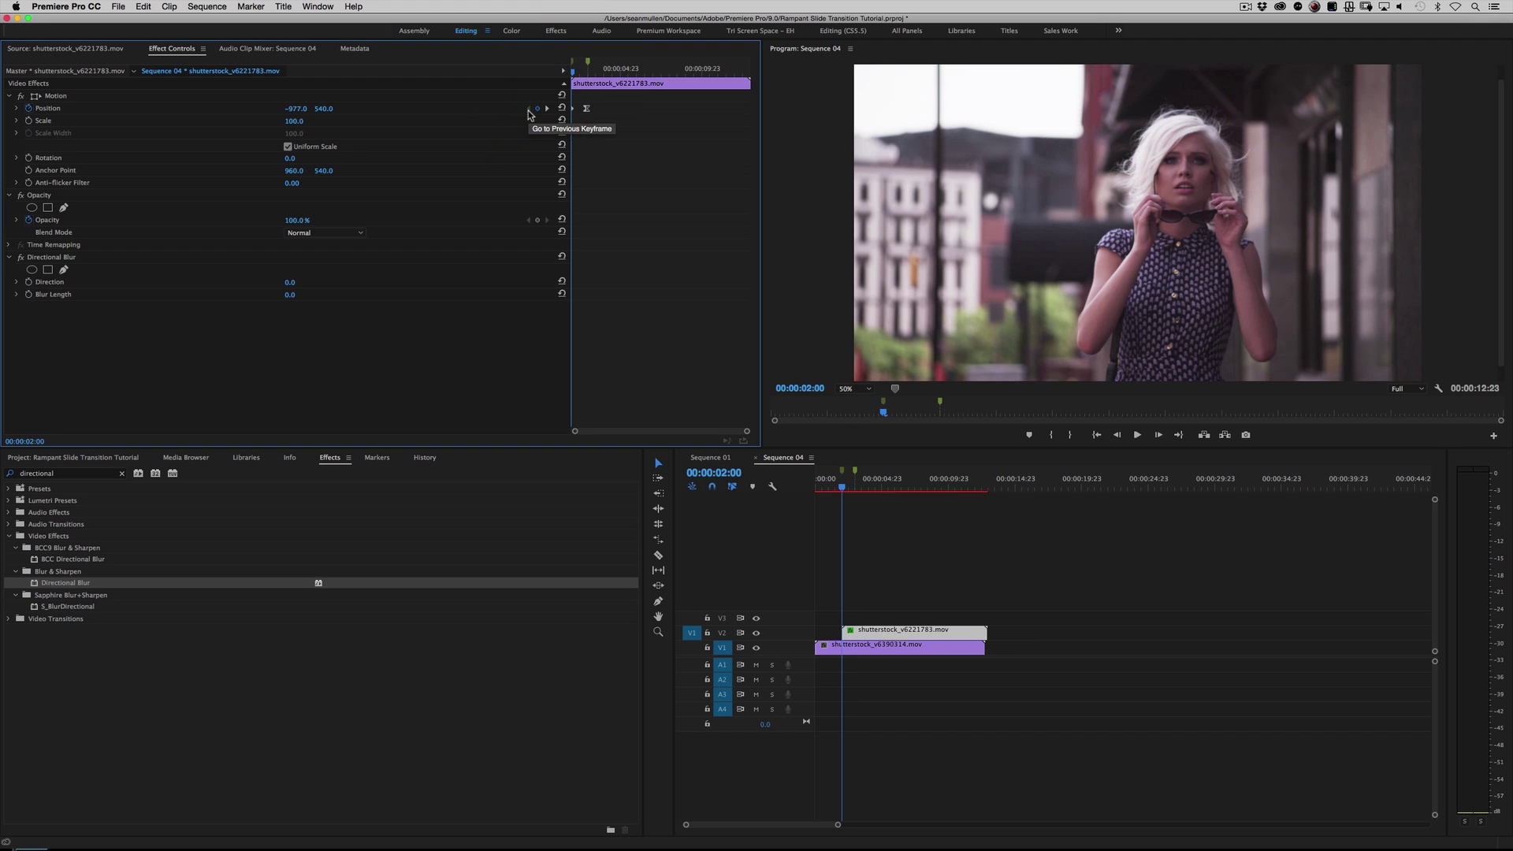
pyautogui.click(28, 295)
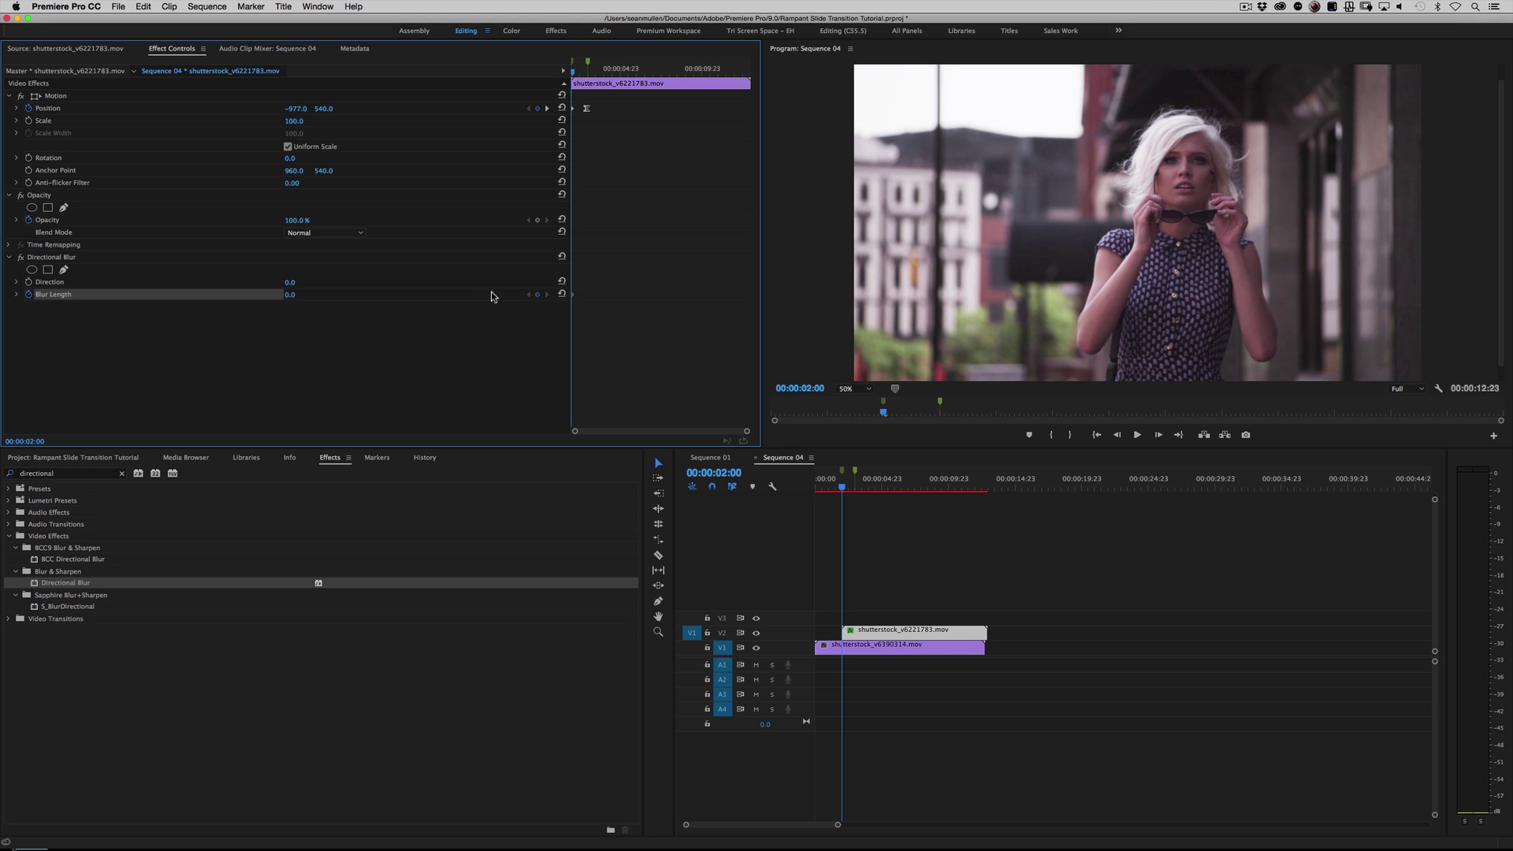
pyautogui.click(548, 110)
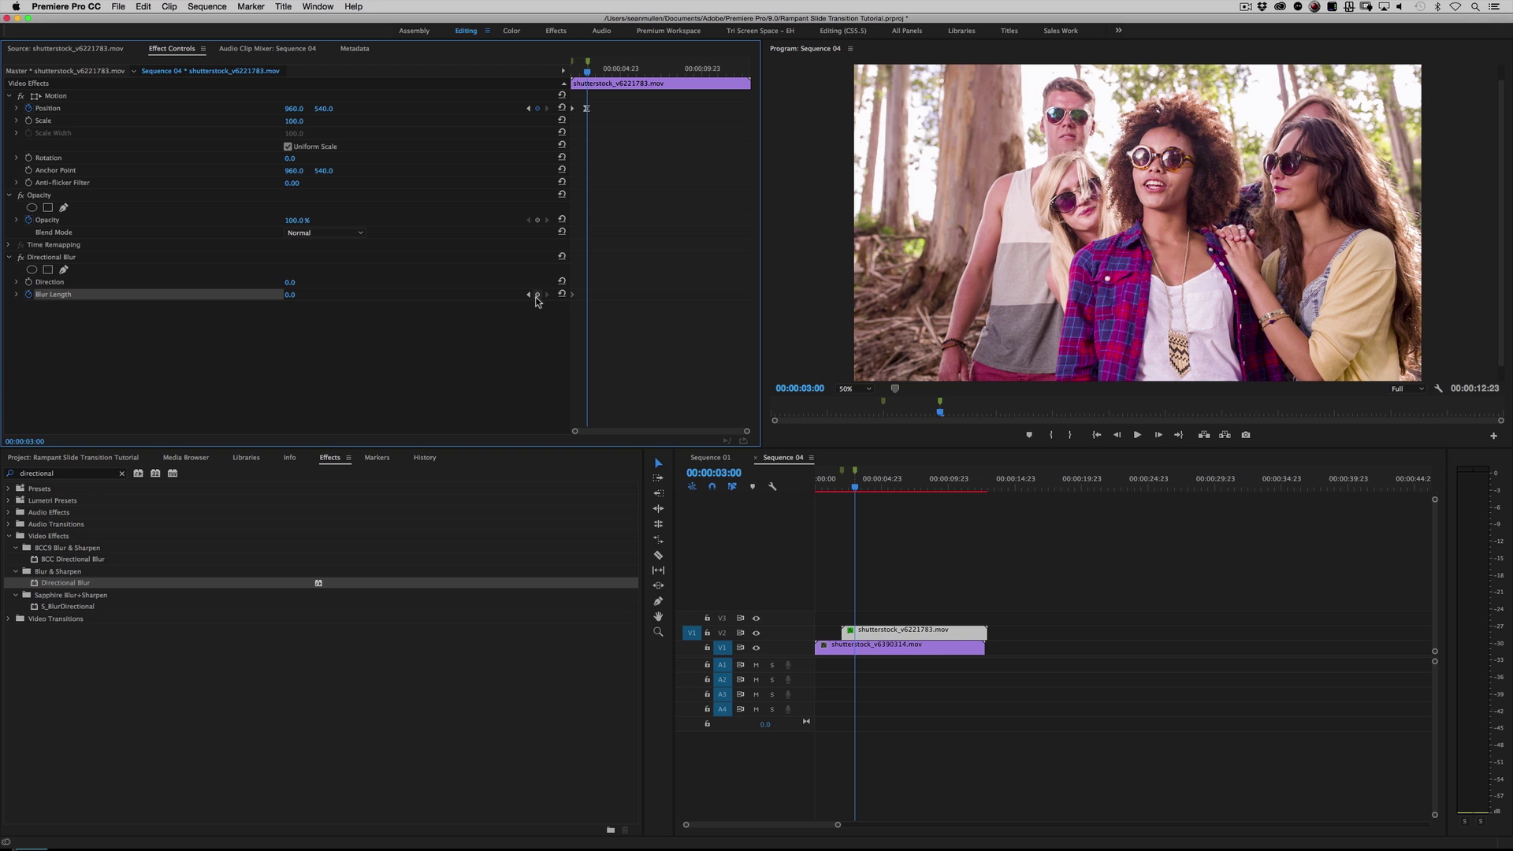
pyautogui.click(536, 296)
# Set Blur Length to 200 at 00:00:02:10 mid-slide
pyautogui.moveTo(587, 76); pyautogui.dragTo(578, 76)
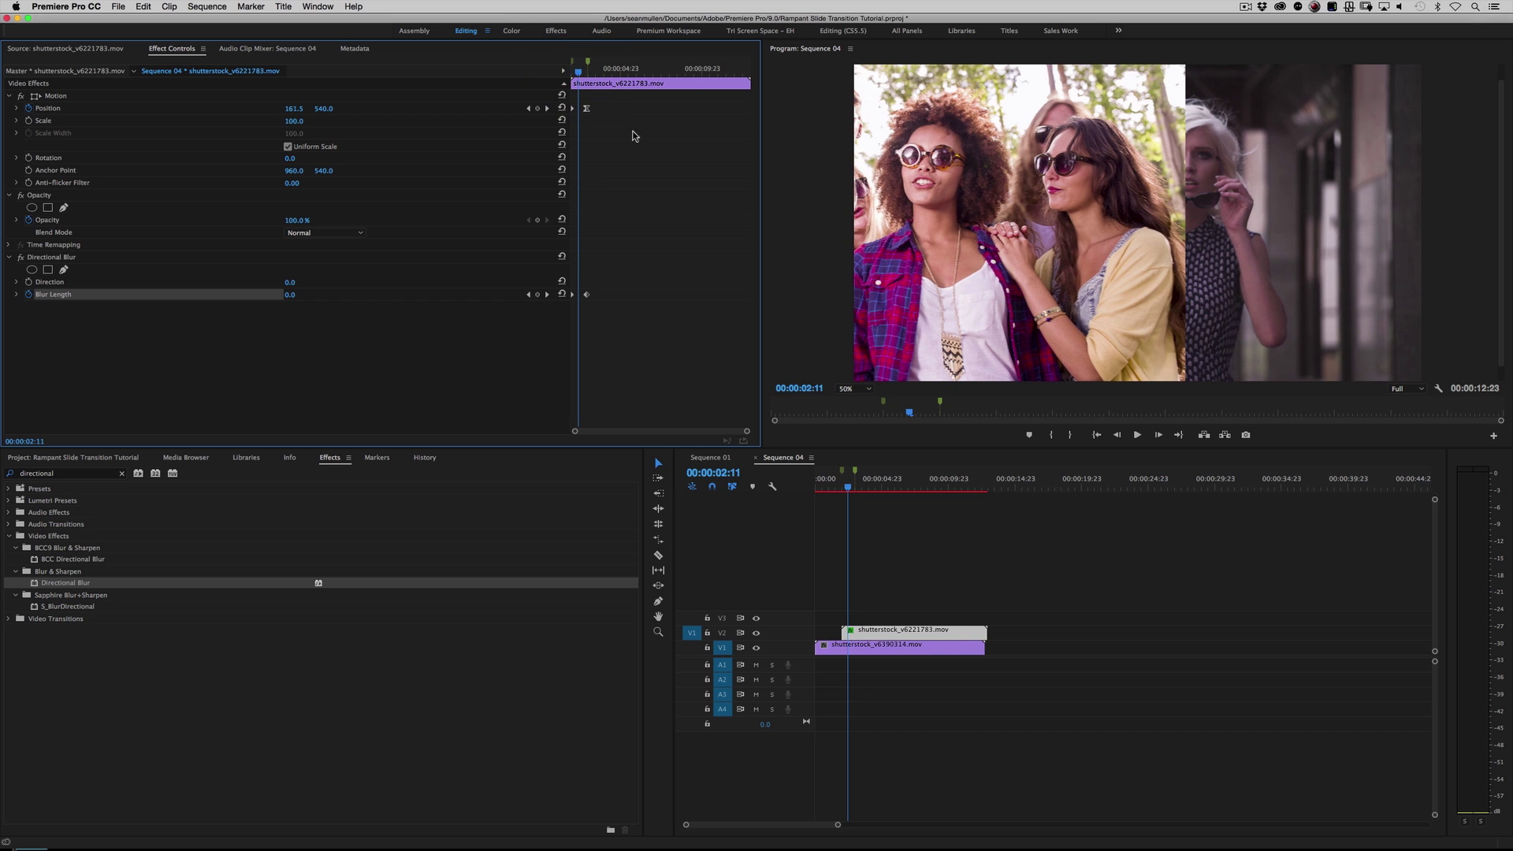
pyautogui.moveTo(576, 74); pyautogui.dragTo(575, 73)
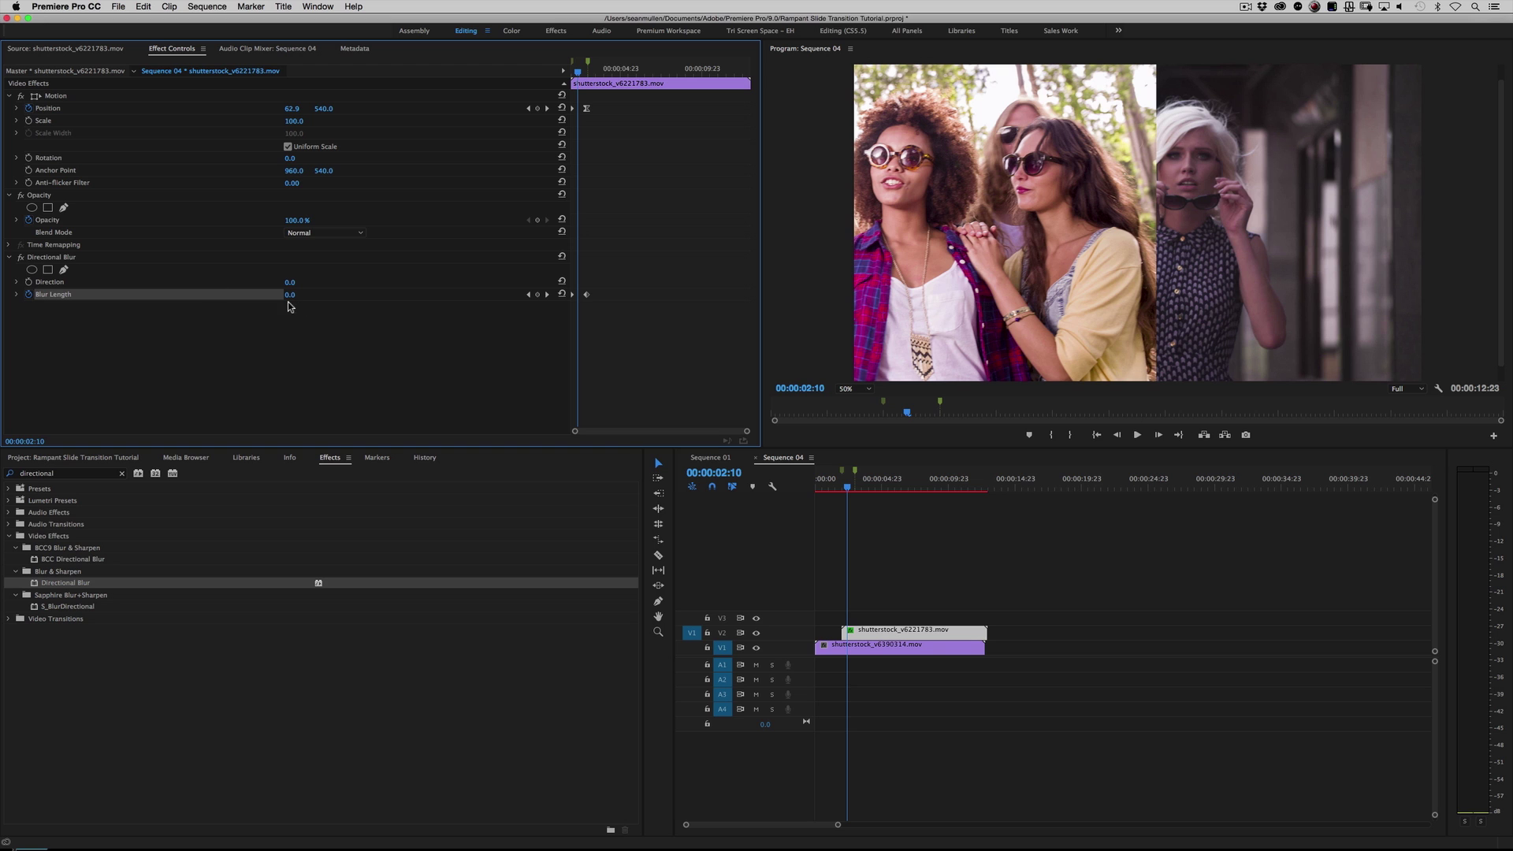
pyautogui.moveTo(290, 294); pyautogui.dragTo(367, 294)
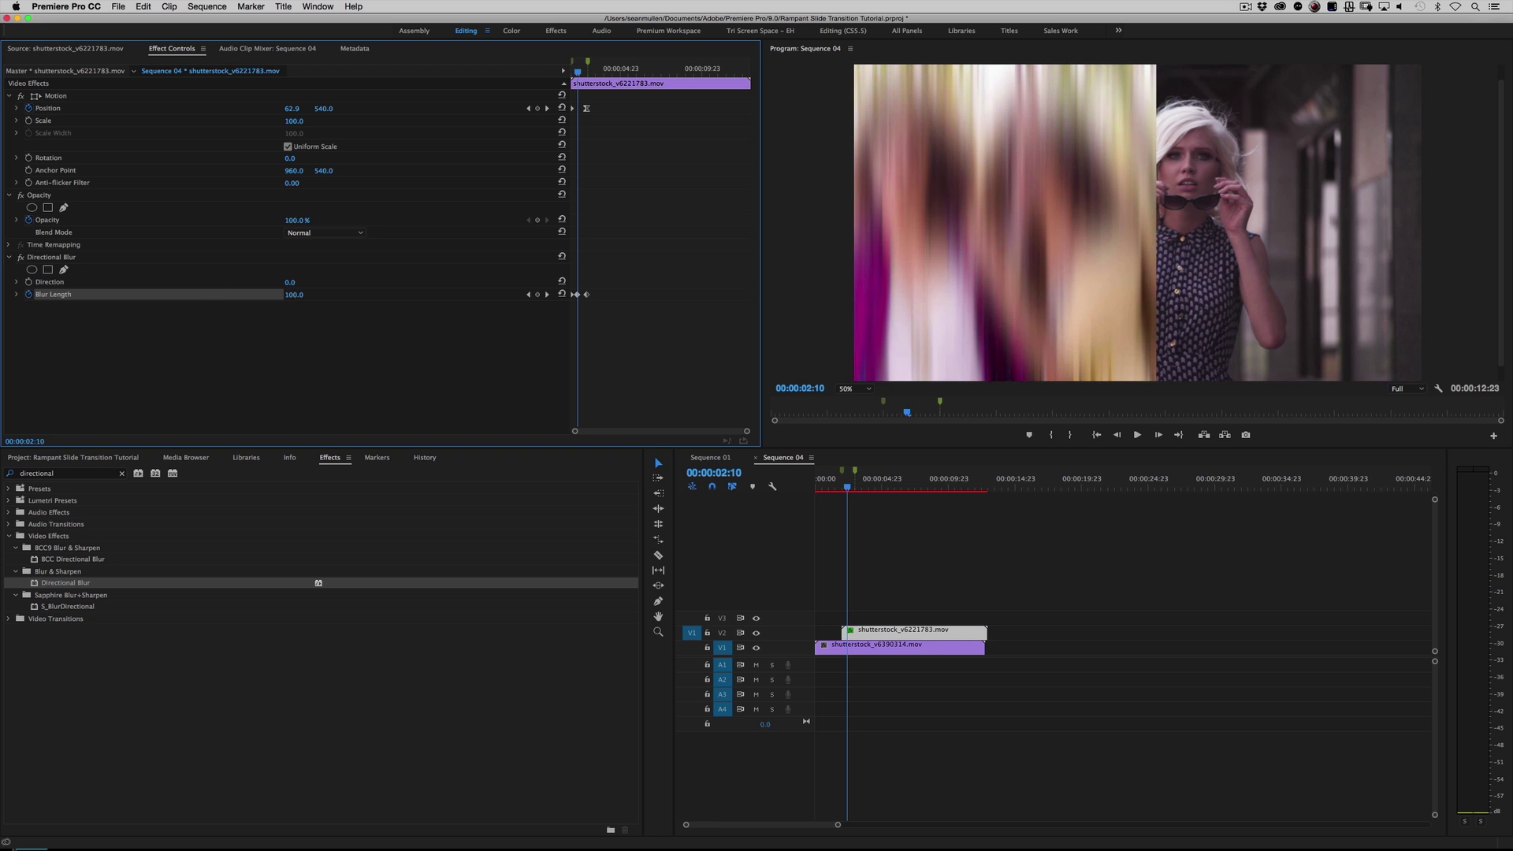
pyautogui.click(294, 294)
pyautogui.write('200')
pyautogui.press('Return')
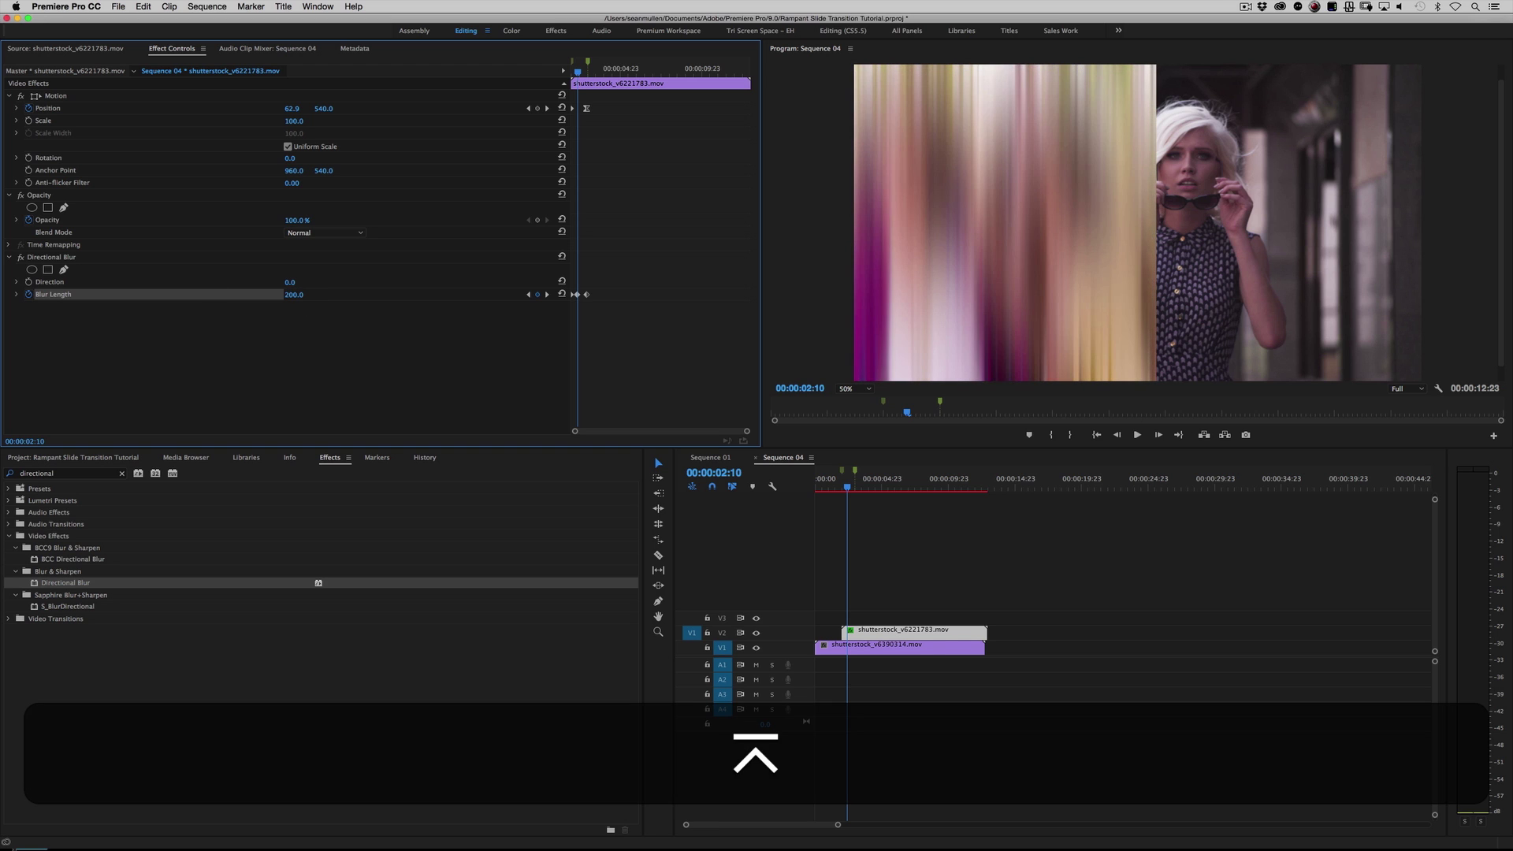
pyautogui.click(826, 486)
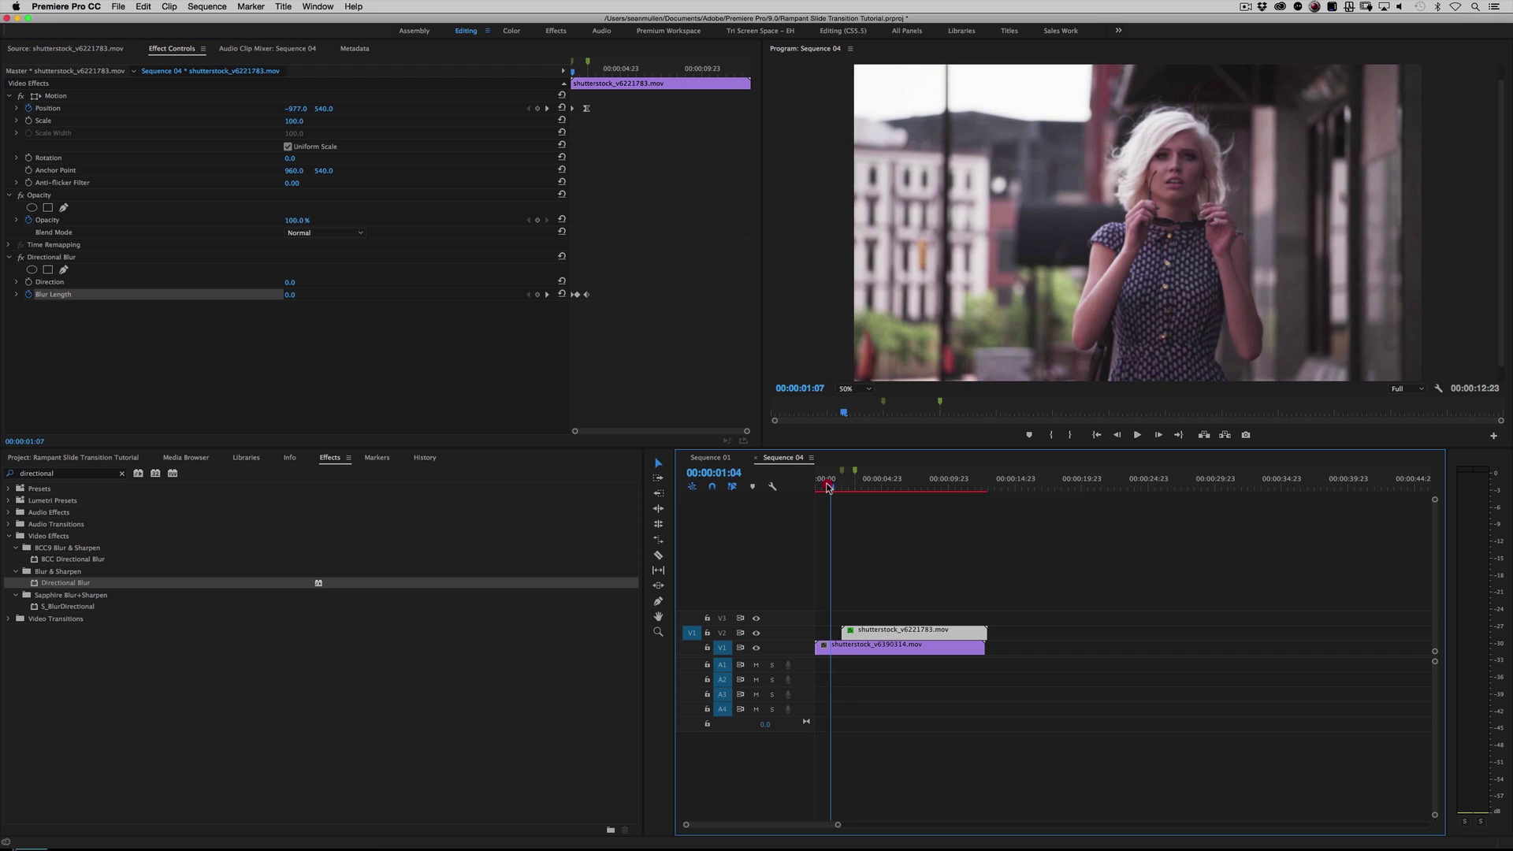
pyautogui.press('space')
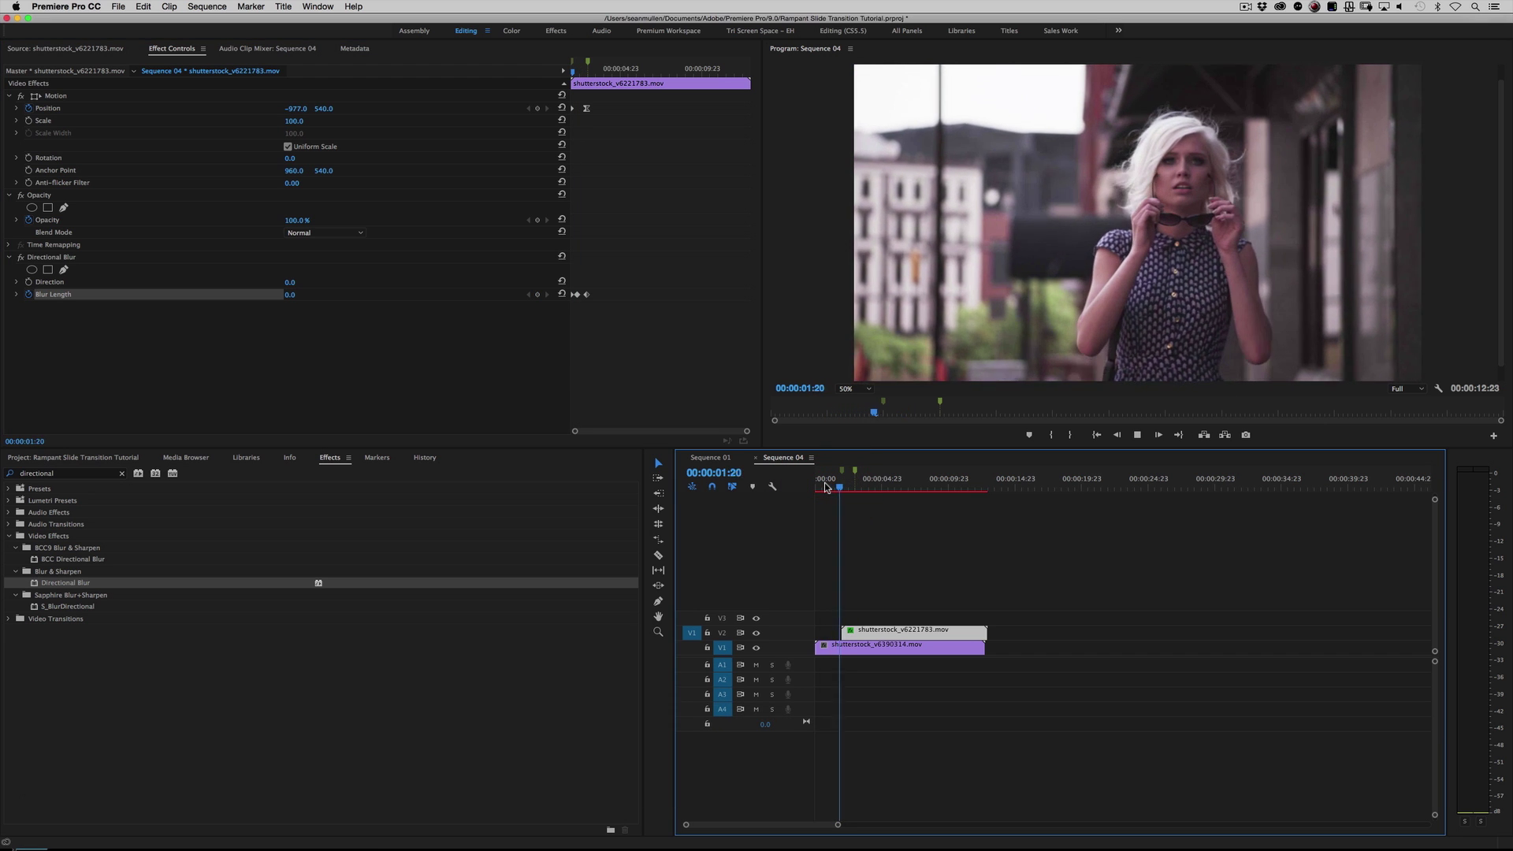
pyautogui.press('space')
pyautogui.moveTo(822, 487); pyautogui.dragTo(836, 486)
pyautogui.press('space')
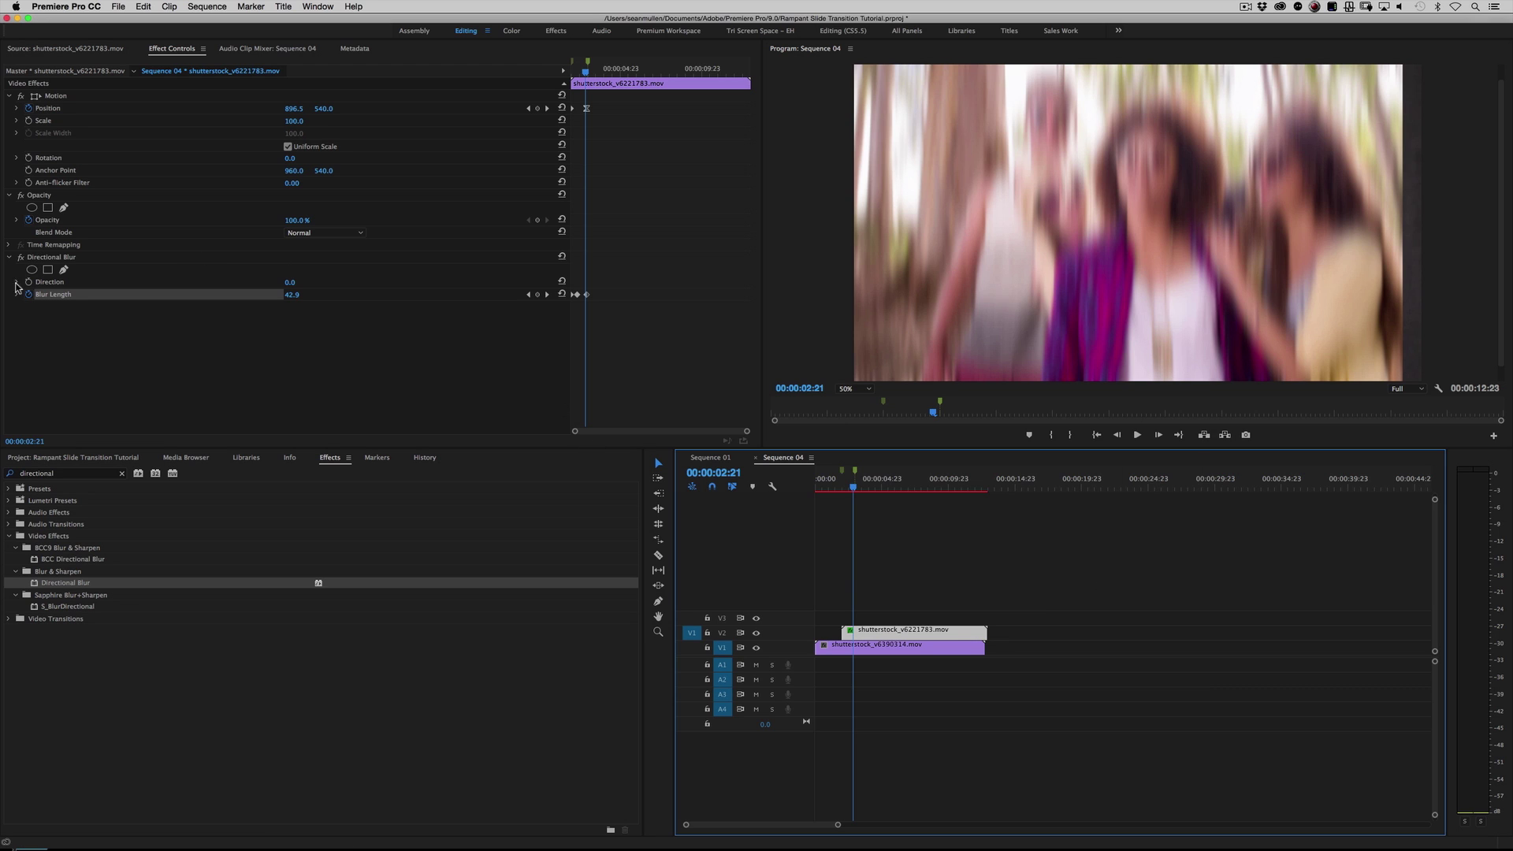
# Set the Directional Blur Direction to 90°
pyautogui.click(304, 282)
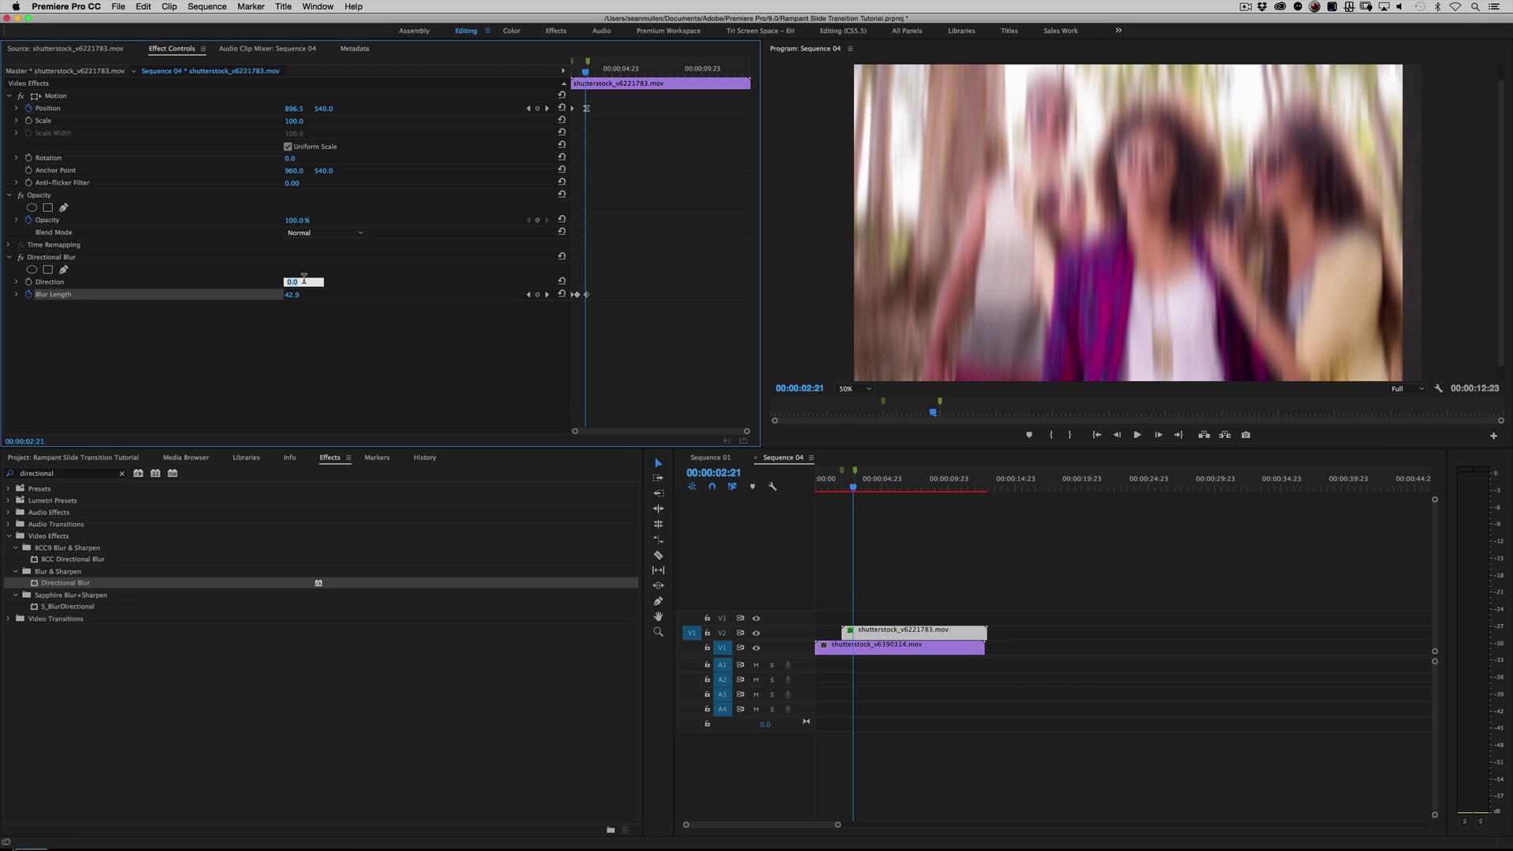
pyautogui.write('90')
pyautogui.press('Return')
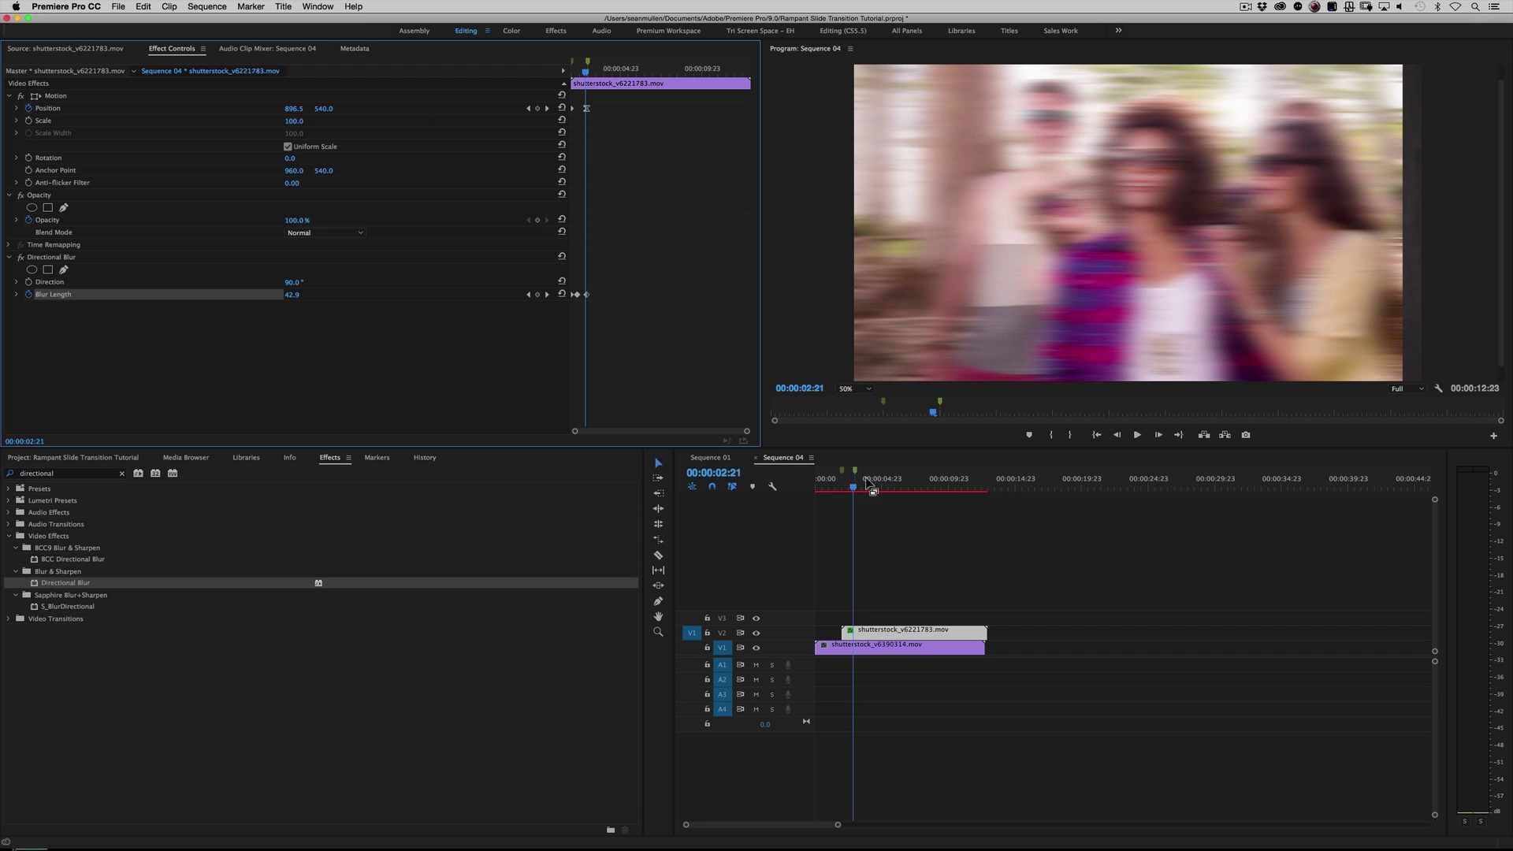
# Replay the slide transition several times to check the horizontal blur streak
pyautogui.click(833, 489)
pyautogui.press('space')
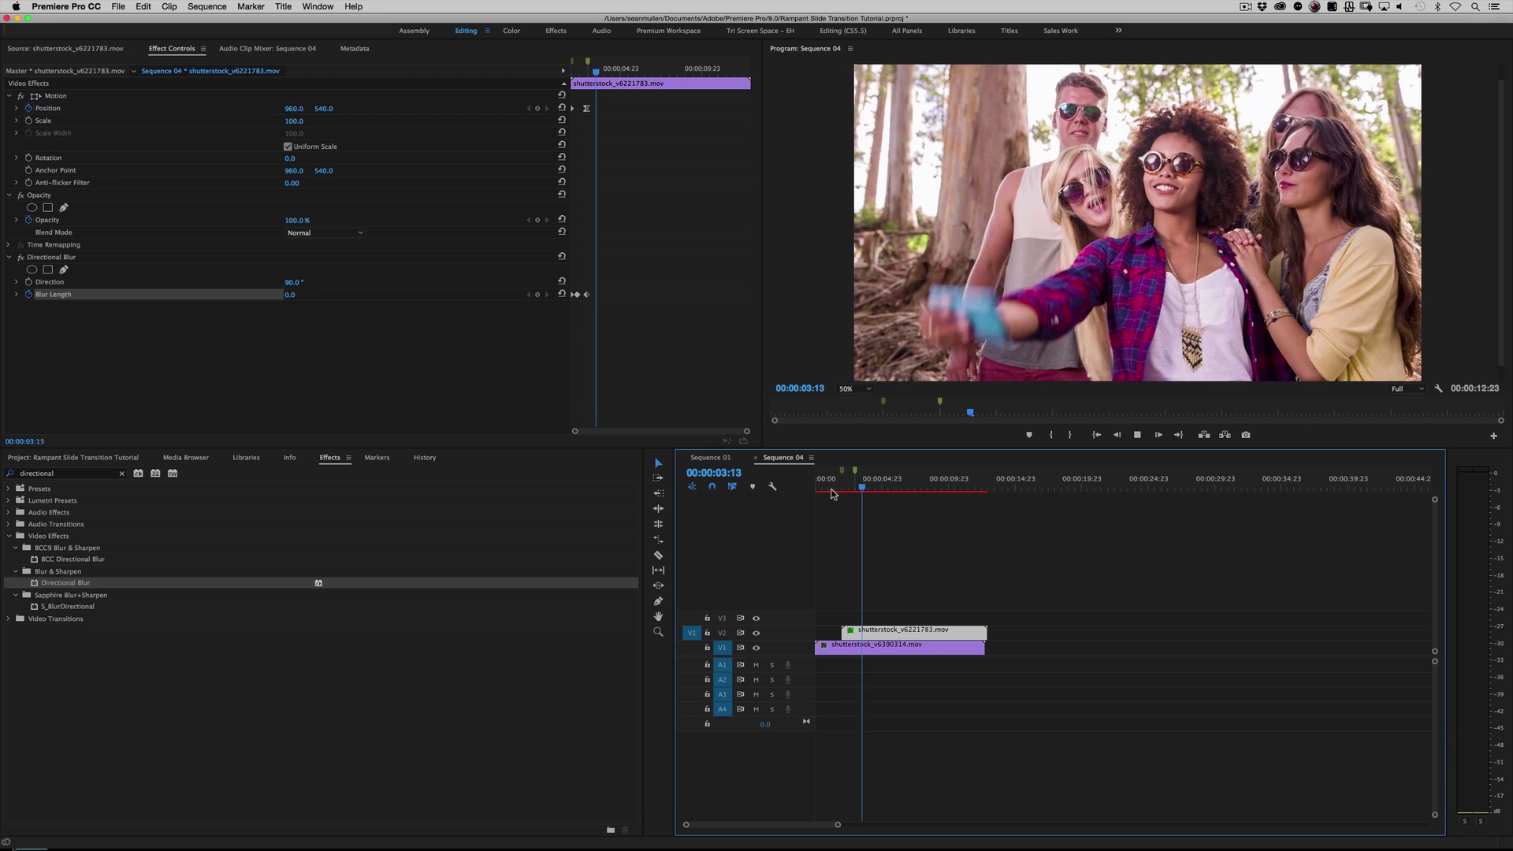
pyautogui.press('space')
pyautogui.click(832, 488)
pyautogui.press('space')
pyautogui.click(835, 487)
pyautogui.press('space')
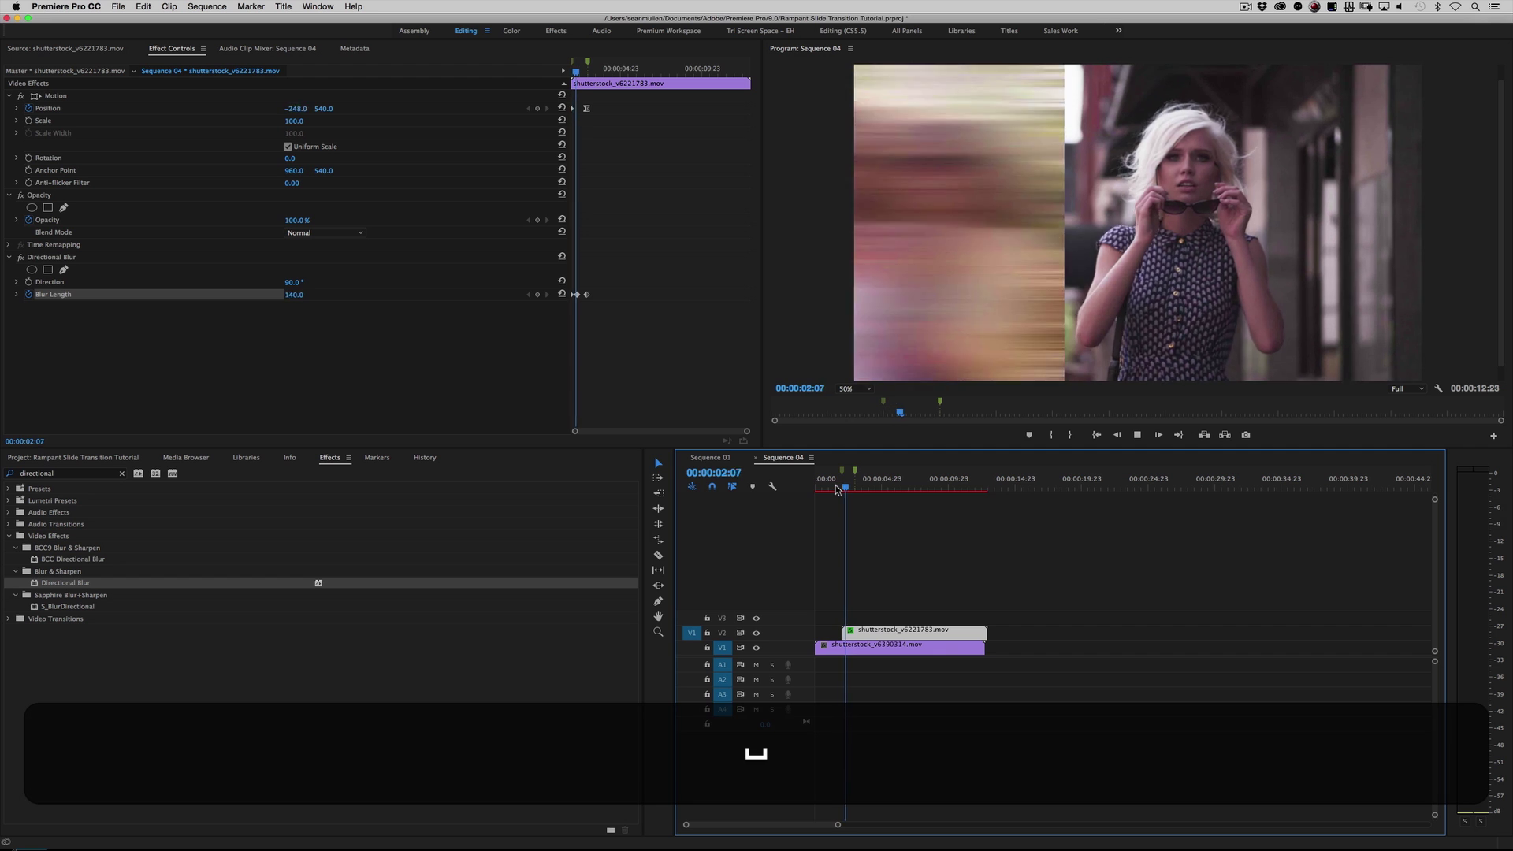
pyautogui.press('space')
pyautogui.click(836, 488)
pyautogui.press('space')
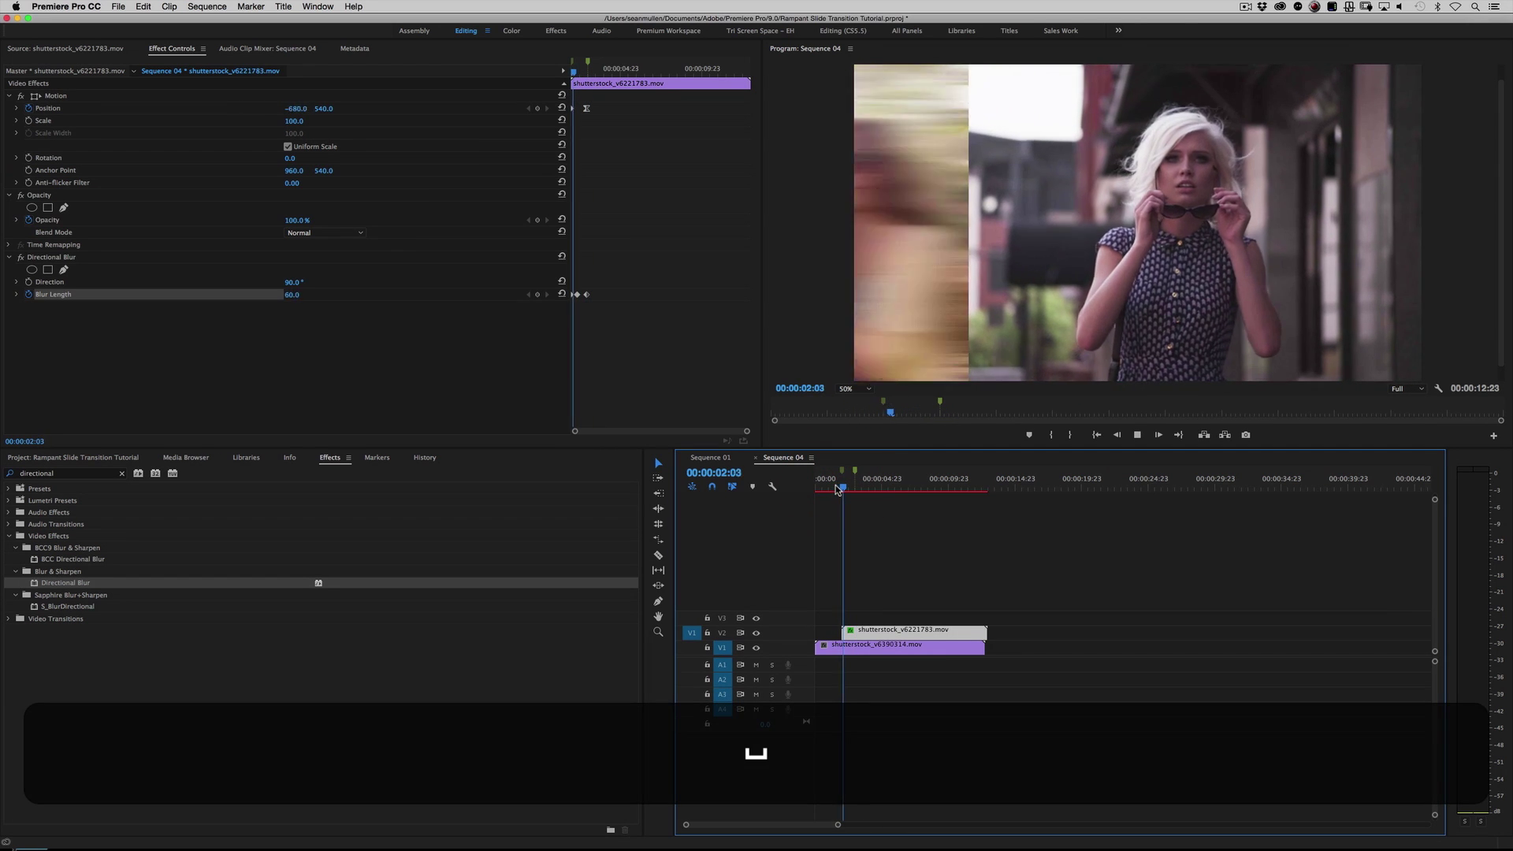
pyautogui.press('space')
# Review the slide again and park the playhead mid-slide at 00:00:02:07
pyautogui.click(856, 489)
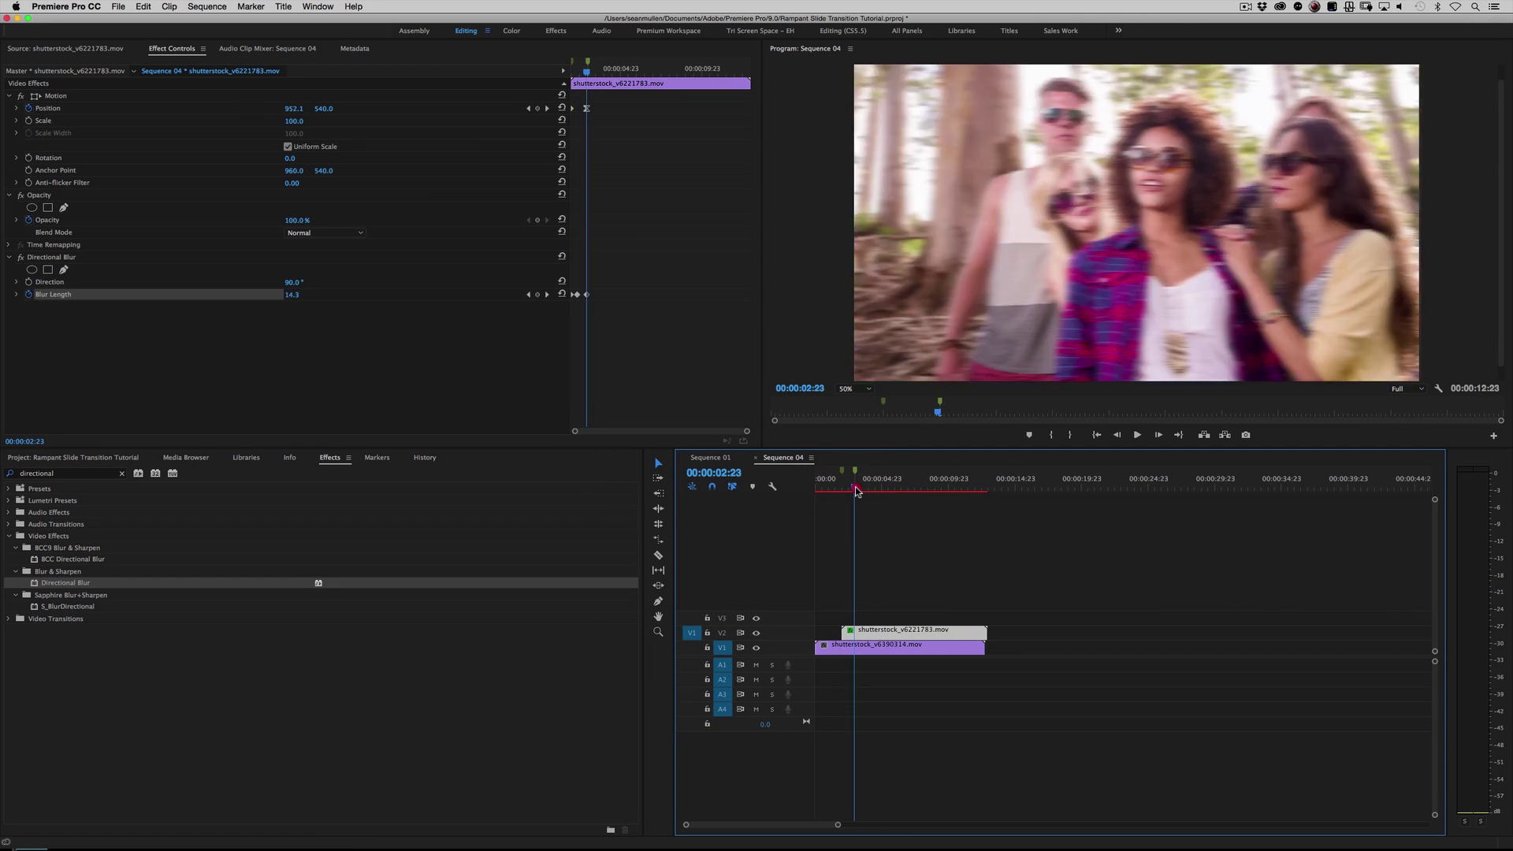
pyautogui.click(837, 488)
pyautogui.press('space')
pyautogui.click(838, 487)
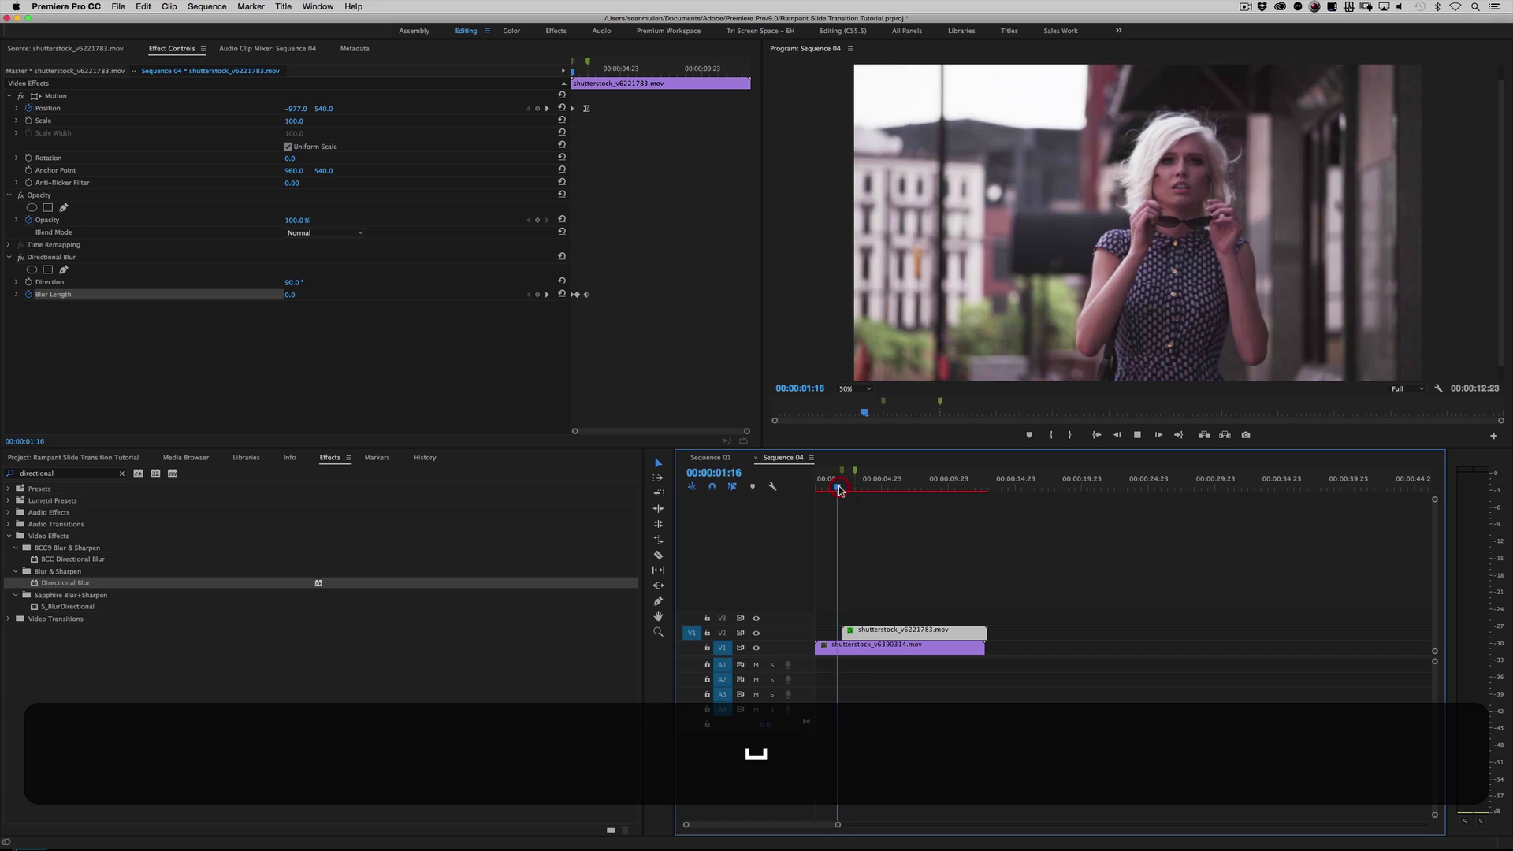
pyautogui.press('space')
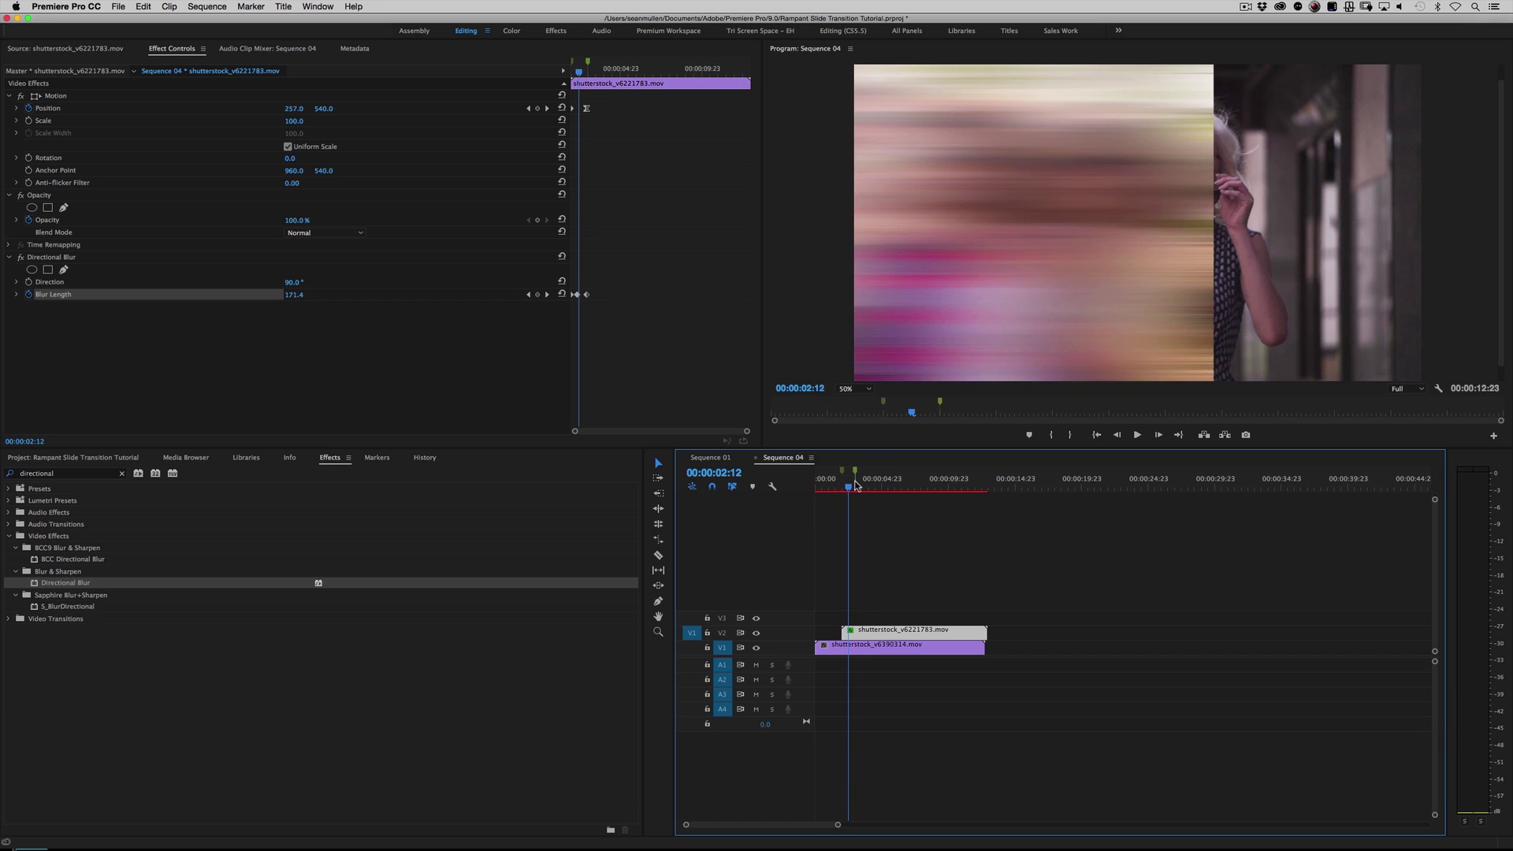
pyautogui.click(838, 487)
pyautogui.press('space')
pyautogui.press('space')
pyautogui.click(837, 486)
pyautogui.click(845, 485)
pyautogui.moveTo(846, 486); pyautogui.dragTo(847, 483)
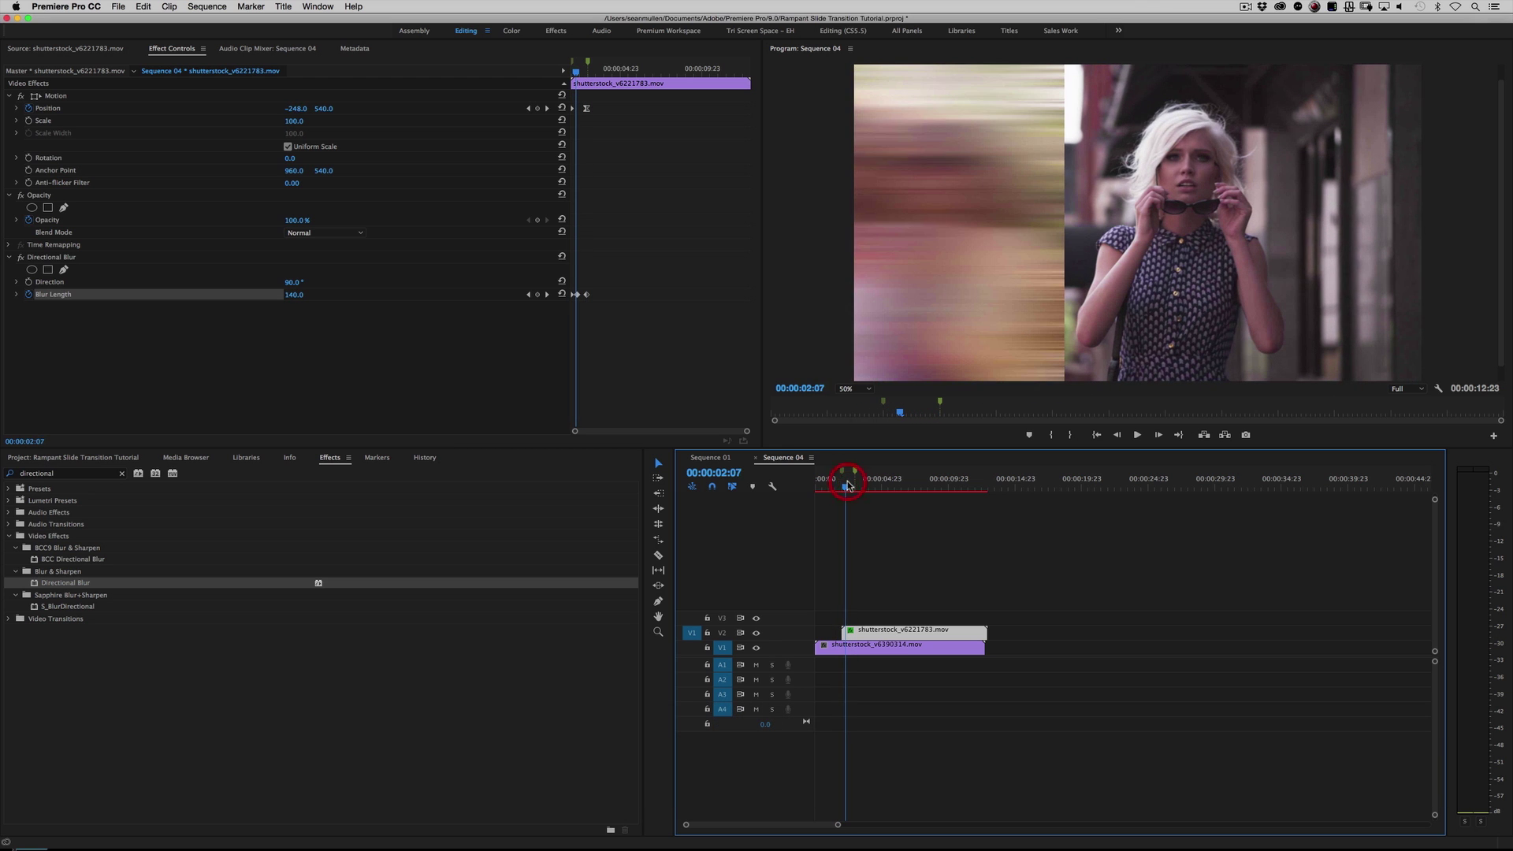
# Move the slide's end Position keyframe earlier to about 00:00:02:12
pyautogui.moveTo(748, 432); pyautogui.dragTo(654, 432)
pyautogui.click(617, 109)
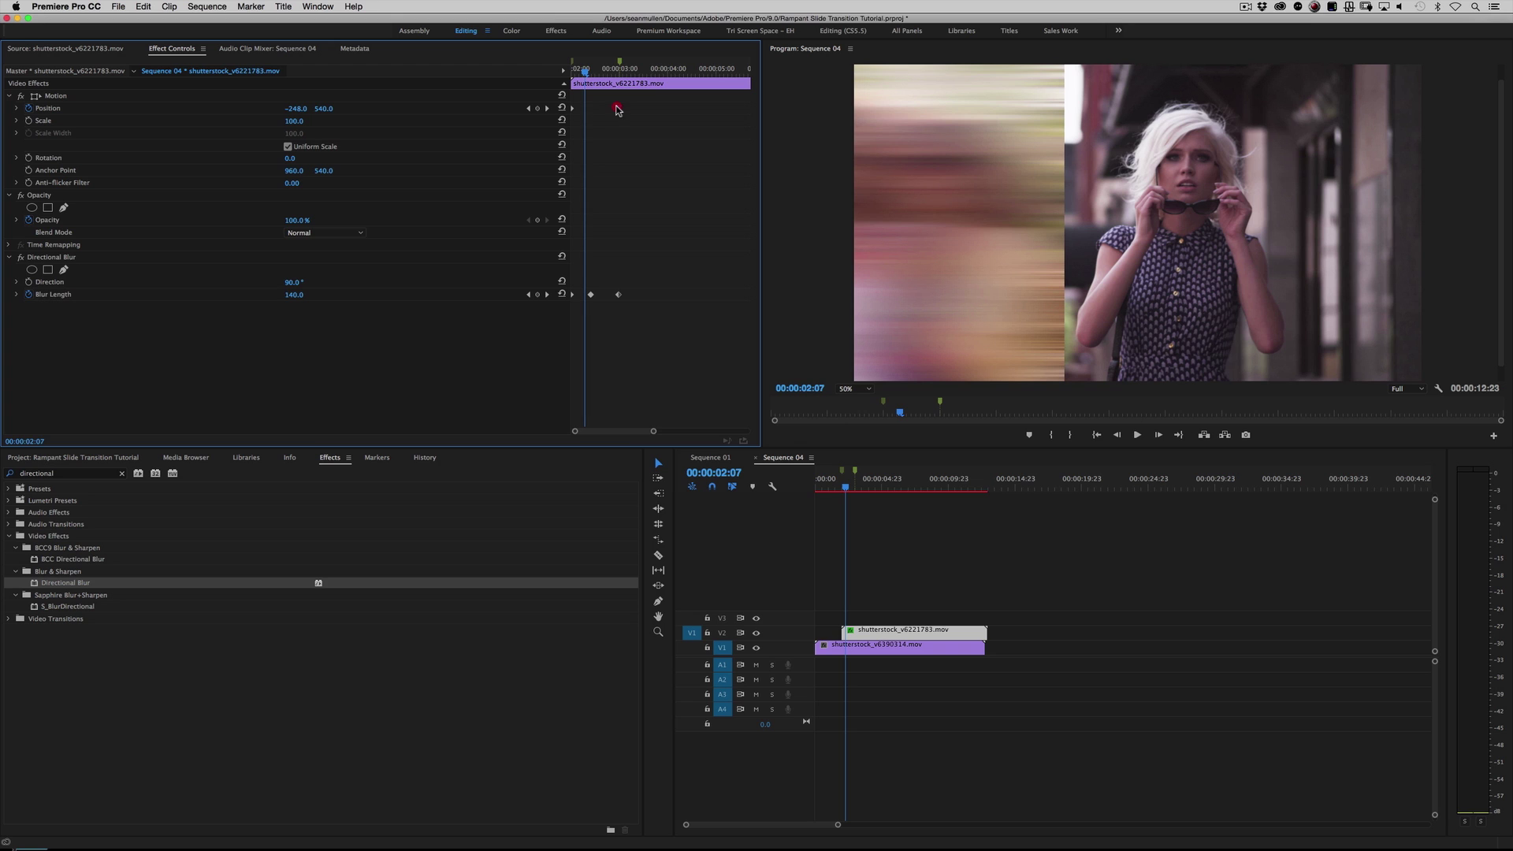
pyautogui.moveTo(617, 109); pyautogui.dragTo(596, 112)
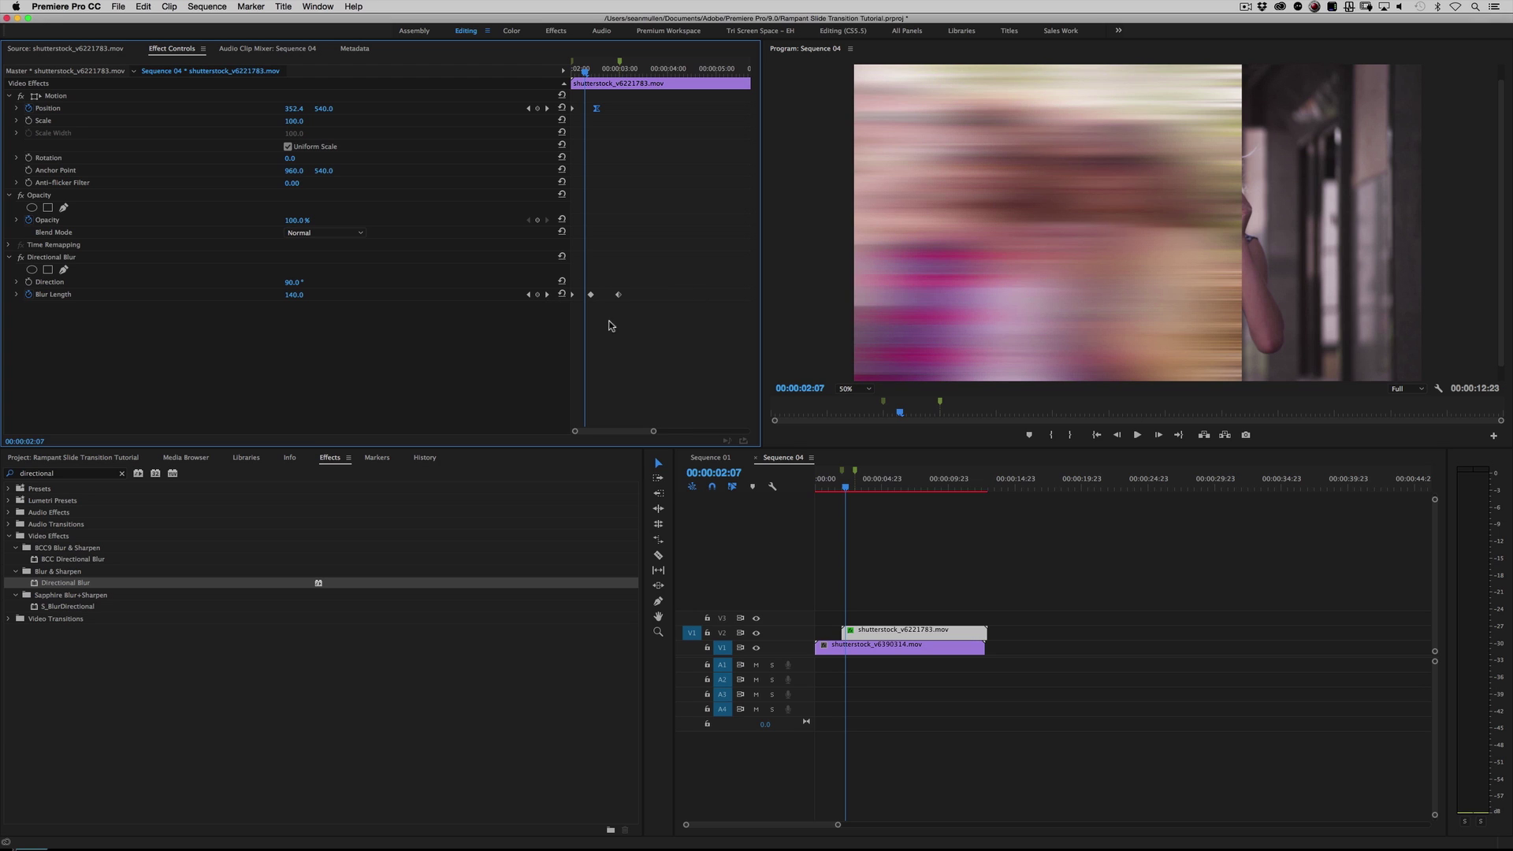
# Shift the middle Blur Length keyframe earlier and the last to 00:00:02:13, then preview
pyautogui.moveTo(655, 433); pyautogui.dragTo(634, 432)
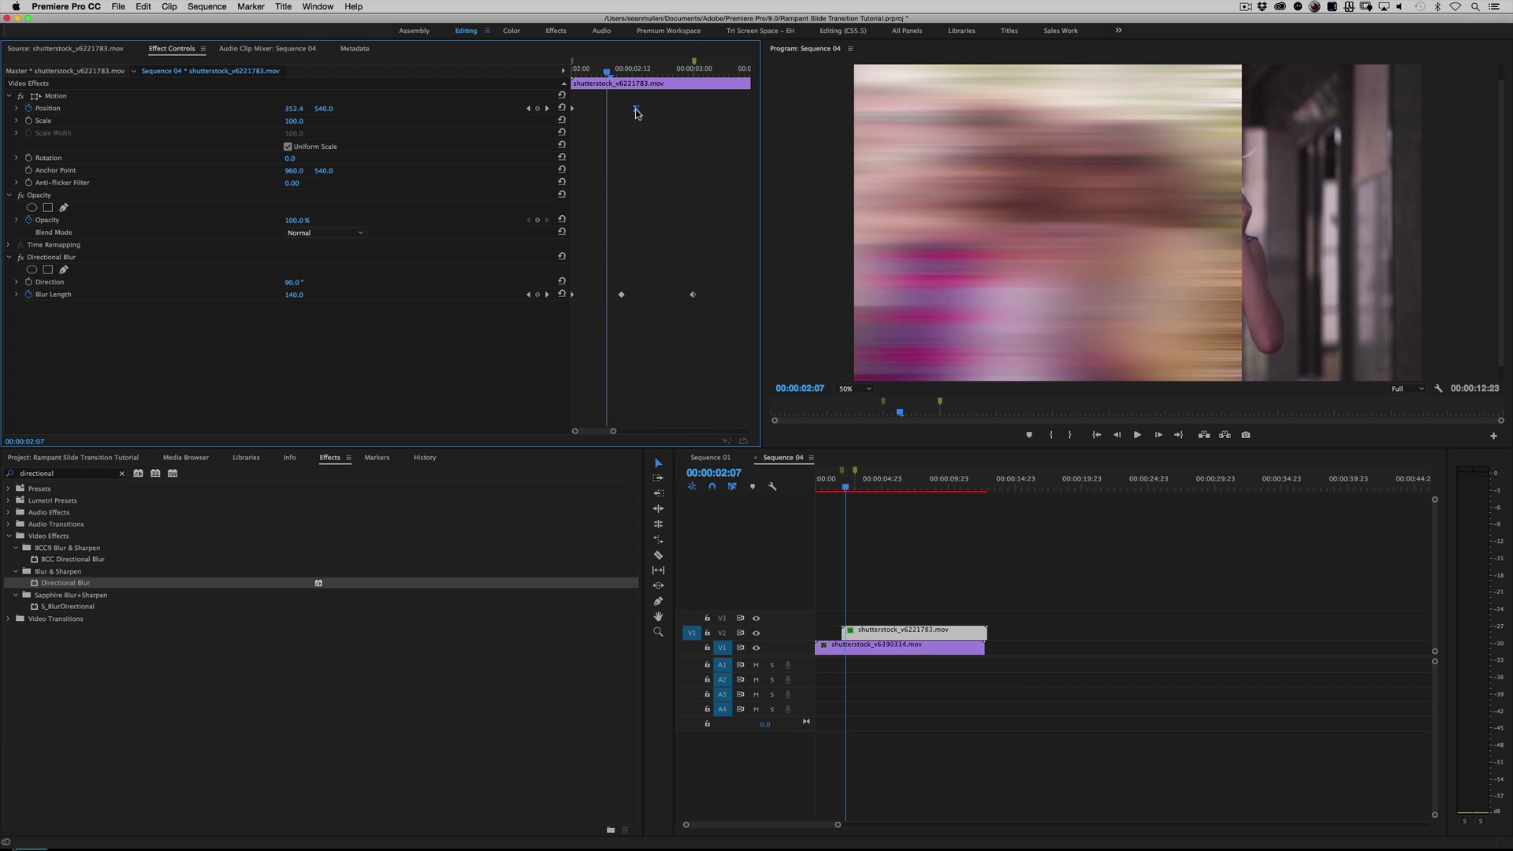
pyautogui.moveTo(604, 74); pyautogui.dragTo(586, 72)
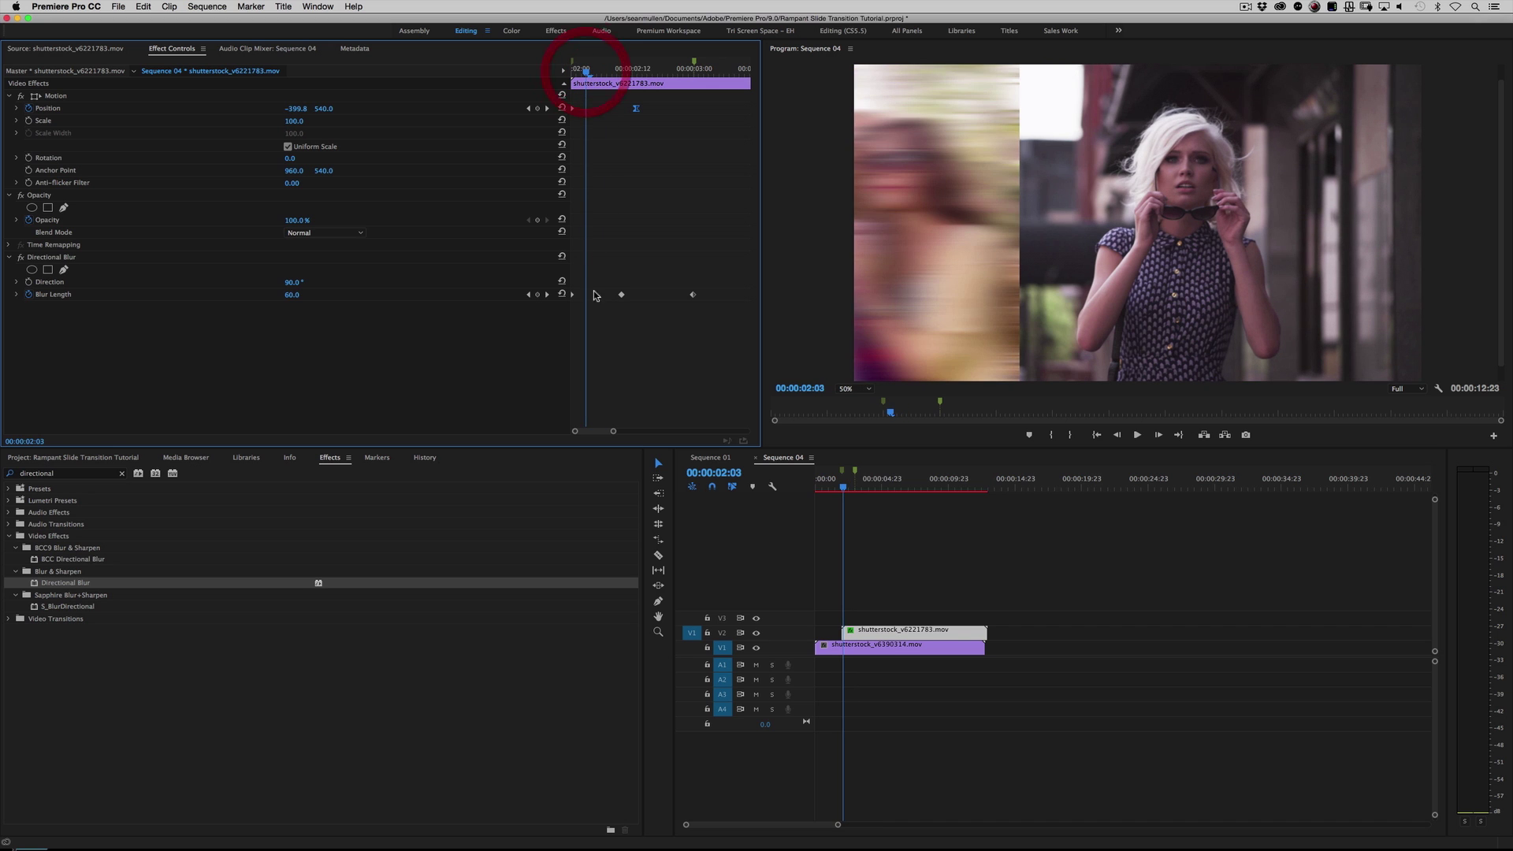
pyautogui.moveTo(621, 295); pyautogui.dragTo(596, 295)
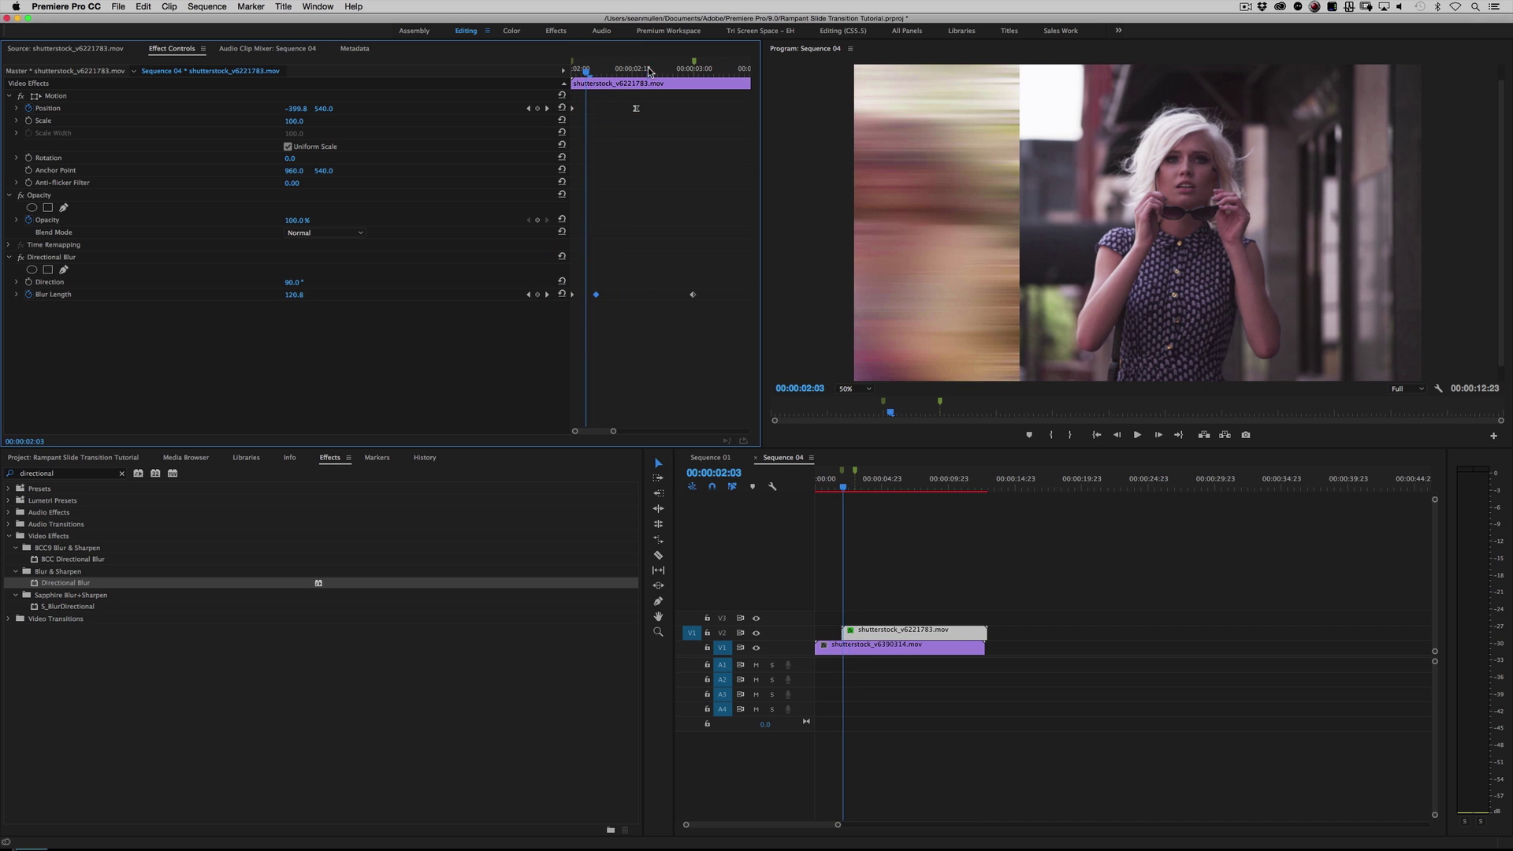
pyautogui.click(636, 71)
pyautogui.moveTo(636, 71); pyautogui.dragTo(641, 126)
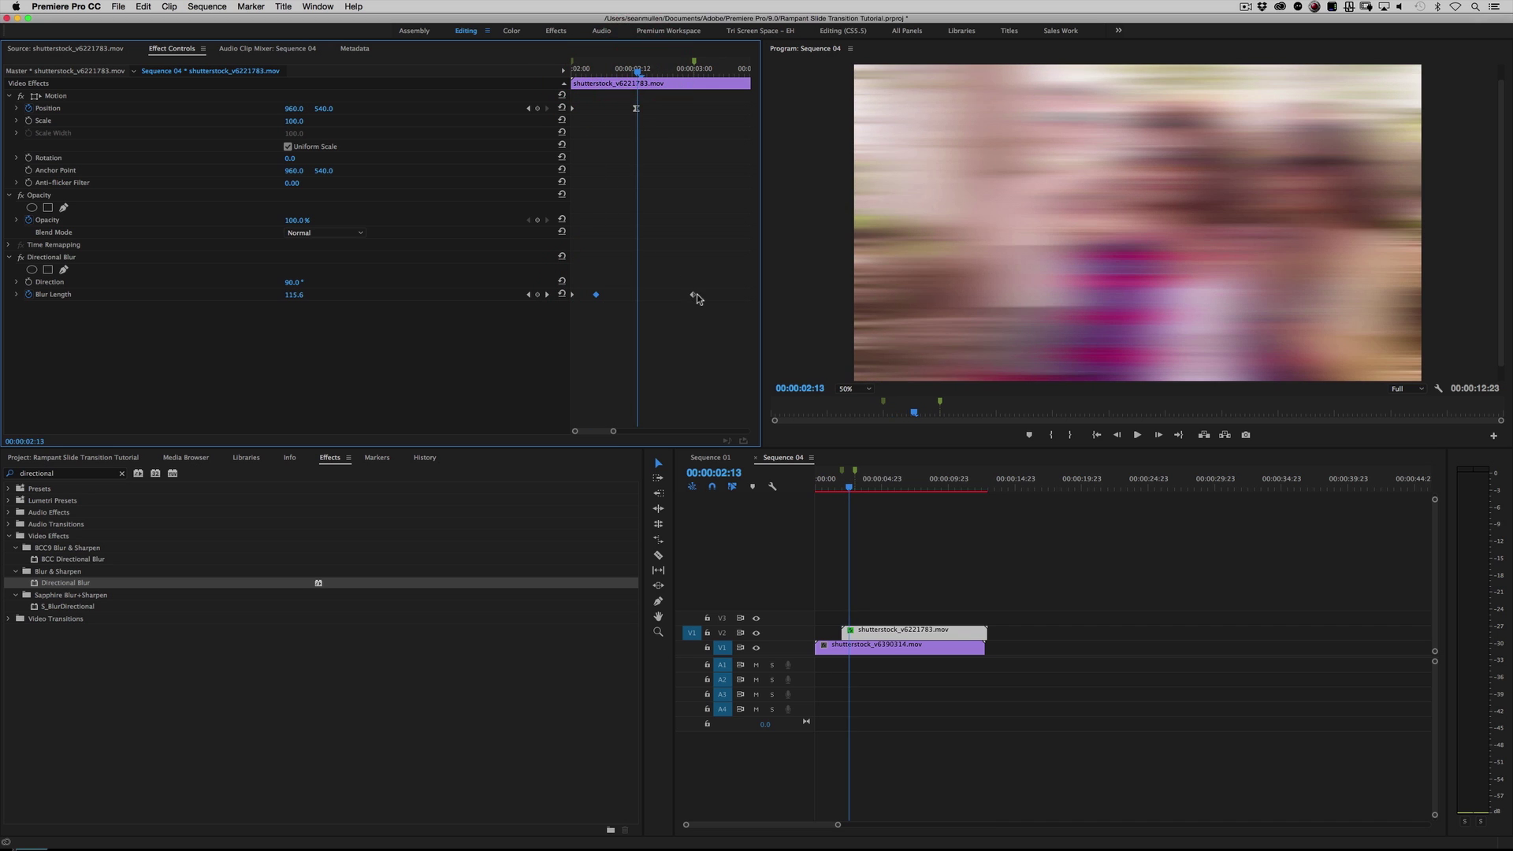
pyautogui.moveTo(693, 295); pyautogui.dragTo(639, 299)
pyautogui.click(816, 482)
pyautogui.press('space')
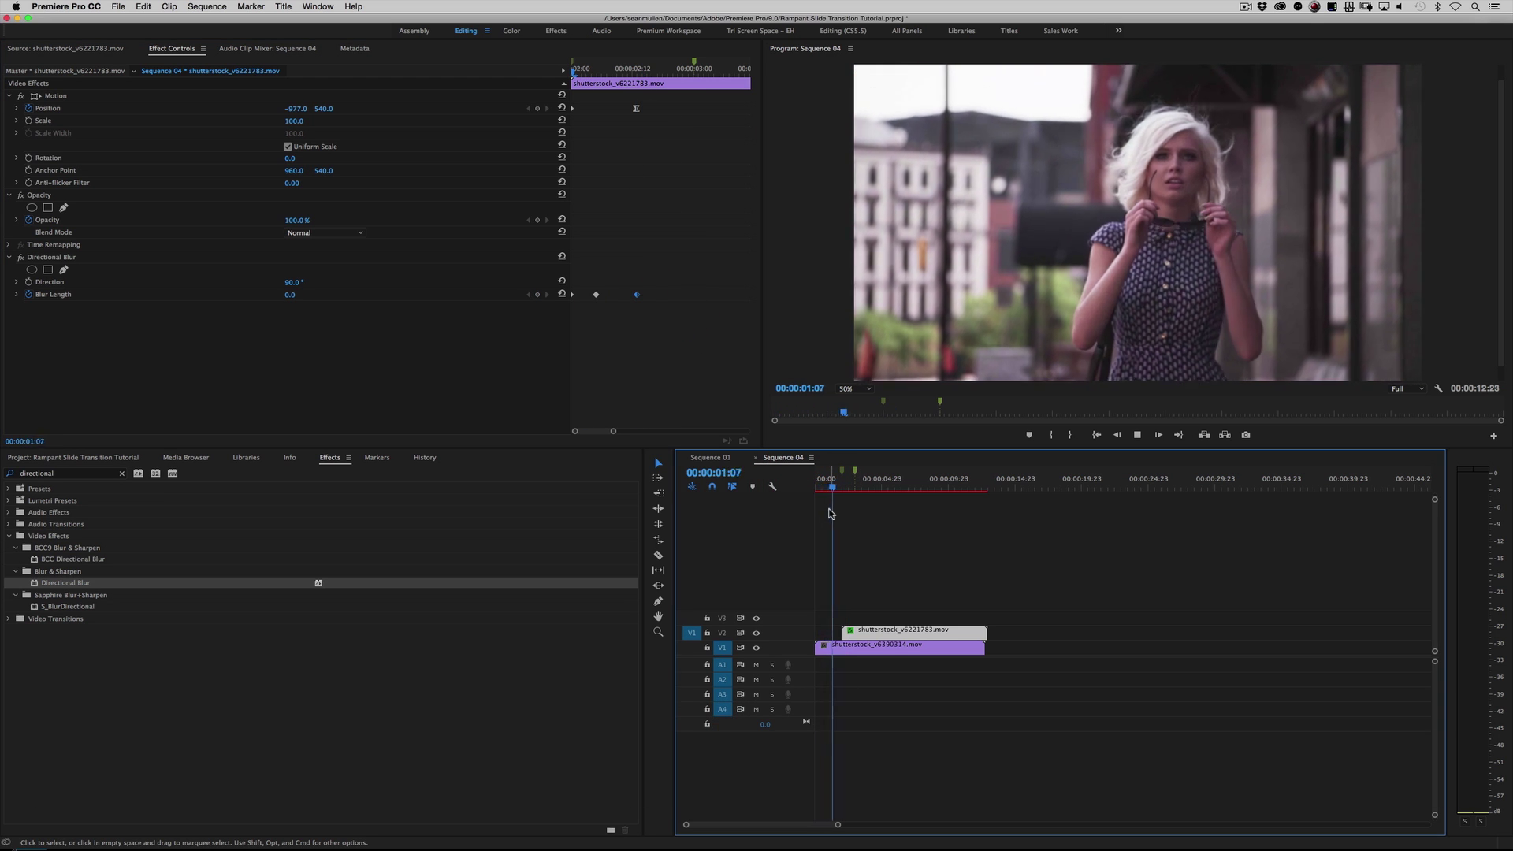
# Review the slide, then shift both selected Blur Length keyframes slightly
pyautogui.press('space')
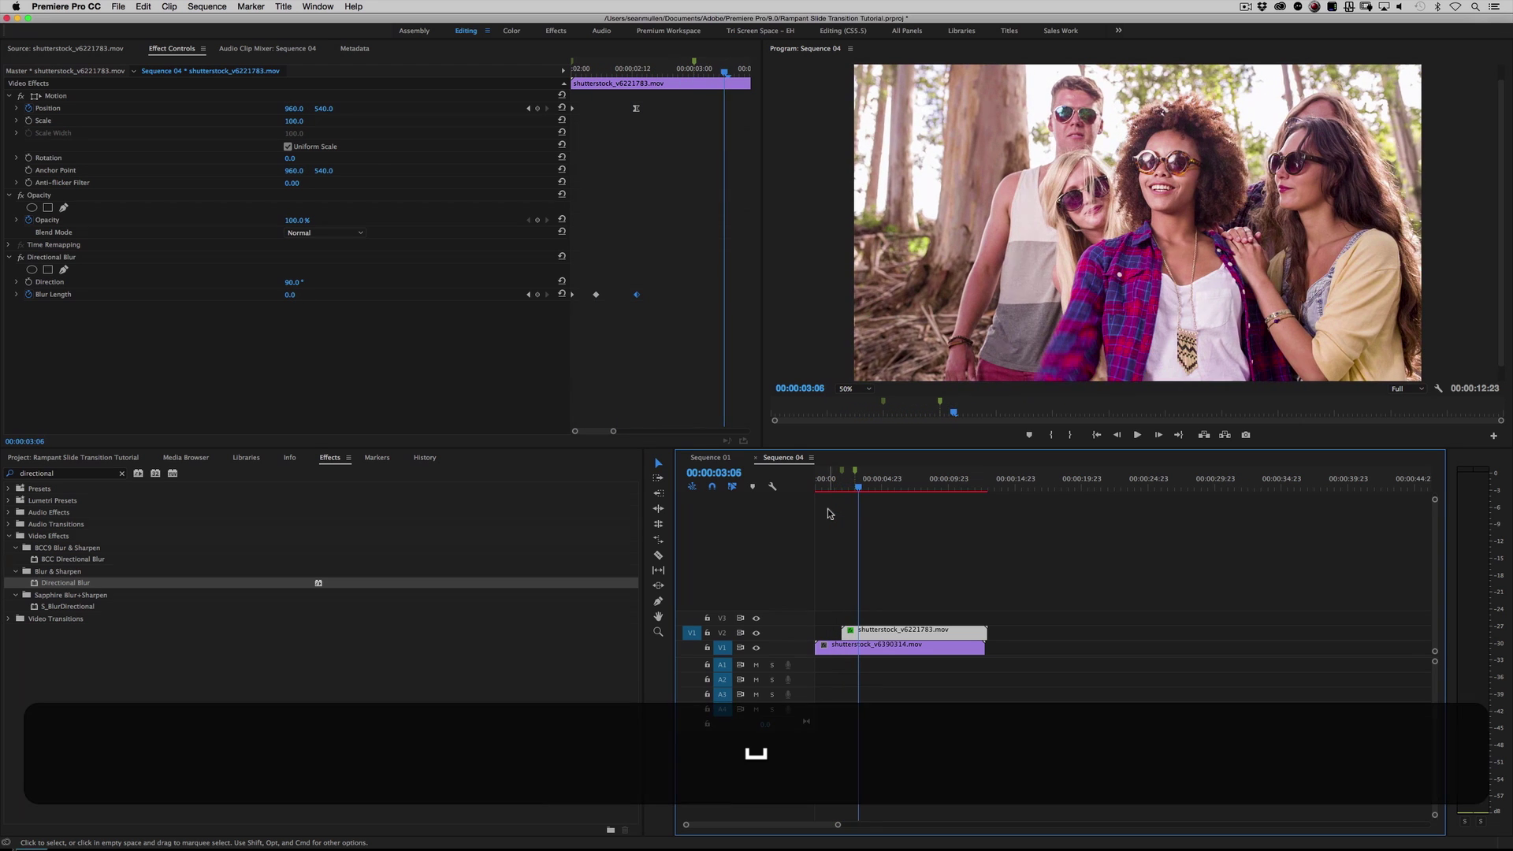
pyautogui.click(841, 488)
pyautogui.press('space')
pyautogui.click(842, 491)
pyautogui.press('space')
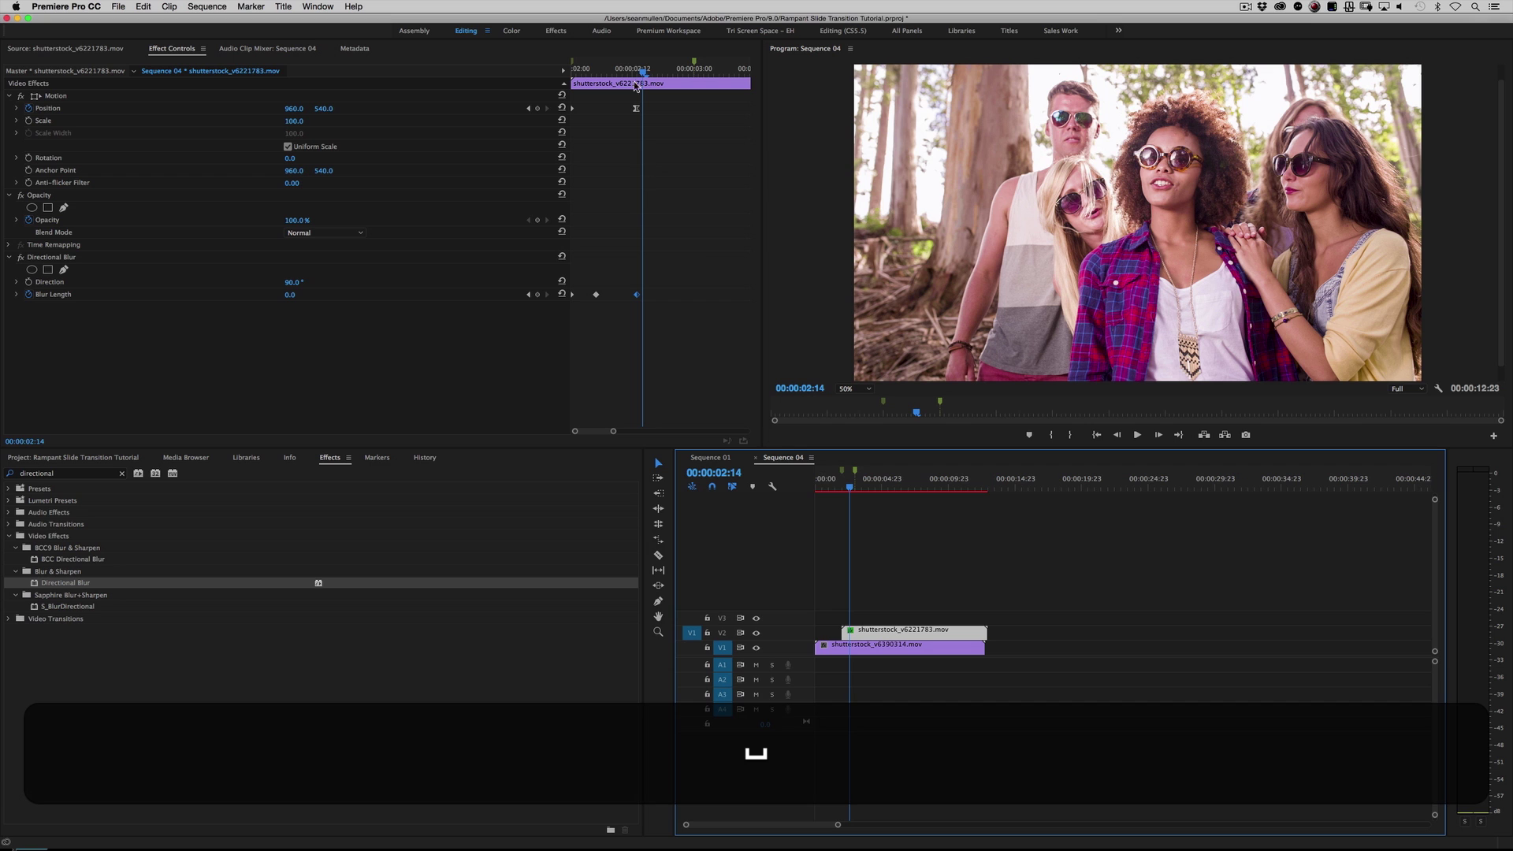
pyautogui.click(616, 105)
pyautogui.click(643, 298)
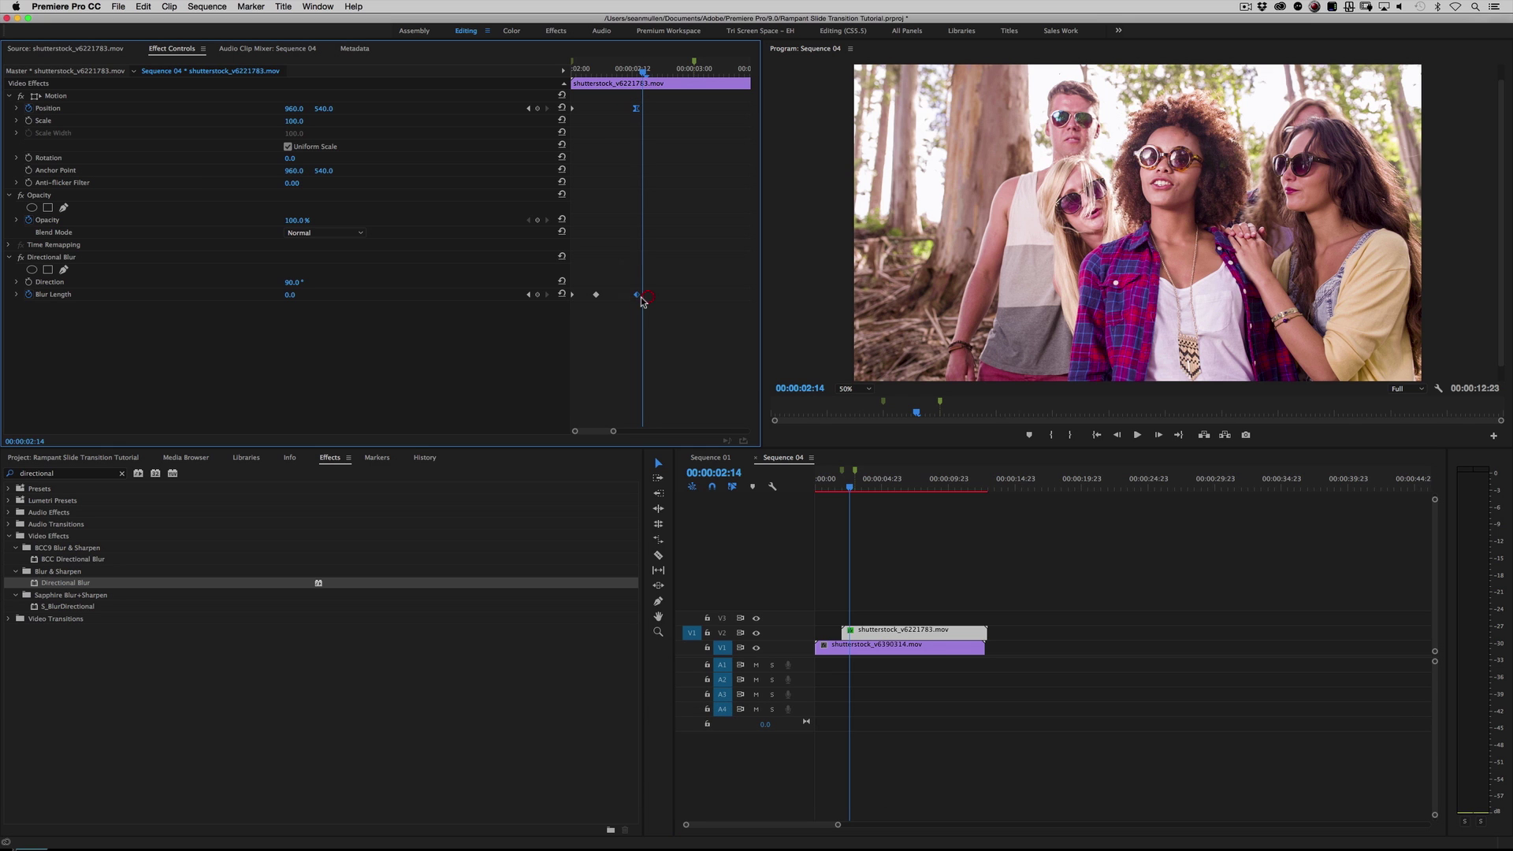
pyautogui.moveTo(639, 300); pyautogui.dragTo(609, 296)
# Preview the adjusted transition and scrub to mid-transition at 00:00:02:06
pyautogui.click(835, 490)
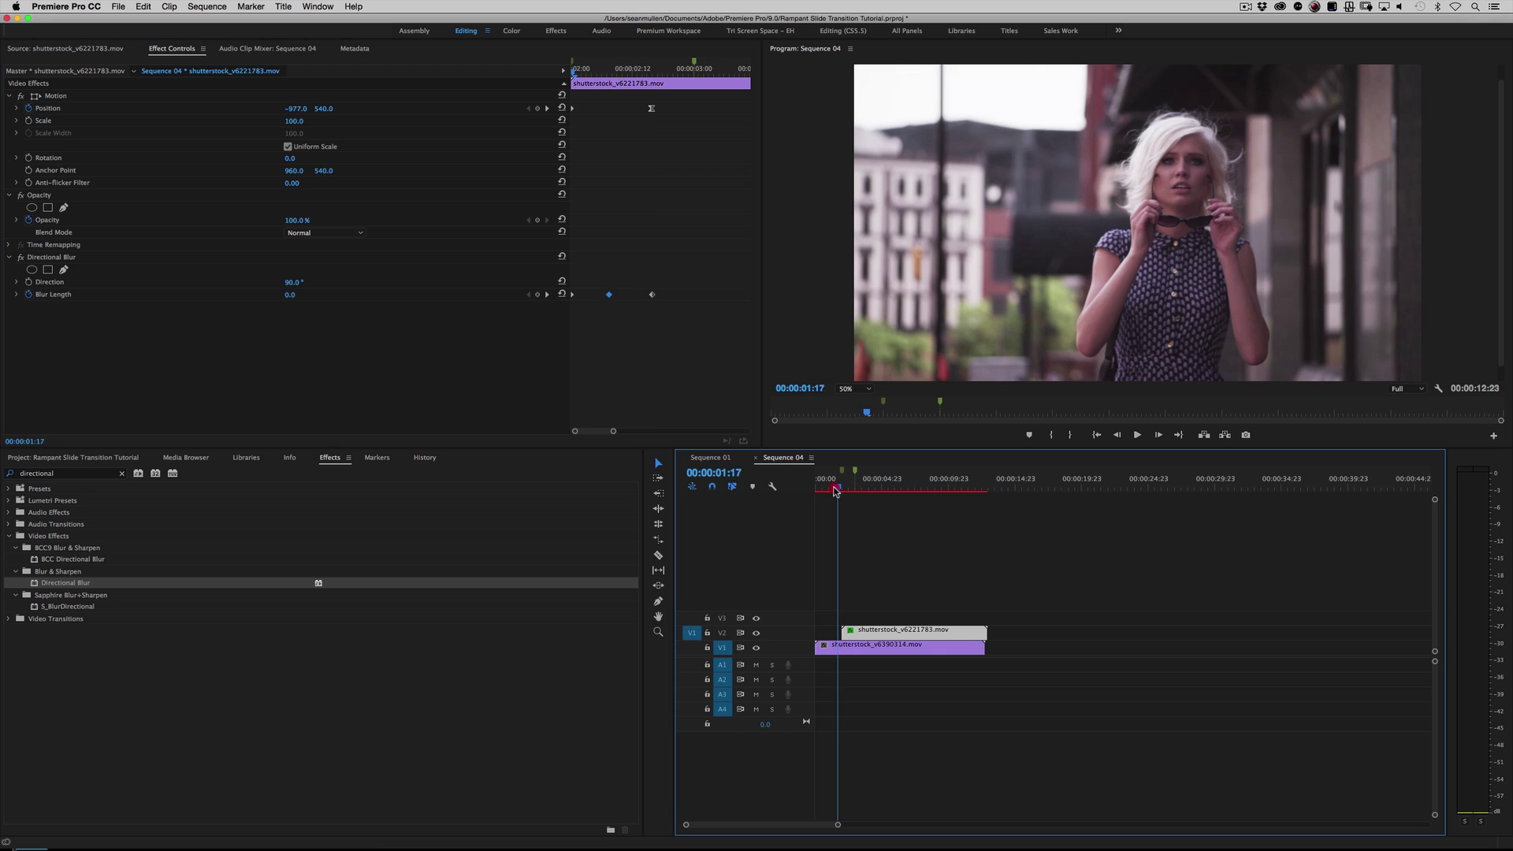
pyautogui.press('space')
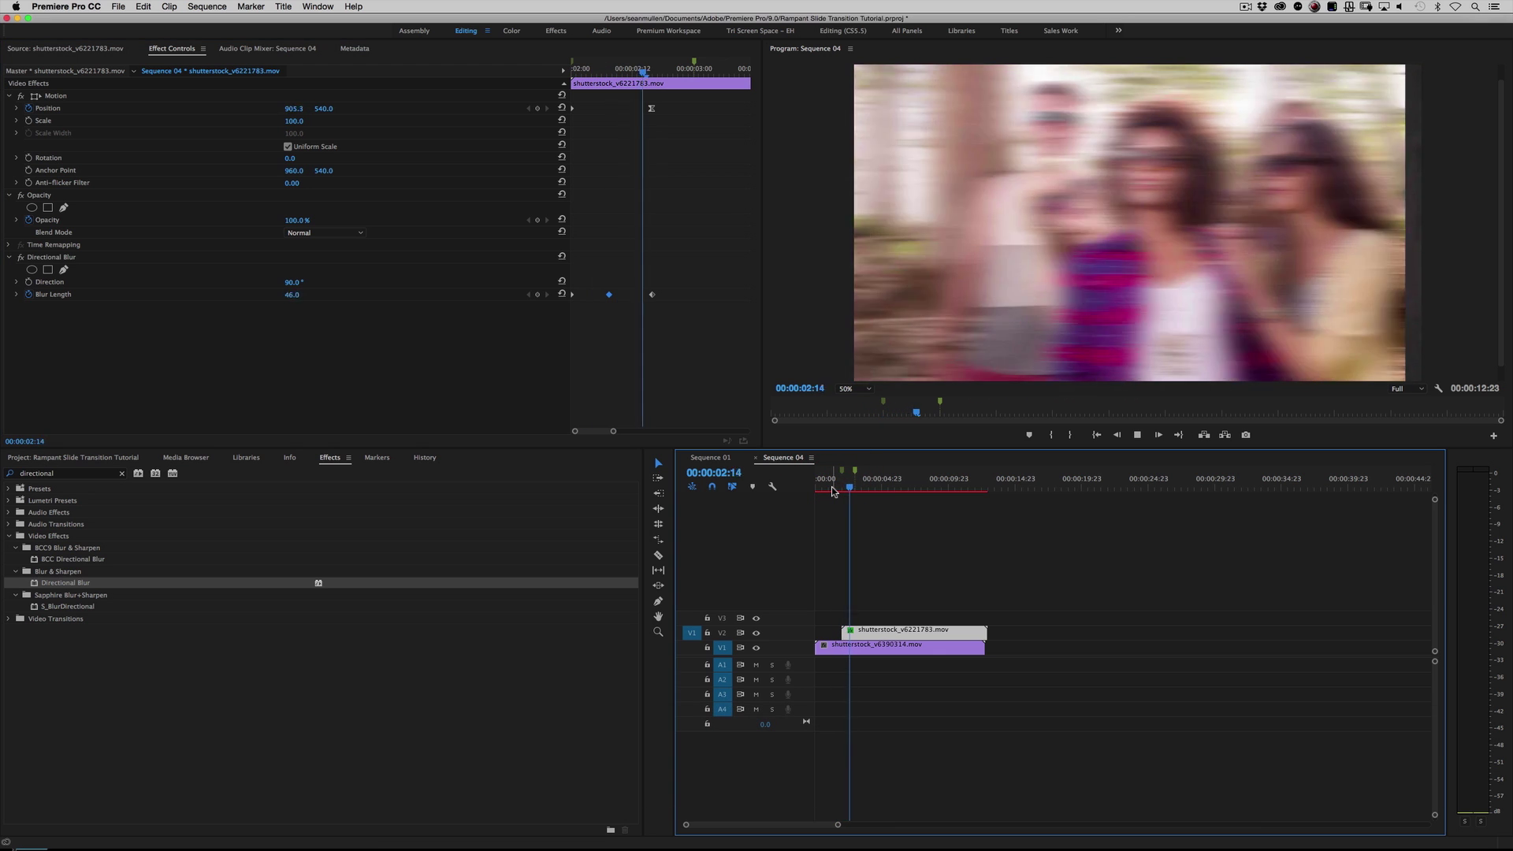
pyautogui.press('space')
pyautogui.click(832, 489)
pyautogui.press('space')
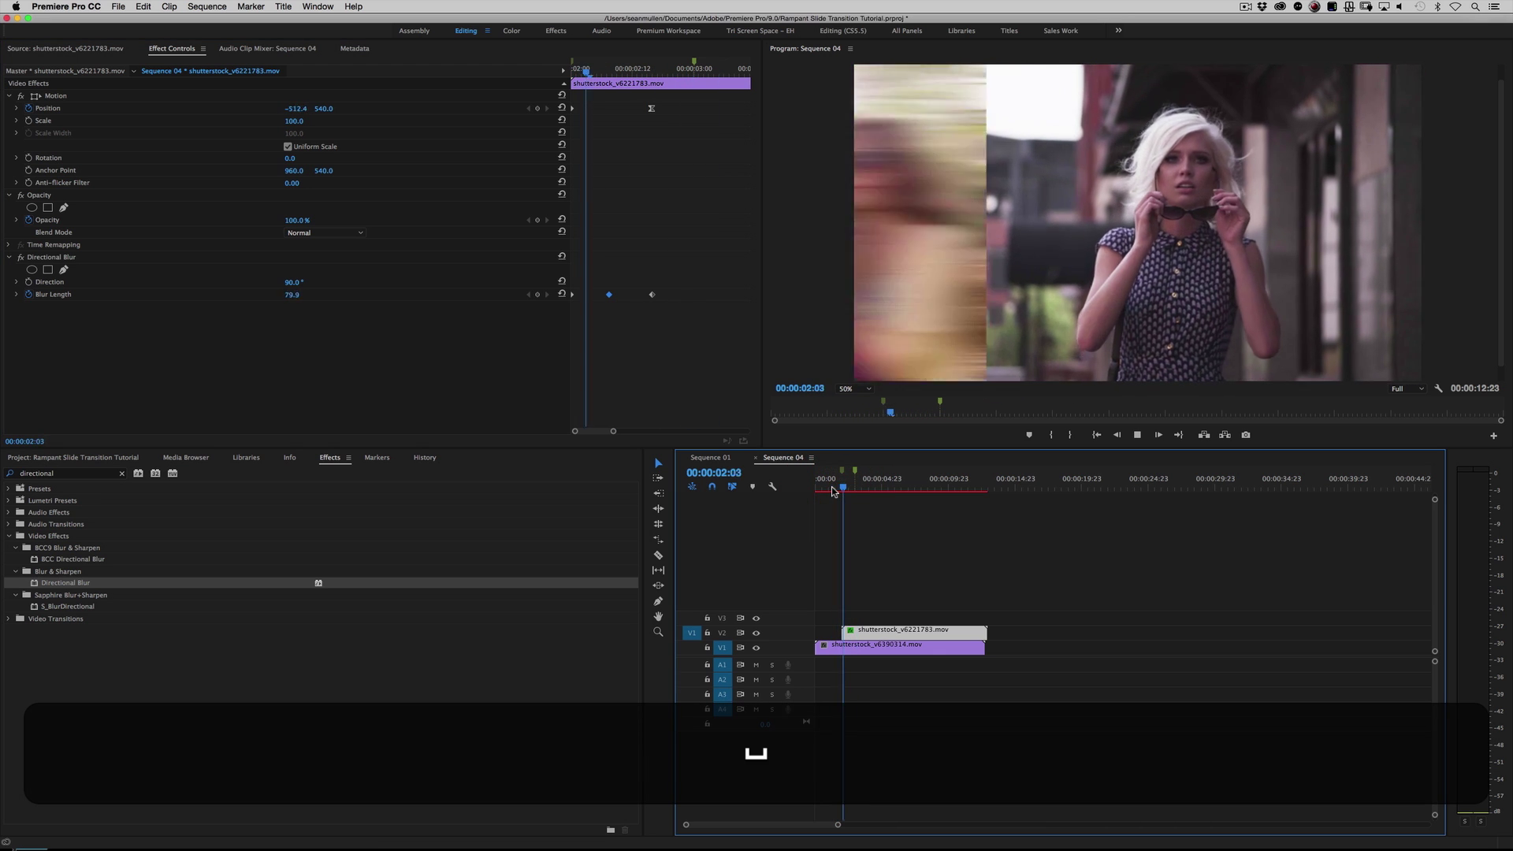
pyautogui.press('space')
pyautogui.click(832, 490)
pyautogui.press('space')
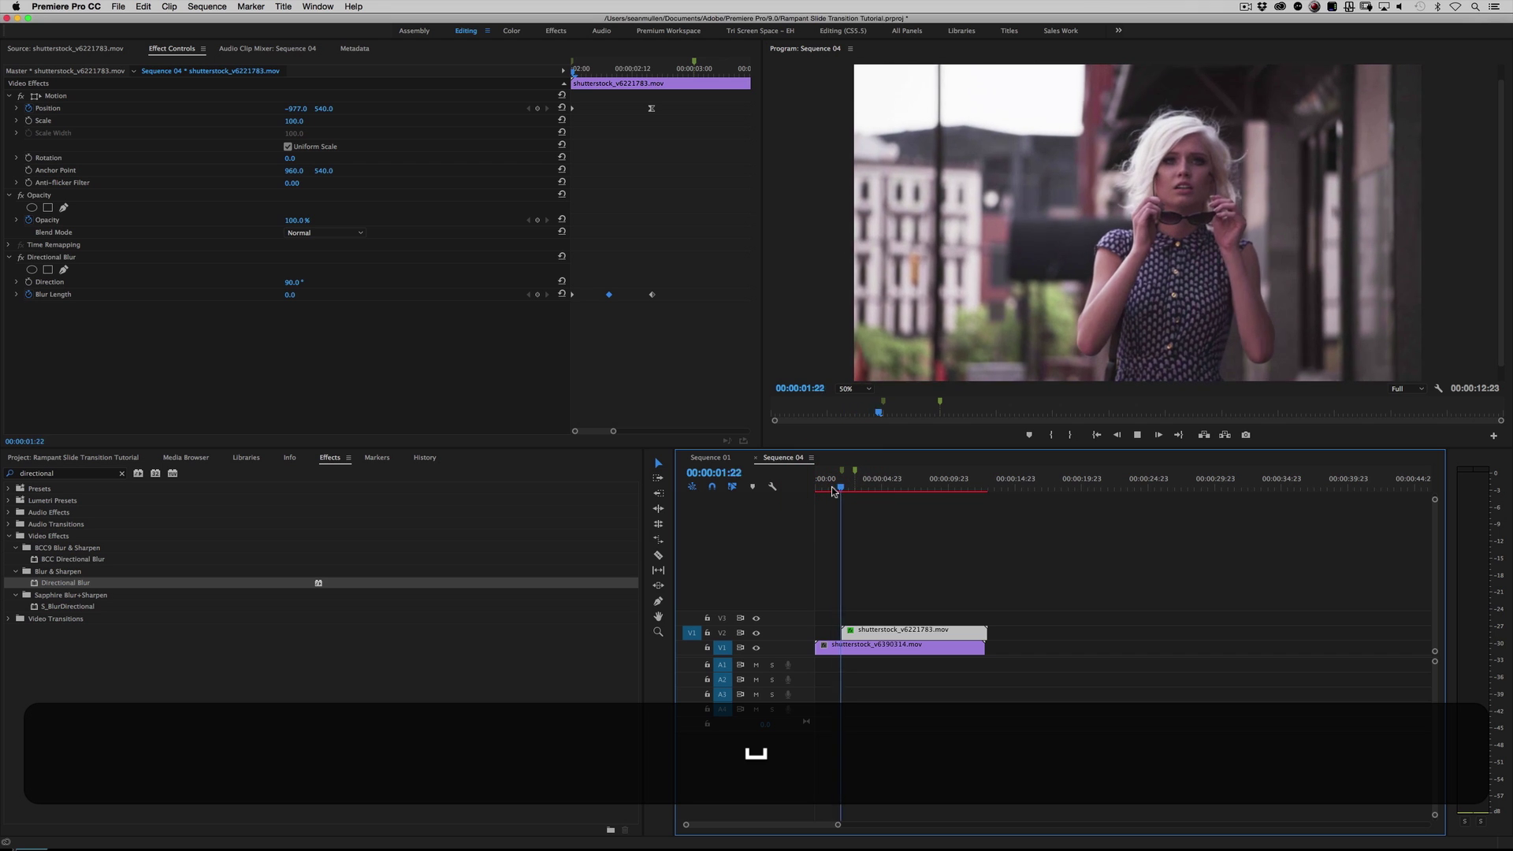
pyautogui.press('space')
pyautogui.moveTo(832, 489); pyautogui.dragTo(847, 490)
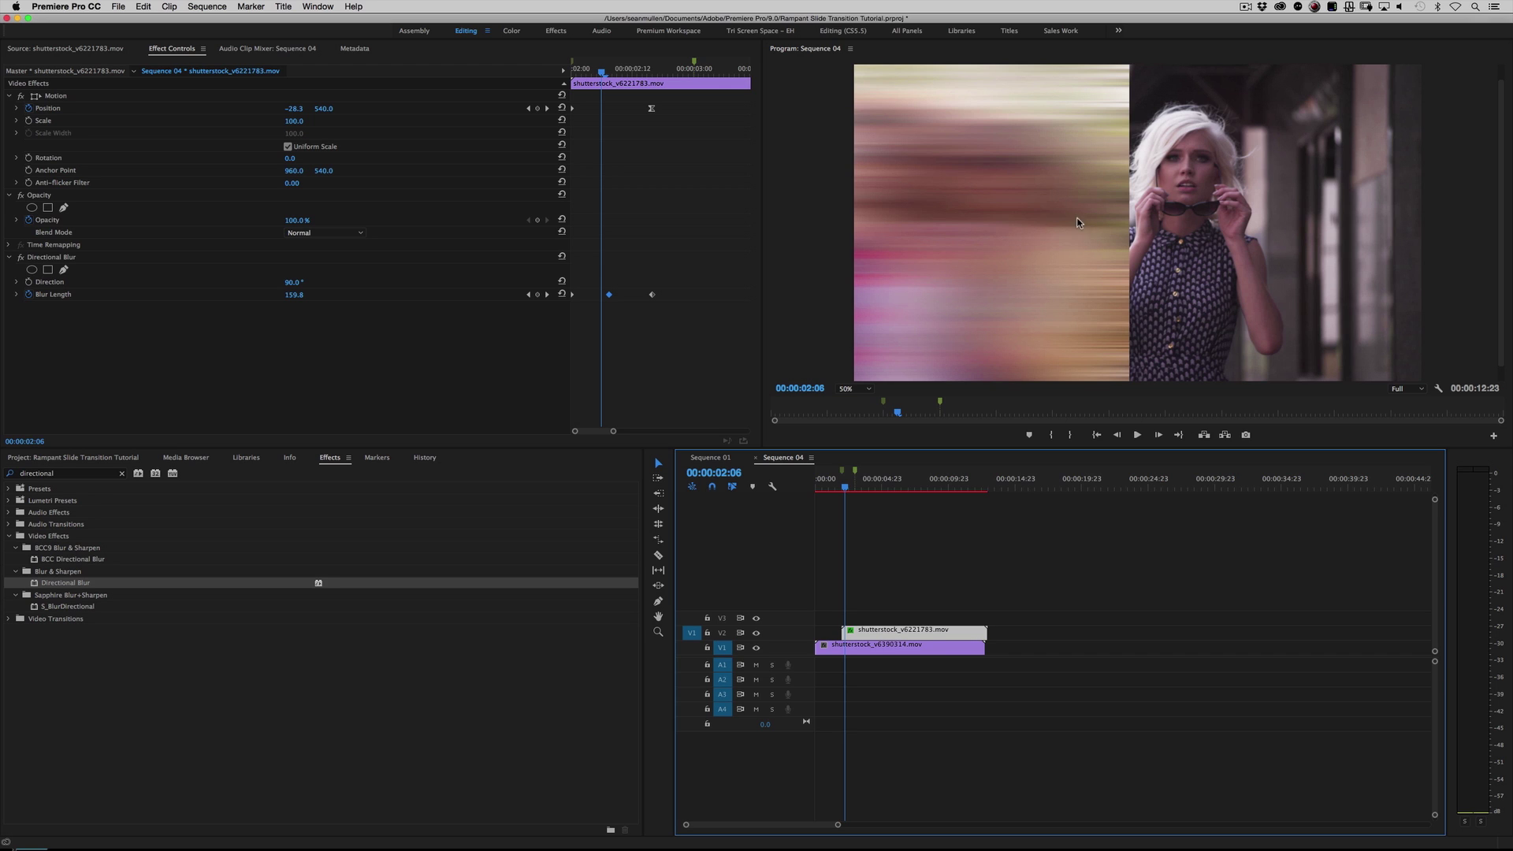
# Create a new sequence named METHOD 2 via File > New > Sequence
pyautogui.click(196, 4)
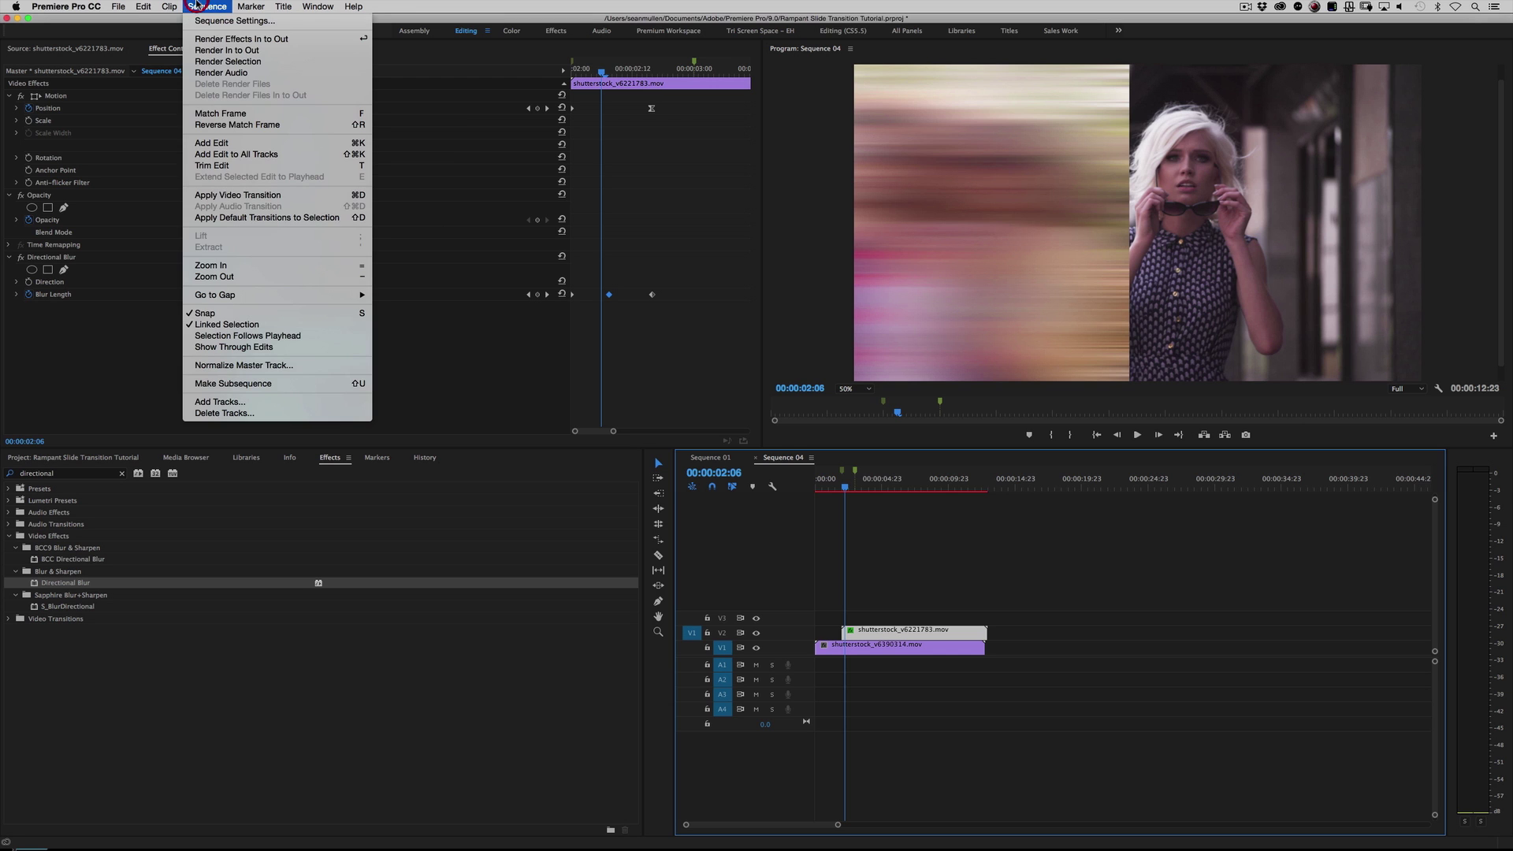
pyautogui.moveTo(118, 6)
pyautogui.moveTo(262, 21)
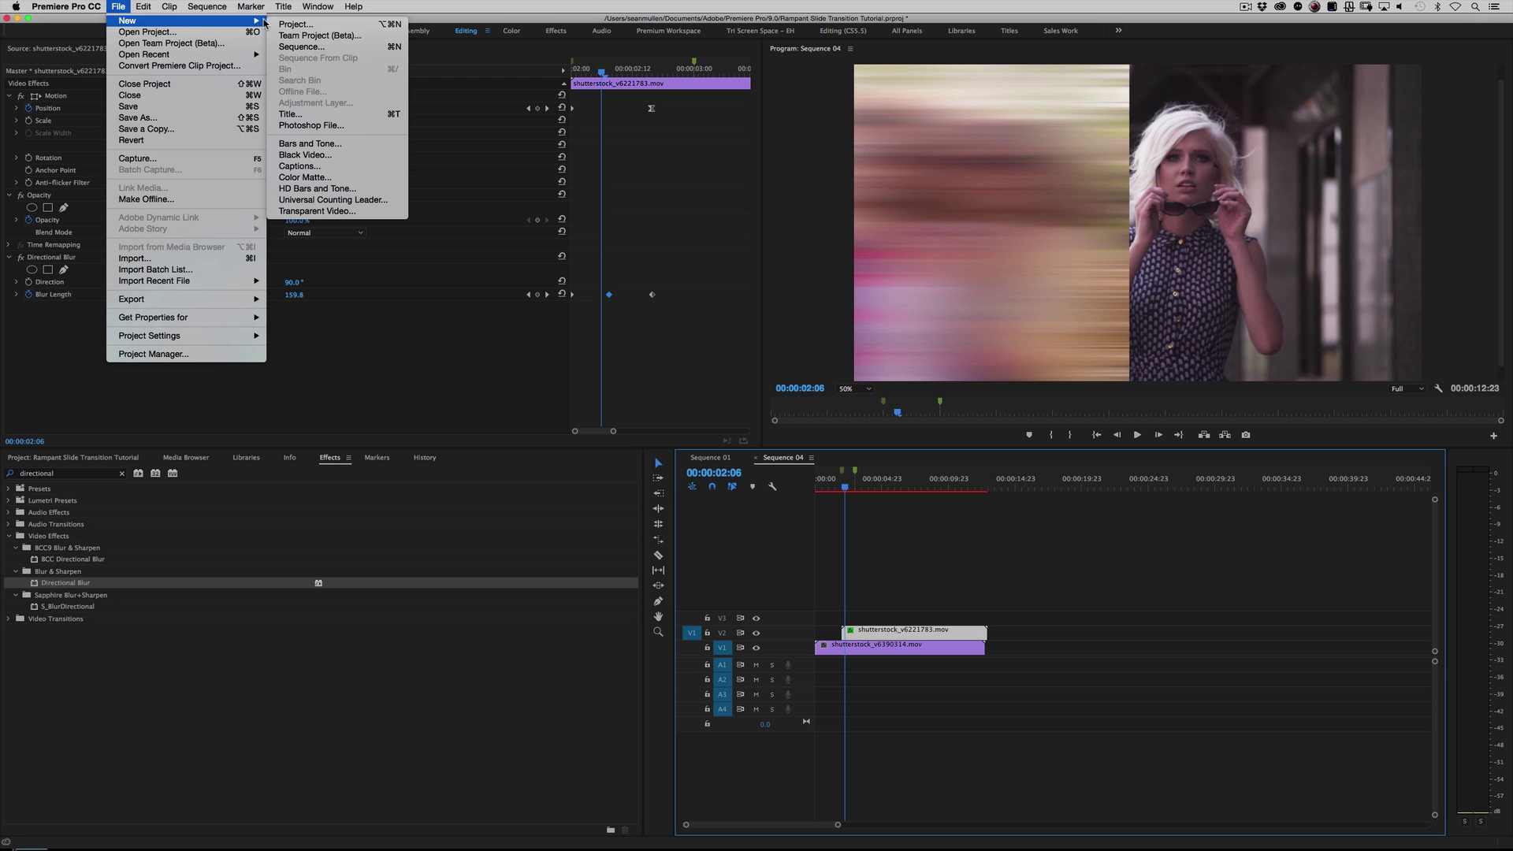
pyautogui.click(302, 46)
pyautogui.write('METHOD 2')
pyautogui.press('Return')
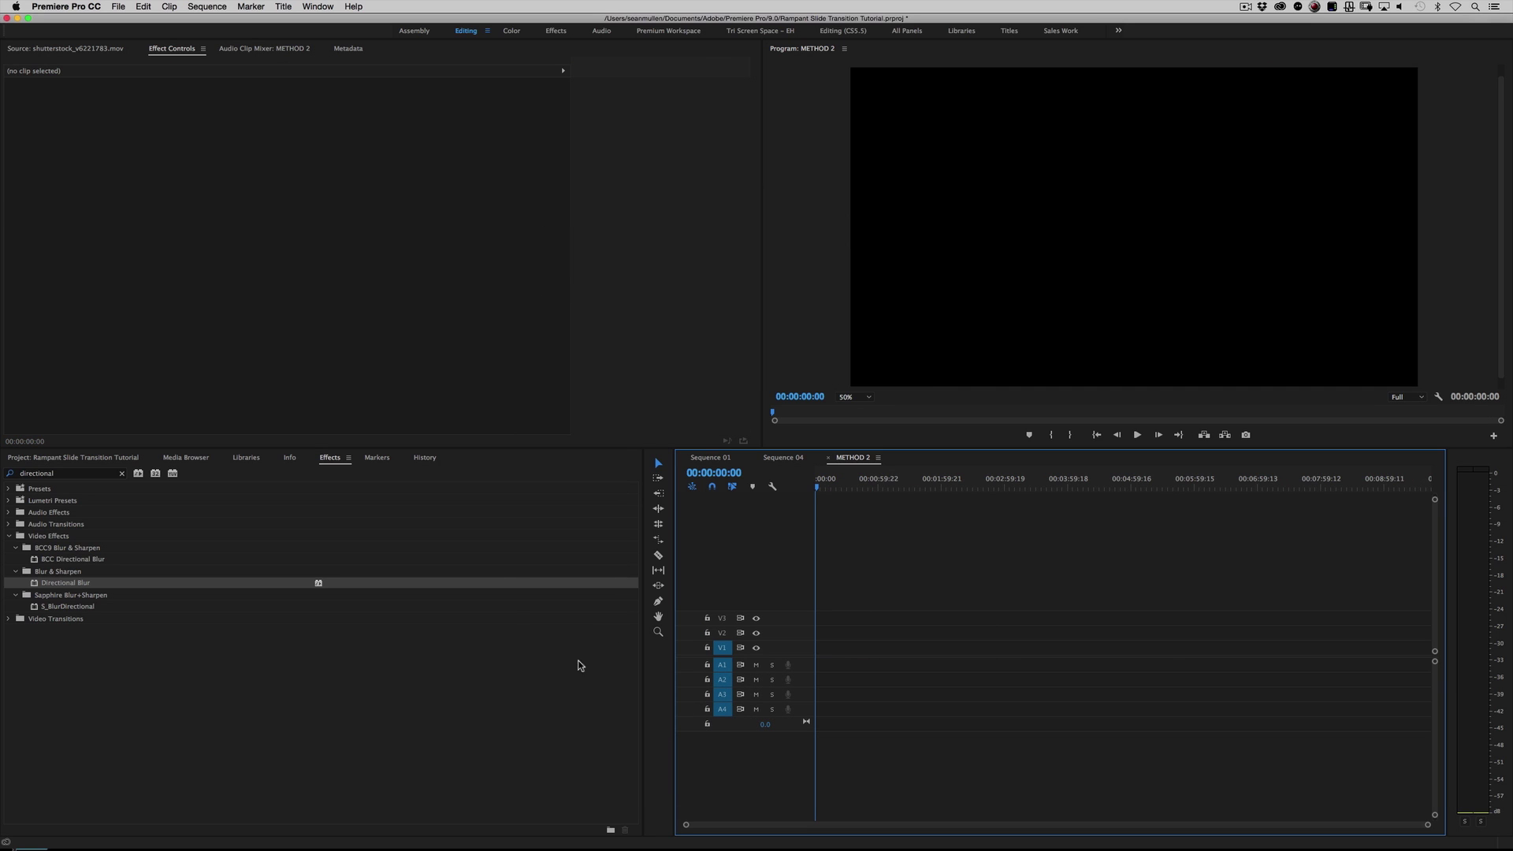
# Place shutterstock_v6390314 on V1 and shutterstock_v6221783 on V2, both at 00:00
pyautogui.click(123, 474)
pyautogui.click(110, 458)
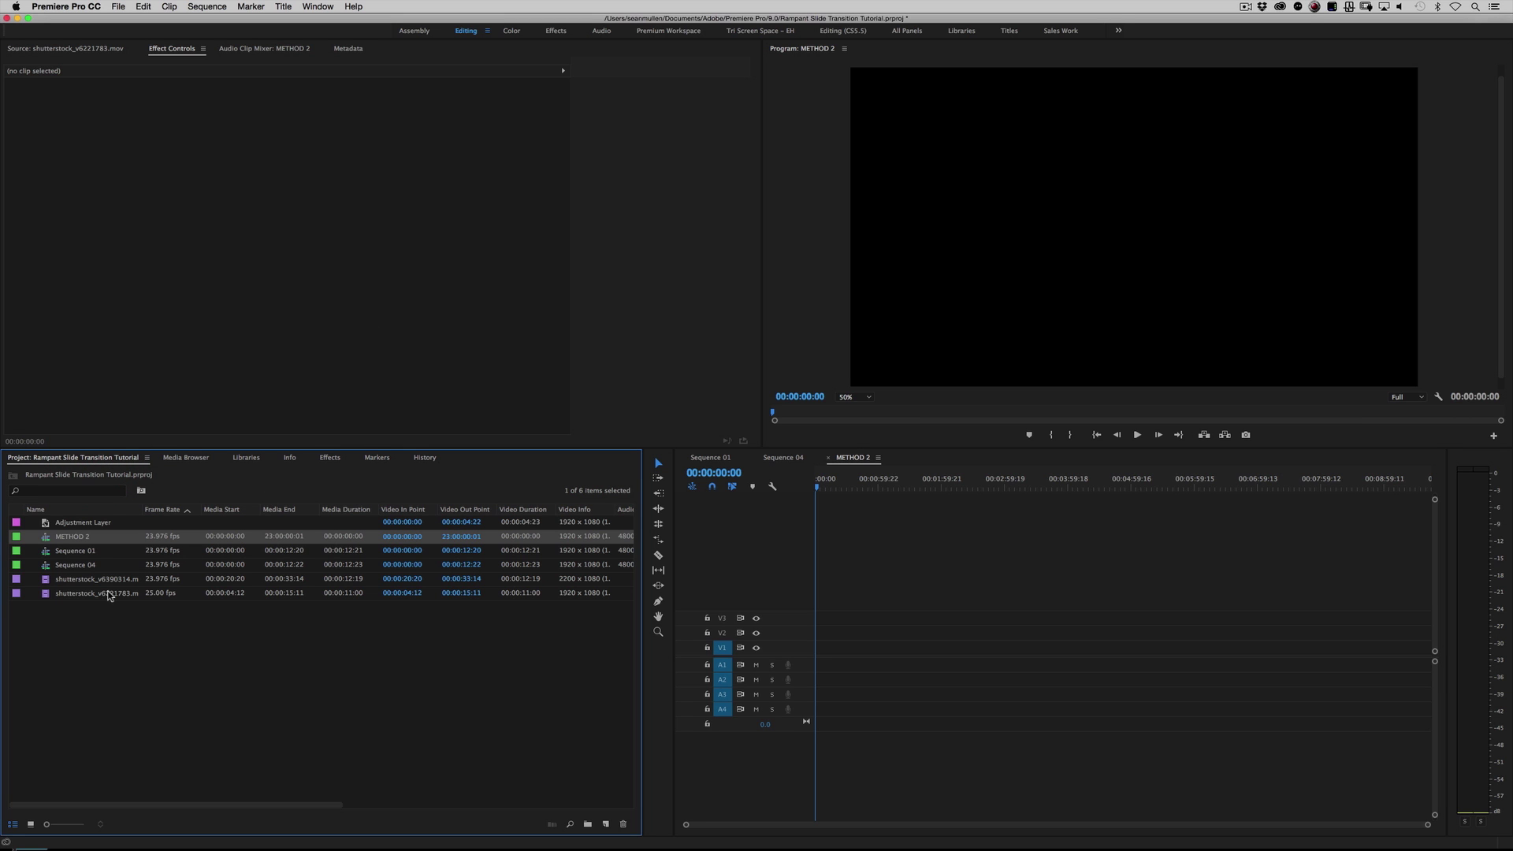
pyautogui.doubleClick(75, 579)
pyautogui.click(847, 568)
pyautogui.moveTo(847, 568); pyautogui.dragTo(820, 648)
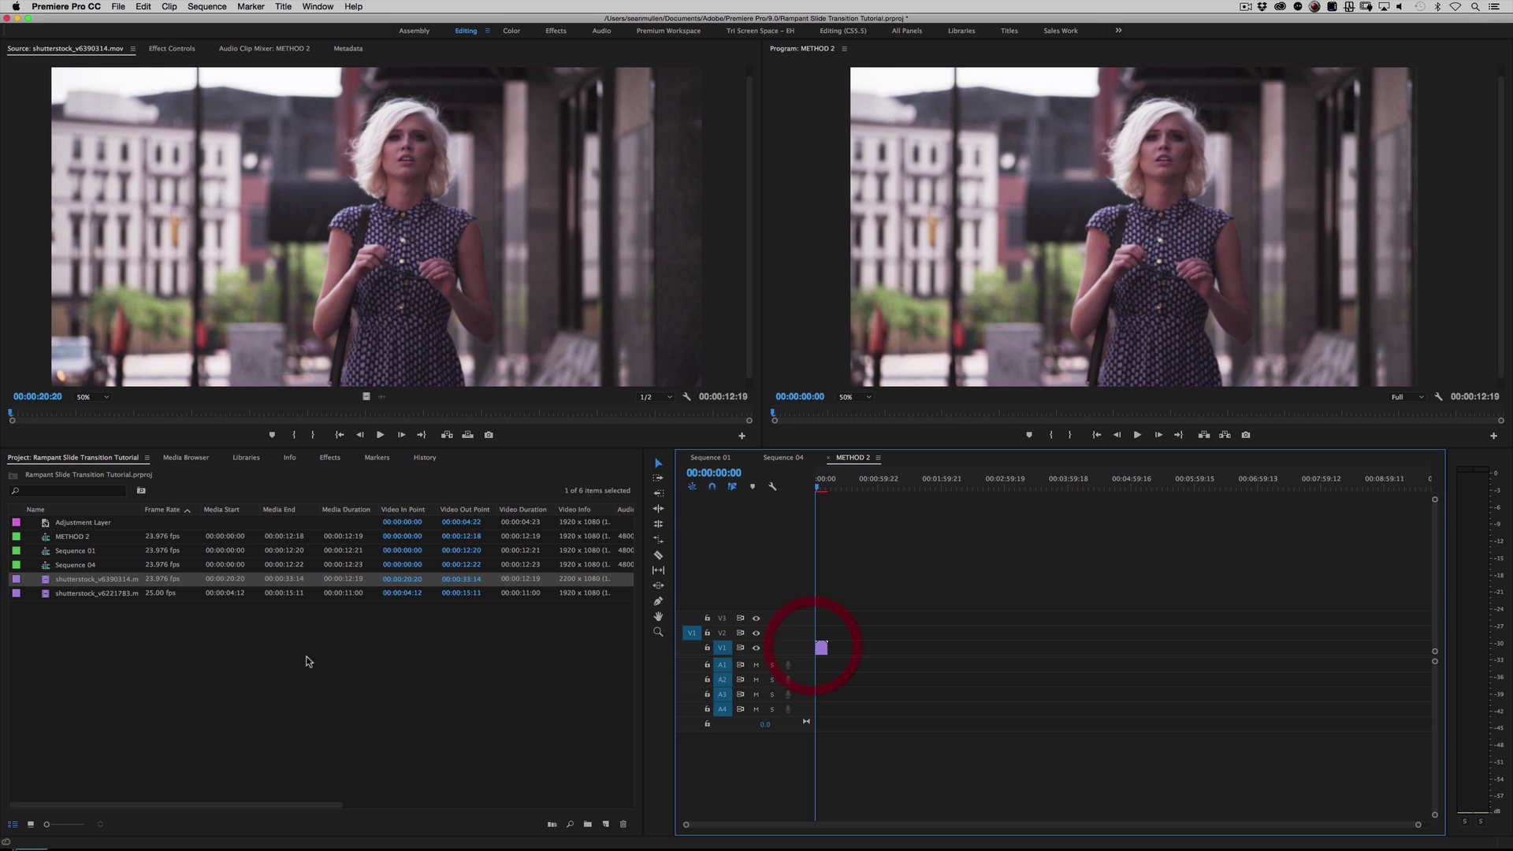
pyautogui.moveTo(79, 594); pyautogui.dragTo(820, 633)
pyautogui.moveTo(1419, 829); pyautogui.dragTo(1136, 824)
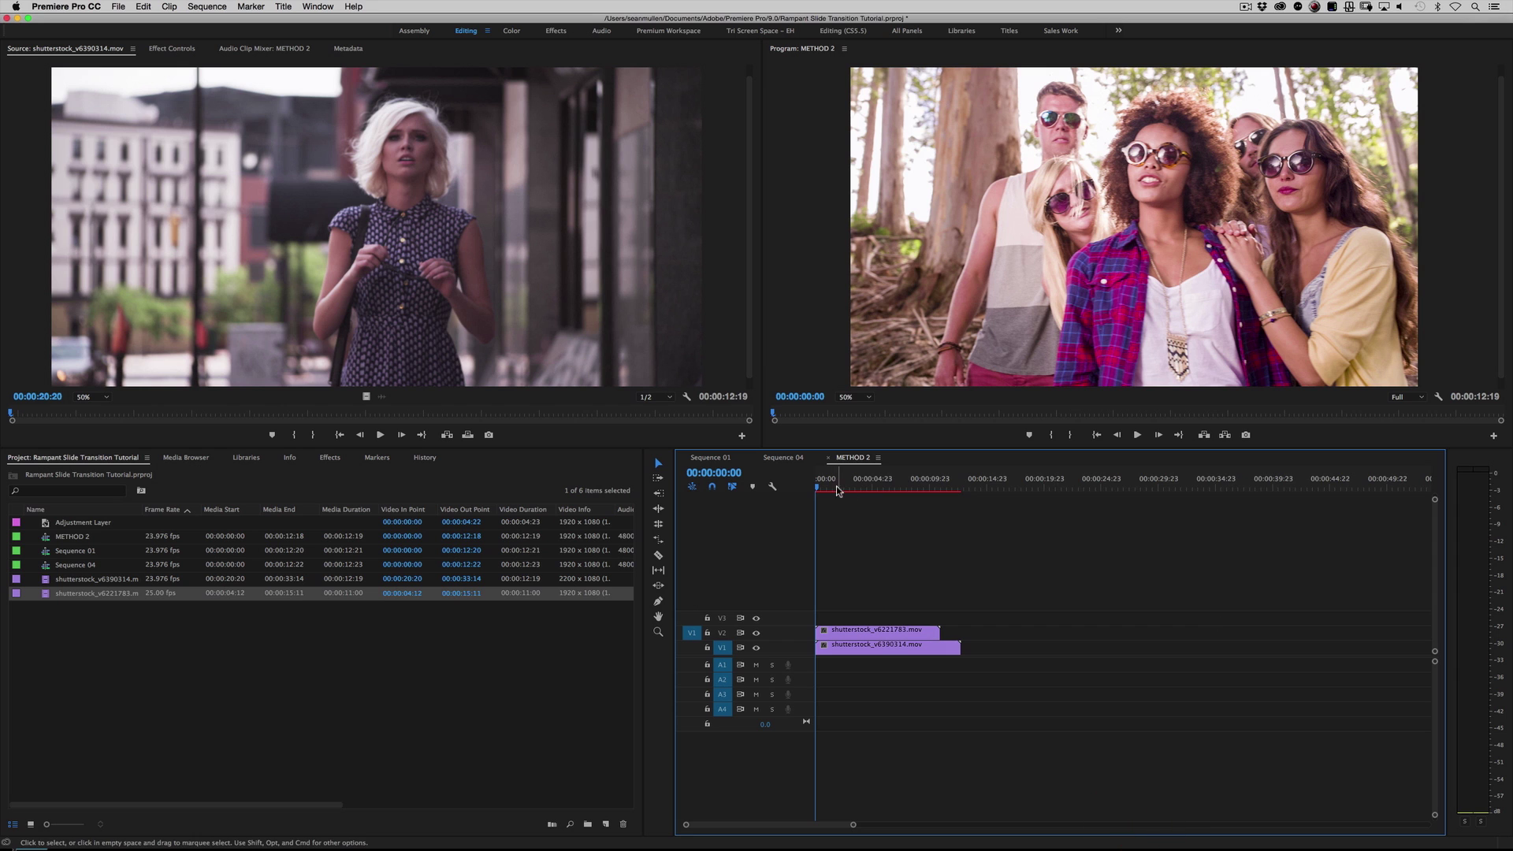
pyautogui.click(723, 472)
# Add sequence markers at 2 and 3 seconds
pyautogui.click(723, 471)
pyautogui.write('2')
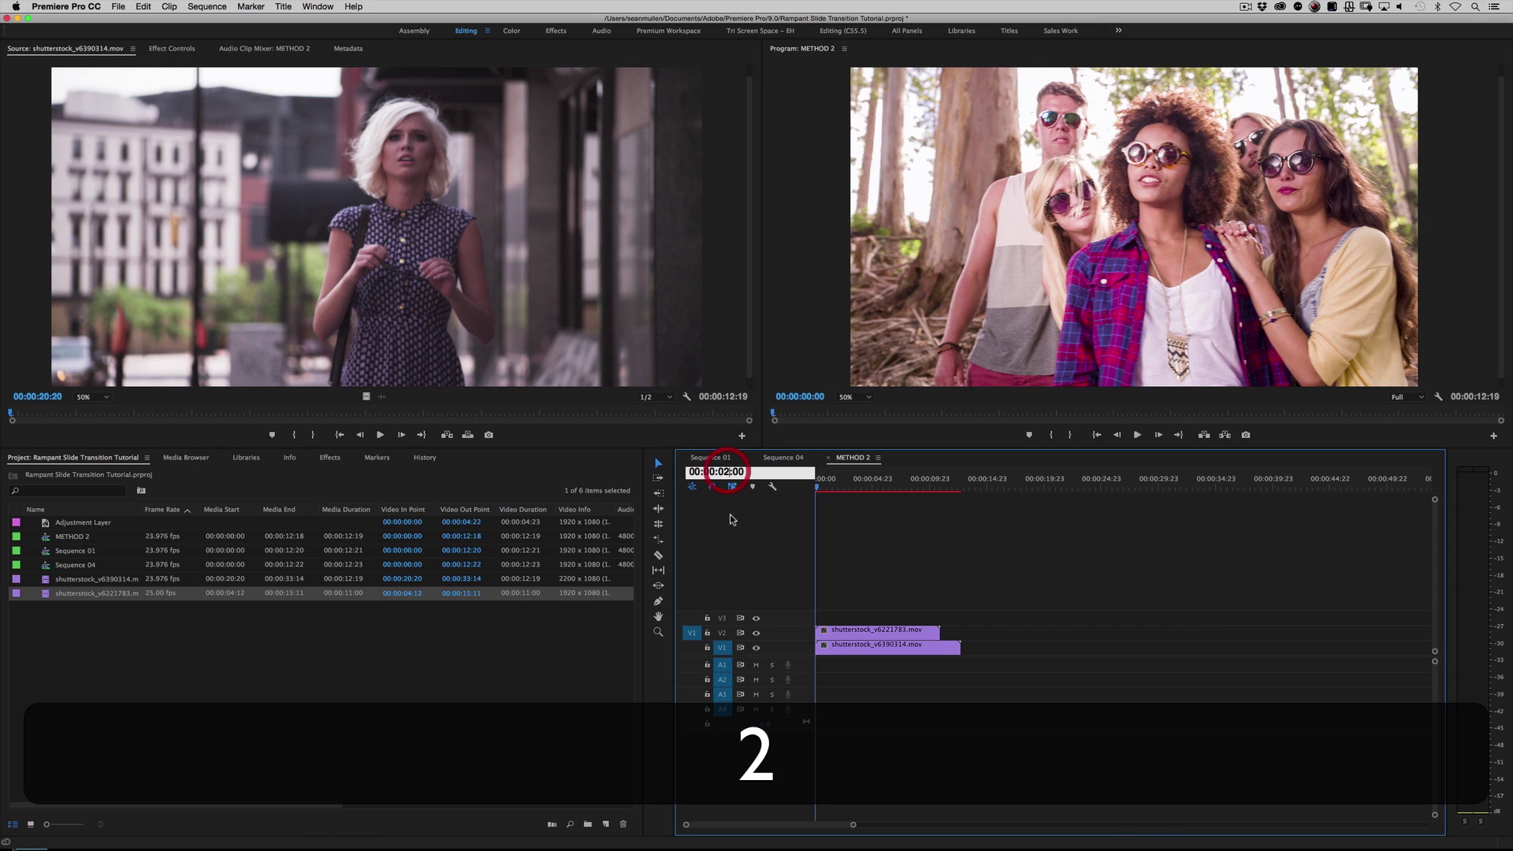
pyautogui.press('Return')
pyautogui.press('m')
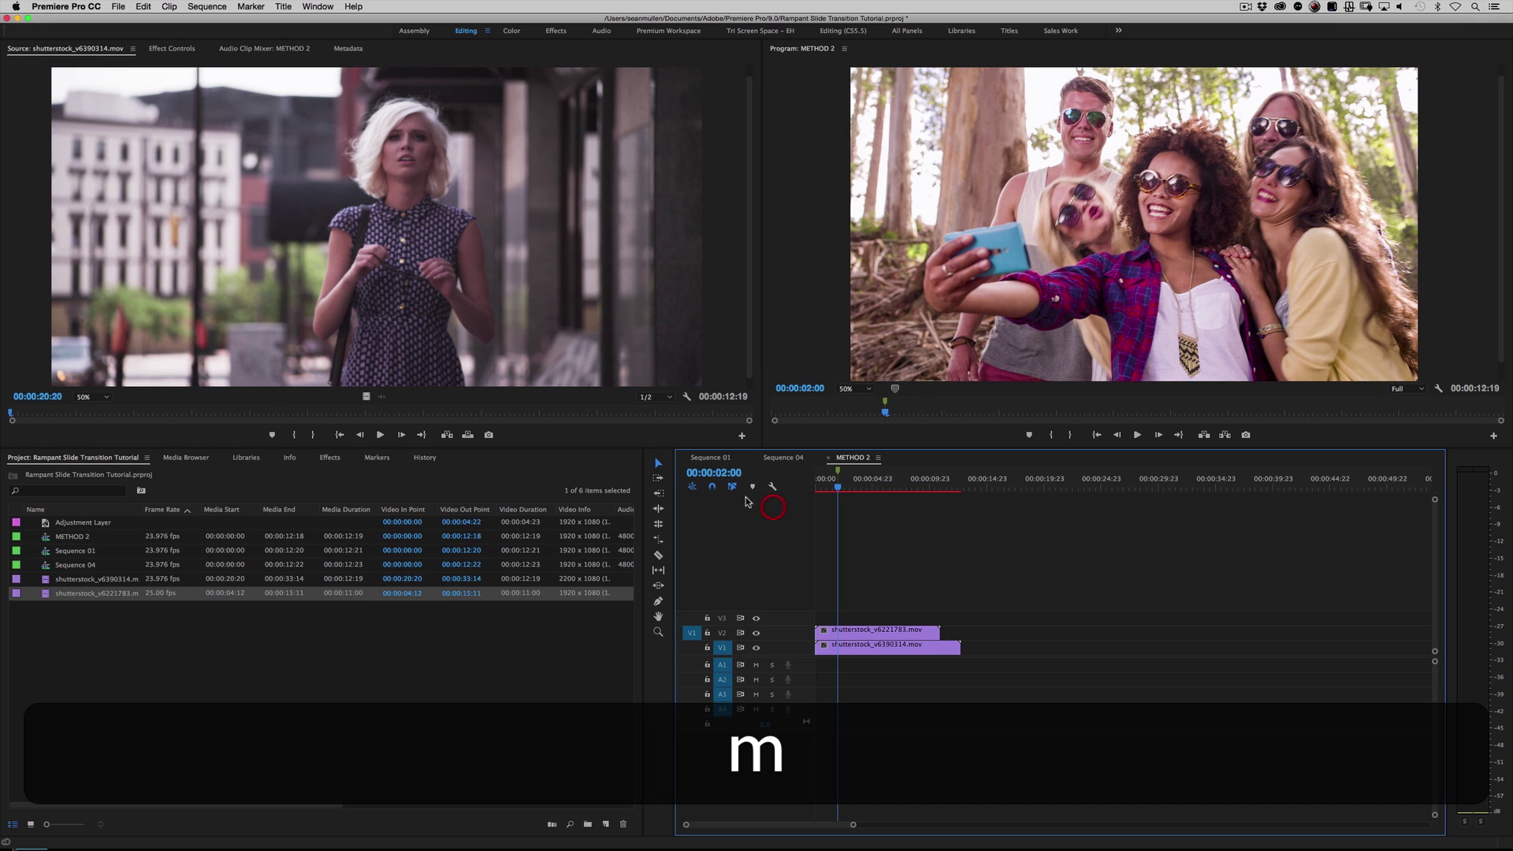
pyautogui.click(723, 471)
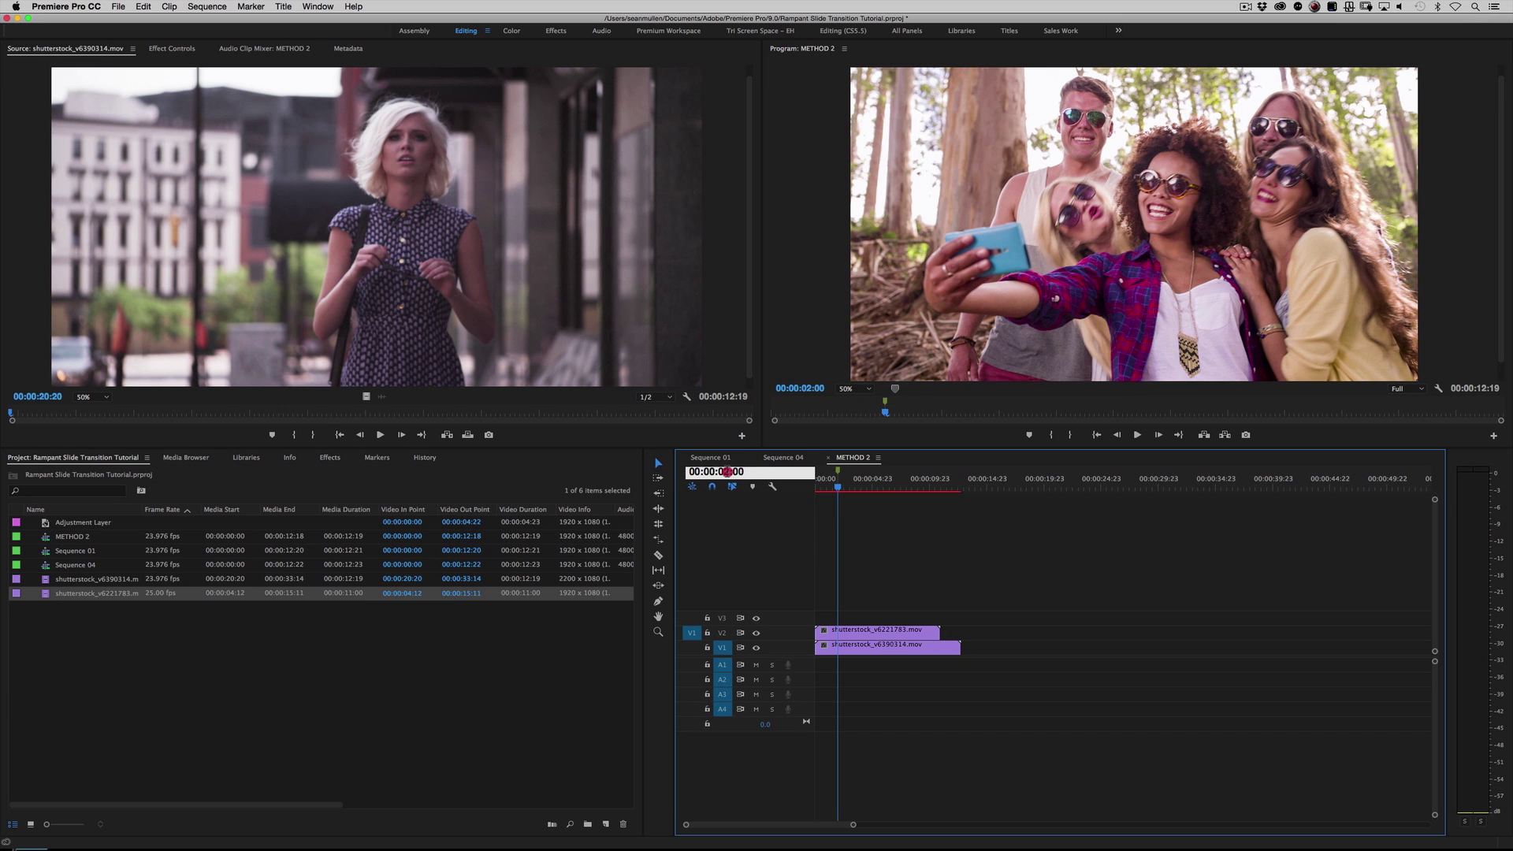
pyautogui.write('3')
pyautogui.press('Return')
pyautogui.press('m')
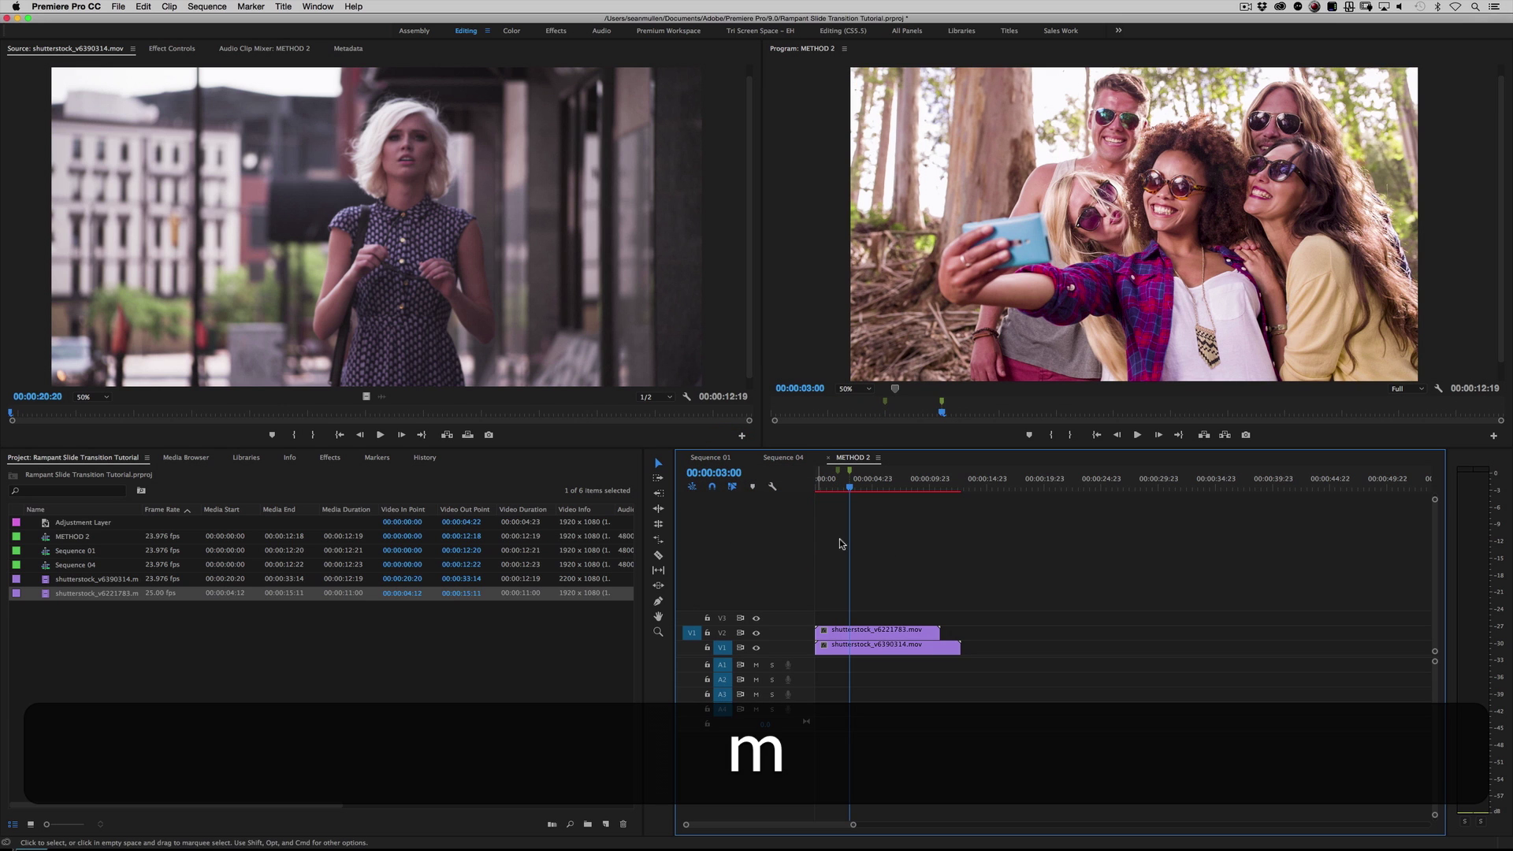
# Move the V2 clip to start at the 2-second marker and show its Effect Controls
pyautogui.moveTo(852, 826); pyautogui.dragTo(800, 824)
pyautogui.moveTo(927, 490); pyautogui.dragTo(913, 488)
pyautogui.moveTo(896, 630); pyautogui.dragTo(999, 633)
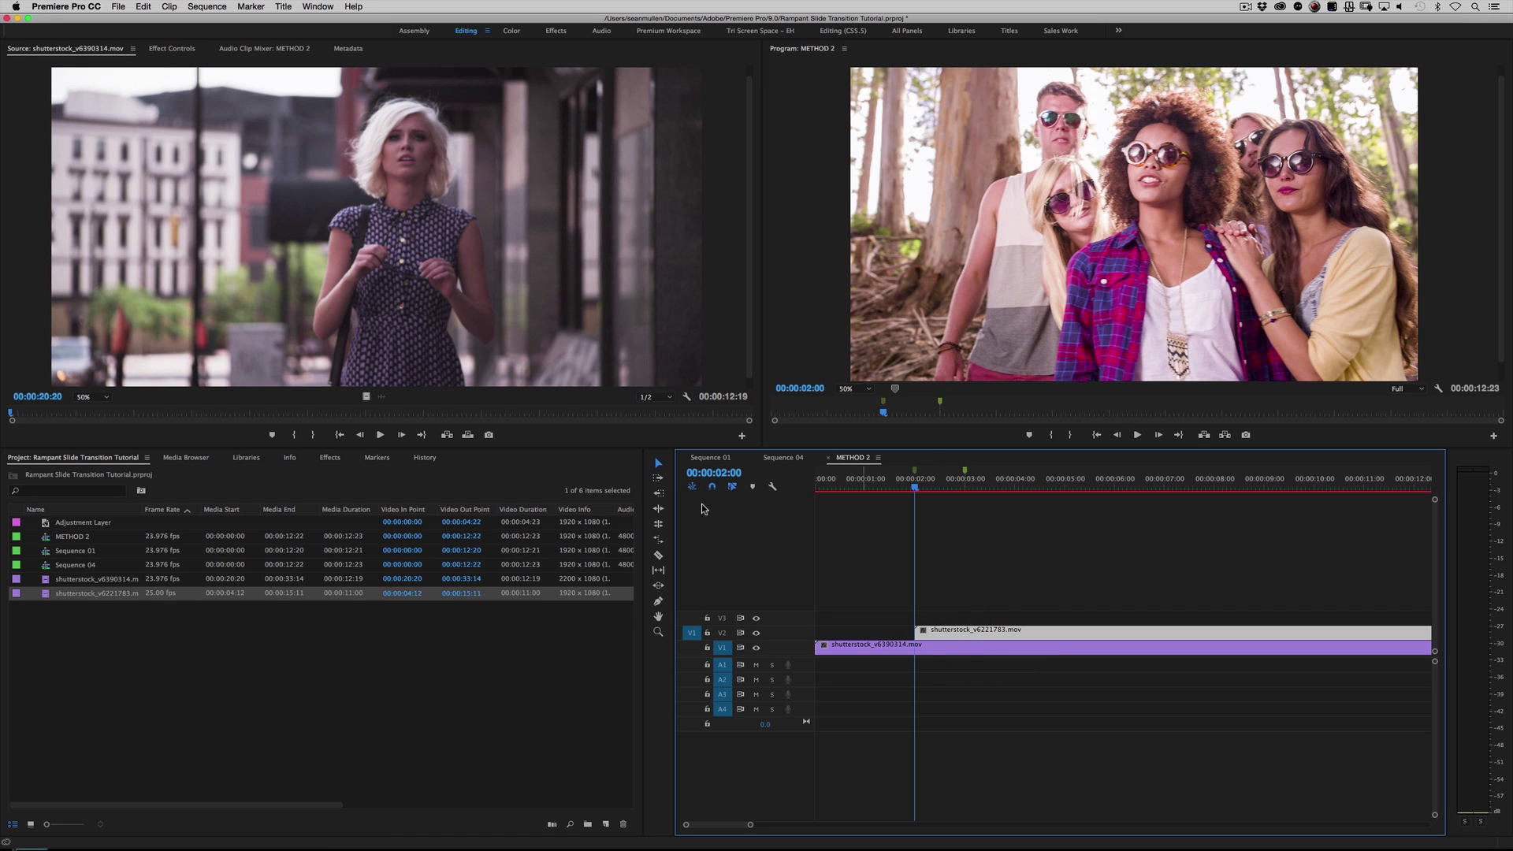
pyautogui.press('shift')
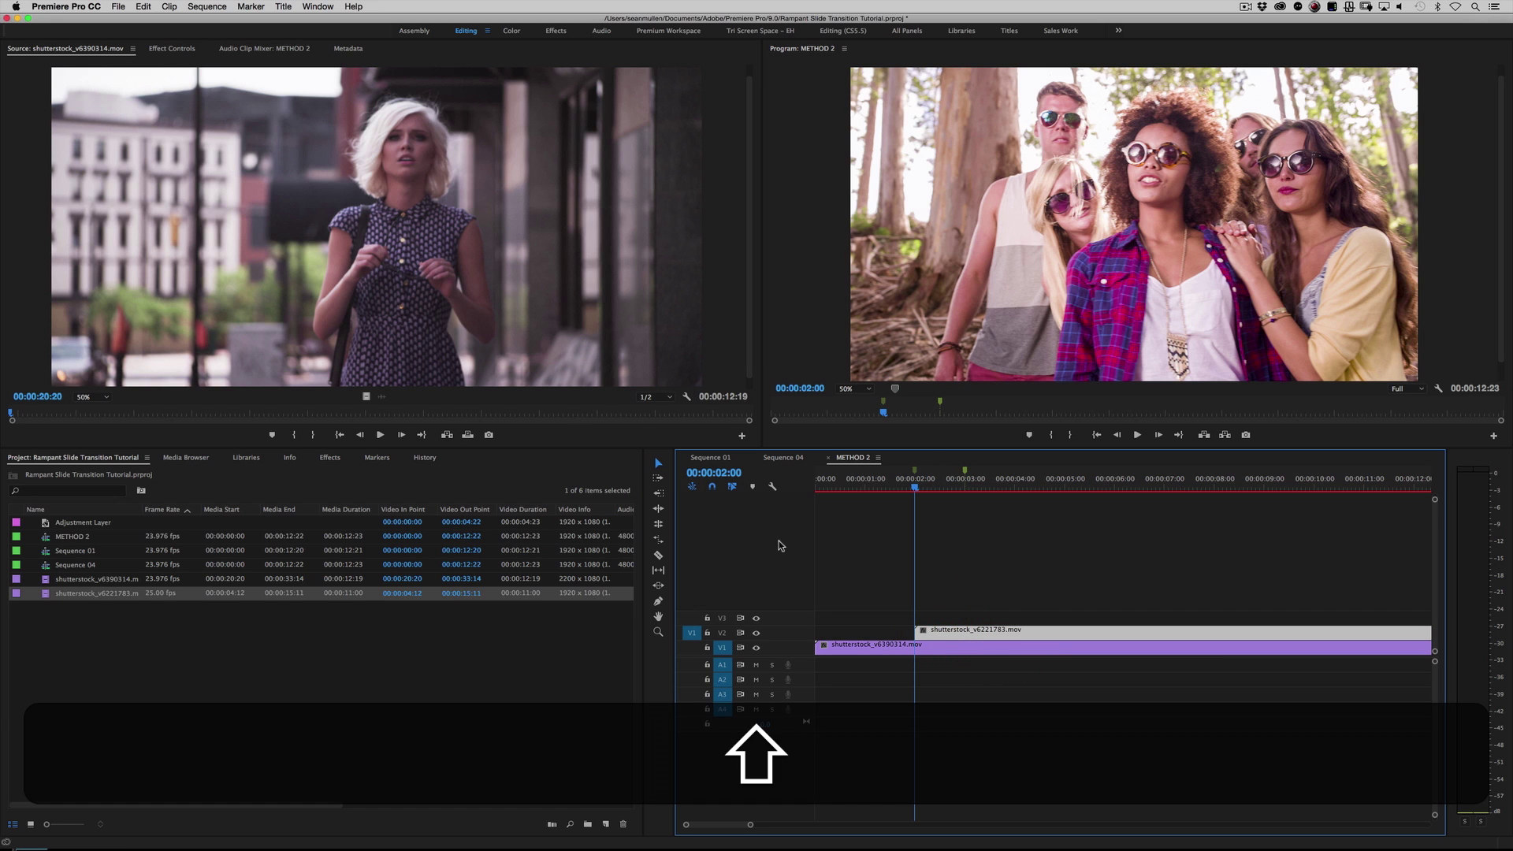
pyautogui.hotkey('shift', '5')
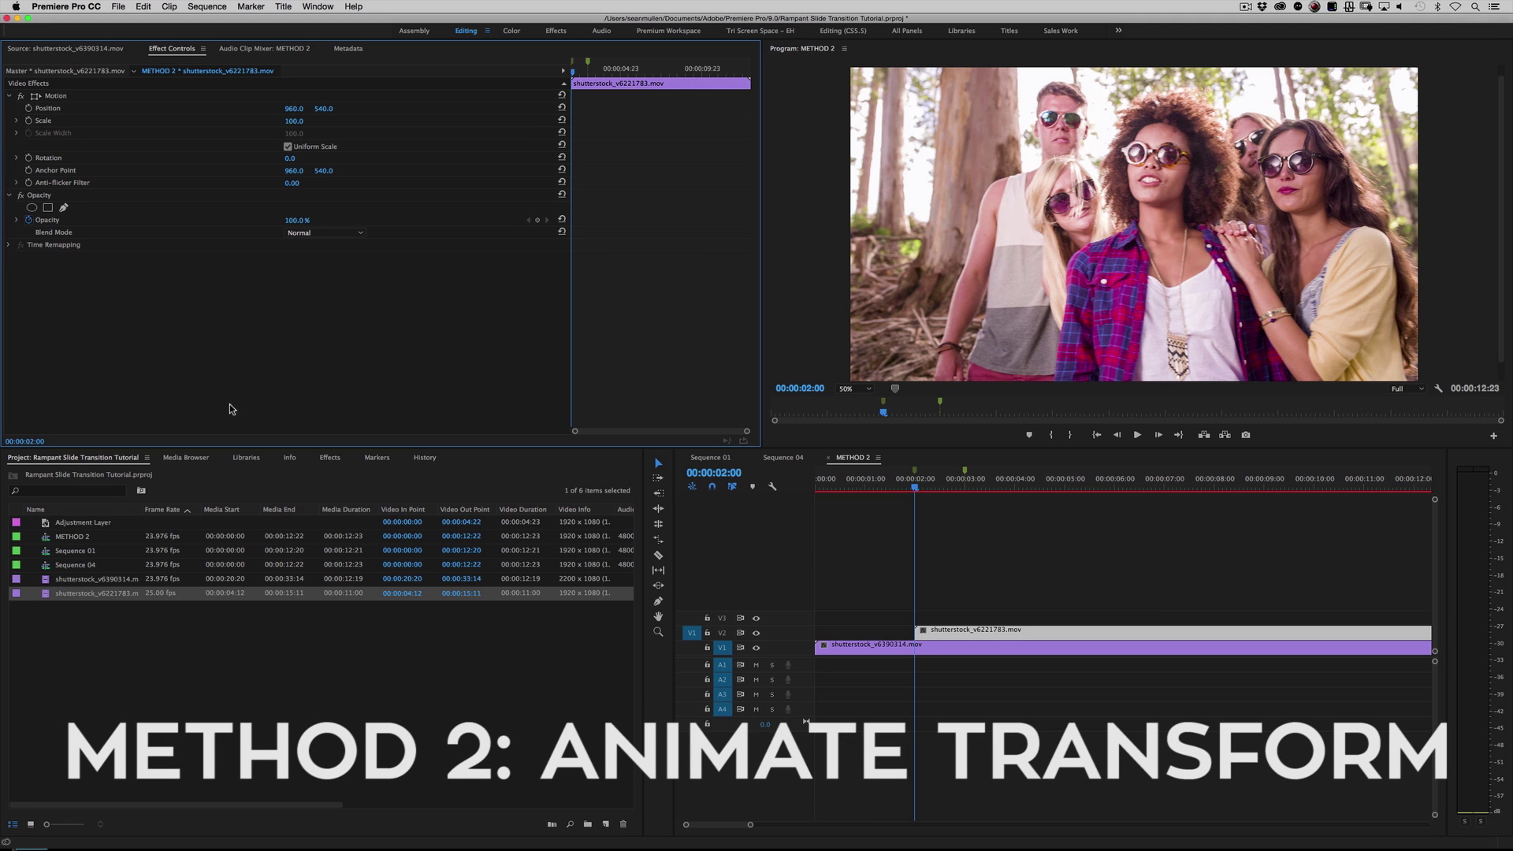
# Search effects for 'transform' and apply Distort > Transform to the V2 clip
pyautogui.click(331, 457)
pyautogui.click(71, 472)
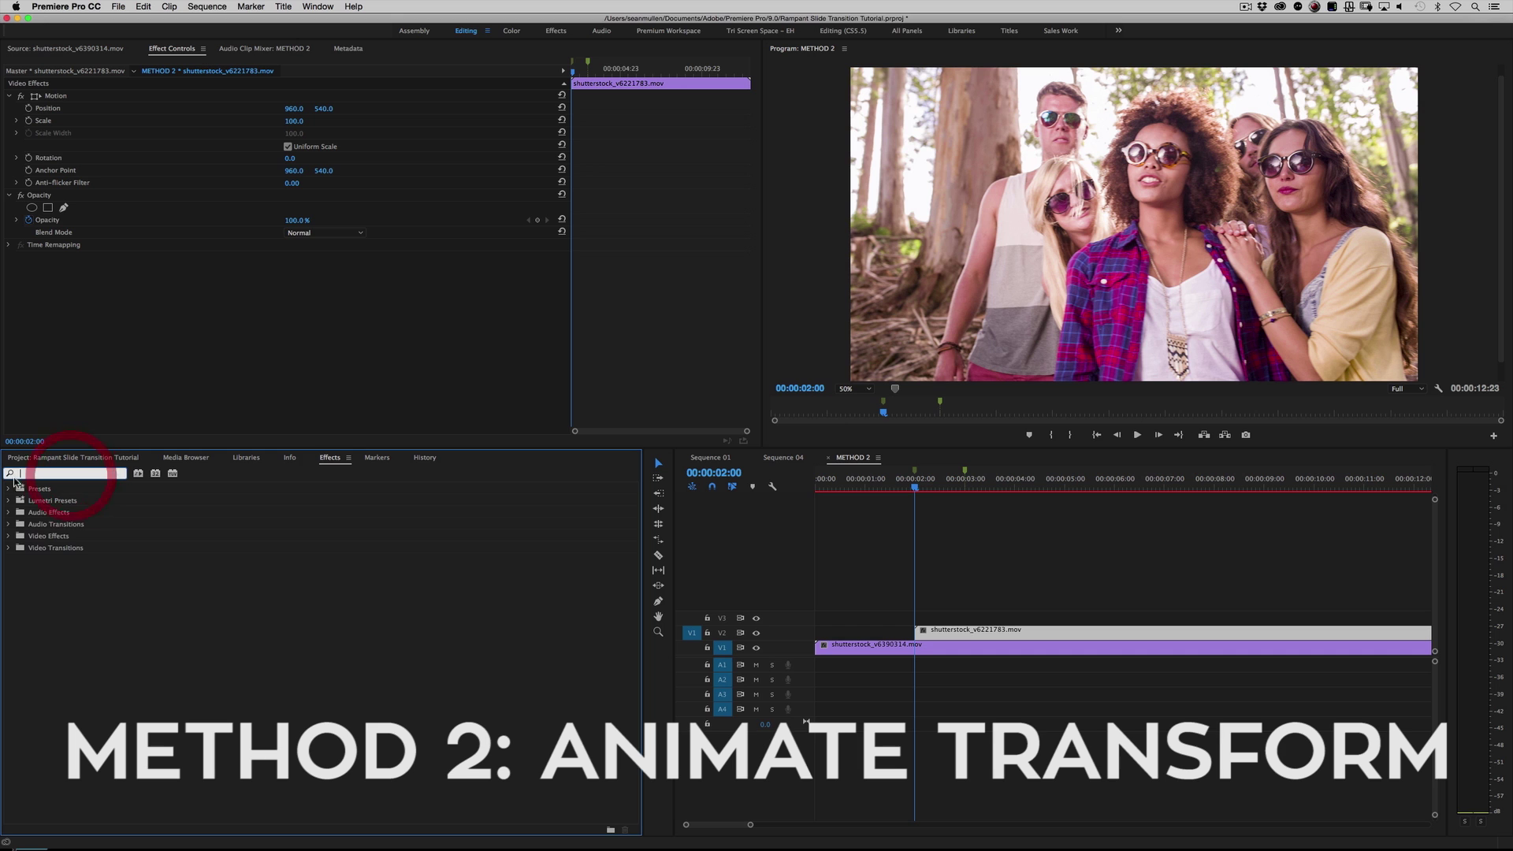
pyautogui.write('transform')
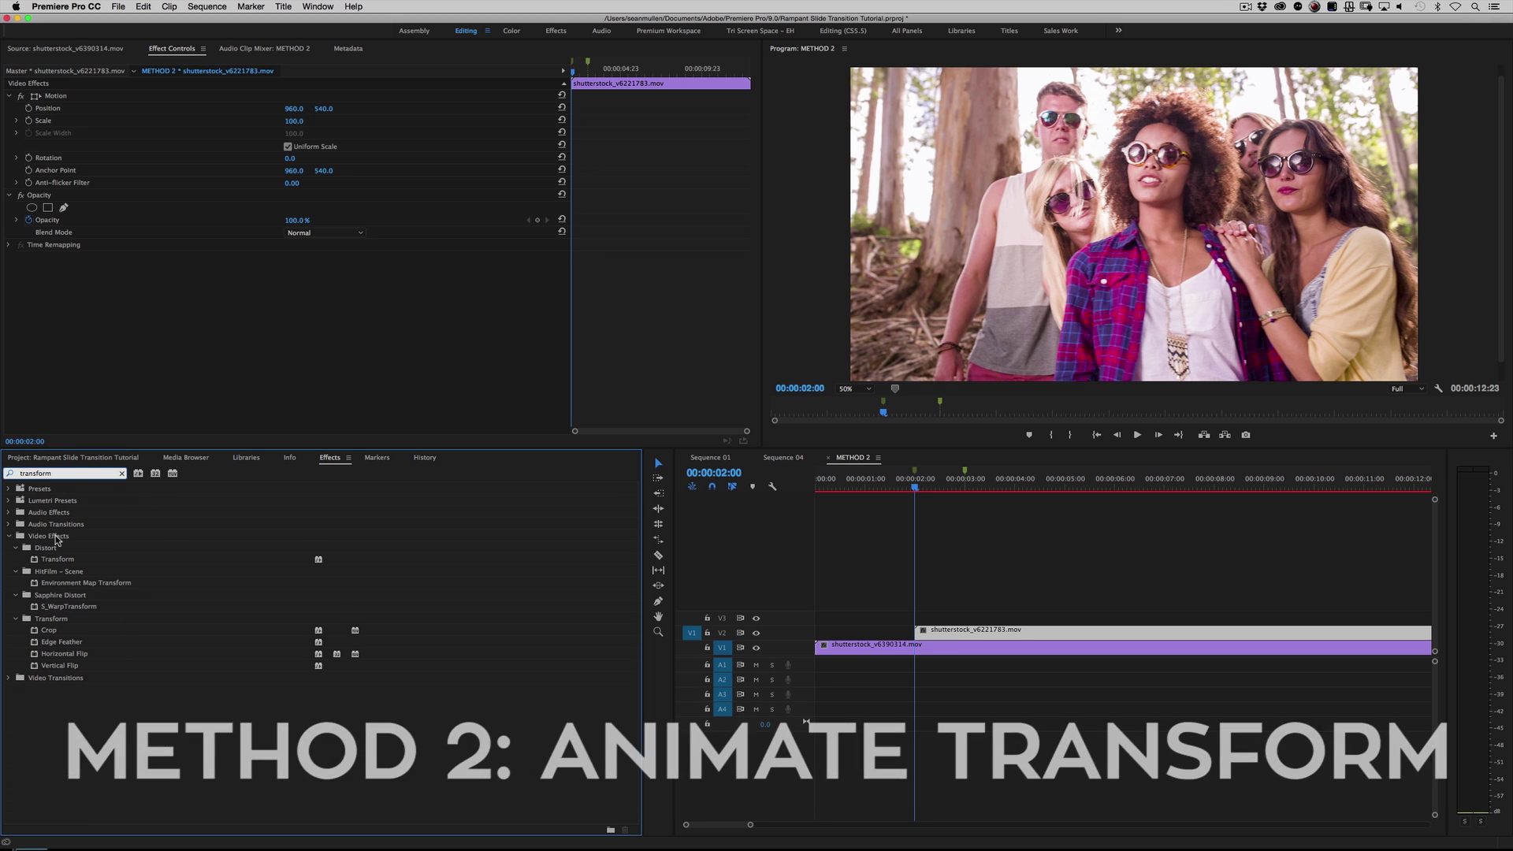
pyautogui.click(47, 550)
pyautogui.click(50, 561)
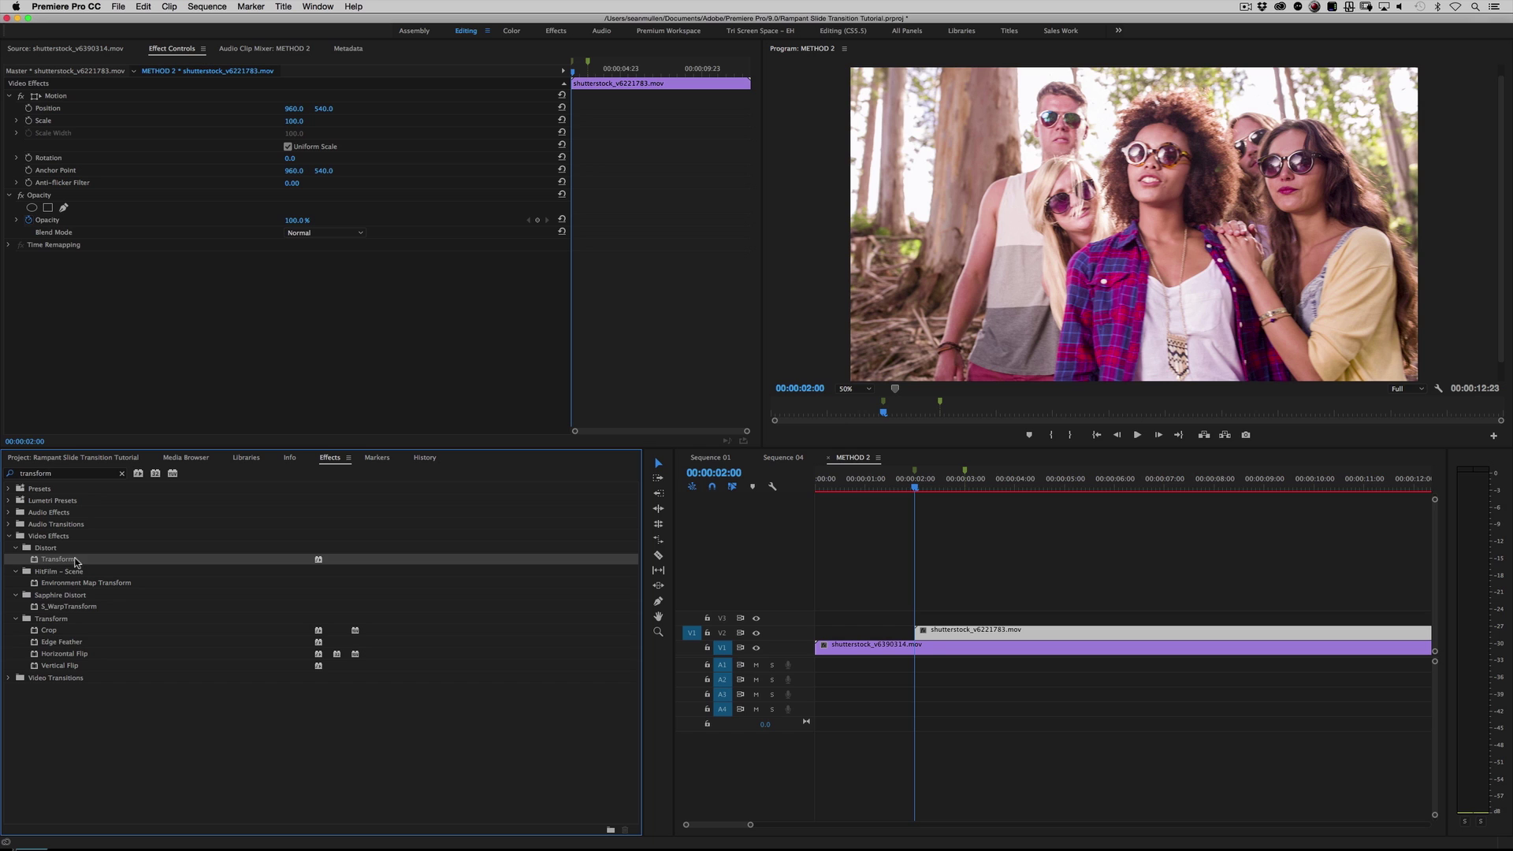
pyautogui.moveTo(69, 563); pyautogui.dragTo(134, 382)
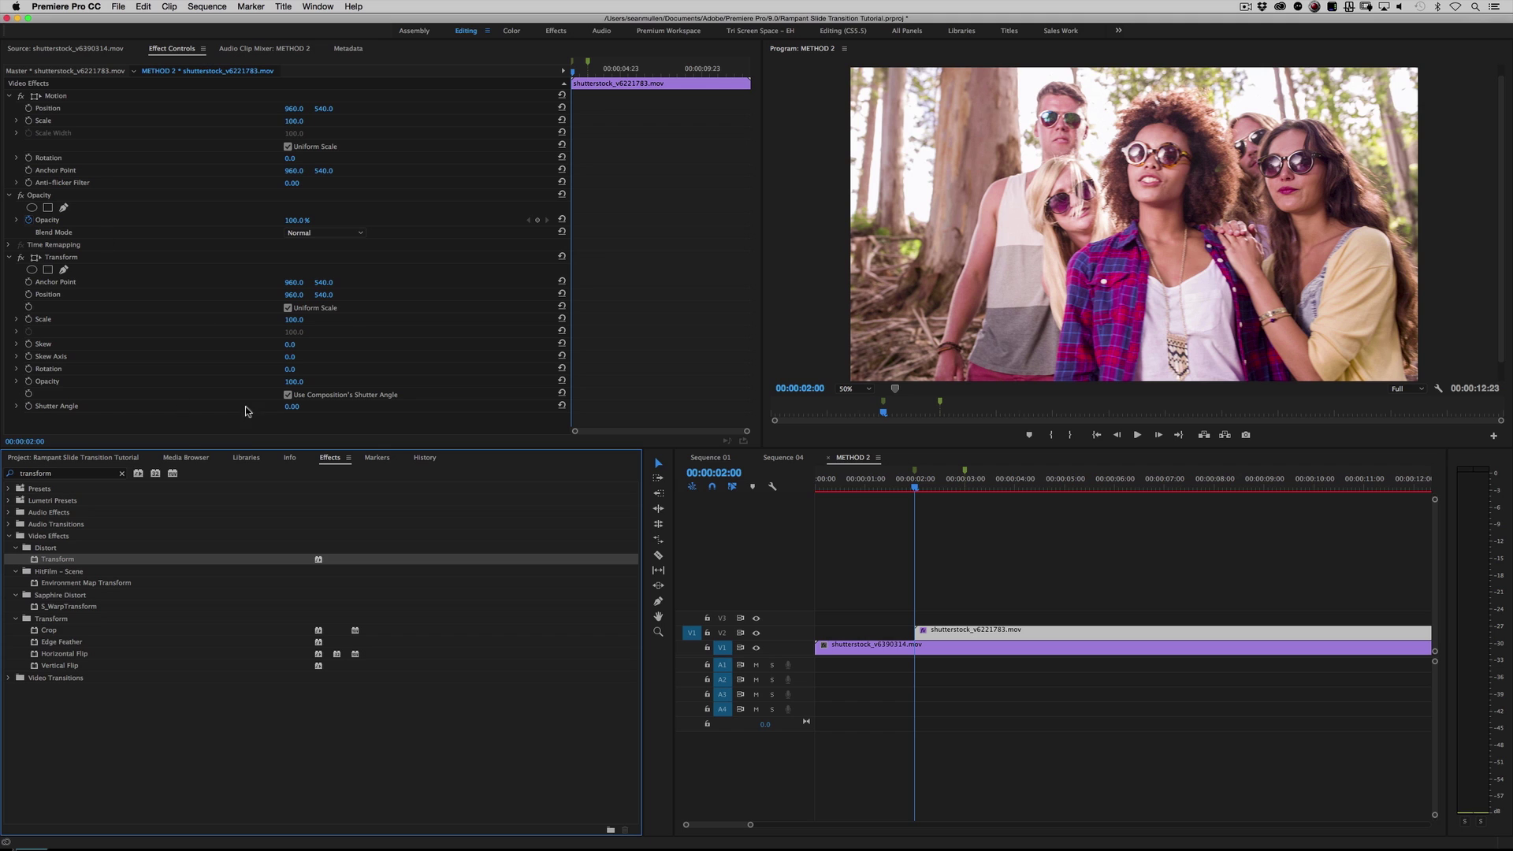
# Keyframe Transform Position from about -1007 at 00:00:02:00 to 960 at 00:00:03:00
pyautogui.click(65, 258)
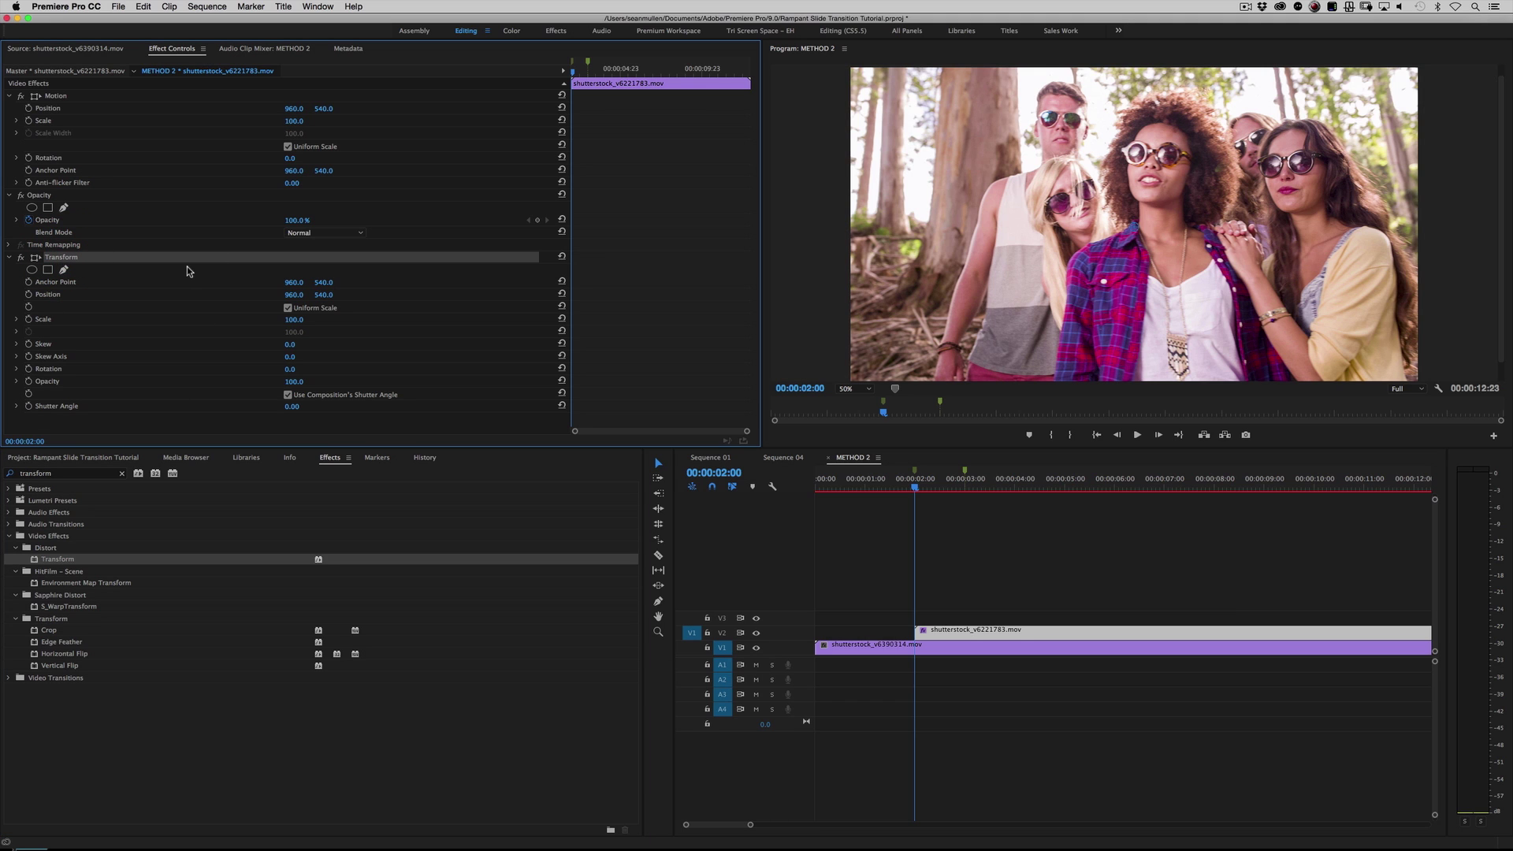
pyautogui.click(56, 96)
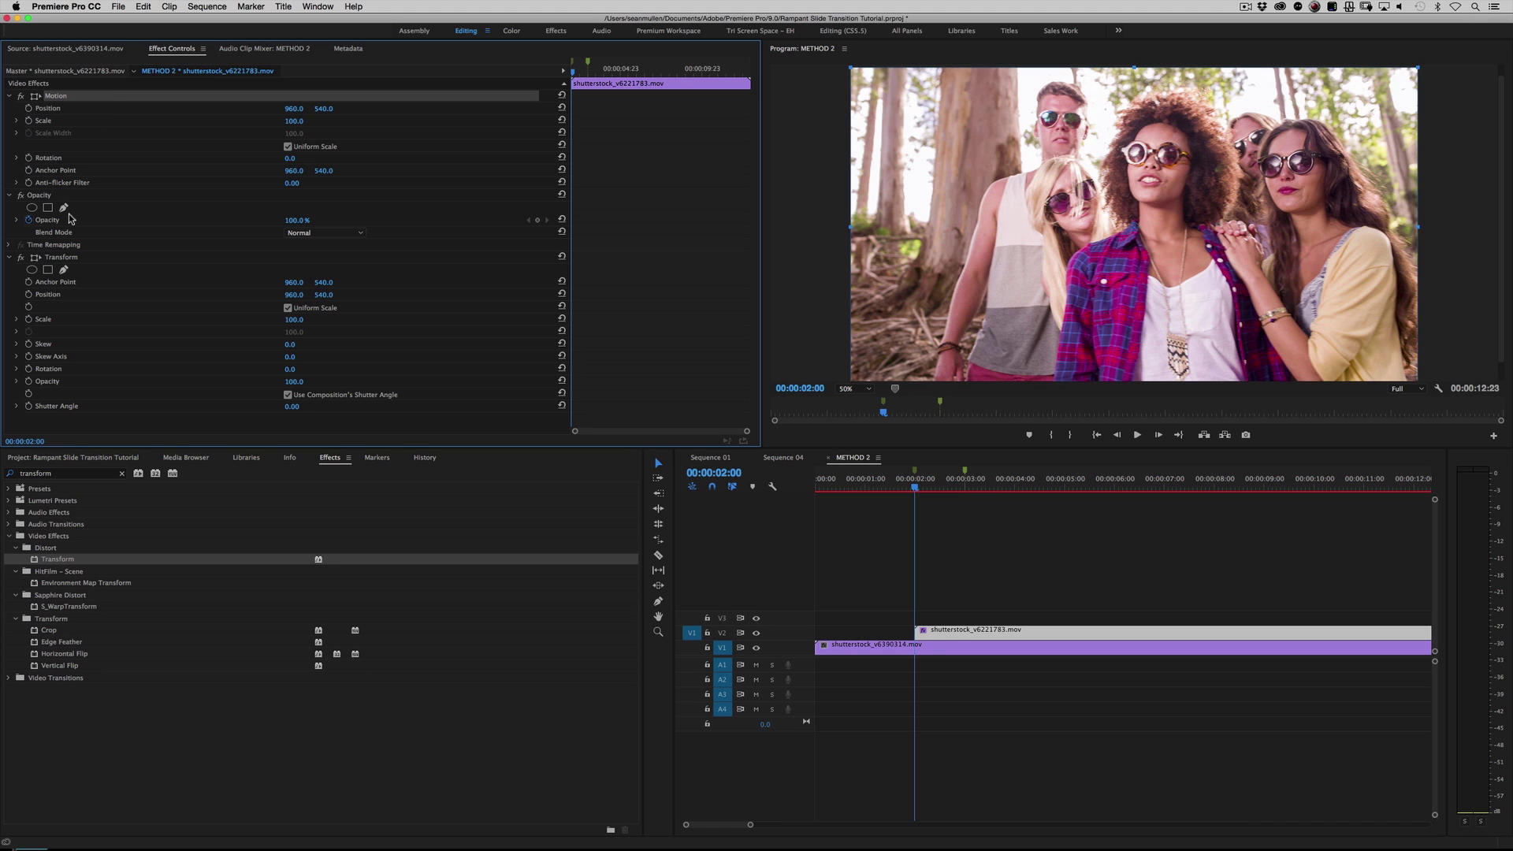
pyautogui.click(62, 257)
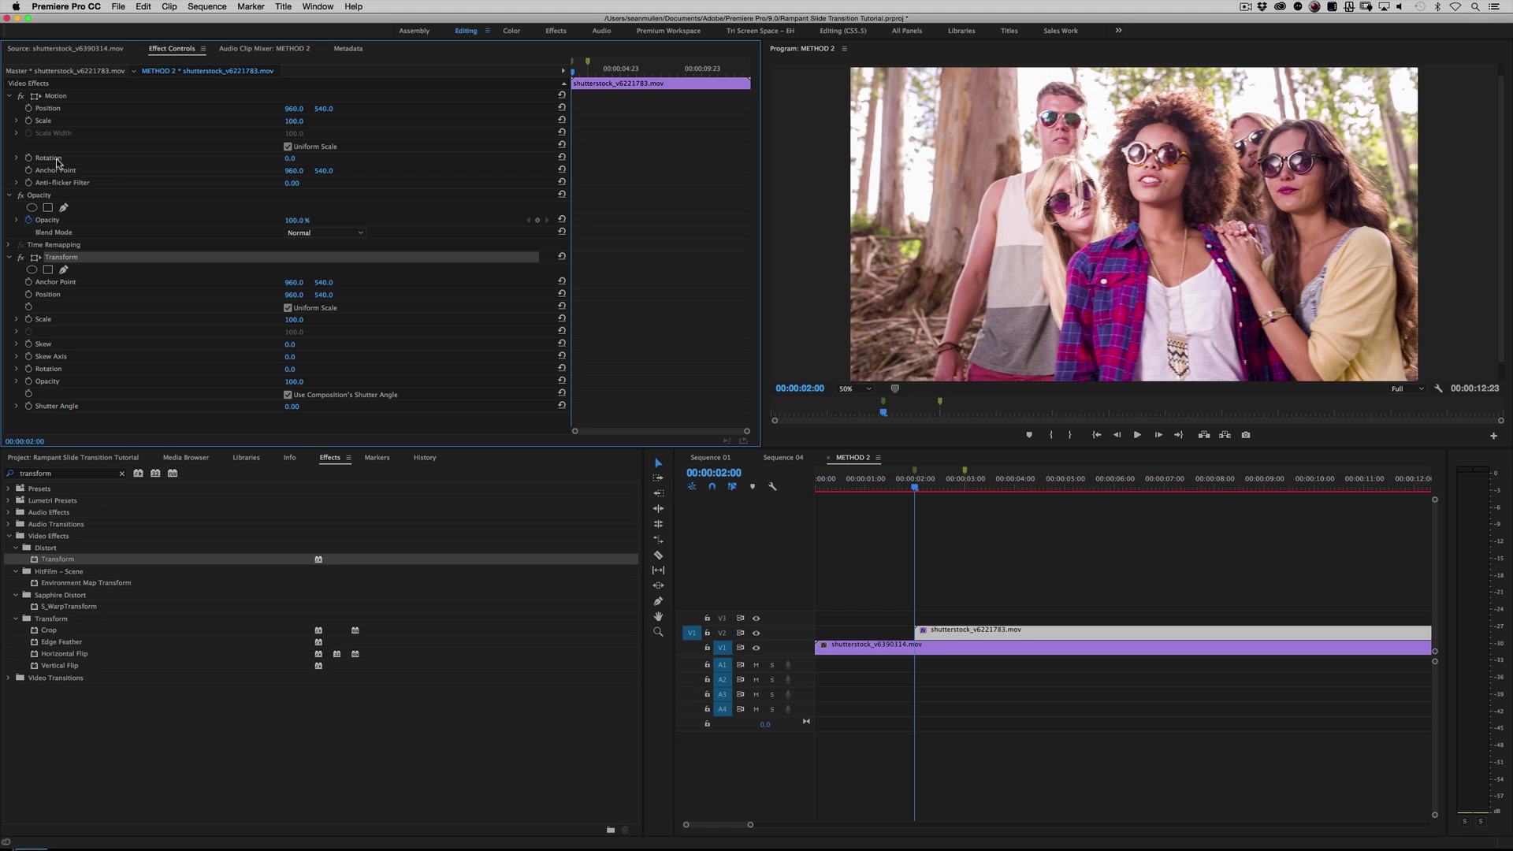
pyautogui.click(29, 295)
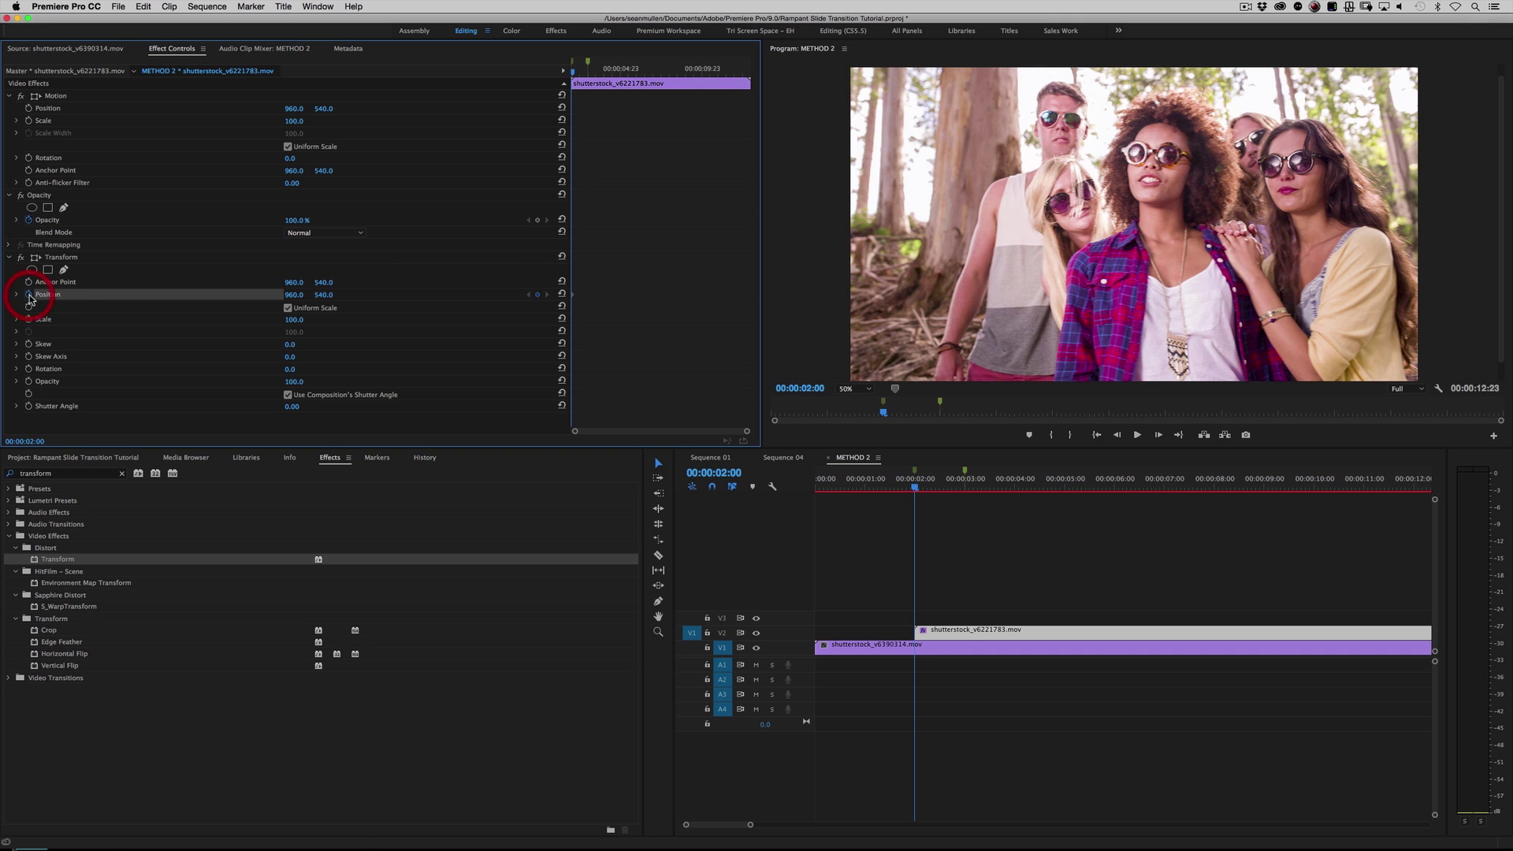
pyautogui.click(965, 481)
pyautogui.click(966, 482)
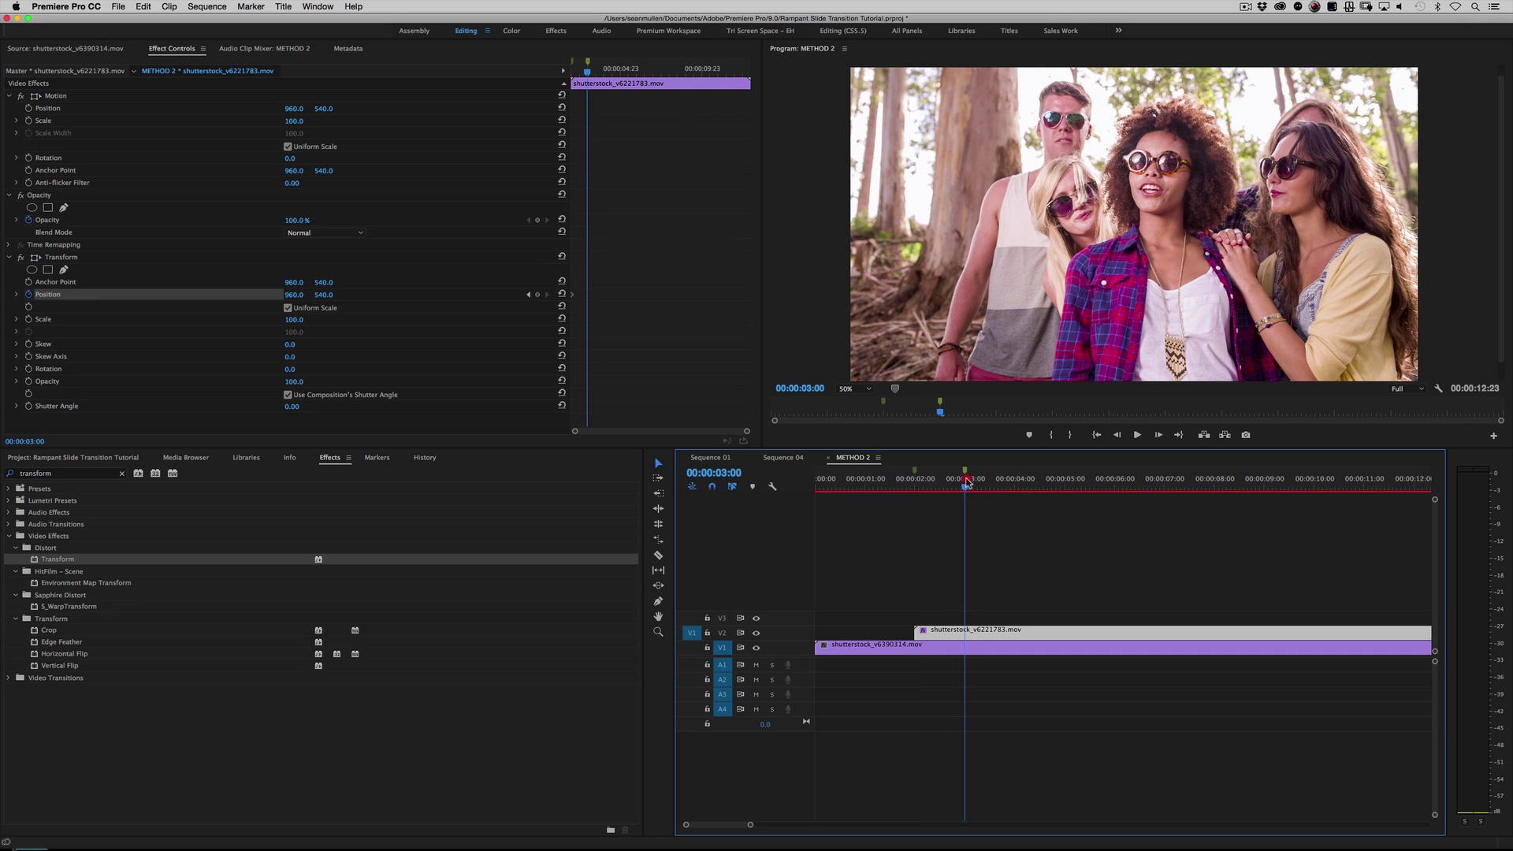
pyautogui.click(529, 295)
pyautogui.moveTo(294, 298); pyautogui.dragTo(78, 298)
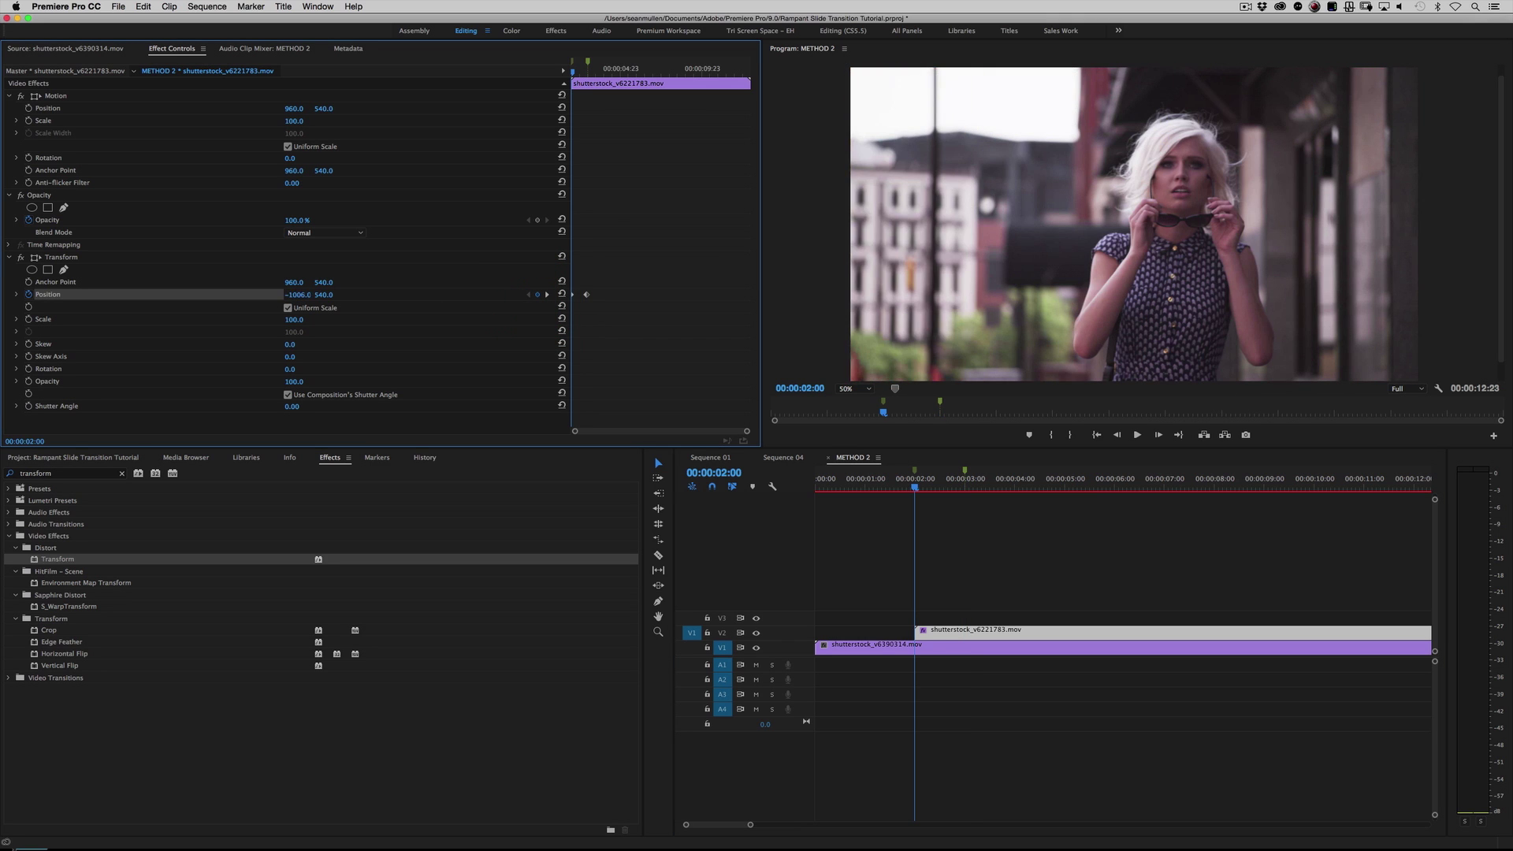
# Play and scrub through the slide-in, parking the playhead midway
pyautogui.press('space')
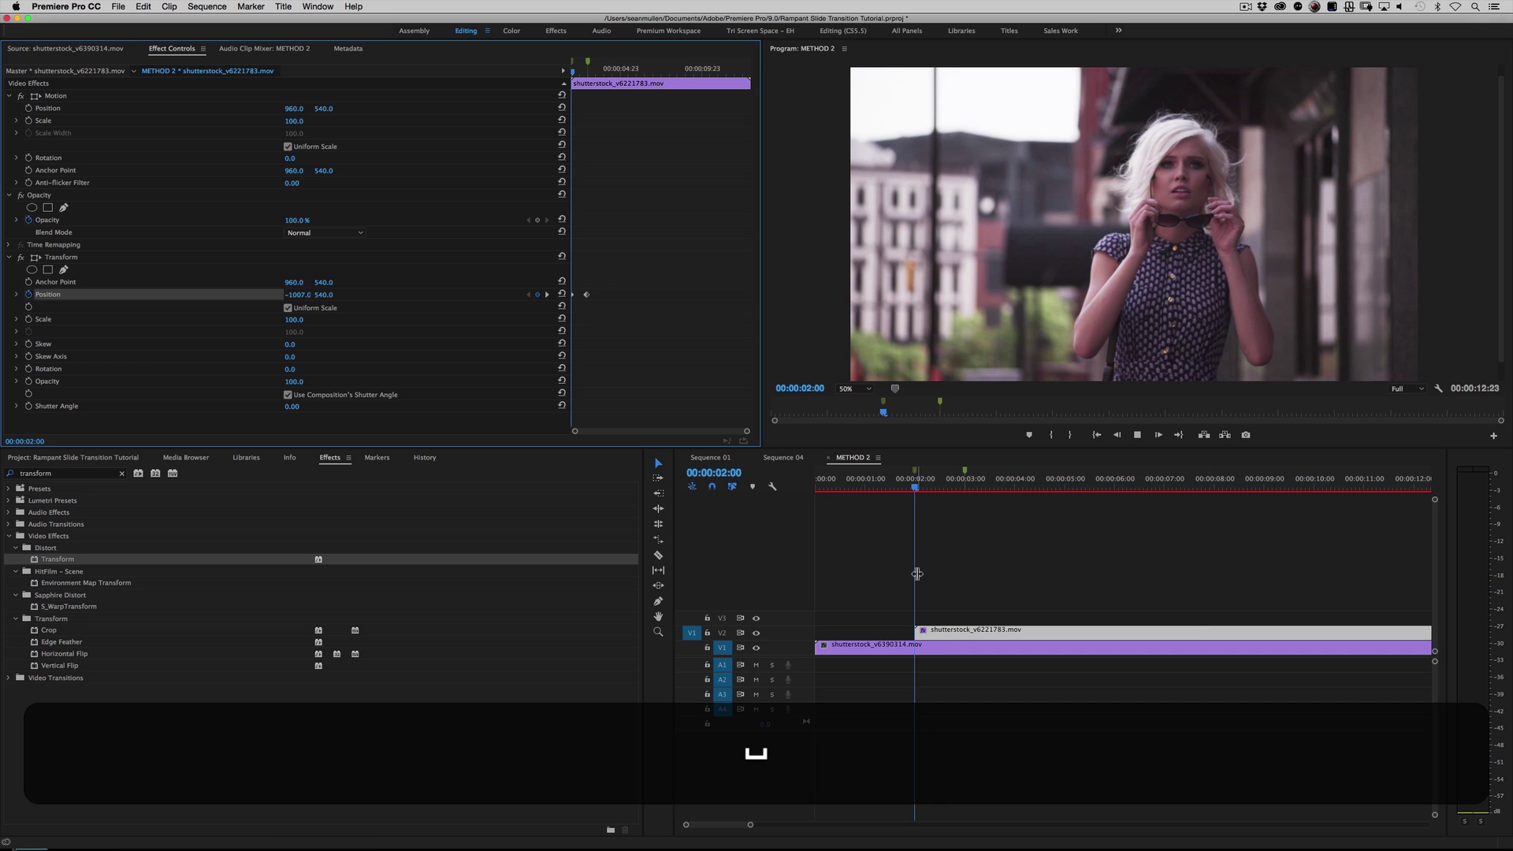
pyautogui.click(909, 486)
pyautogui.press('space')
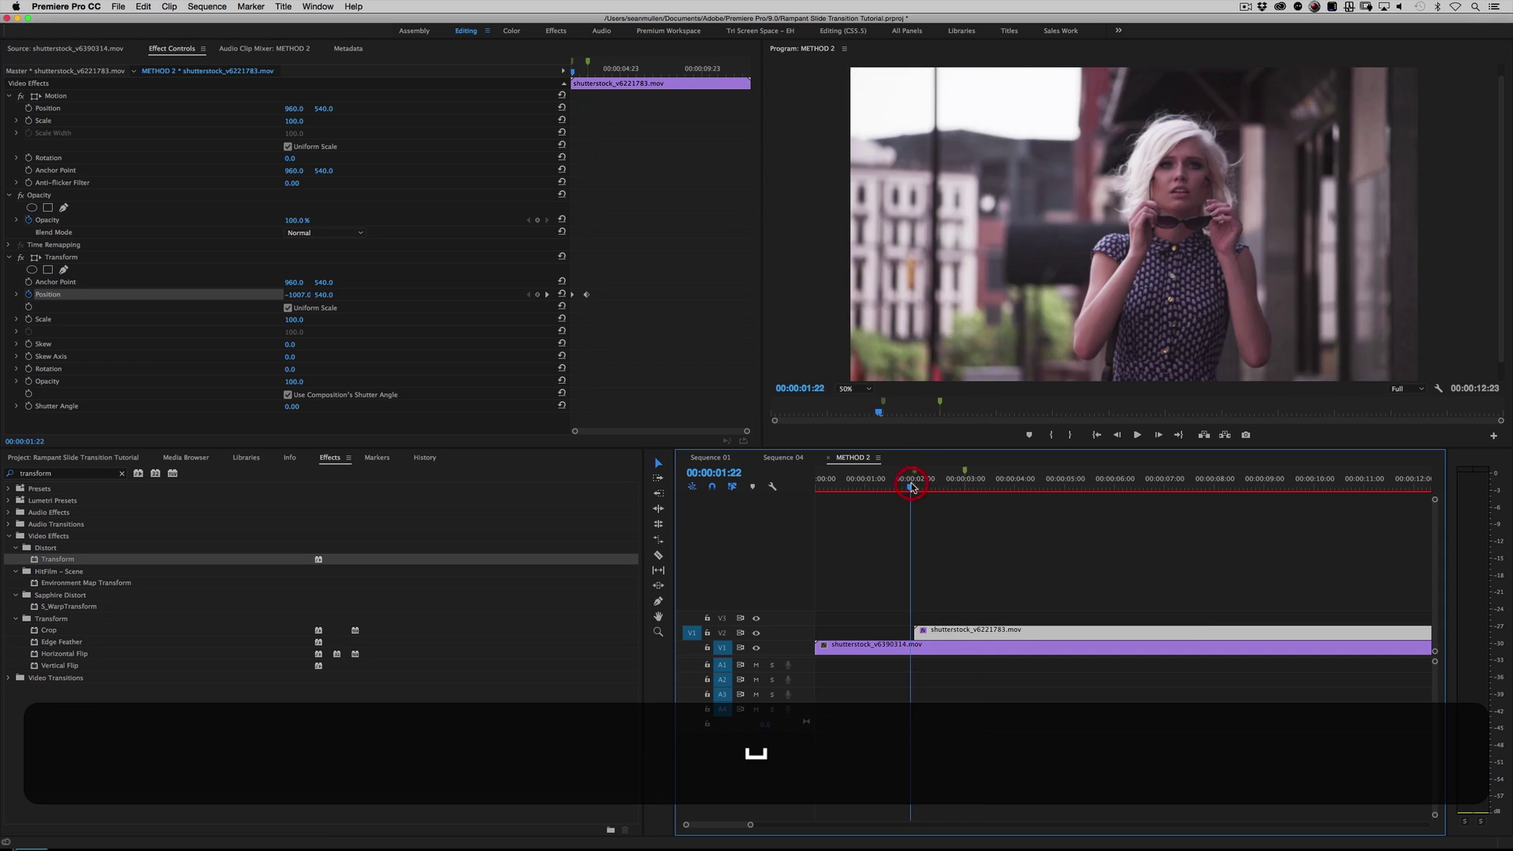
pyautogui.press('space')
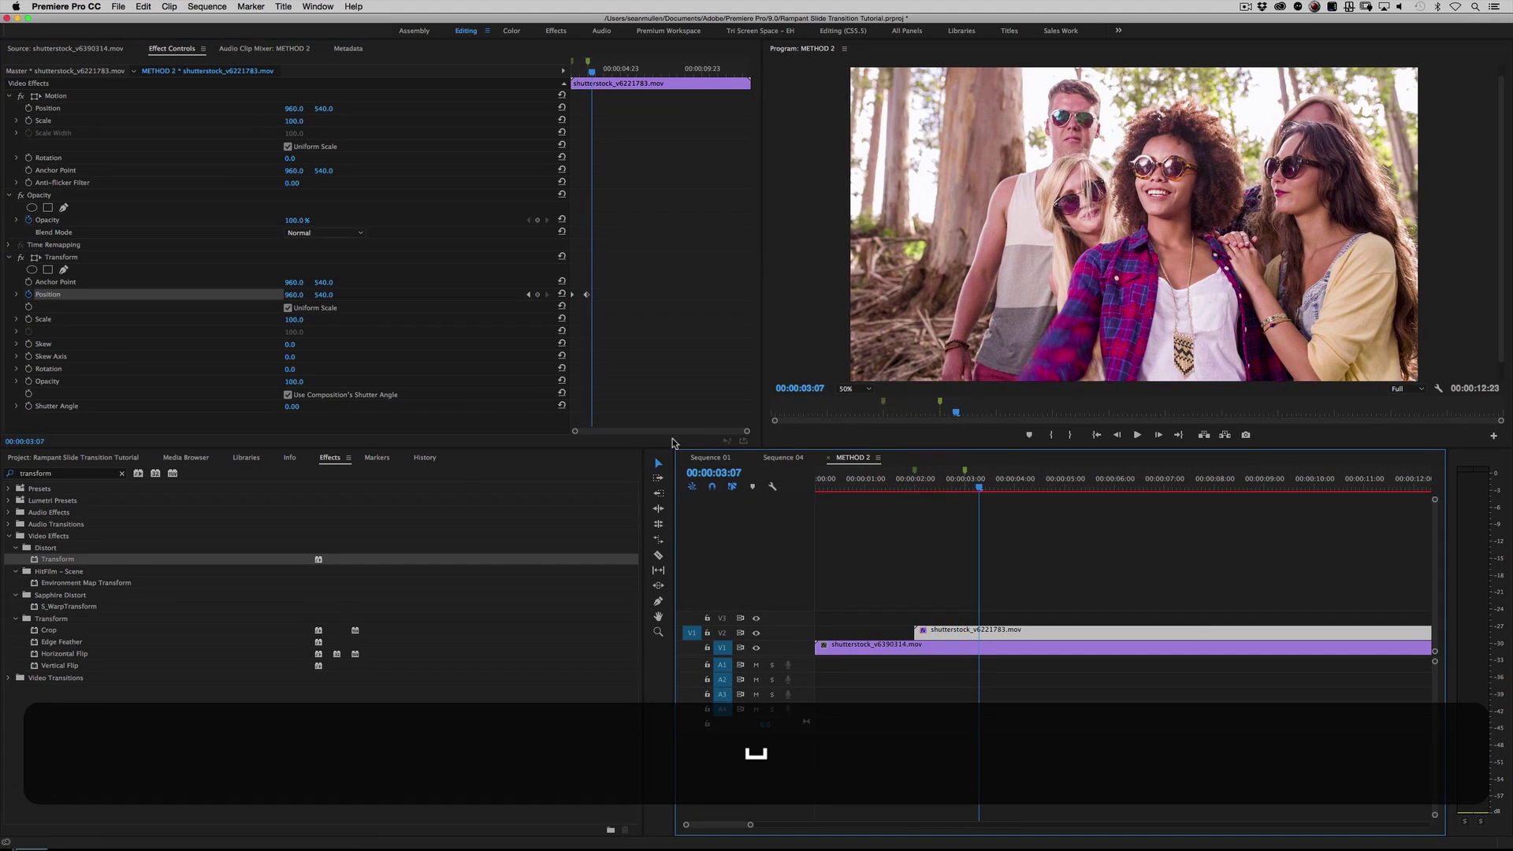
pyautogui.moveTo(938, 488)
pyautogui.mouseDown()
pyautogui.moveTo(995, 488)
pyautogui.moveTo(956, 481)
pyautogui.mouseUp()
pyautogui.moveTo(747, 431); pyautogui.dragTo(675, 430)
# Set the Position keyframe's temporal interpolation to Ease In/Ease Out
pyautogui.rightClick(676, 294)
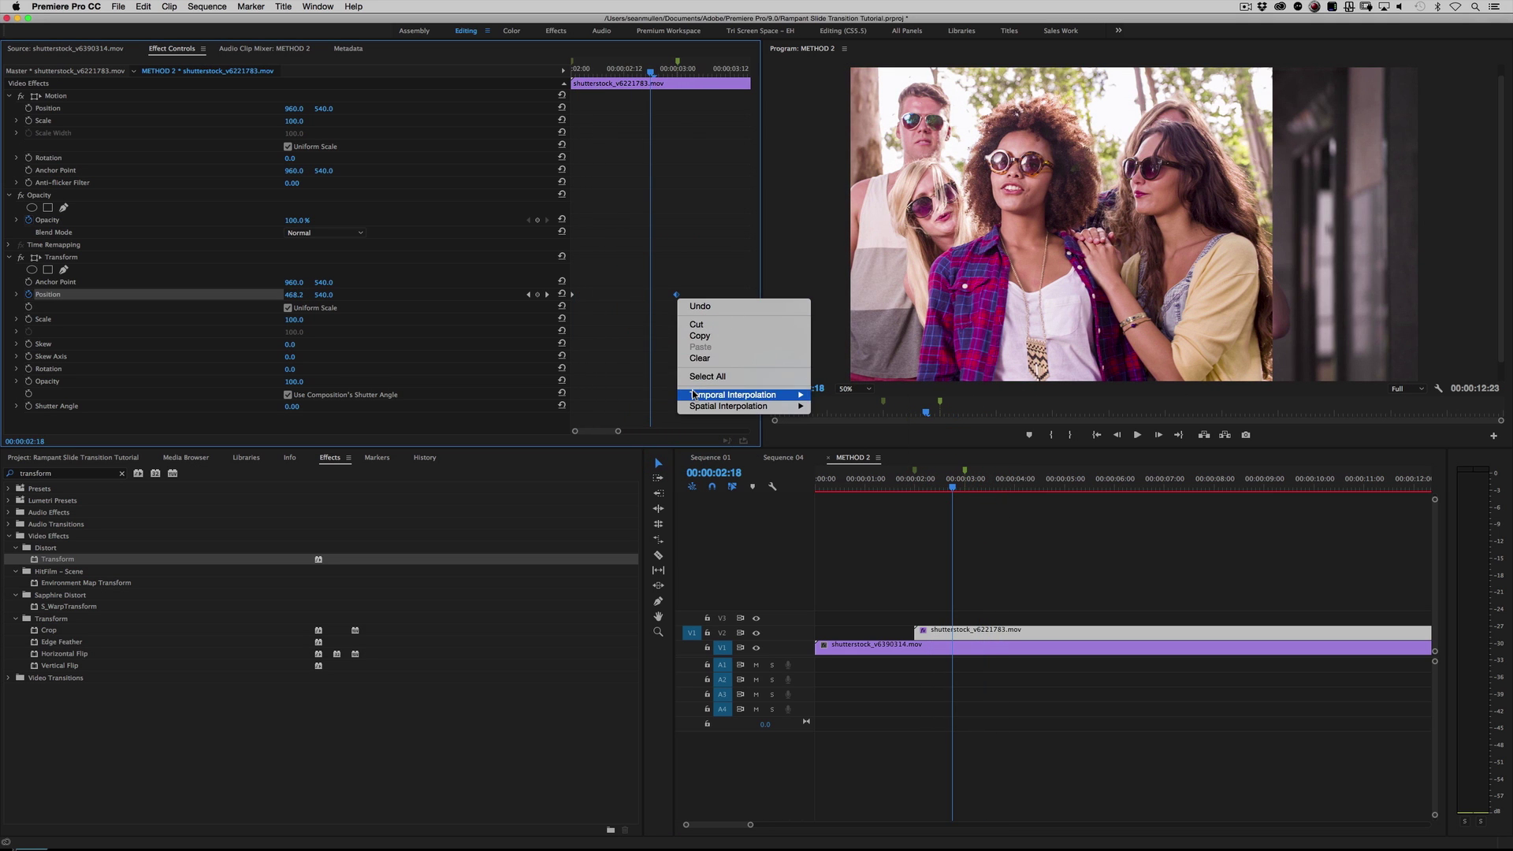
pyautogui.click(820, 459)
pyautogui.moveTo(617, 69); pyautogui.dragTo(526, 73)
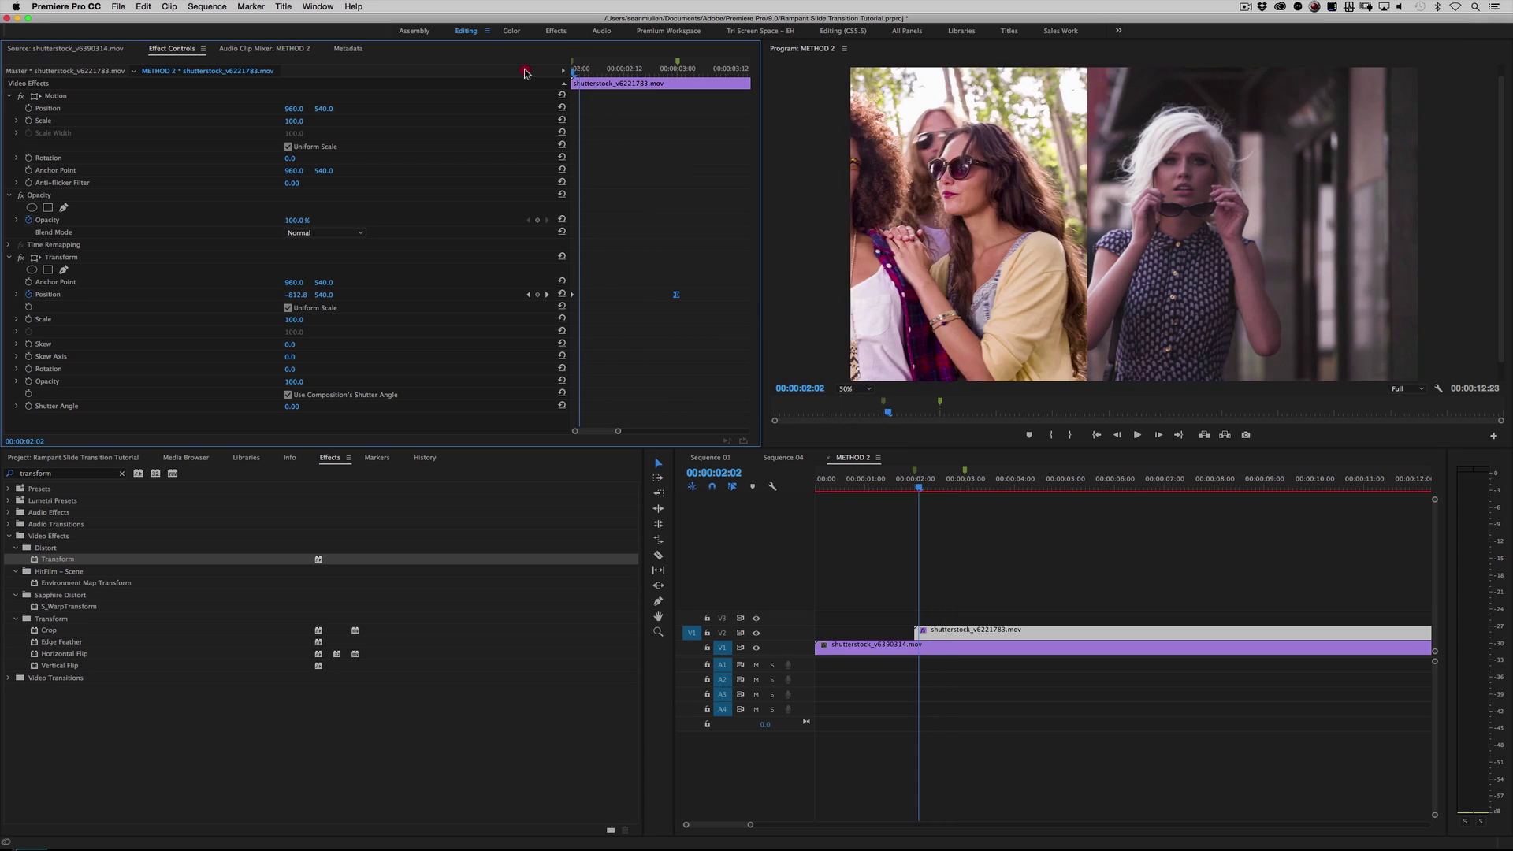
pyautogui.press('space')
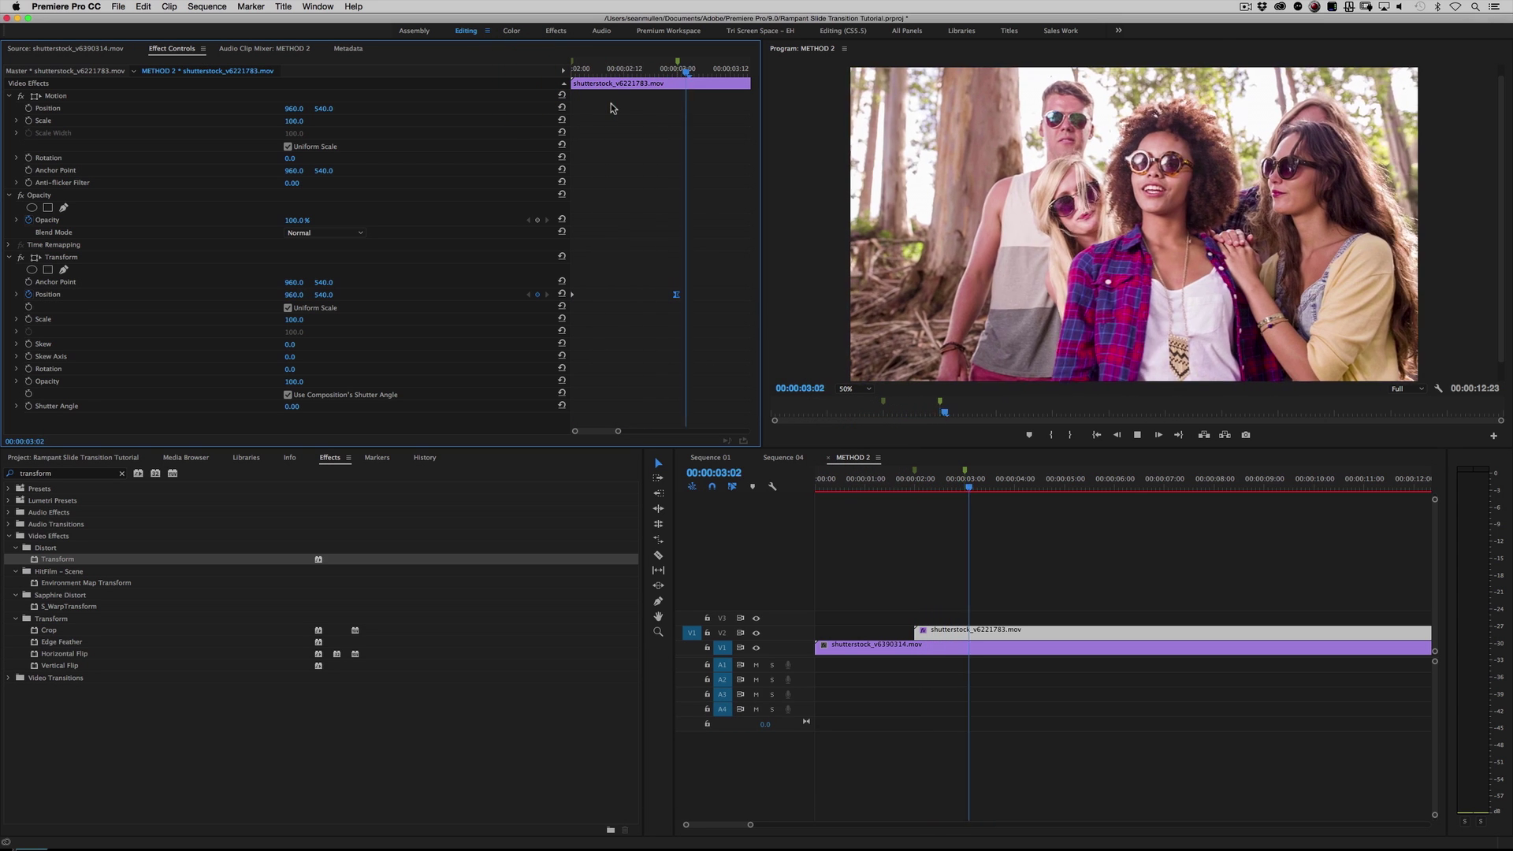
# Park mid-slide at 00:00:02:12 and turn off the composition shutter angle, using 360.00
pyautogui.press('space')
pyautogui.moveTo(622, 70); pyautogui.dragTo(524, 67)
pyautogui.press('space')
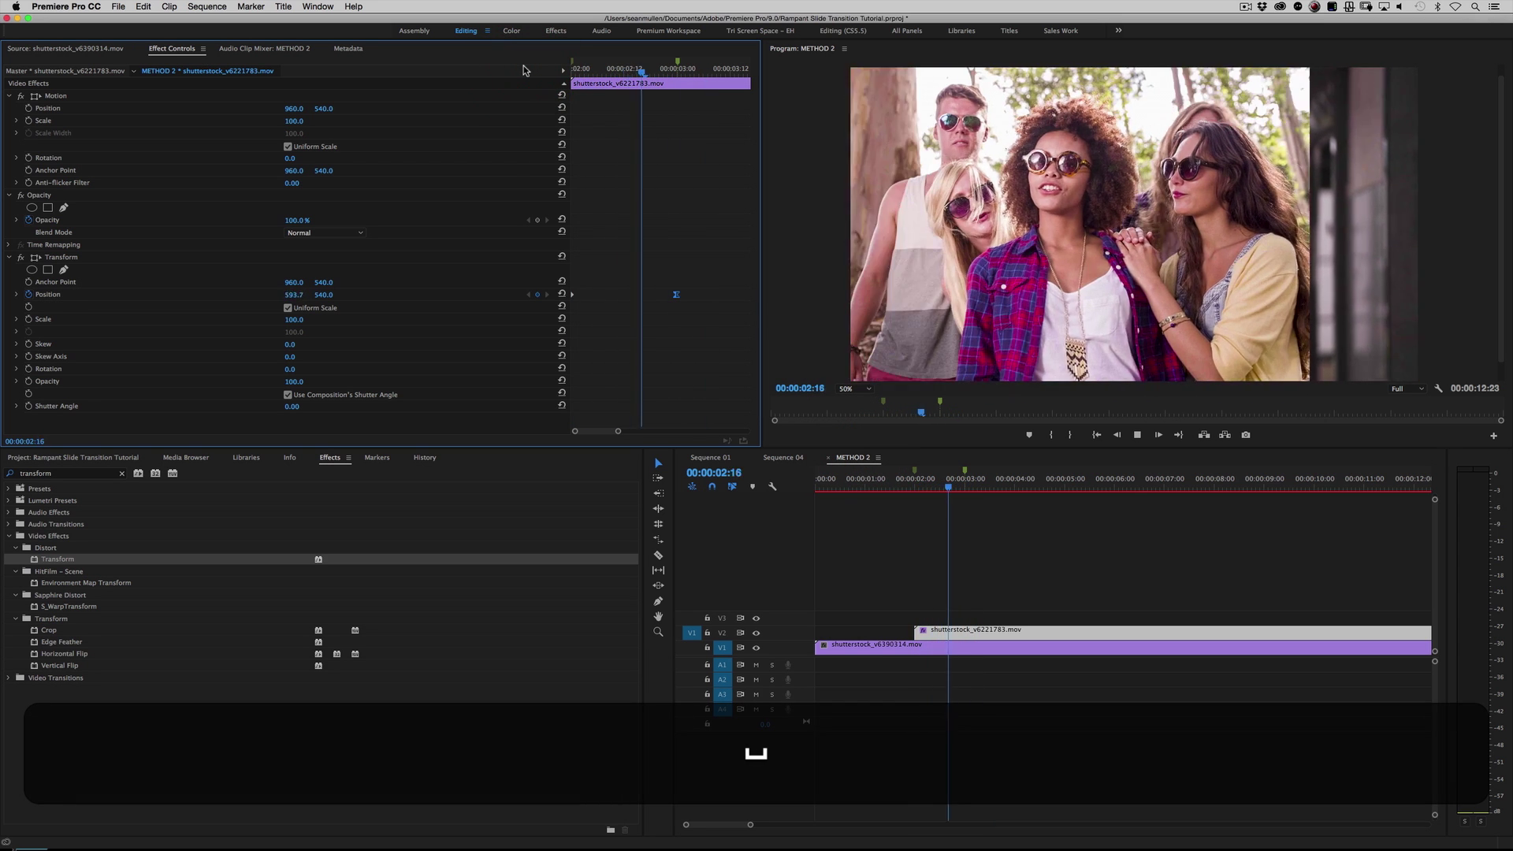
pyautogui.press('space')
pyautogui.moveTo(948, 482); pyautogui.dragTo(939, 483)
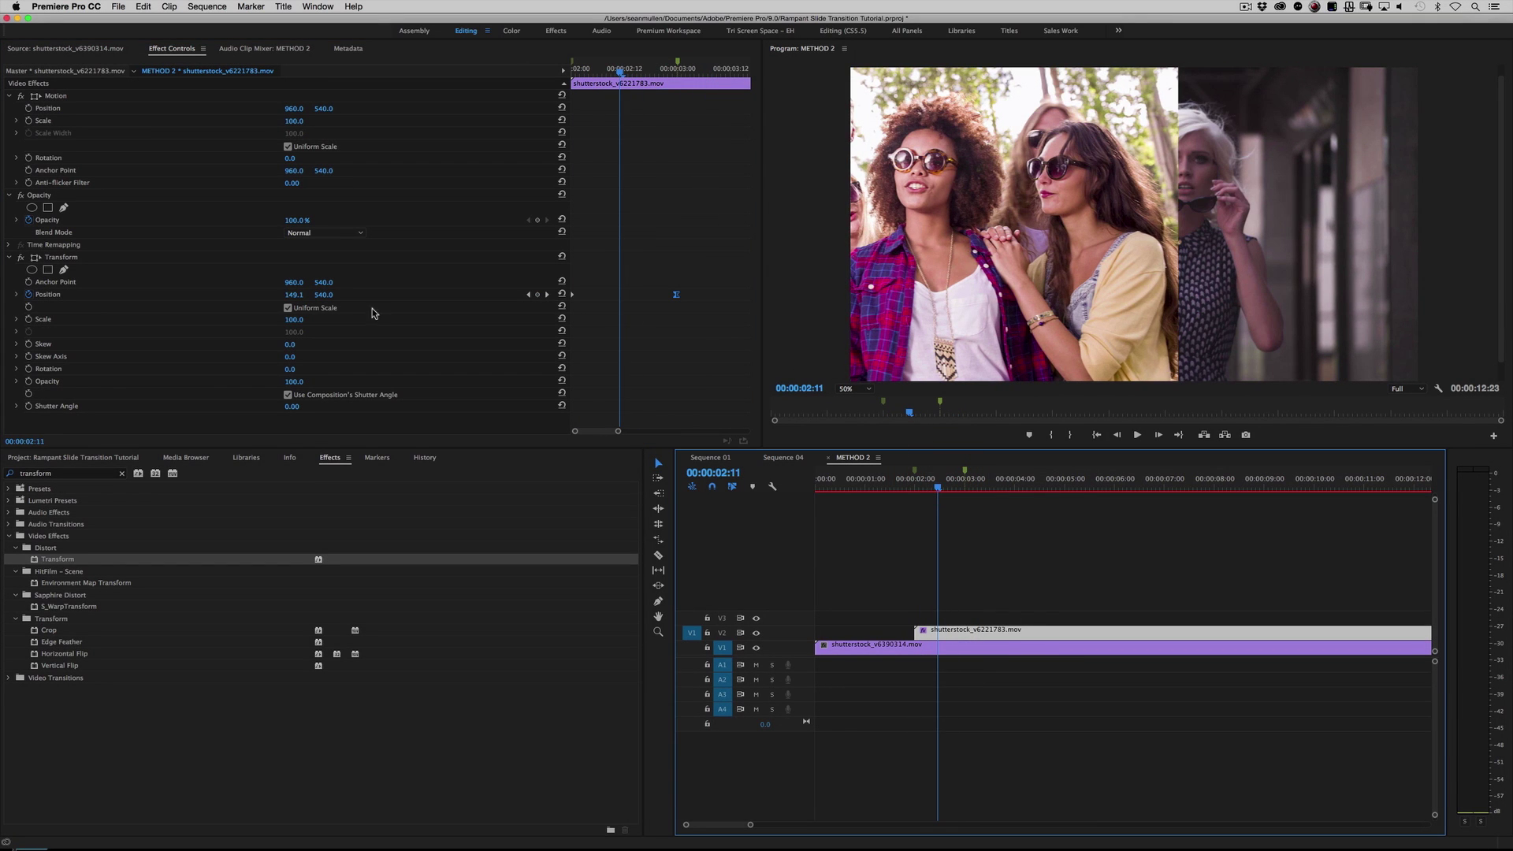
pyautogui.click(288, 395)
pyautogui.click(292, 407)
pyautogui.write('360')
pyautogui.press('Return')
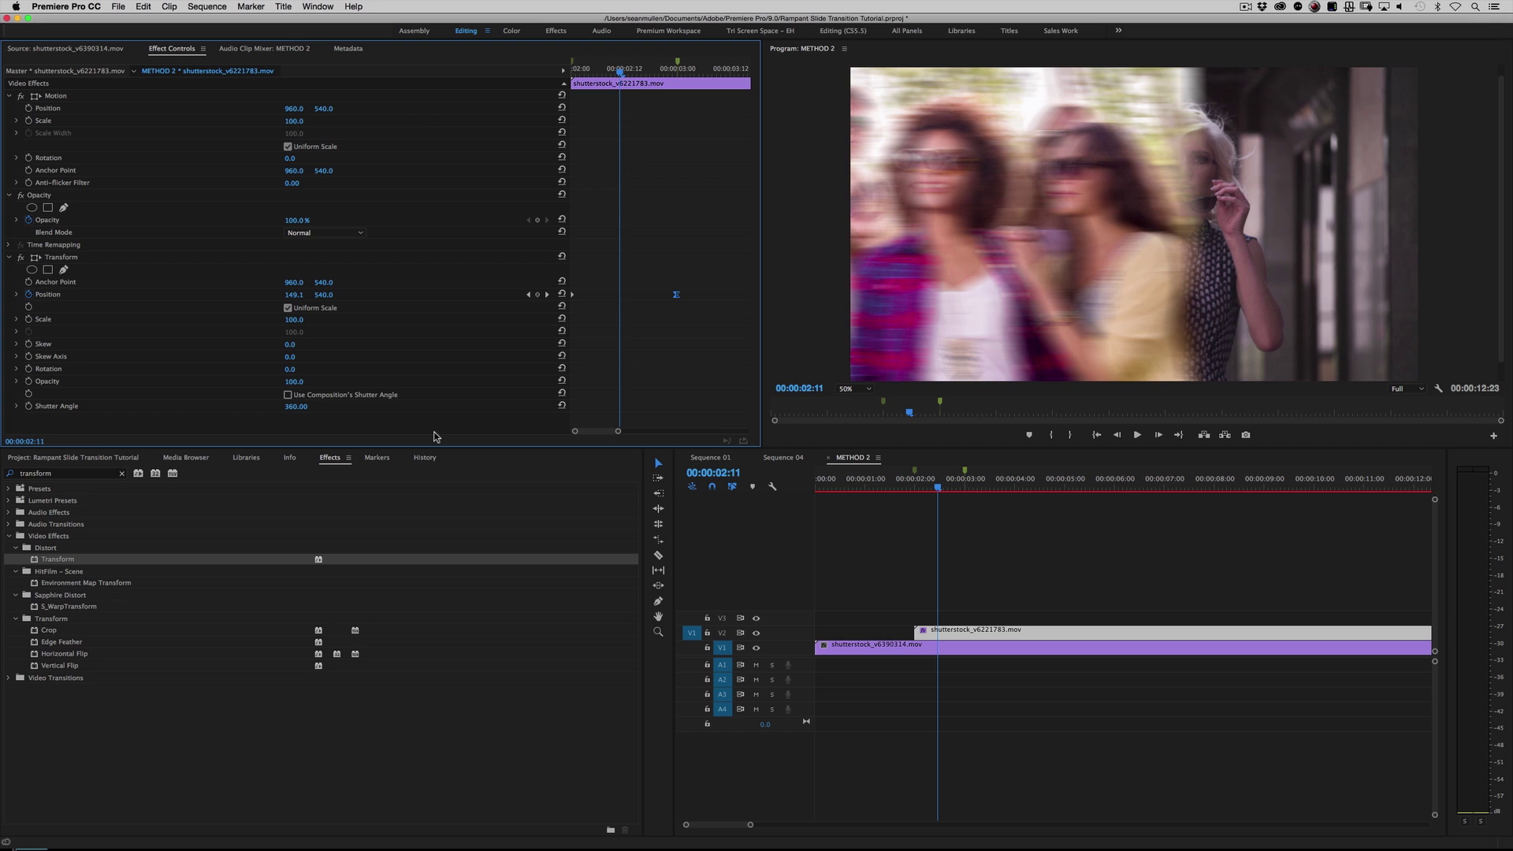
pyautogui.click(304, 408)
pyautogui.write('180')
pyautogui.press('Return')
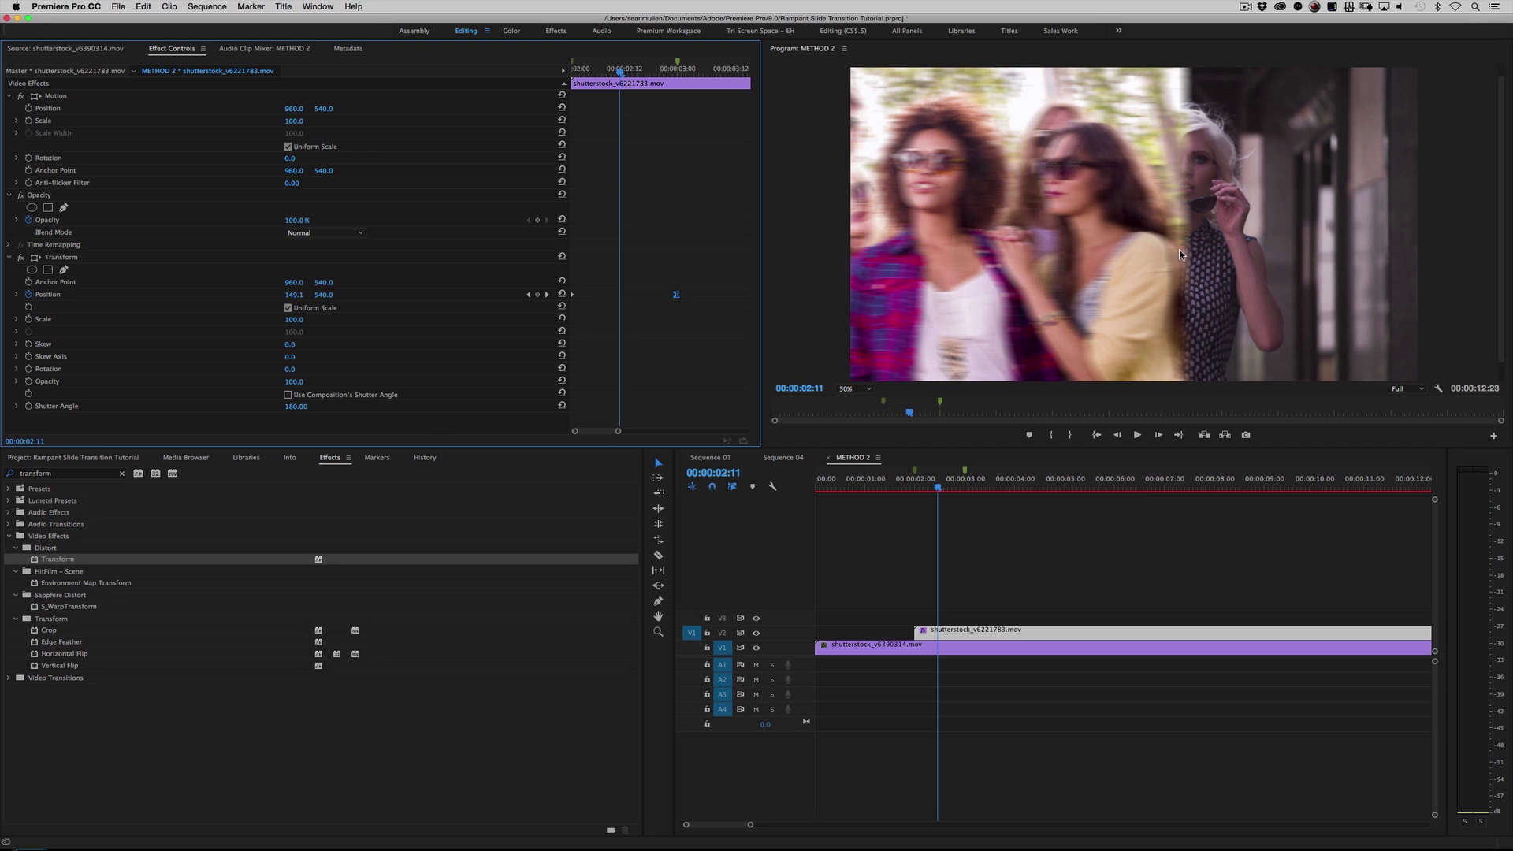
pyautogui.click(298, 407)
pyautogui.write('90')
pyautogui.press('Return')
pyautogui.click(301, 406)
pyautogui.write('360')
pyautogui.press('Return')
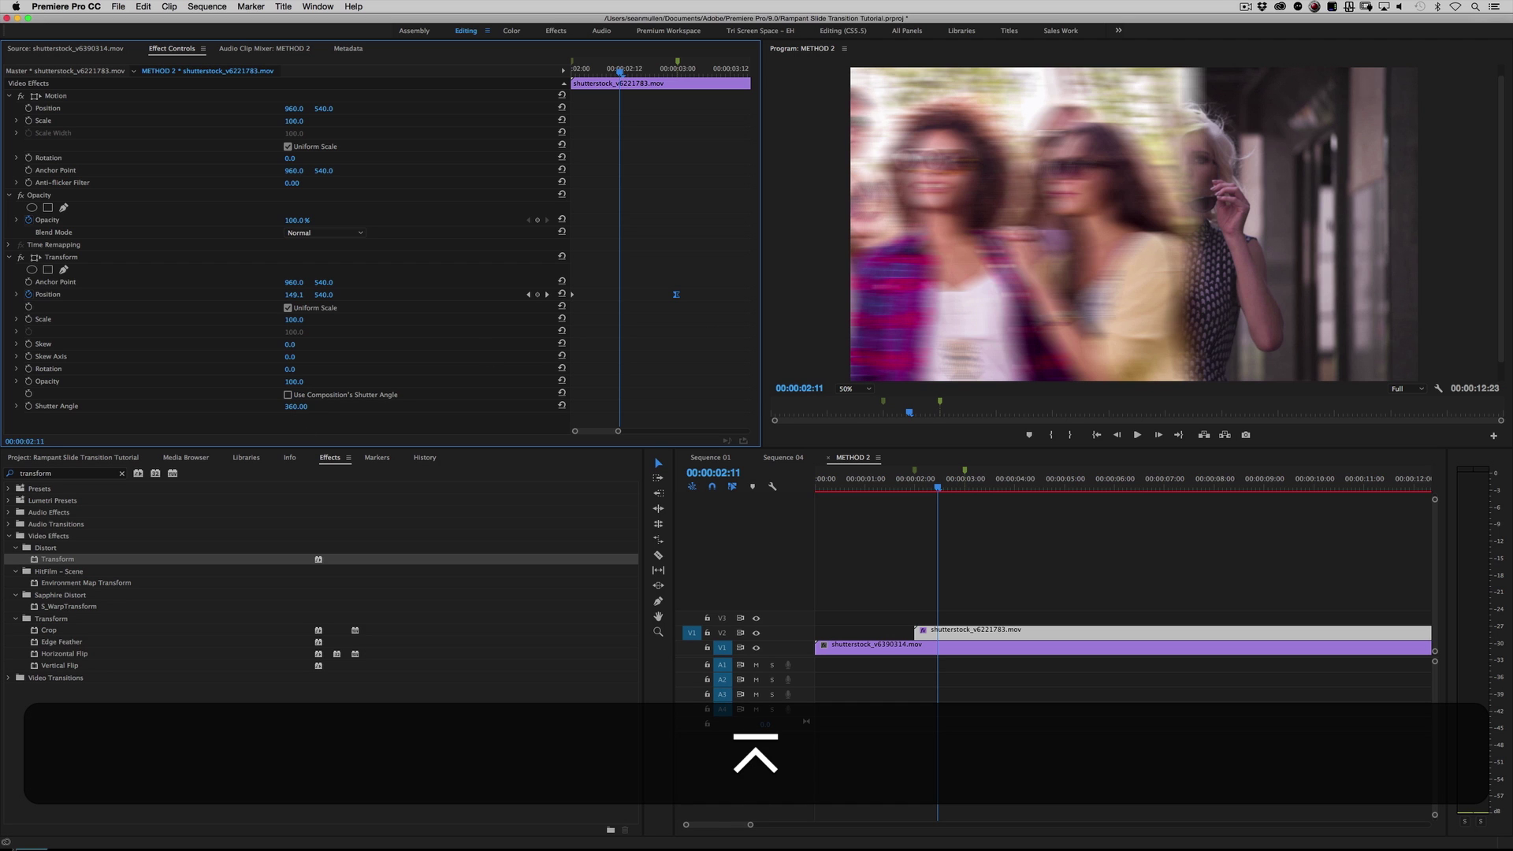
pyautogui.click(882, 480)
pyautogui.press('space')
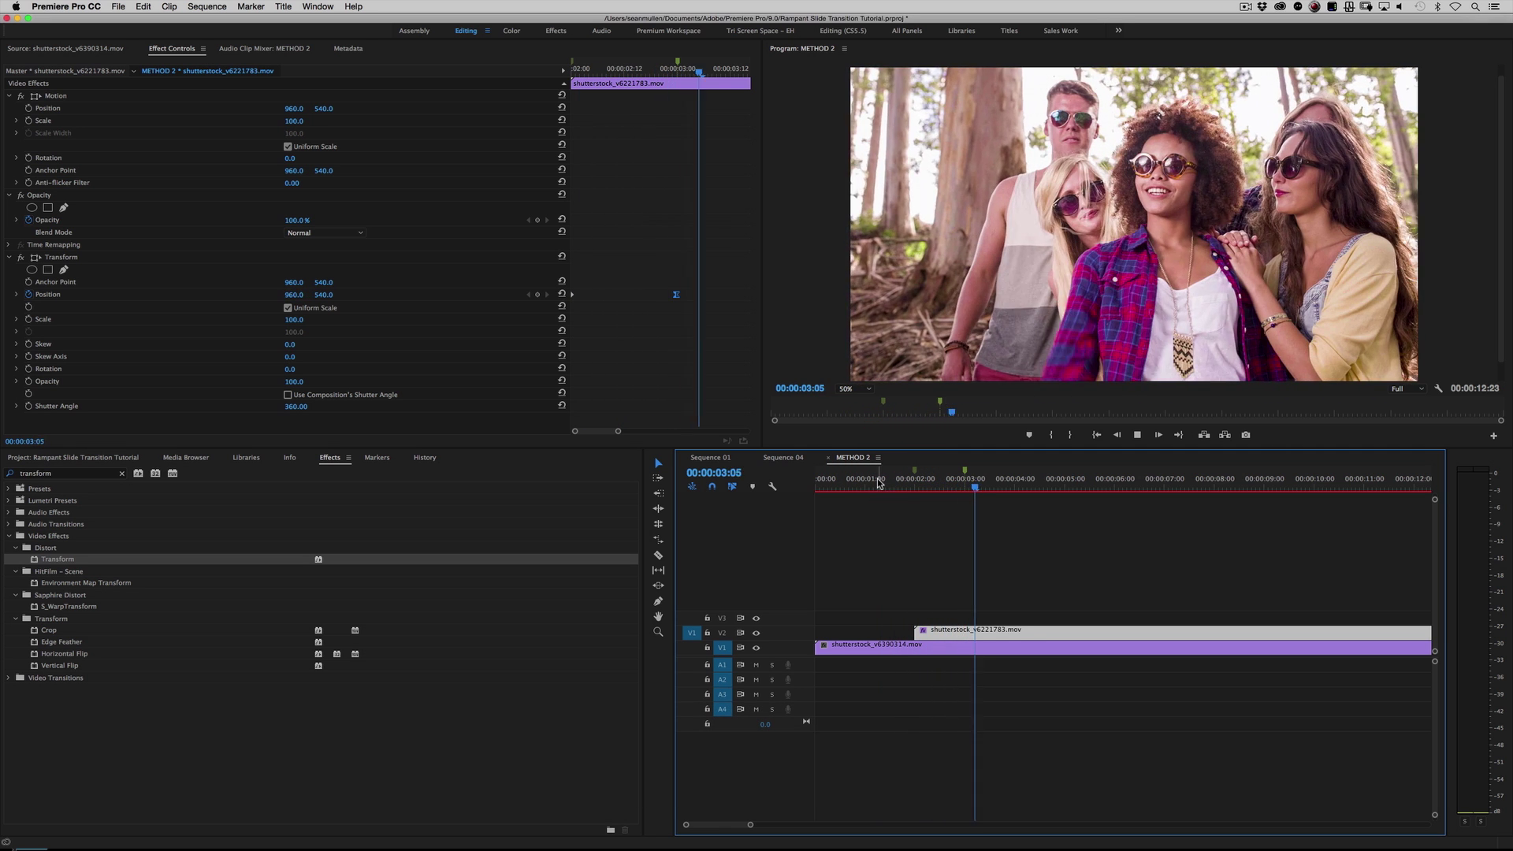
pyautogui.press('space')
pyautogui.click(896, 481)
pyautogui.press('space')
pyautogui.press('space')
pyautogui.click(895, 482)
pyautogui.press('space')
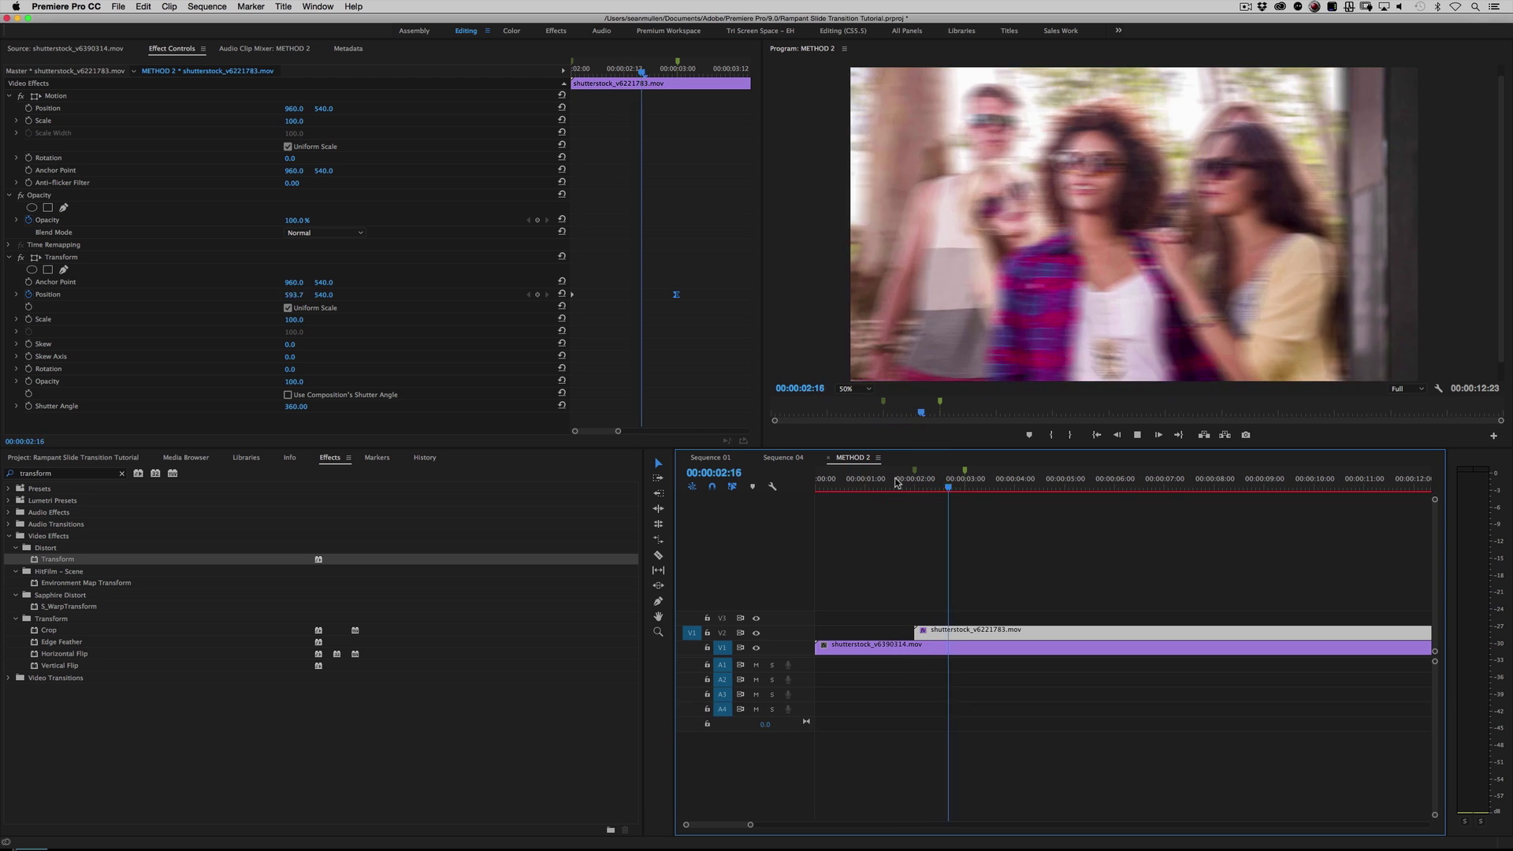
pyautogui.press('space')
pyautogui.click(895, 483)
pyautogui.press('space')
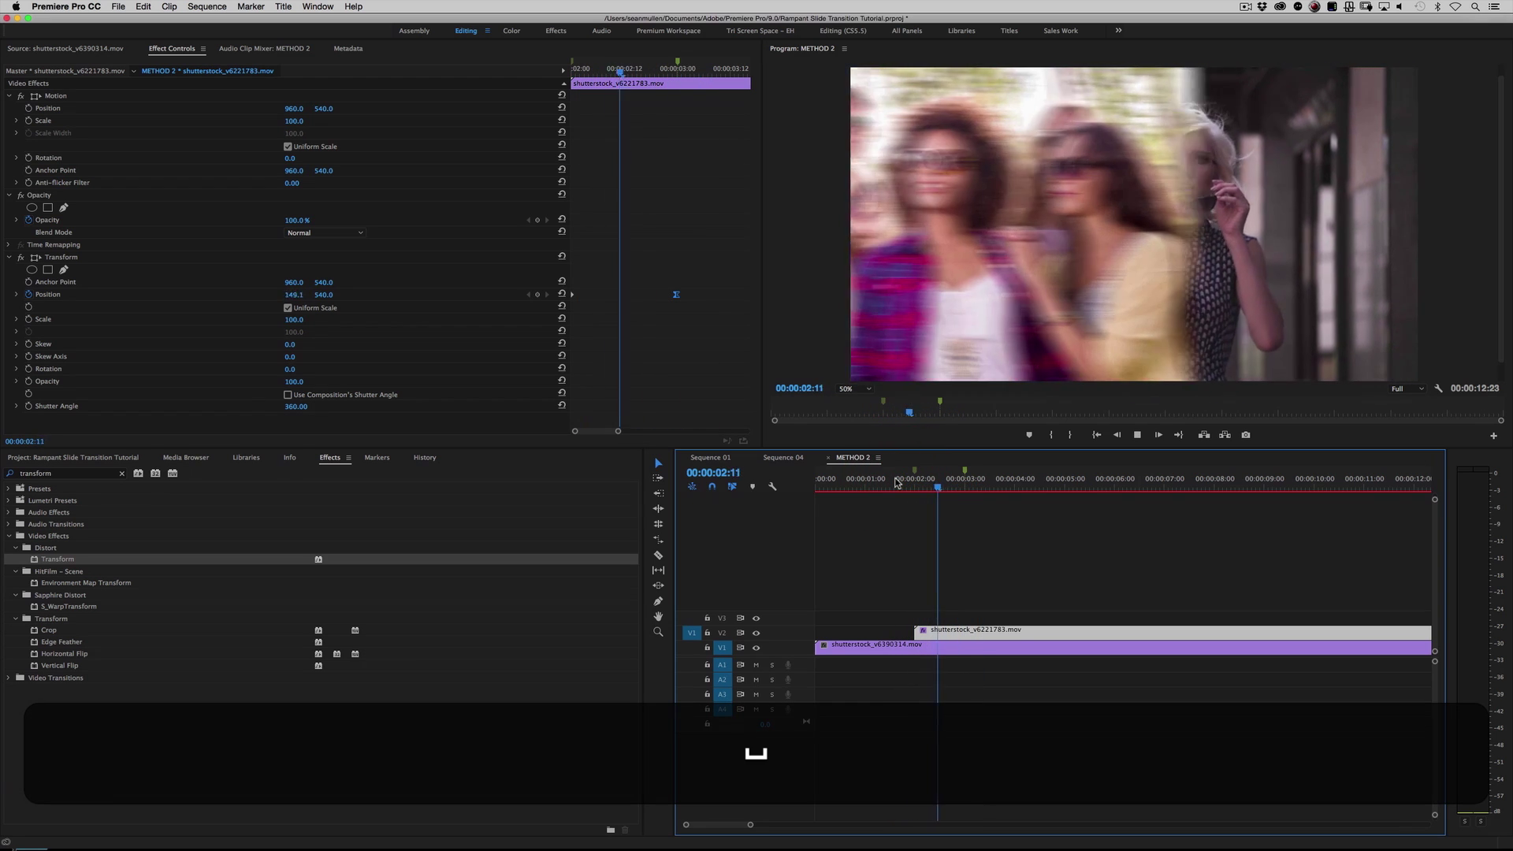
pyautogui.press('space')
pyautogui.click(895, 482)
pyautogui.press('space')
pyautogui.press('space')
pyautogui.click(895, 482)
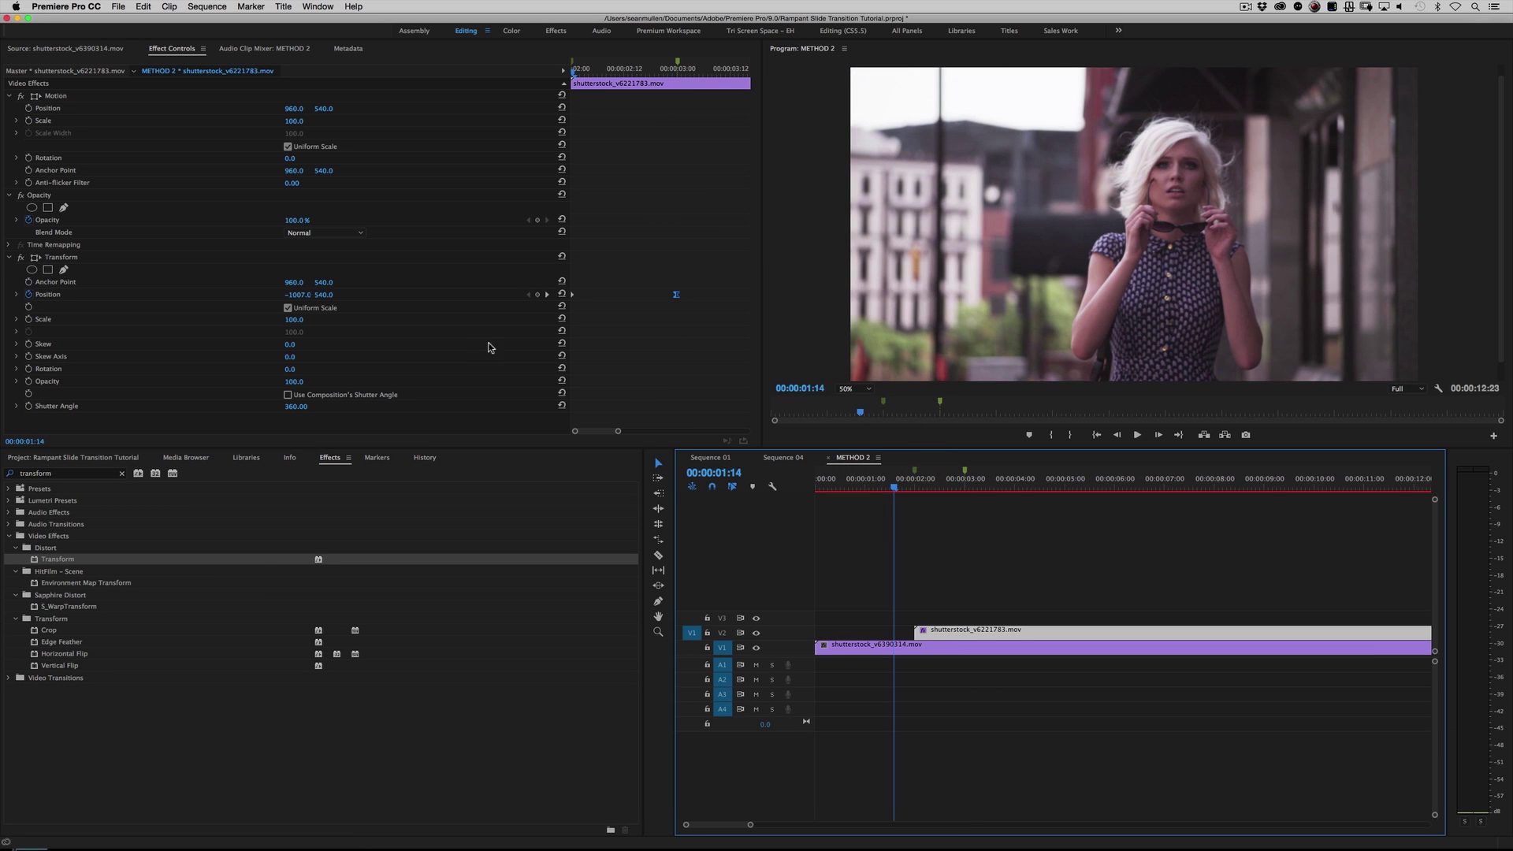
# Try a rightward slide with Position X 1744 at 00:00:02:00, then undo it
pyautogui.click(546, 295)
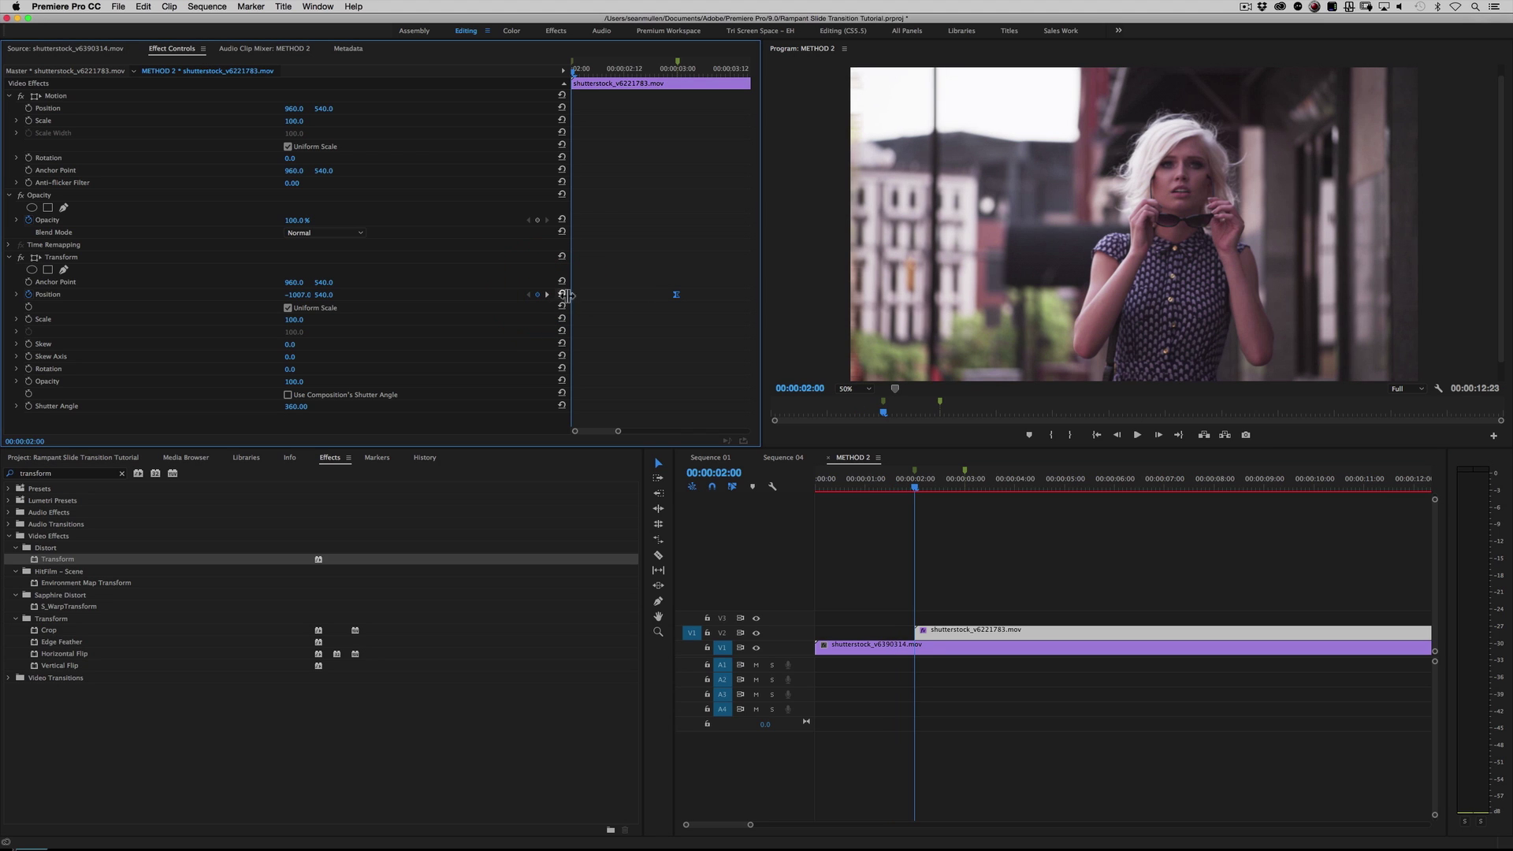
pyautogui.click(562, 295)
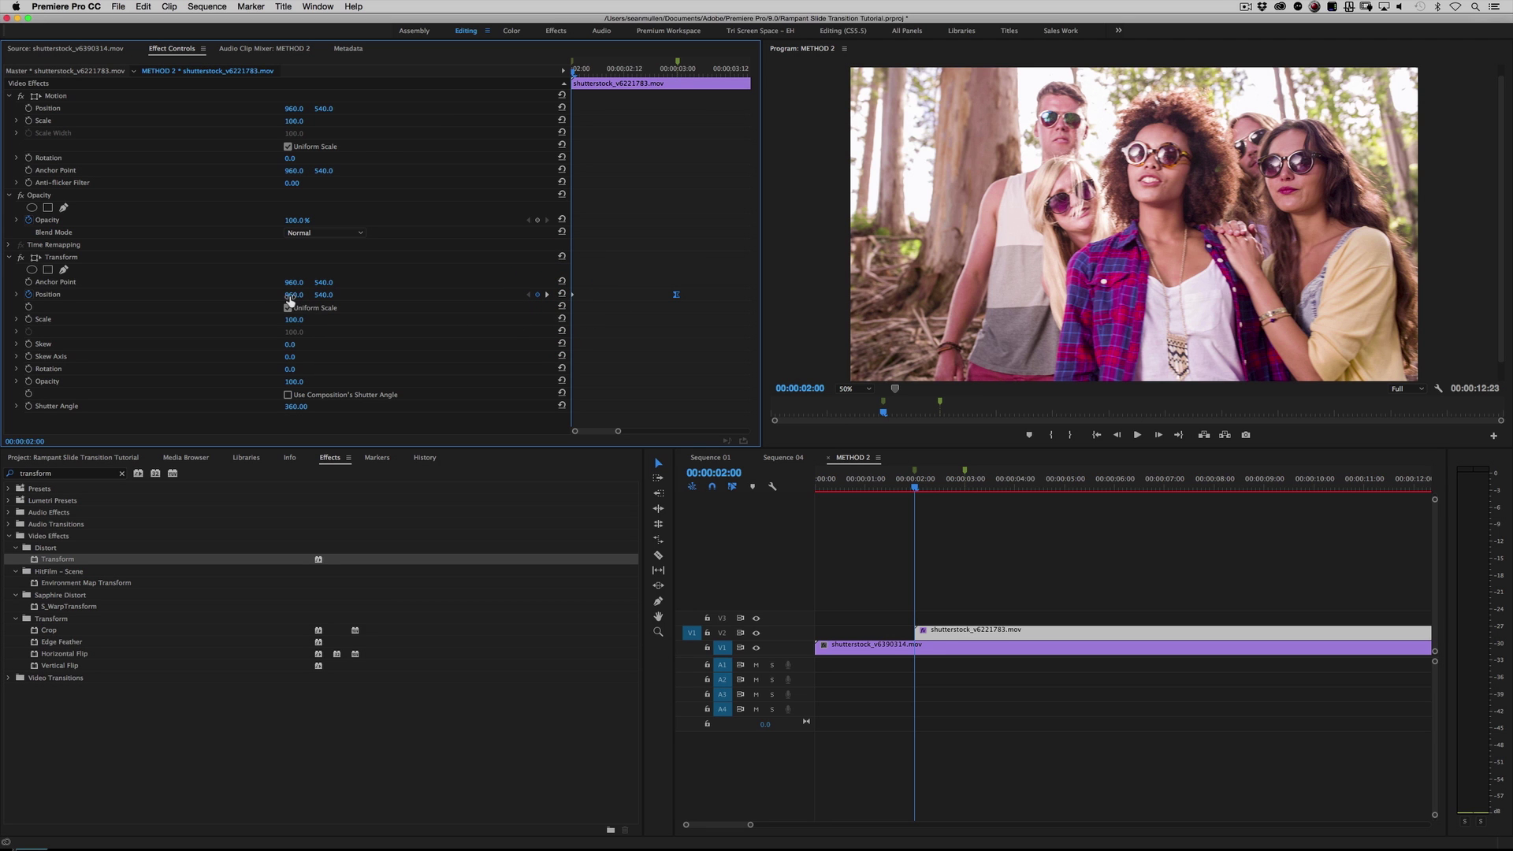
pyautogui.moveTo(293, 295); pyautogui.dragTo(798, 294)
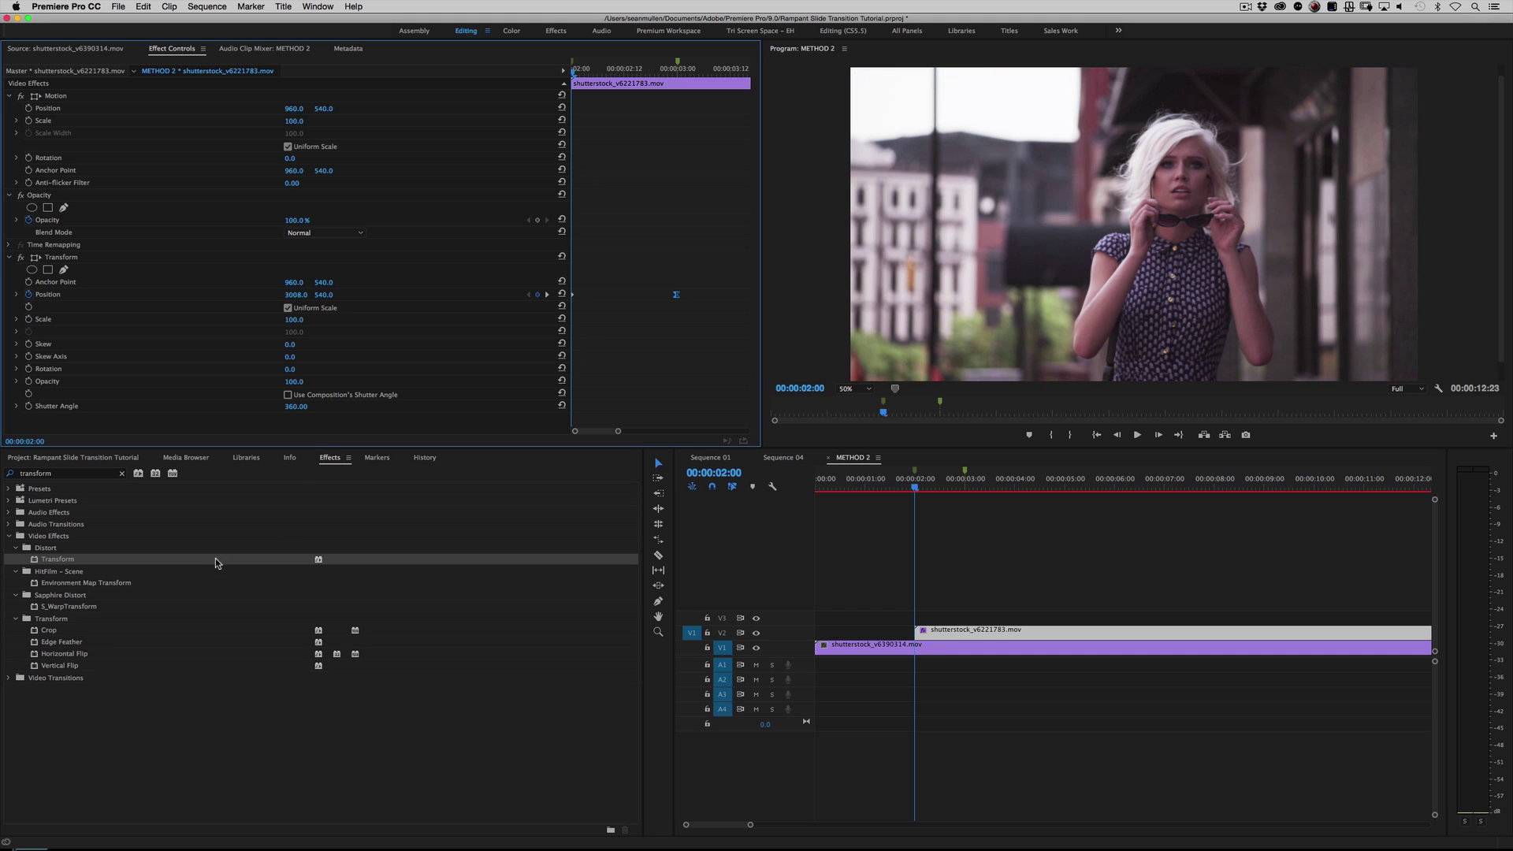
pyautogui.click(872, 541)
pyautogui.press('space')
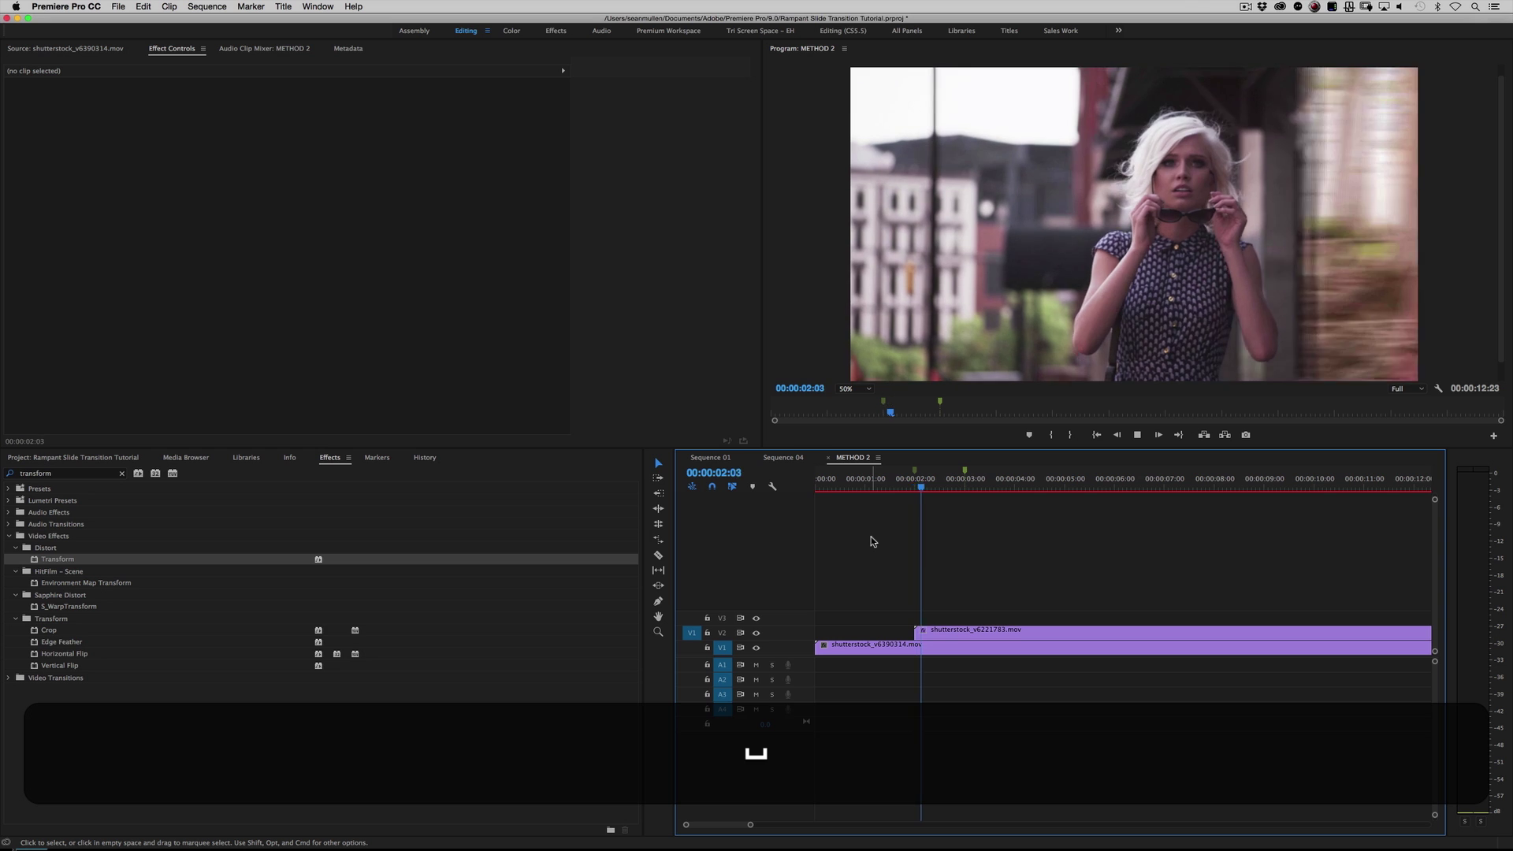
pyautogui.press('space')
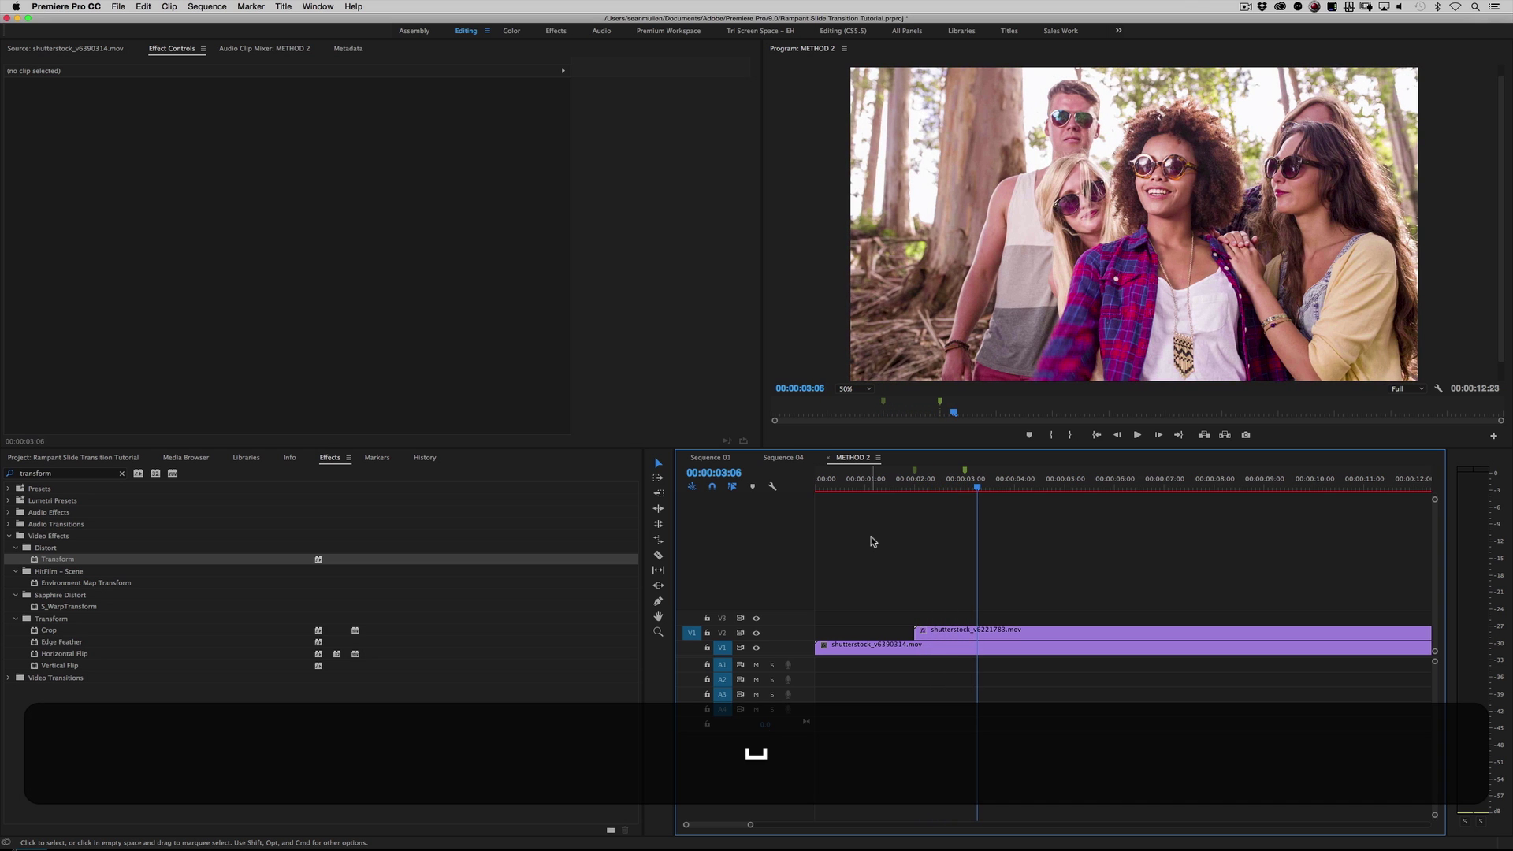
pyautogui.press('super+z')
pyautogui.click(915, 483)
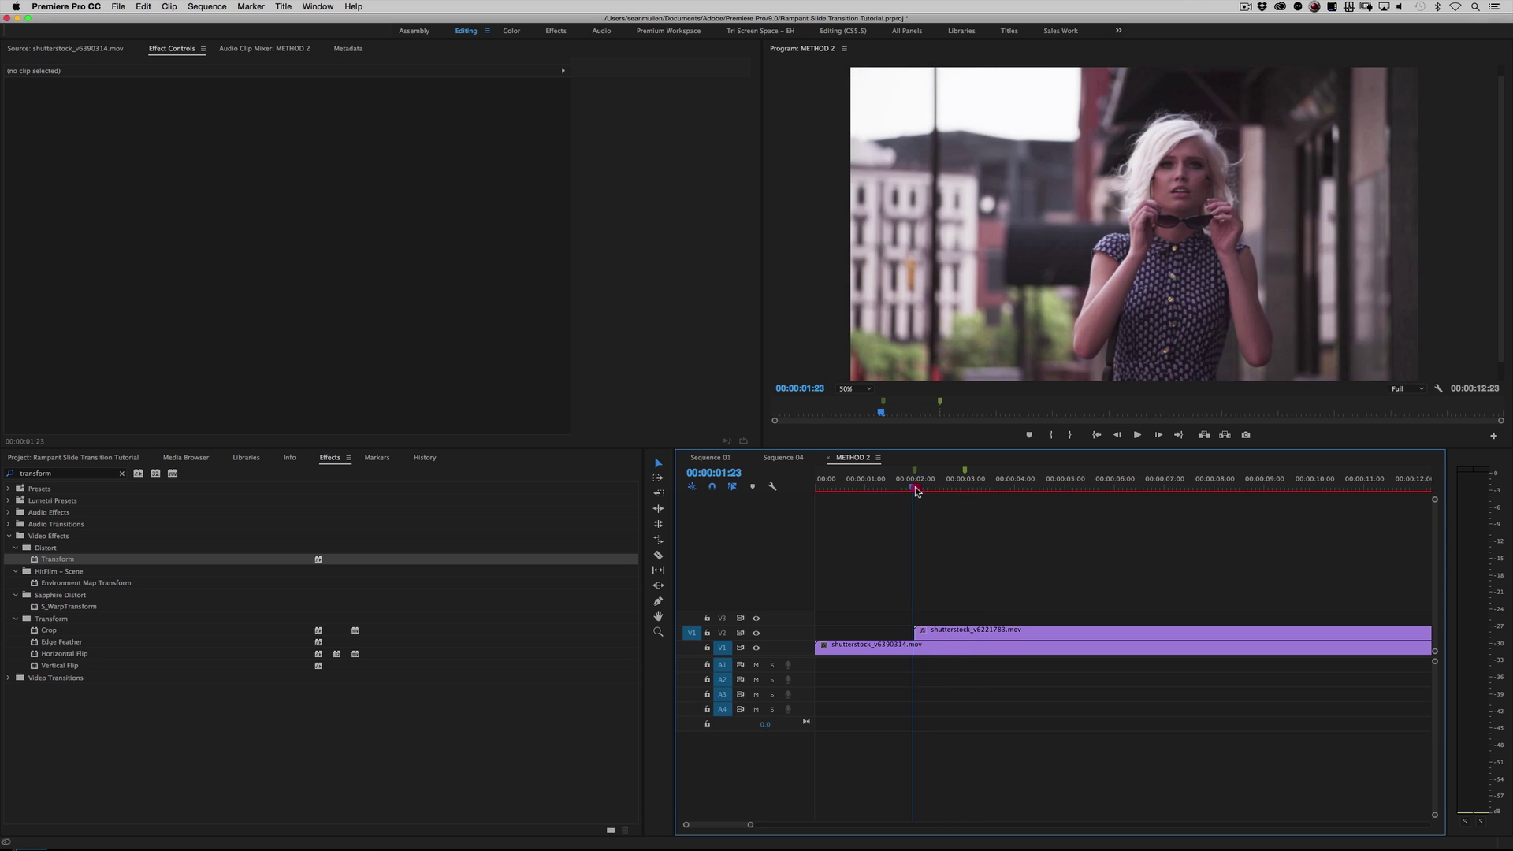
# Try an upward slide with Position Y -617 and play it back
pyautogui.click(960, 636)
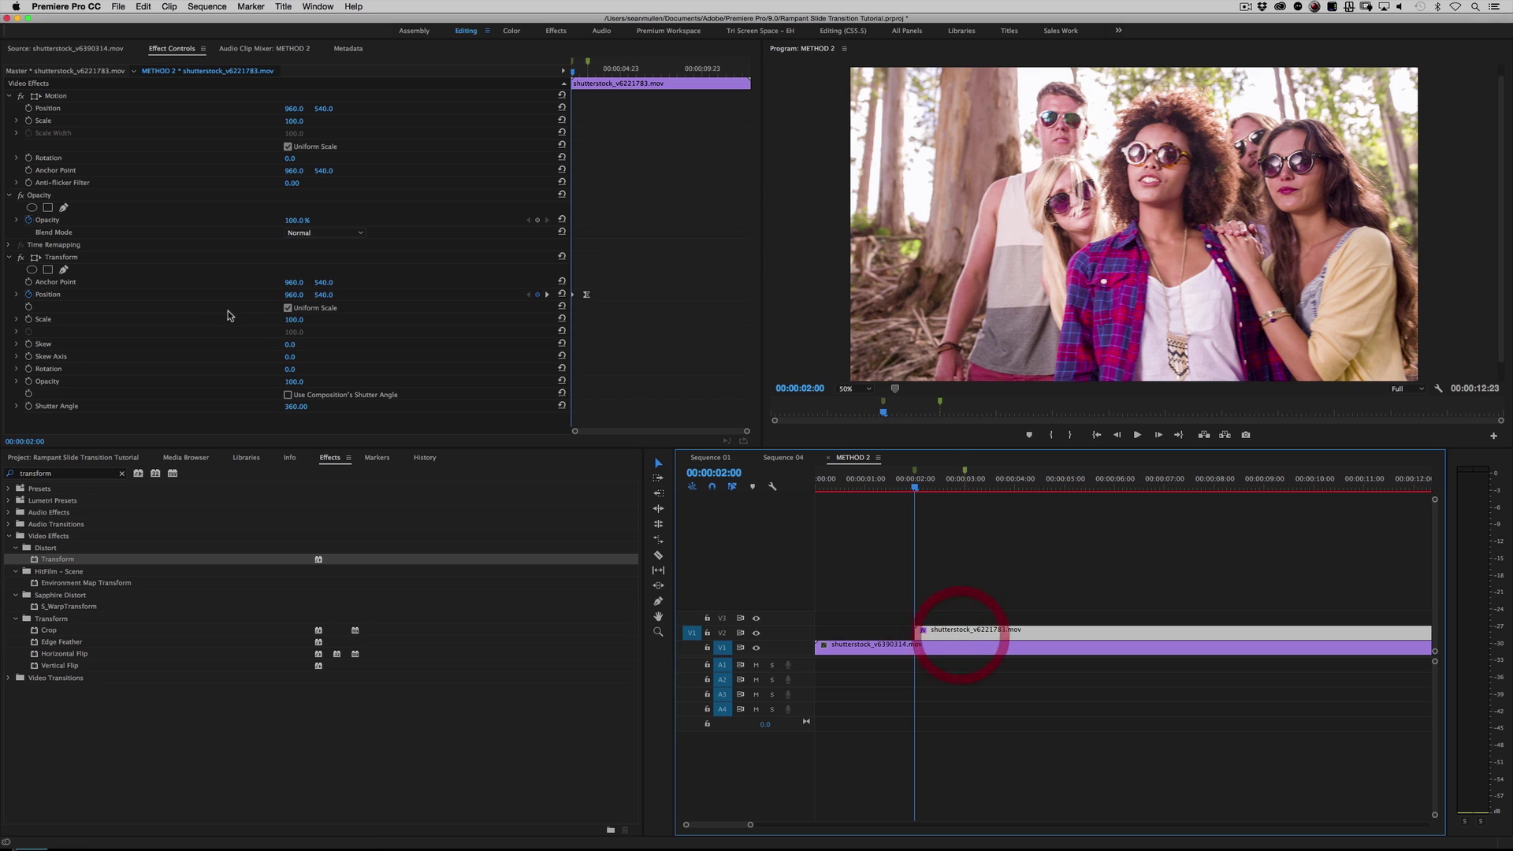
pyautogui.click(564, 296)
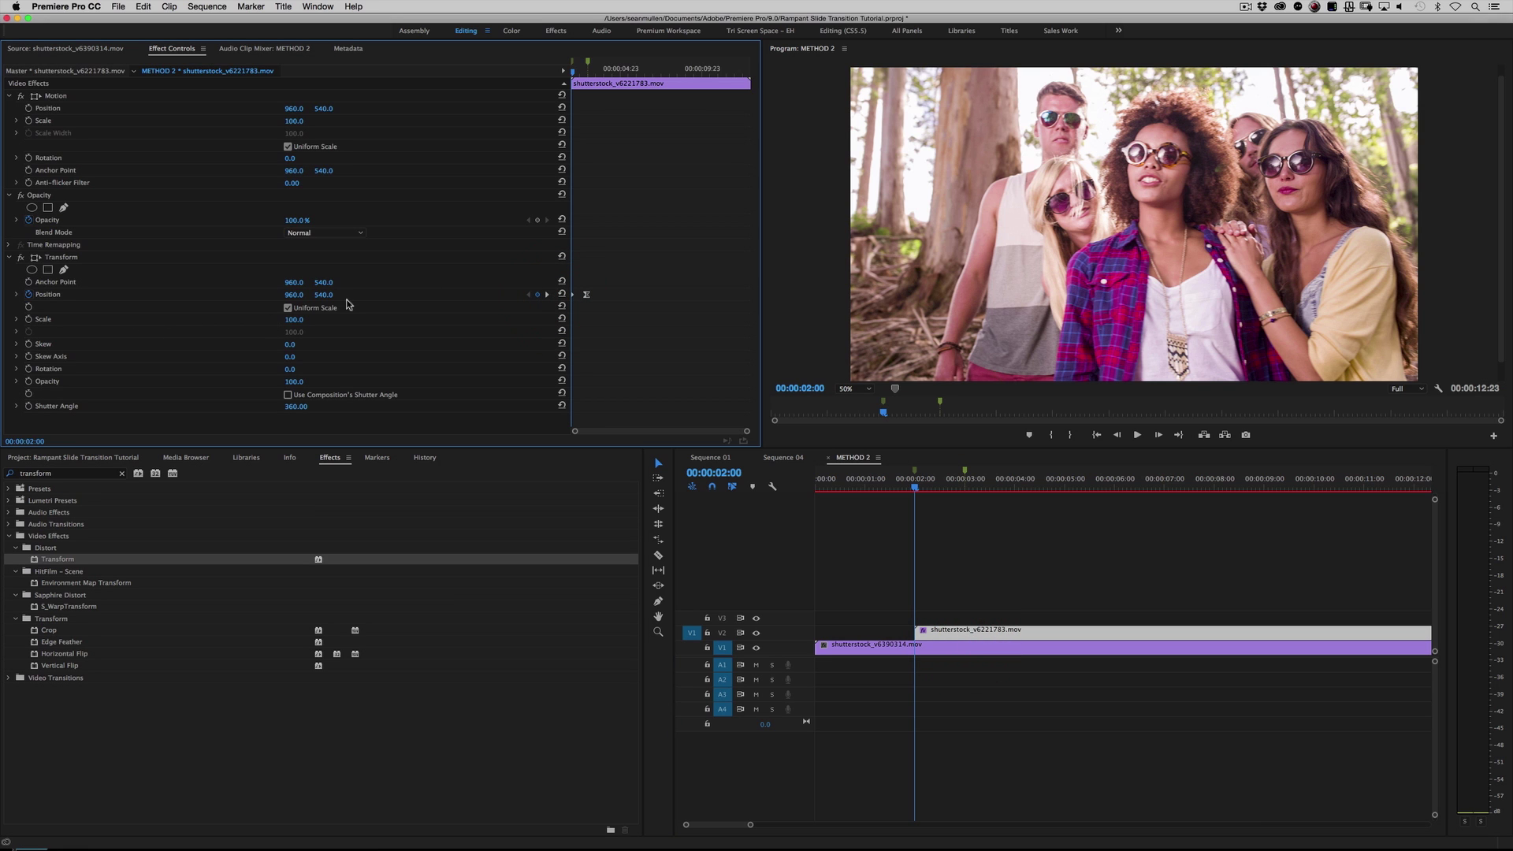
pyautogui.moveTo(331, 297); pyautogui.dragTo(48, 297)
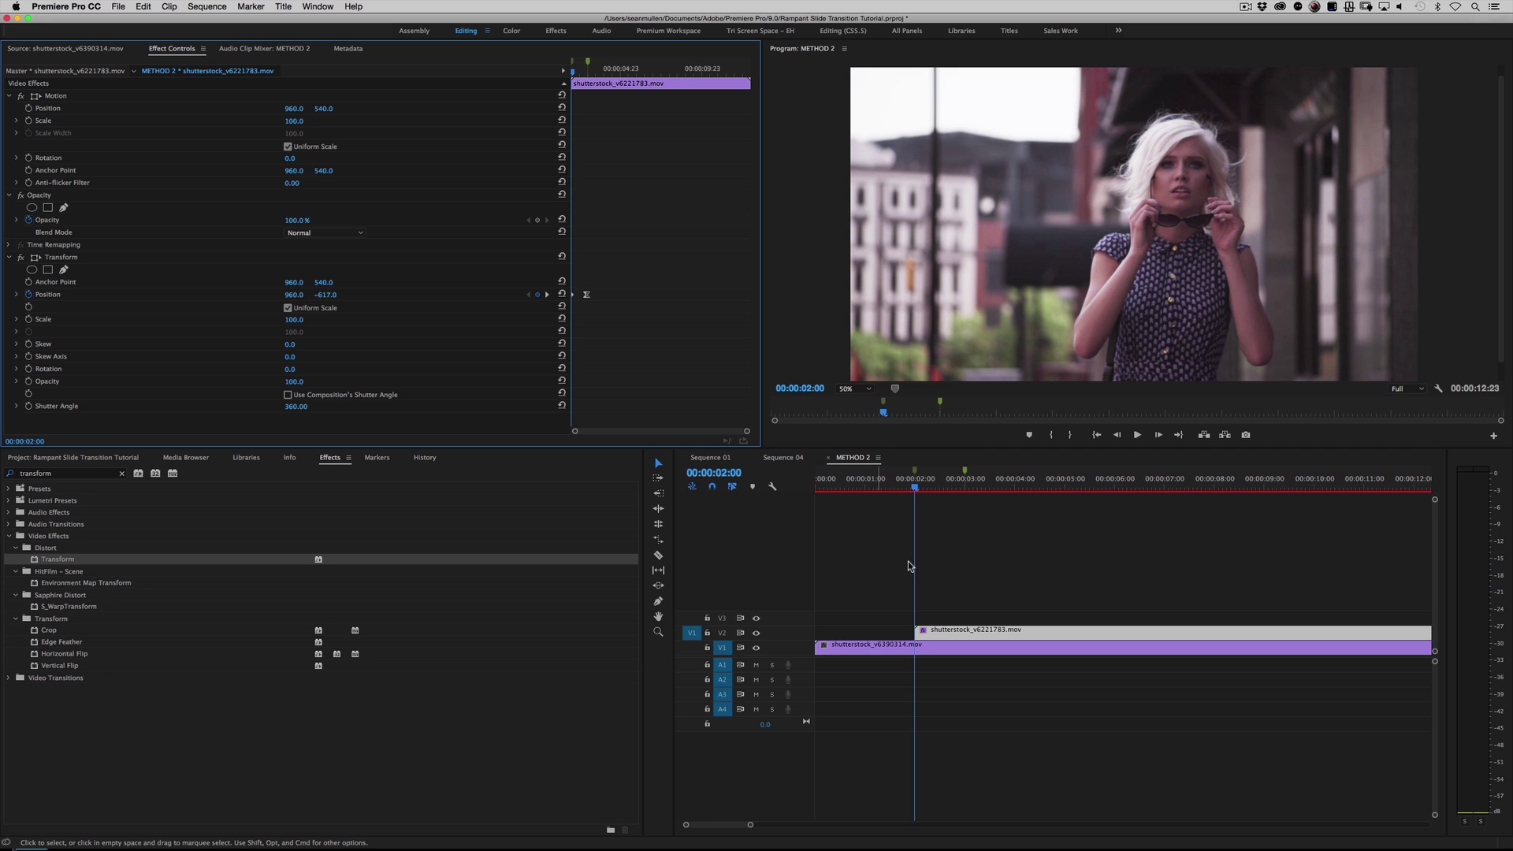
pyautogui.click(875, 549)
pyautogui.press('space')
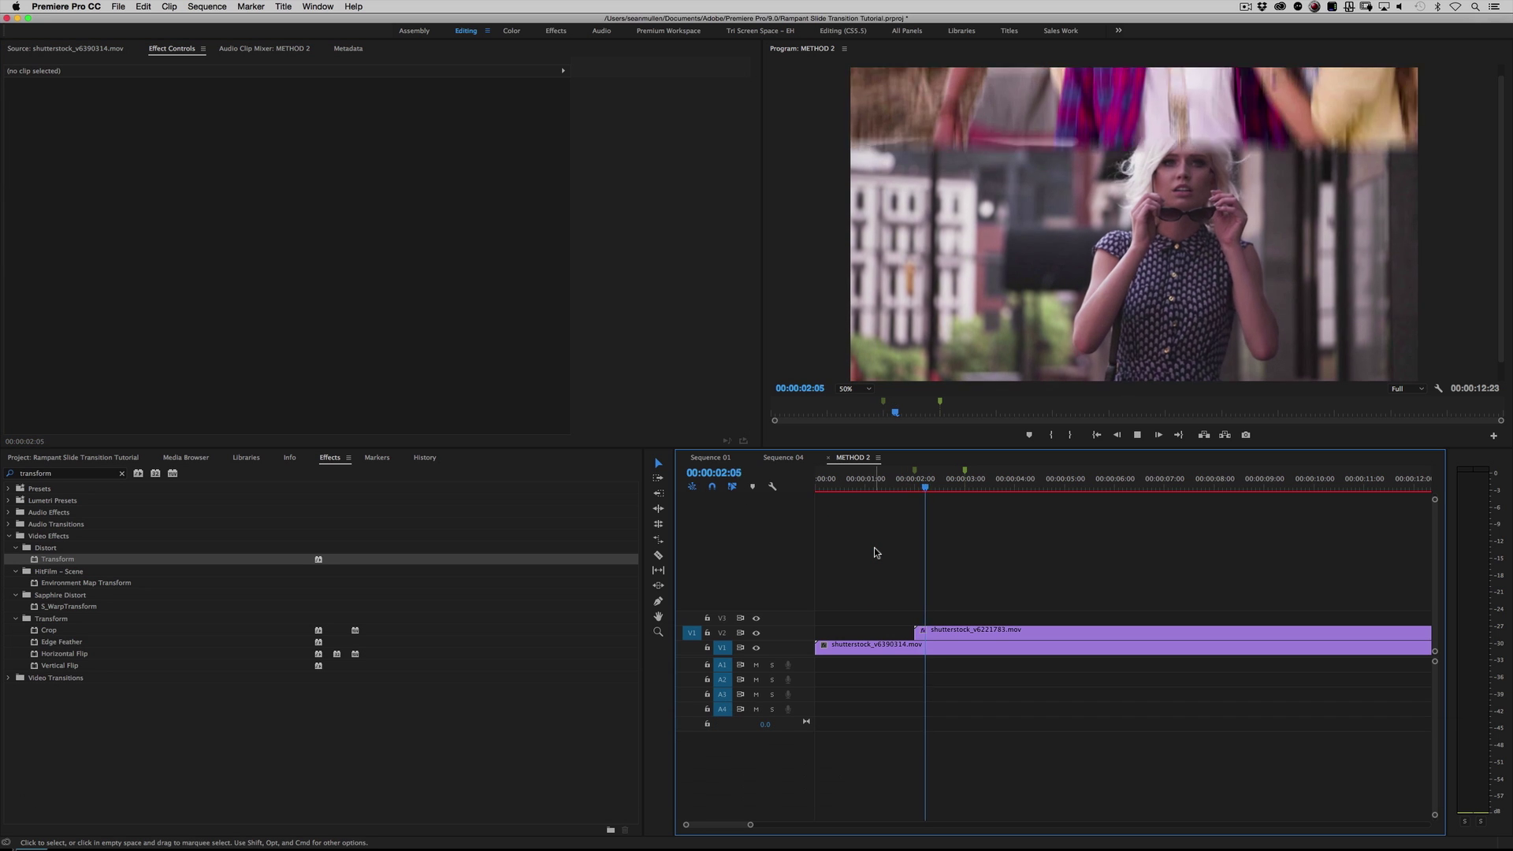
pyautogui.press('space')
pyautogui.moveTo(914, 487)
pyautogui.mouseDown()
pyautogui.moveTo(980, 486)
pyautogui.moveTo(915, 487)
pyautogui.mouseUp()
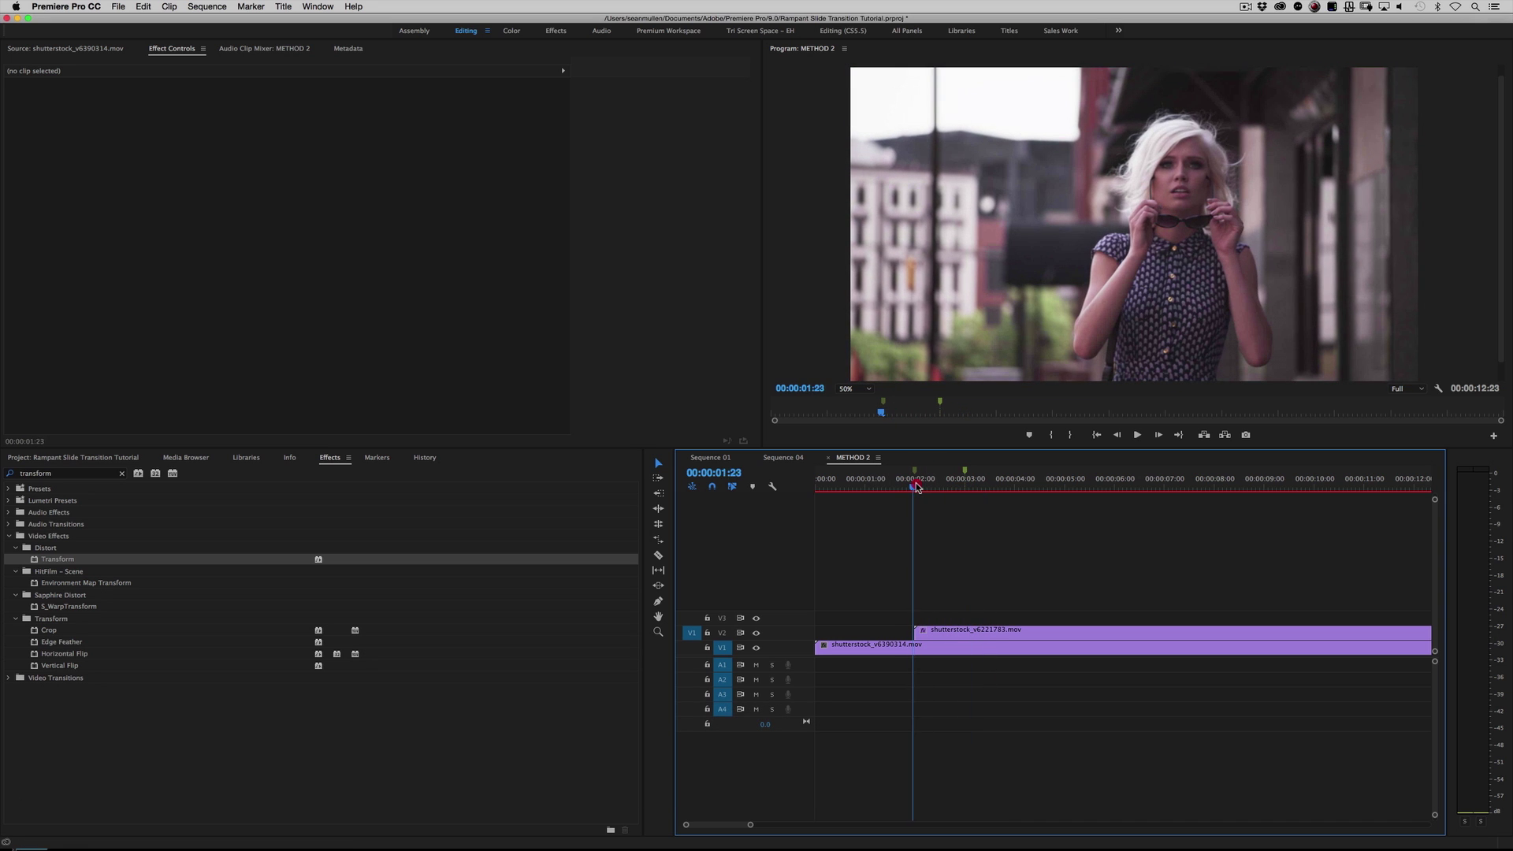
# Recheck the Position keyframes and step through the upward slide to 00:00:02:11
pyautogui.click(946, 631)
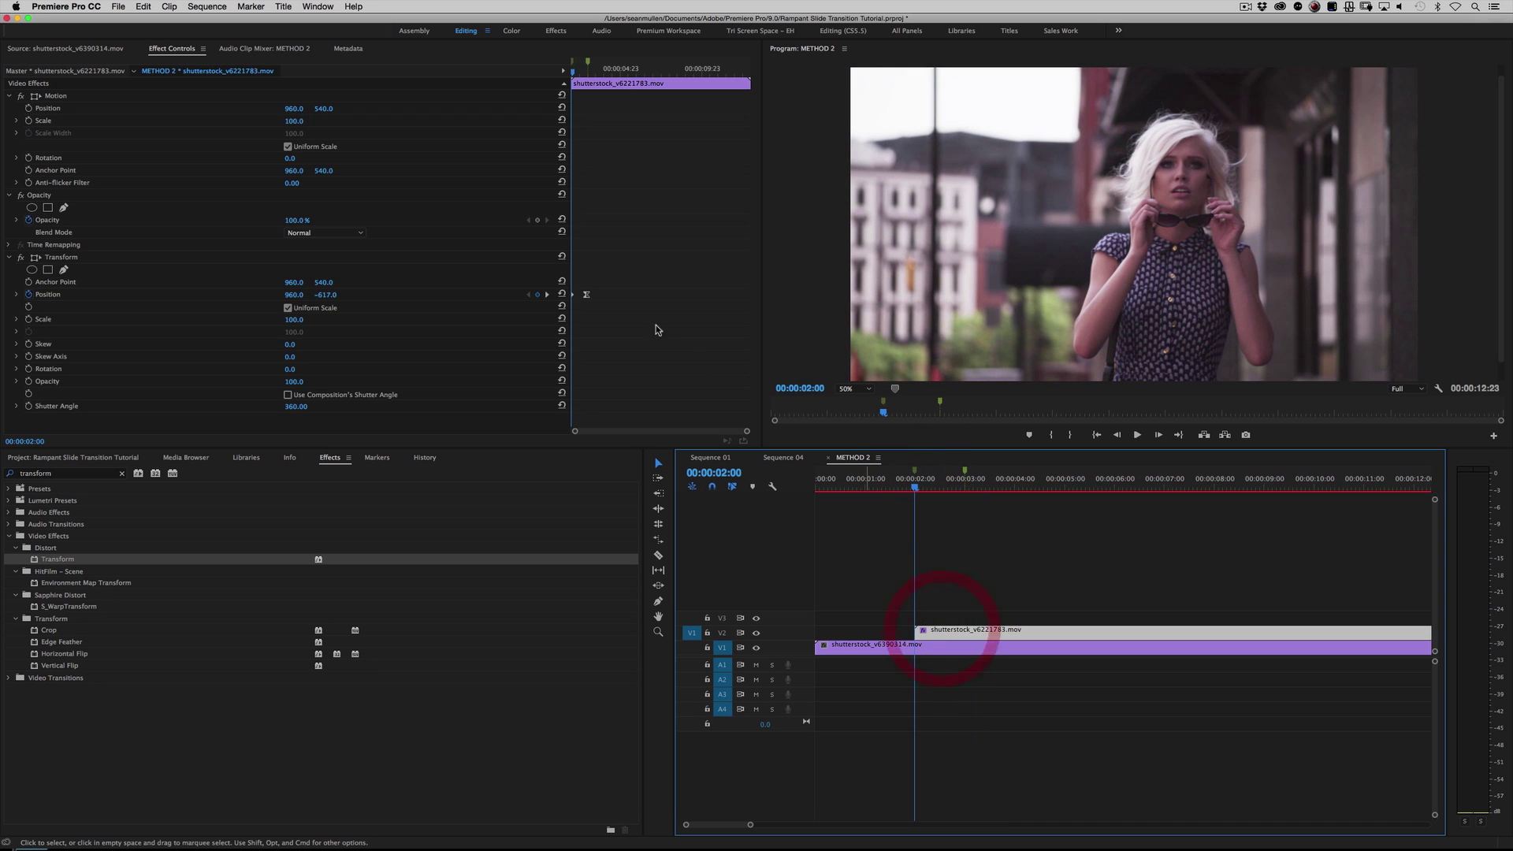
pyautogui.click(546, 294)
pyautogui.click(547, 294)
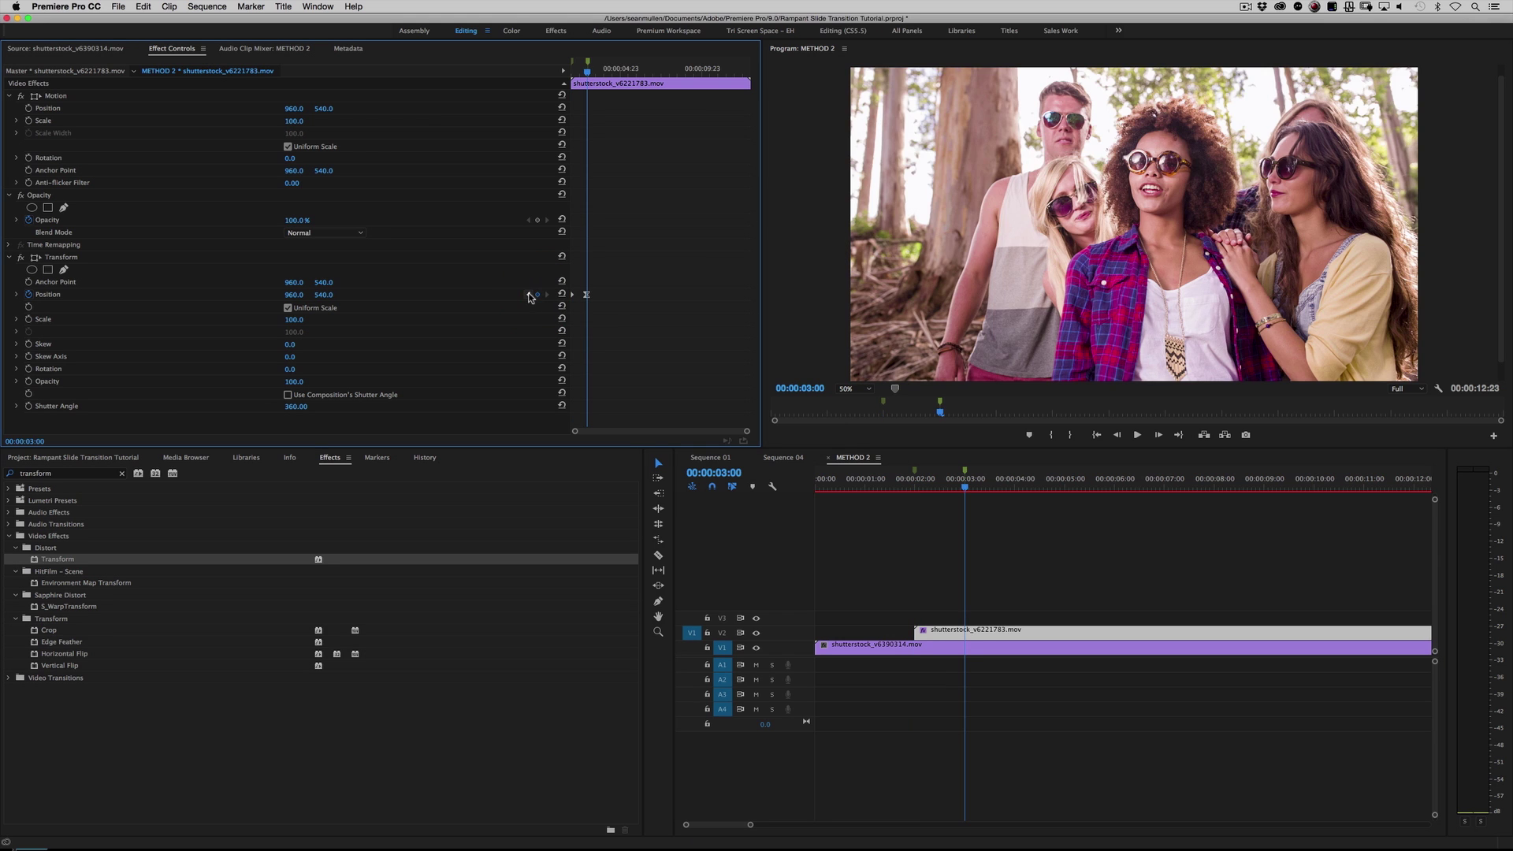
pyautogui.click(528, 295)
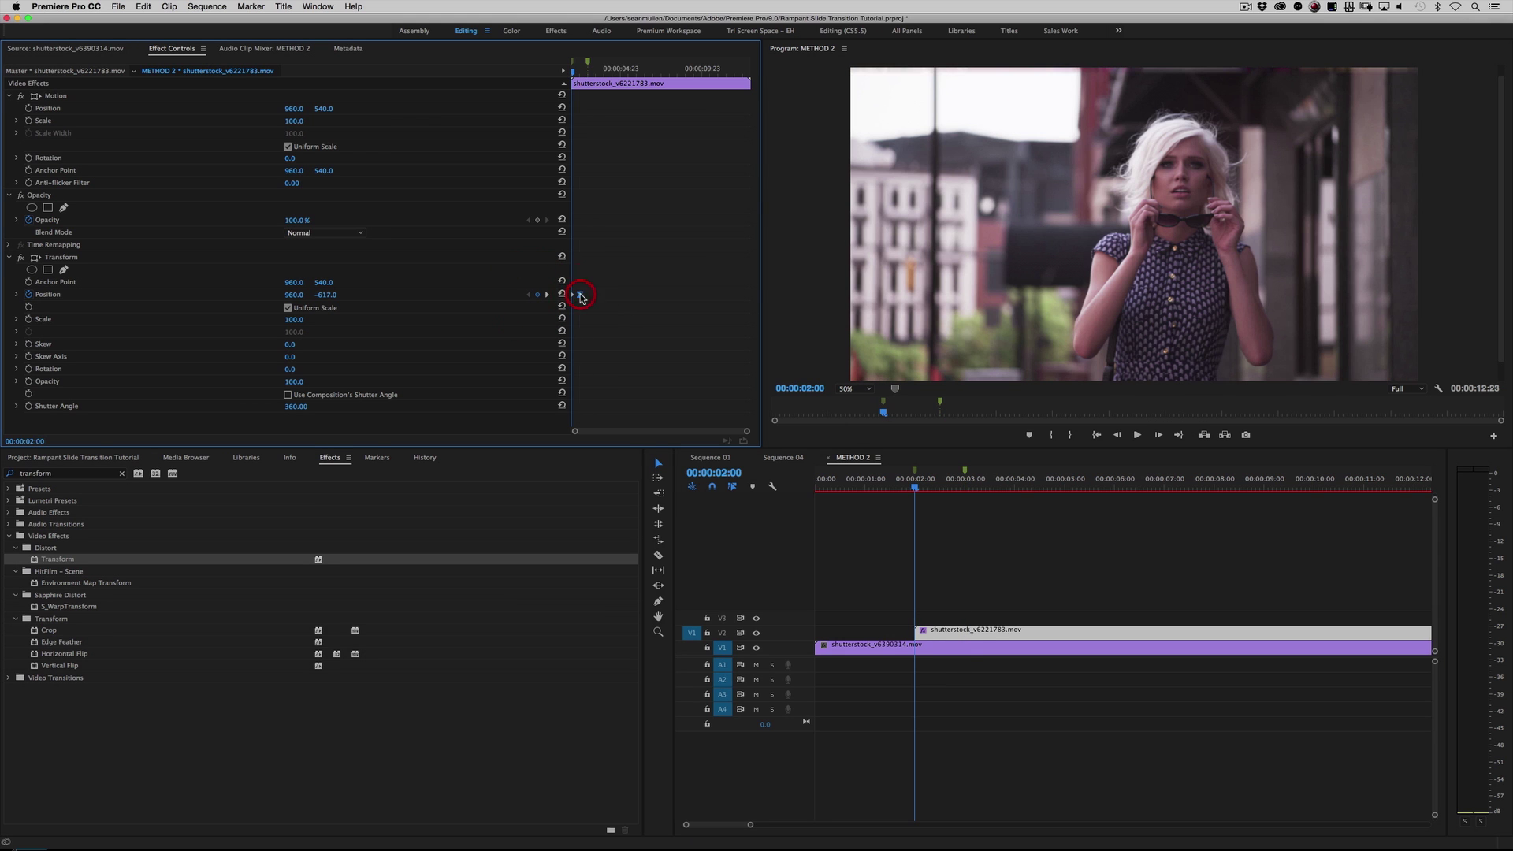
pyautogui.click(905, 486)
pyautogui.press('space')
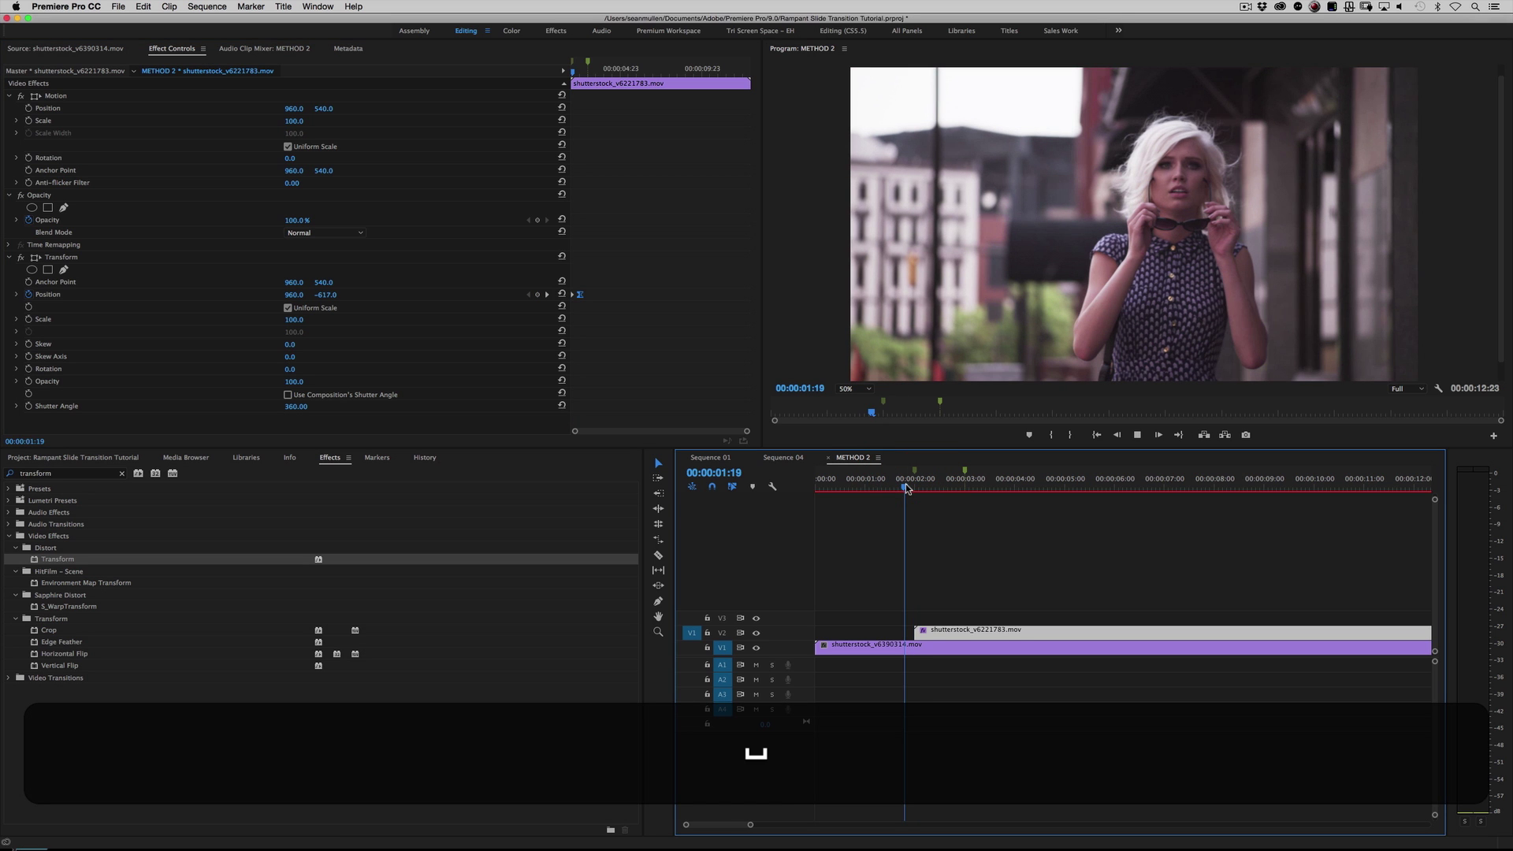
pyautogui.moveTo(906, 486); pyautogui.dragTo(933, 495)
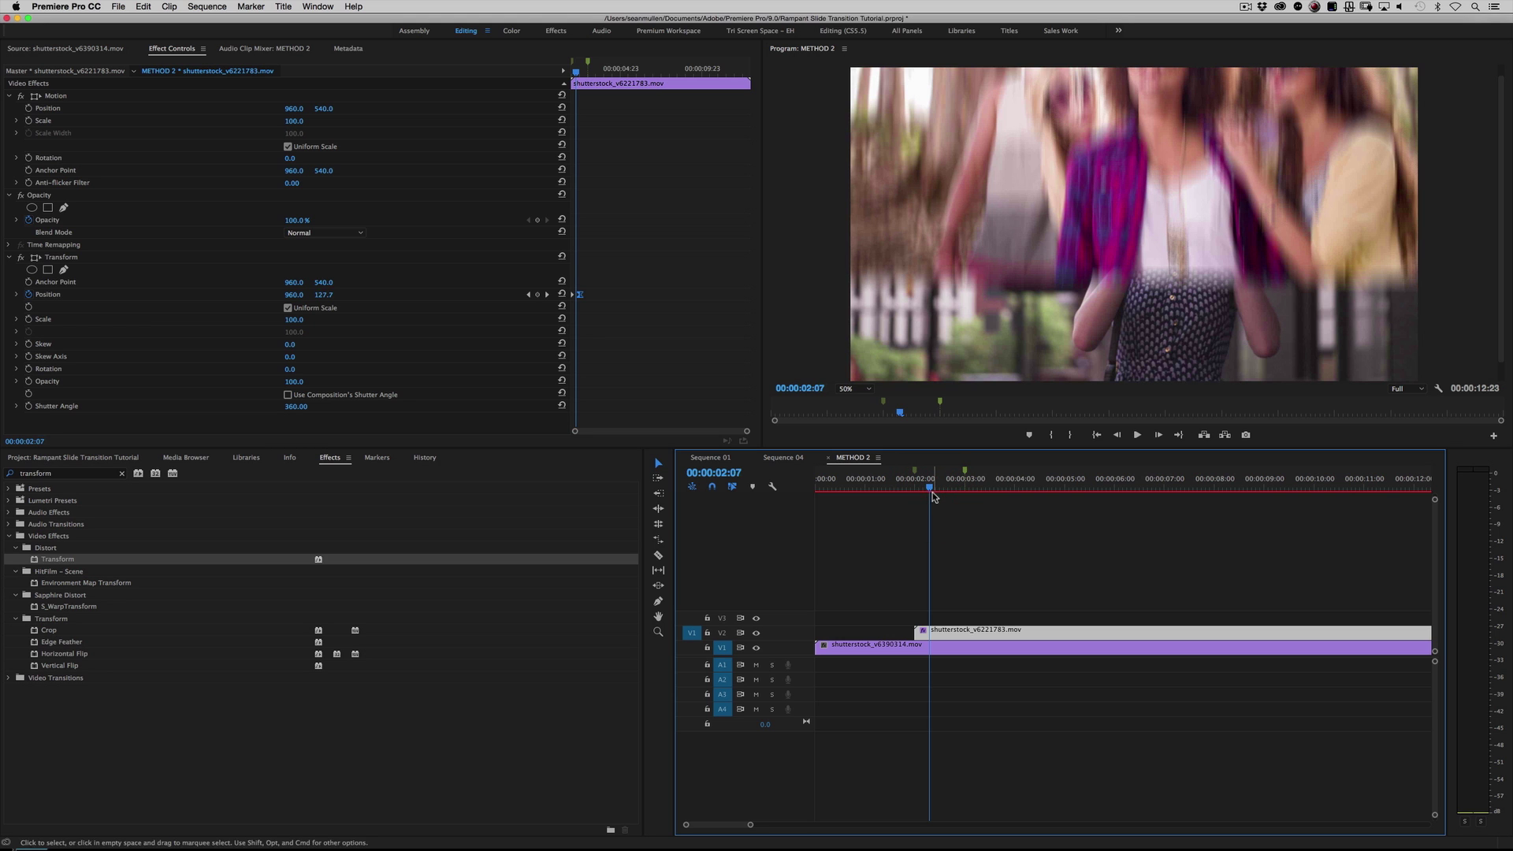
# Reset Position Y to 540 and set X to -1154 for a leftward slide
pyautogui.click(526, 295)
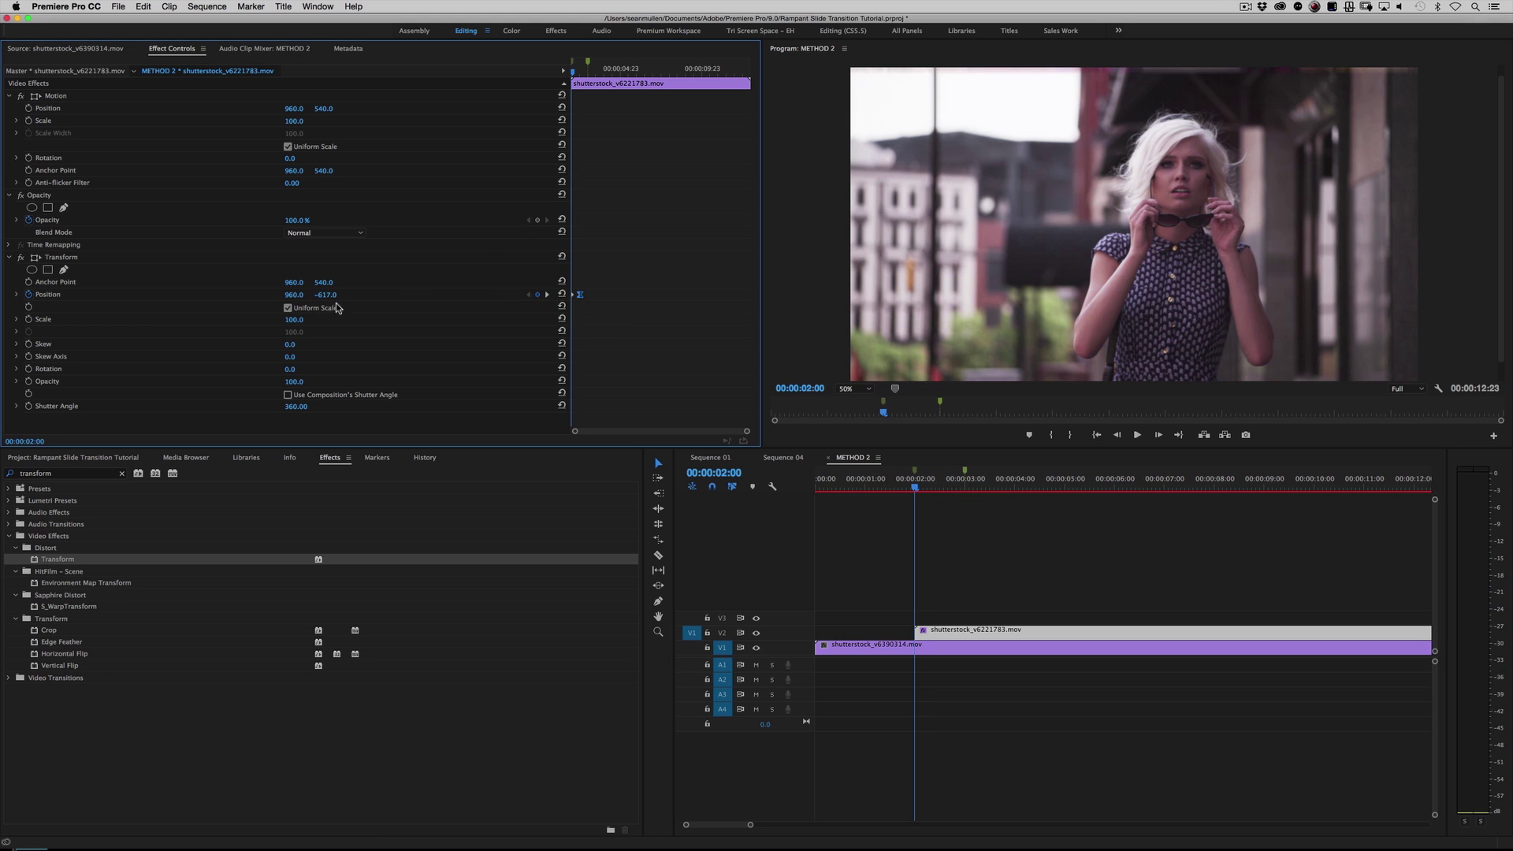
pyautogui.click(561, 295)
pyautogui.moveTo(285, 295); pyautogui.dragTo(189, 295)
pyautogui.moveTo(294, 294); pyautogui.dragTo(293, 298)
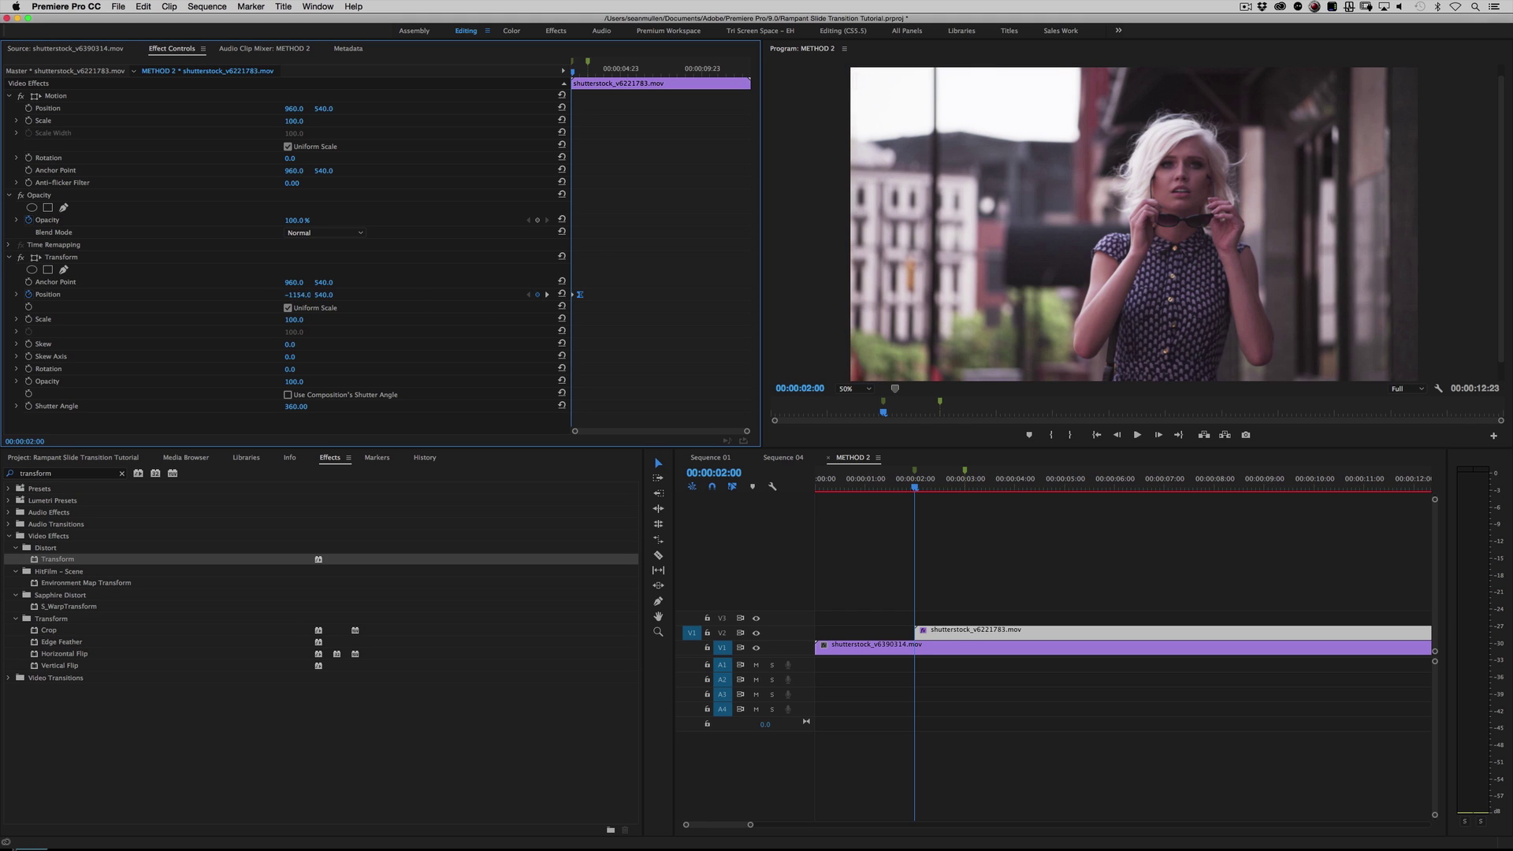
pyautogui.click(972, 559)
pyautogui.press('space')
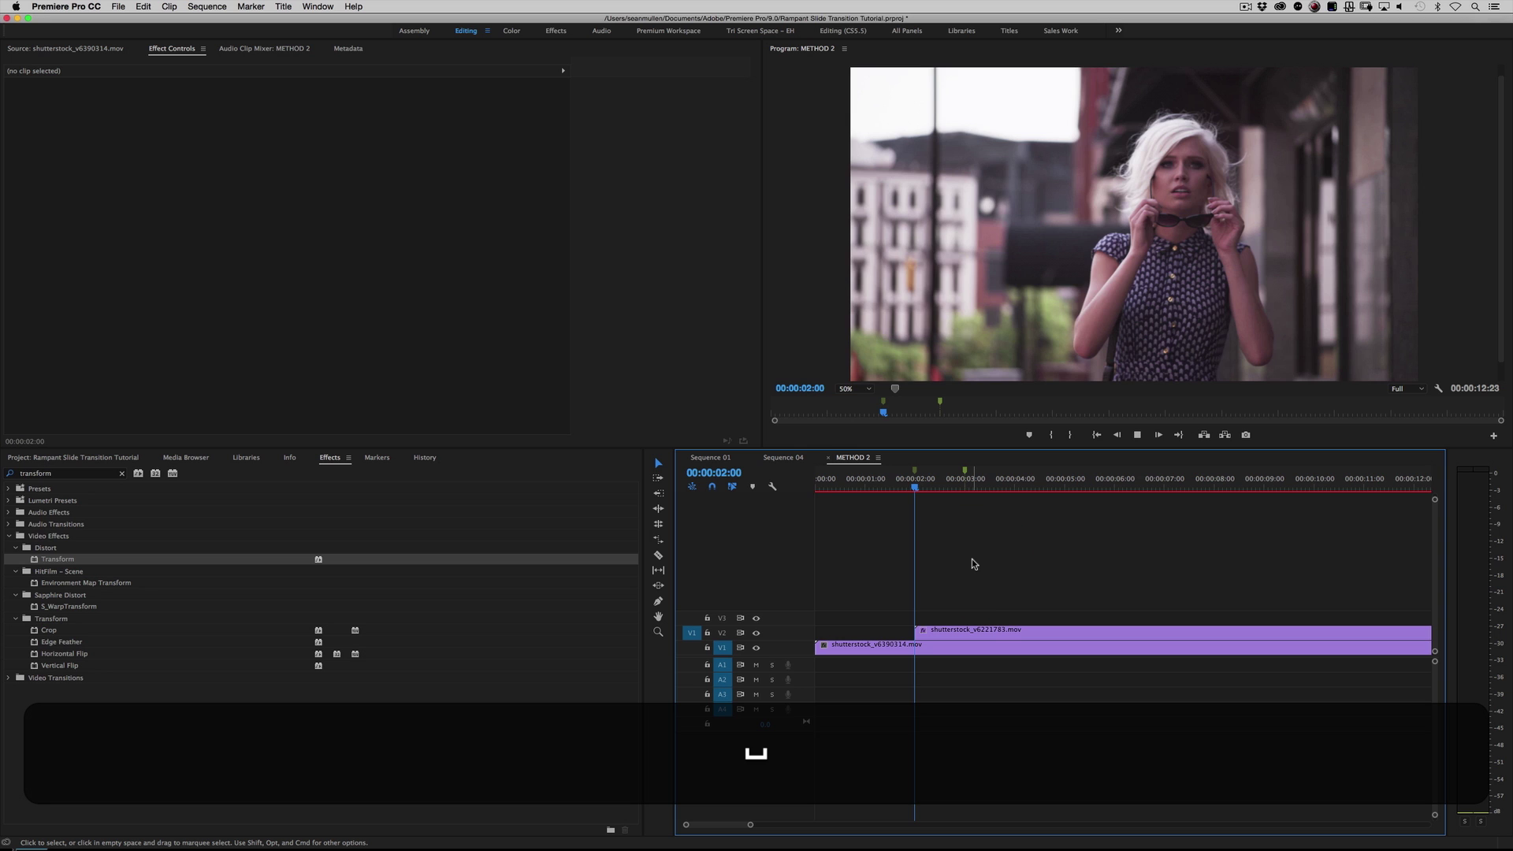
pyautogui.press('space')
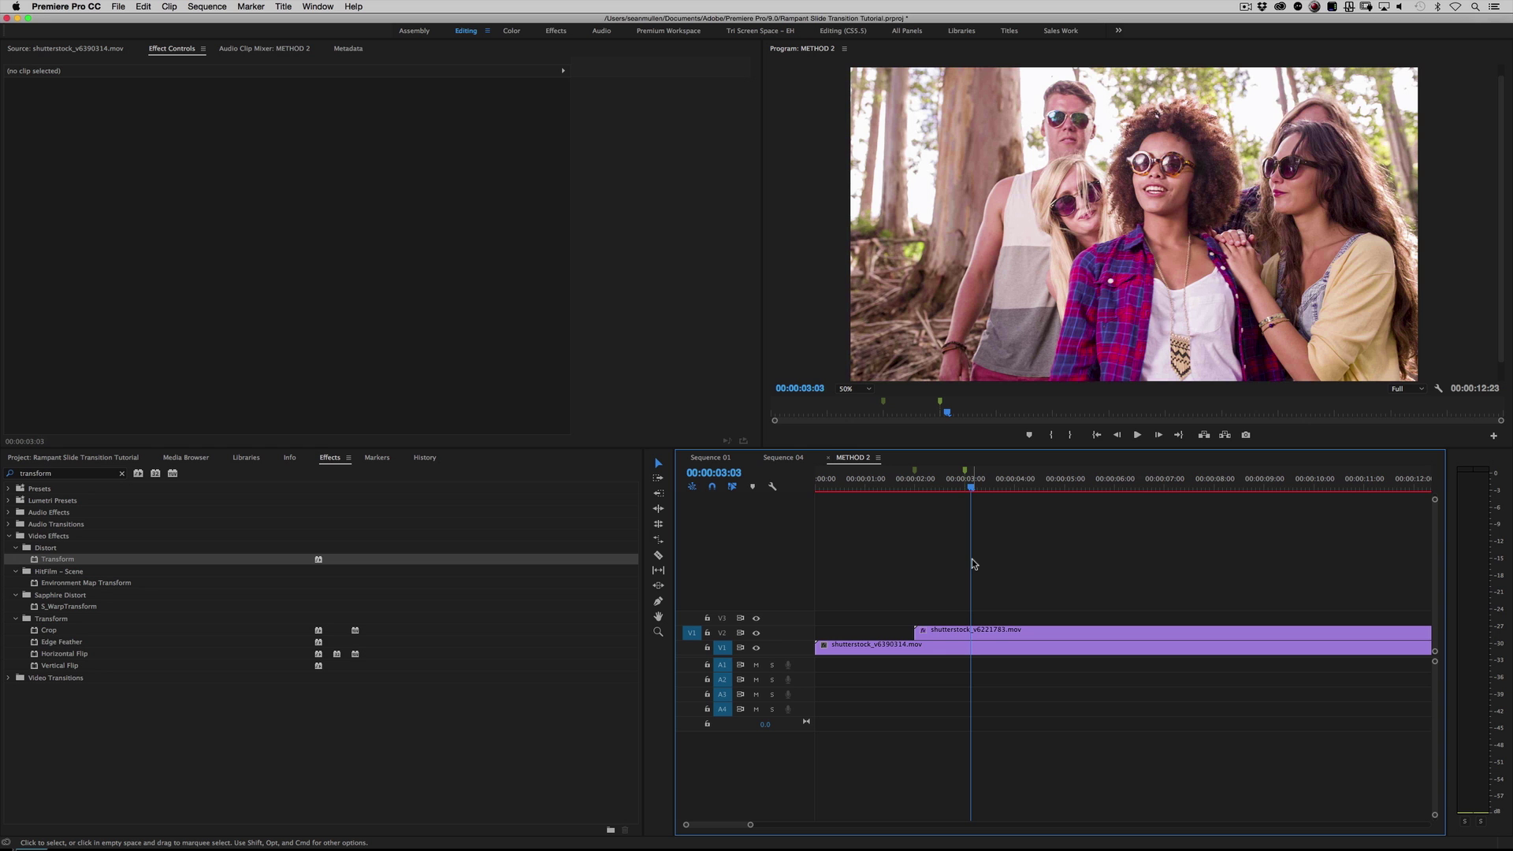
pyautogui.click(914, 477)
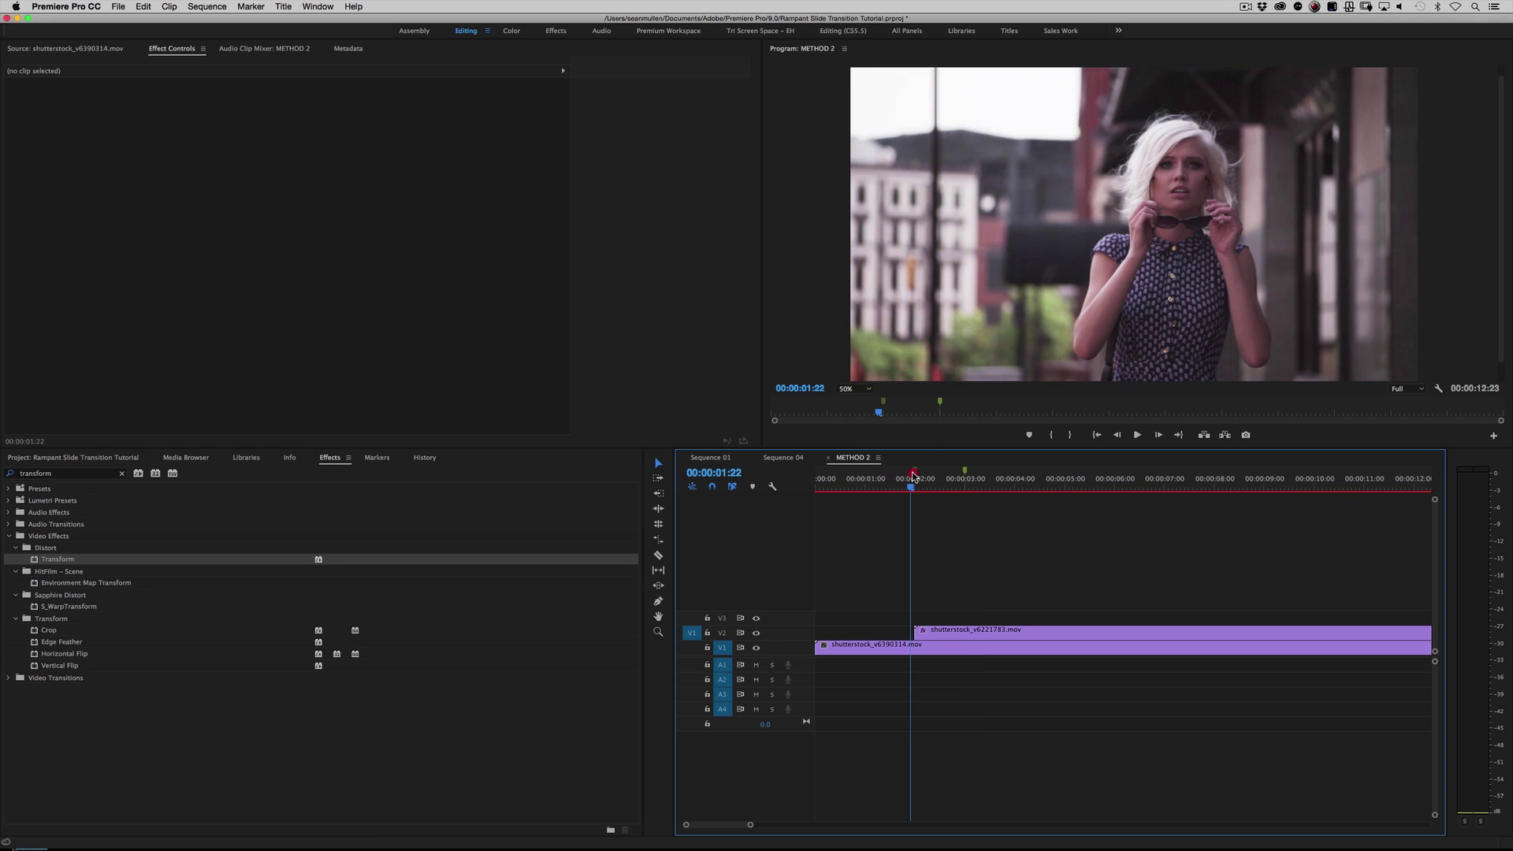
pyautogui.press('space')
pyautogui.click(912, 481)
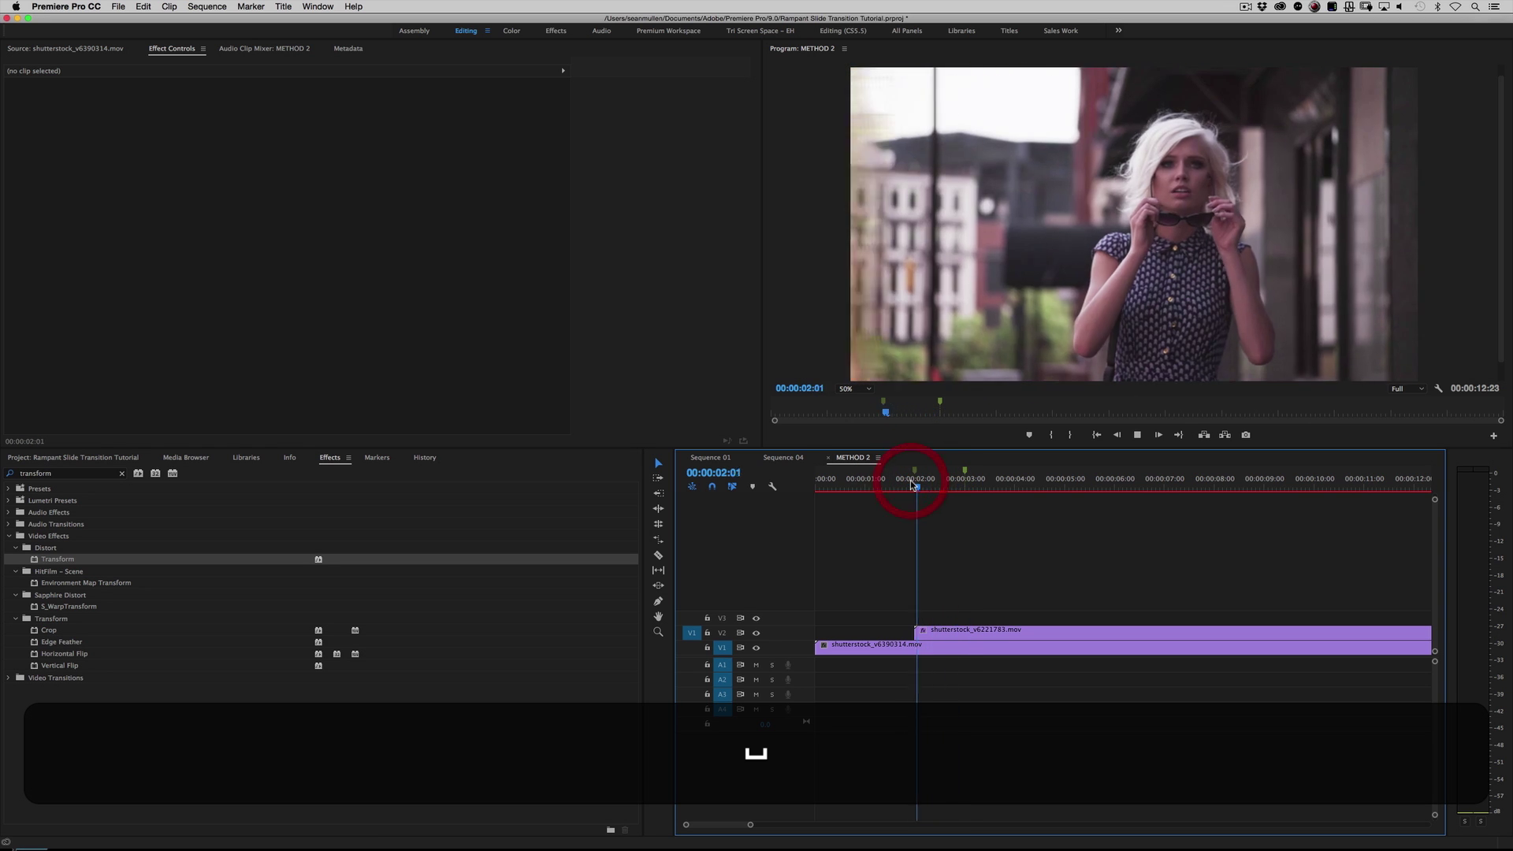
pyautogui.click(912, 484)
pyautogui.click(912, 484)
pyautogui.click(912, 484)
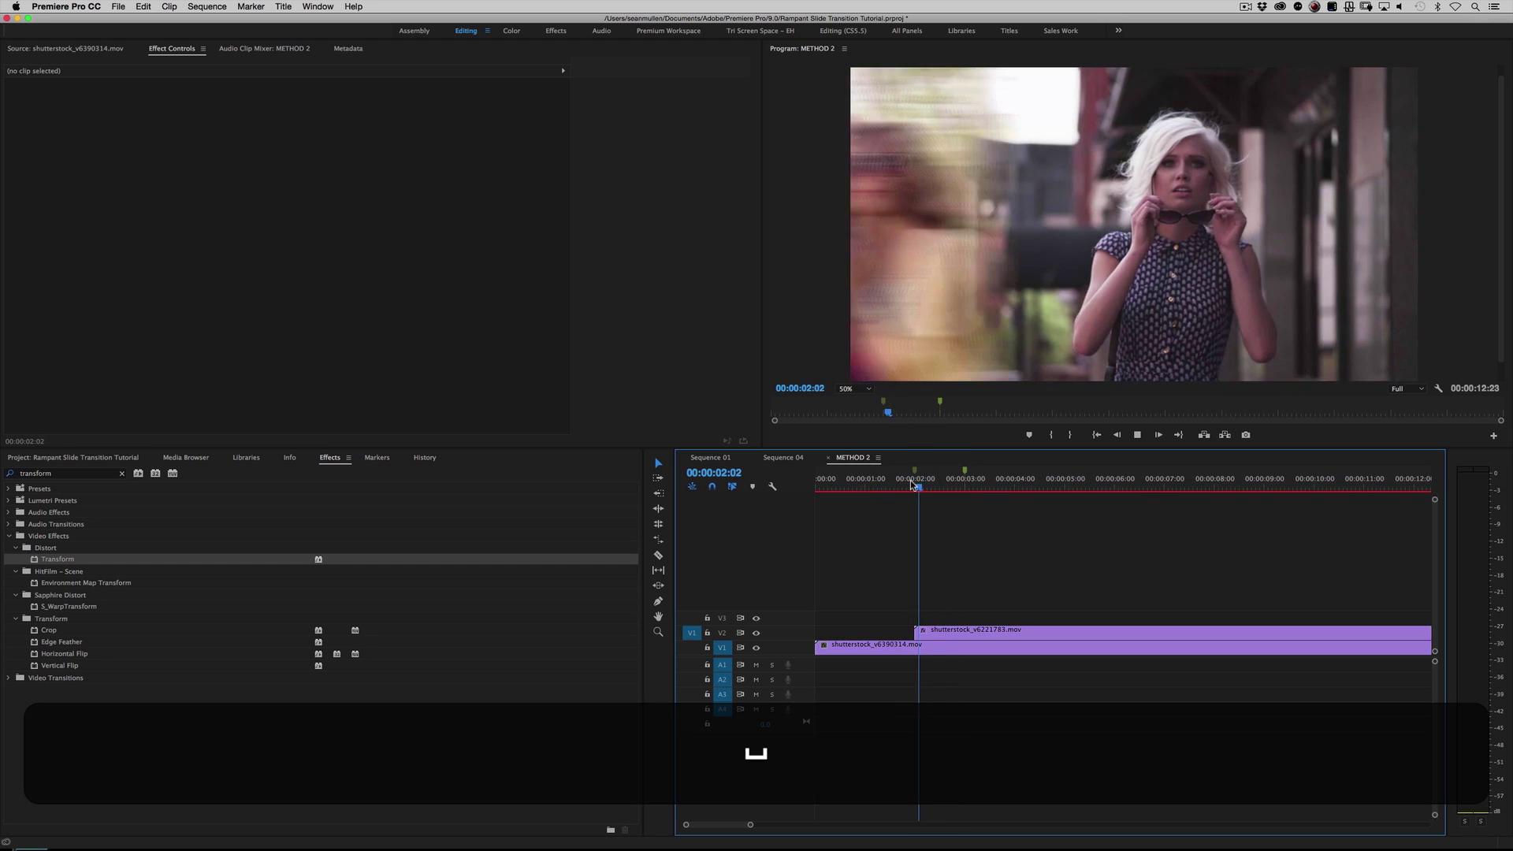
pyautogui.click(912, 484)
pyautogui.click(914, 484)
pyautogui.click(914, 484)
pyautogui.click(914, 483)
pyautogui.press('space')
pyautogui.click(934, 484)
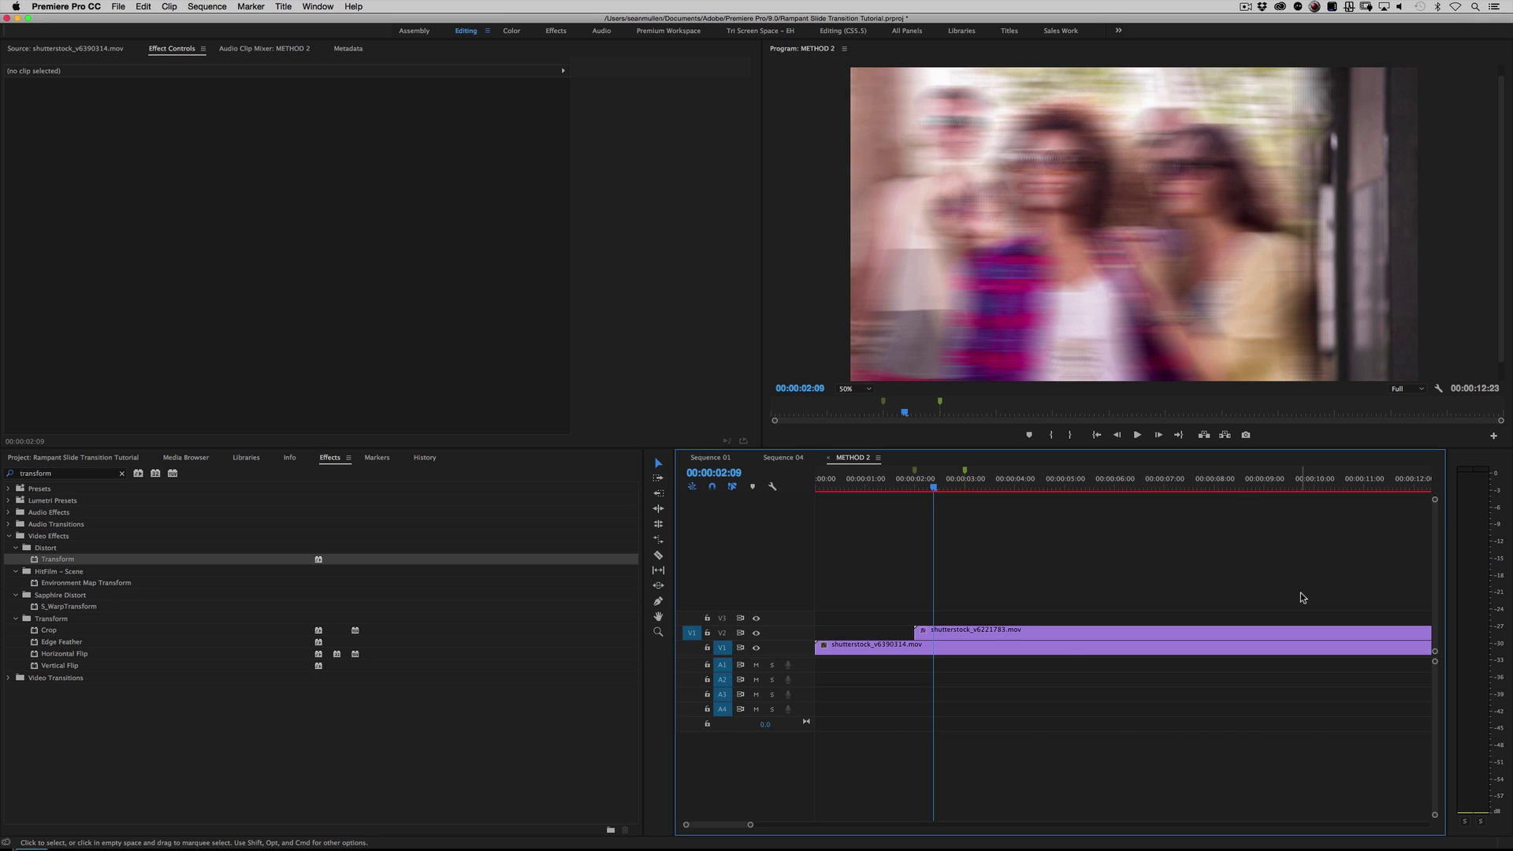
pyautogui.click(1034, 633)
# Save the project and begin saving the group clip's Transform effect as a preset
pyautogui.press('super+s')
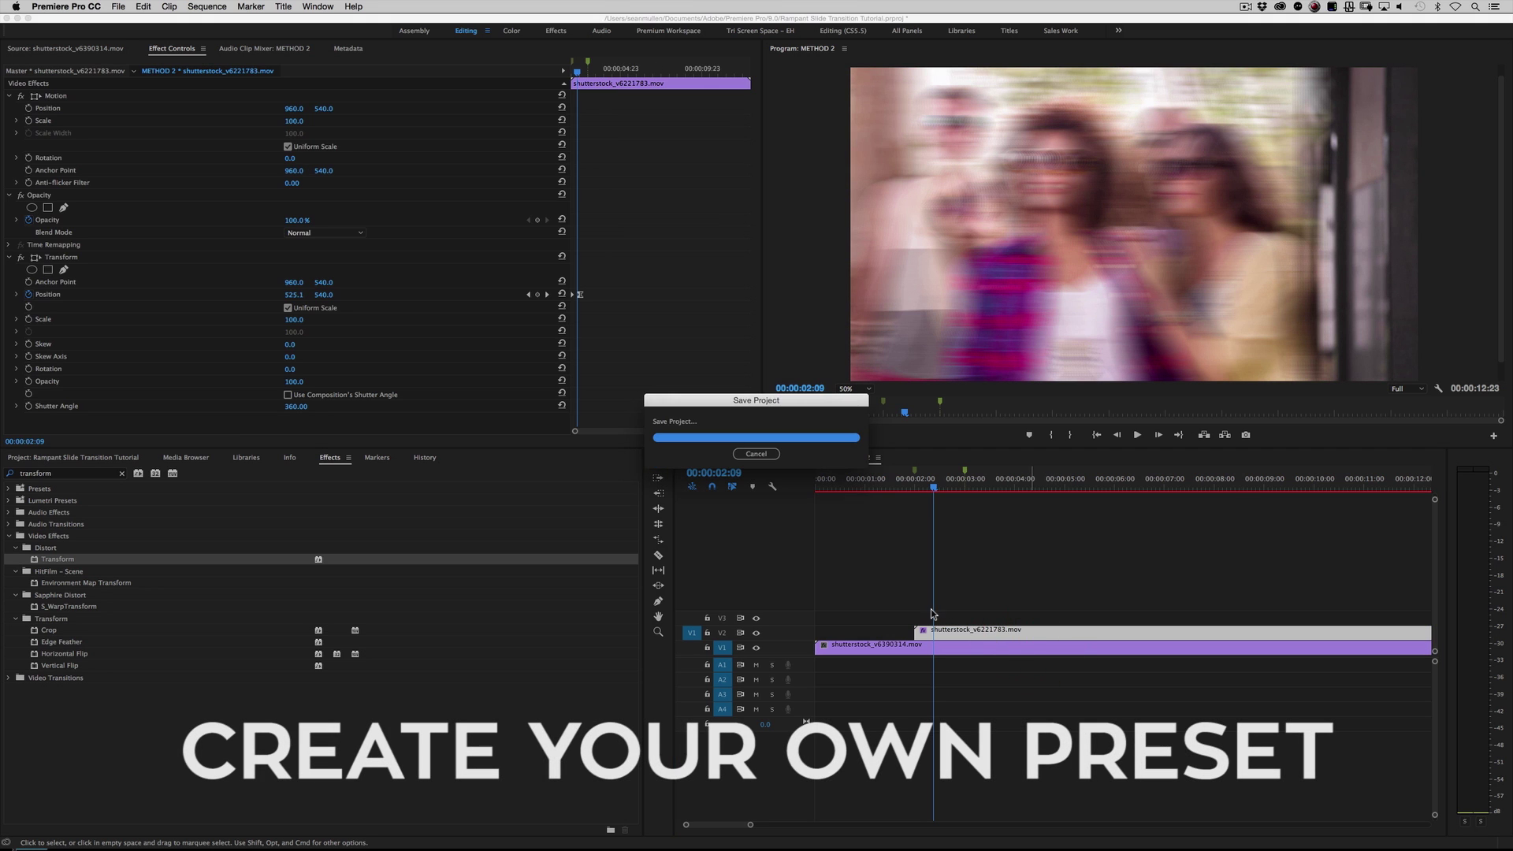
pyautogui.click(63, 258)
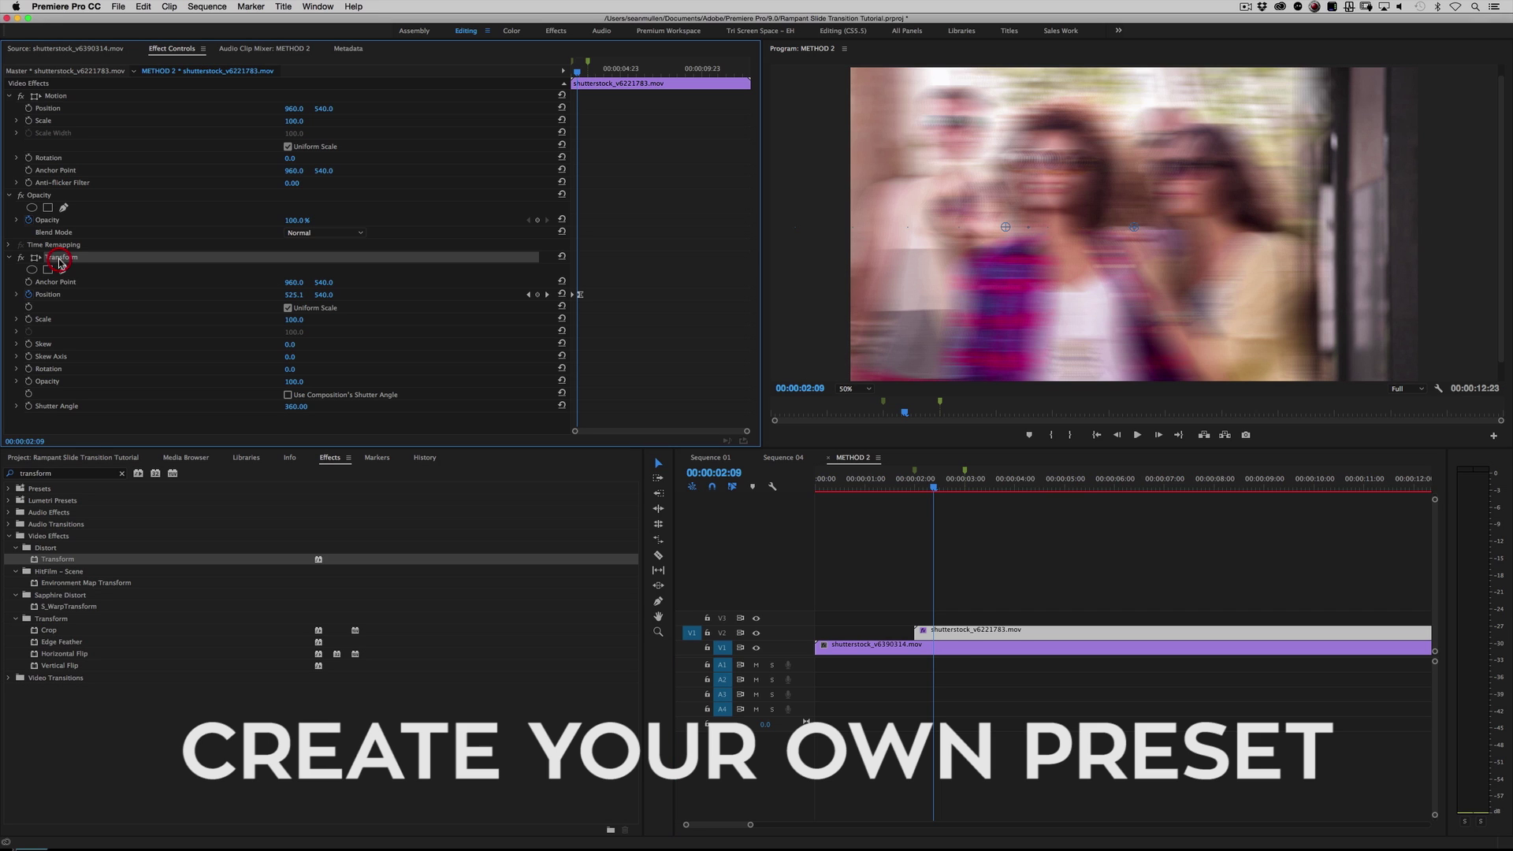
pyautogui.rightClick(71, 260)
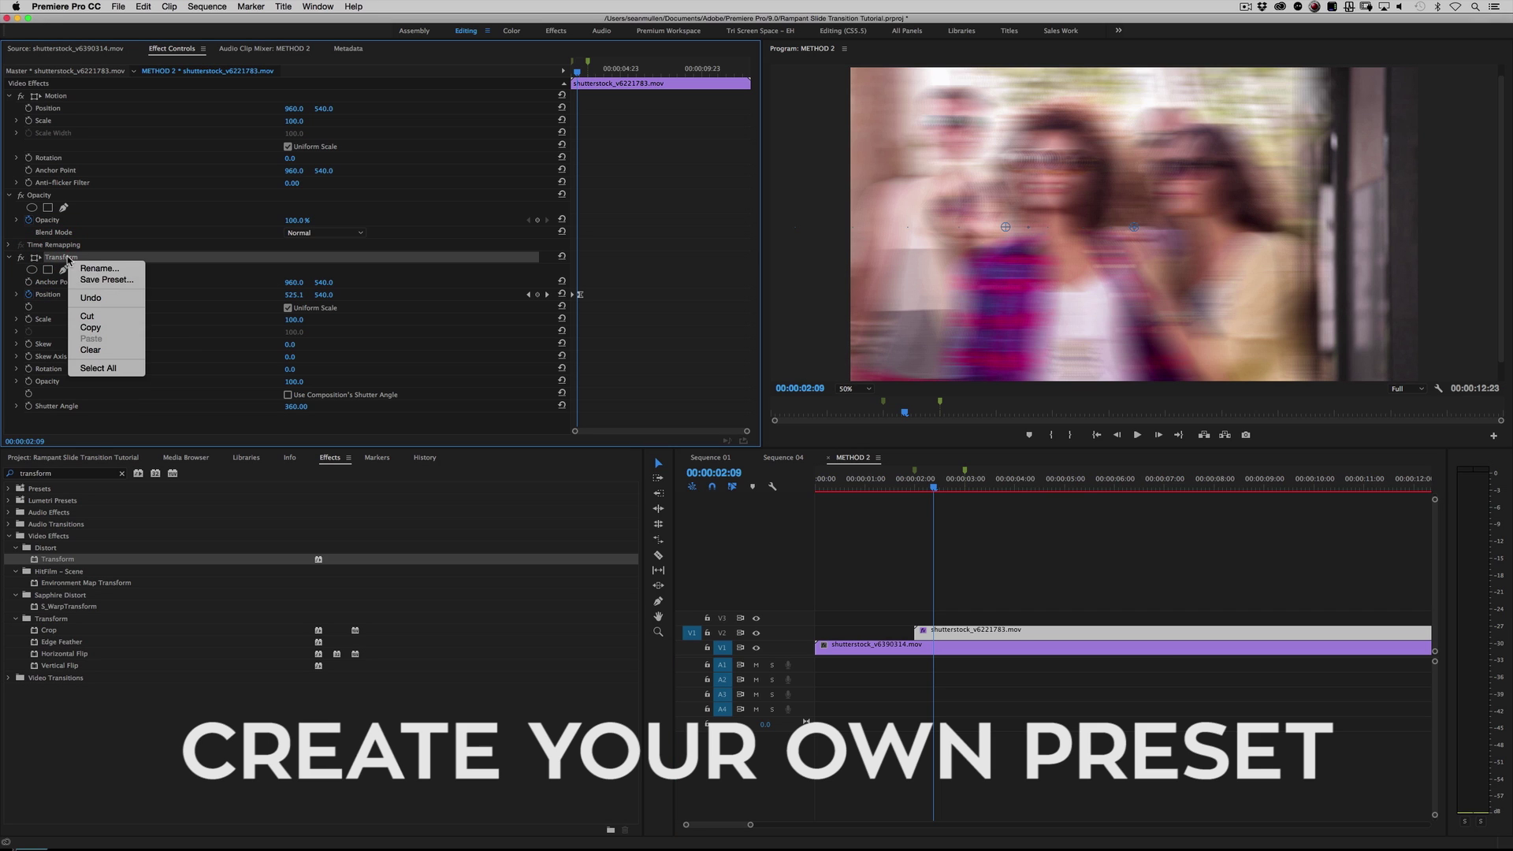
pyautogui.click(97, 280)
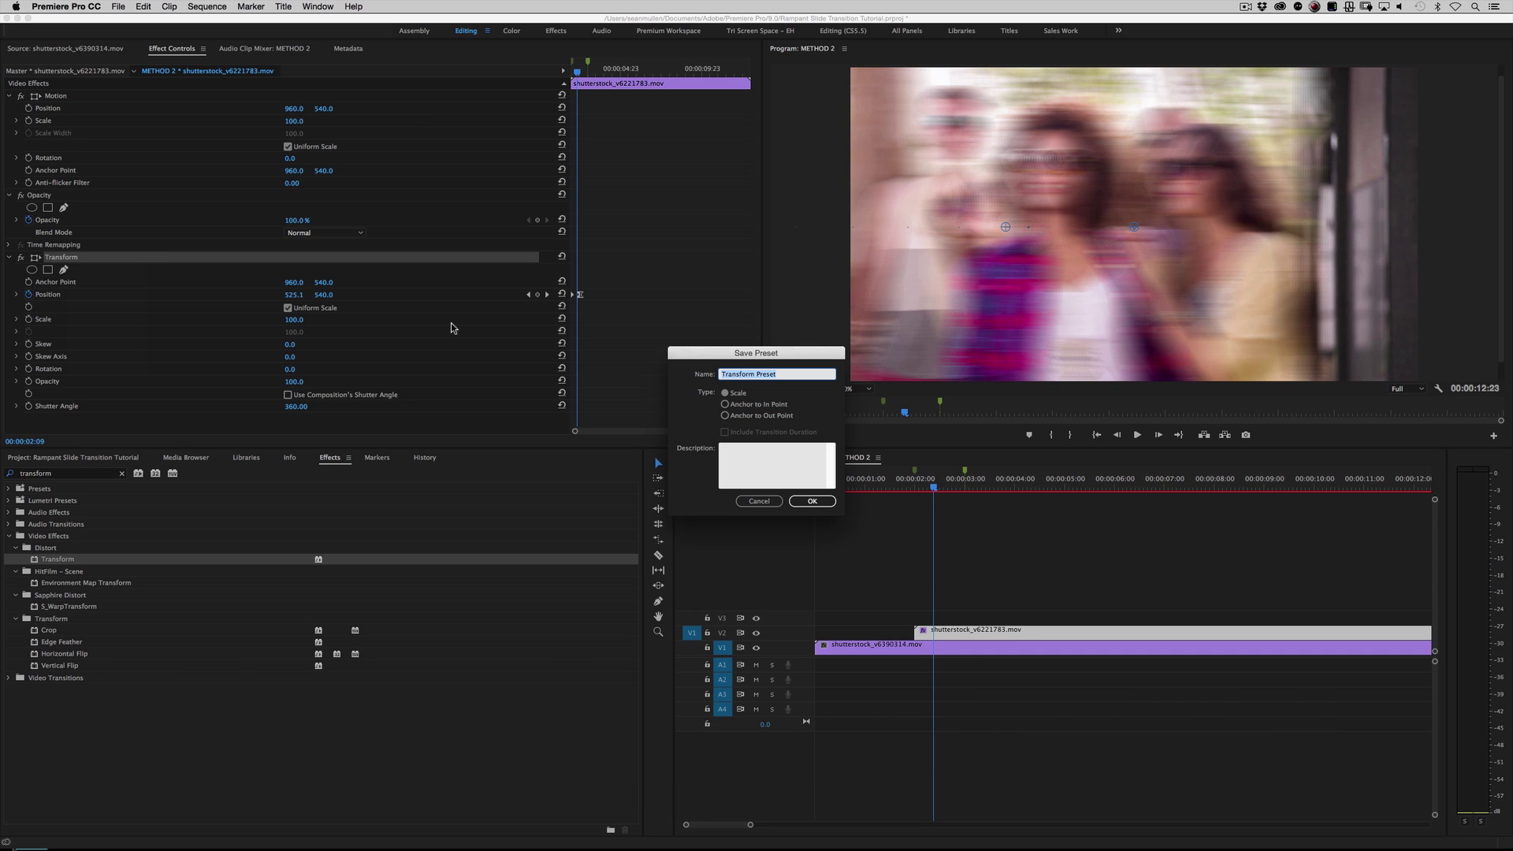
# Name the preset 'THIS IS MY PRESET', anchor it to In Point, and add a description
pyautogui.write('THIS IS M')
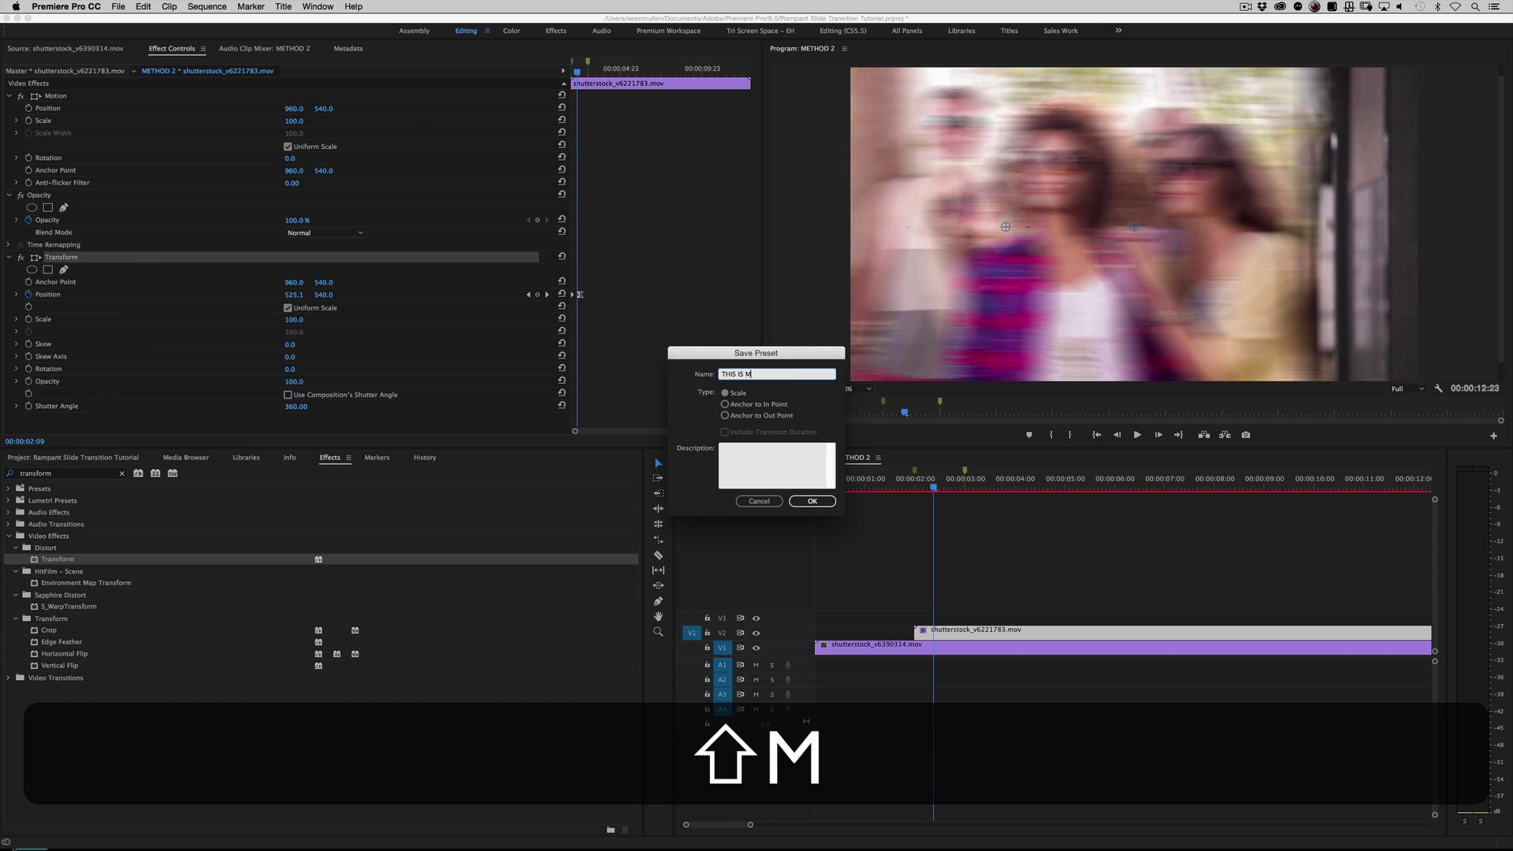
pyautogui.write('Y PRESET')
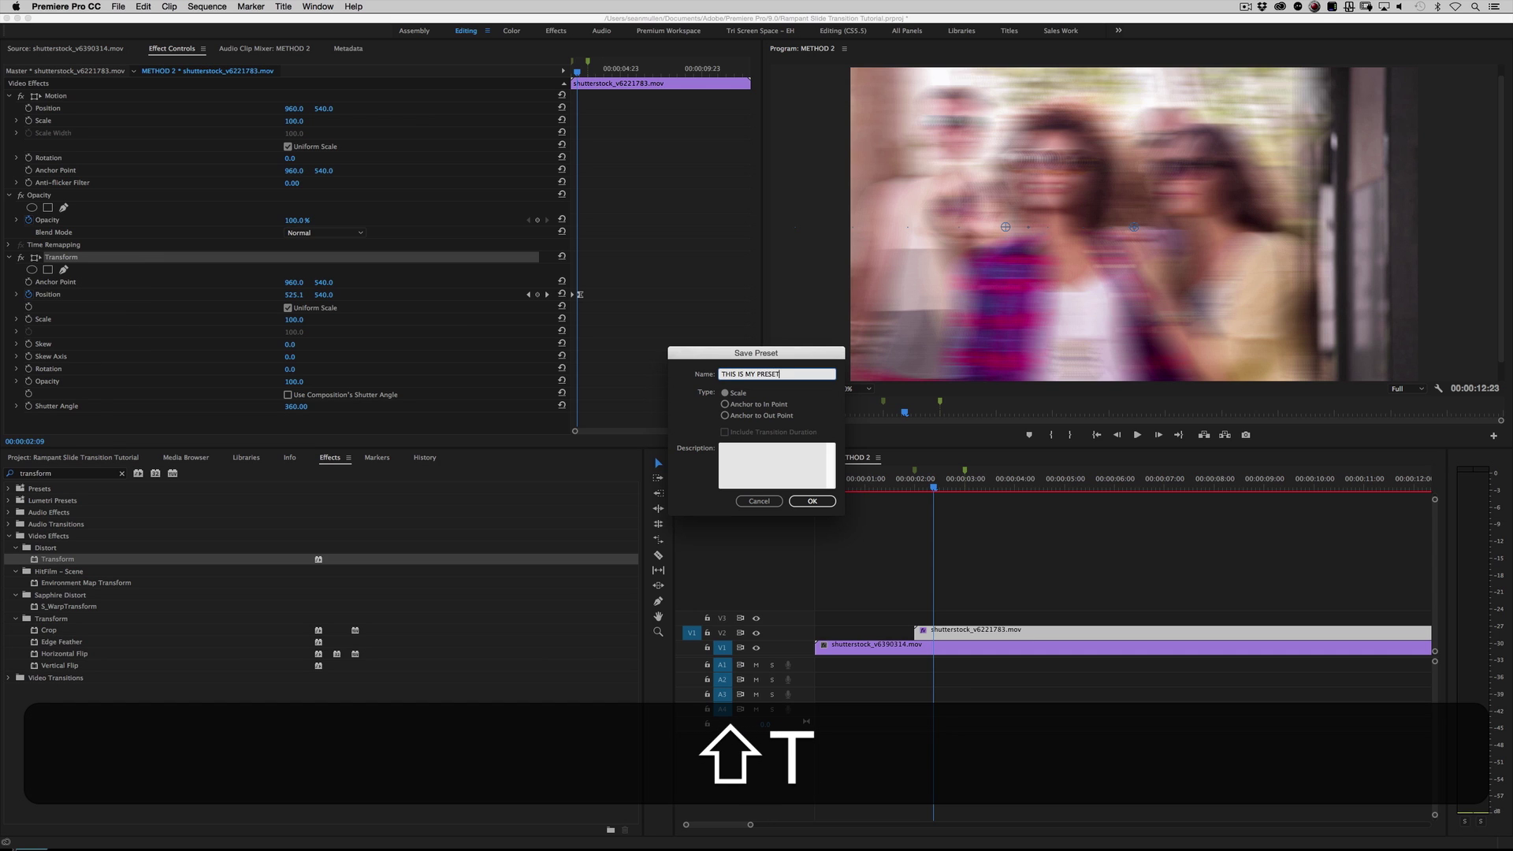
pyautogui.click(777, 406)
pyautogui.click(747, 446)
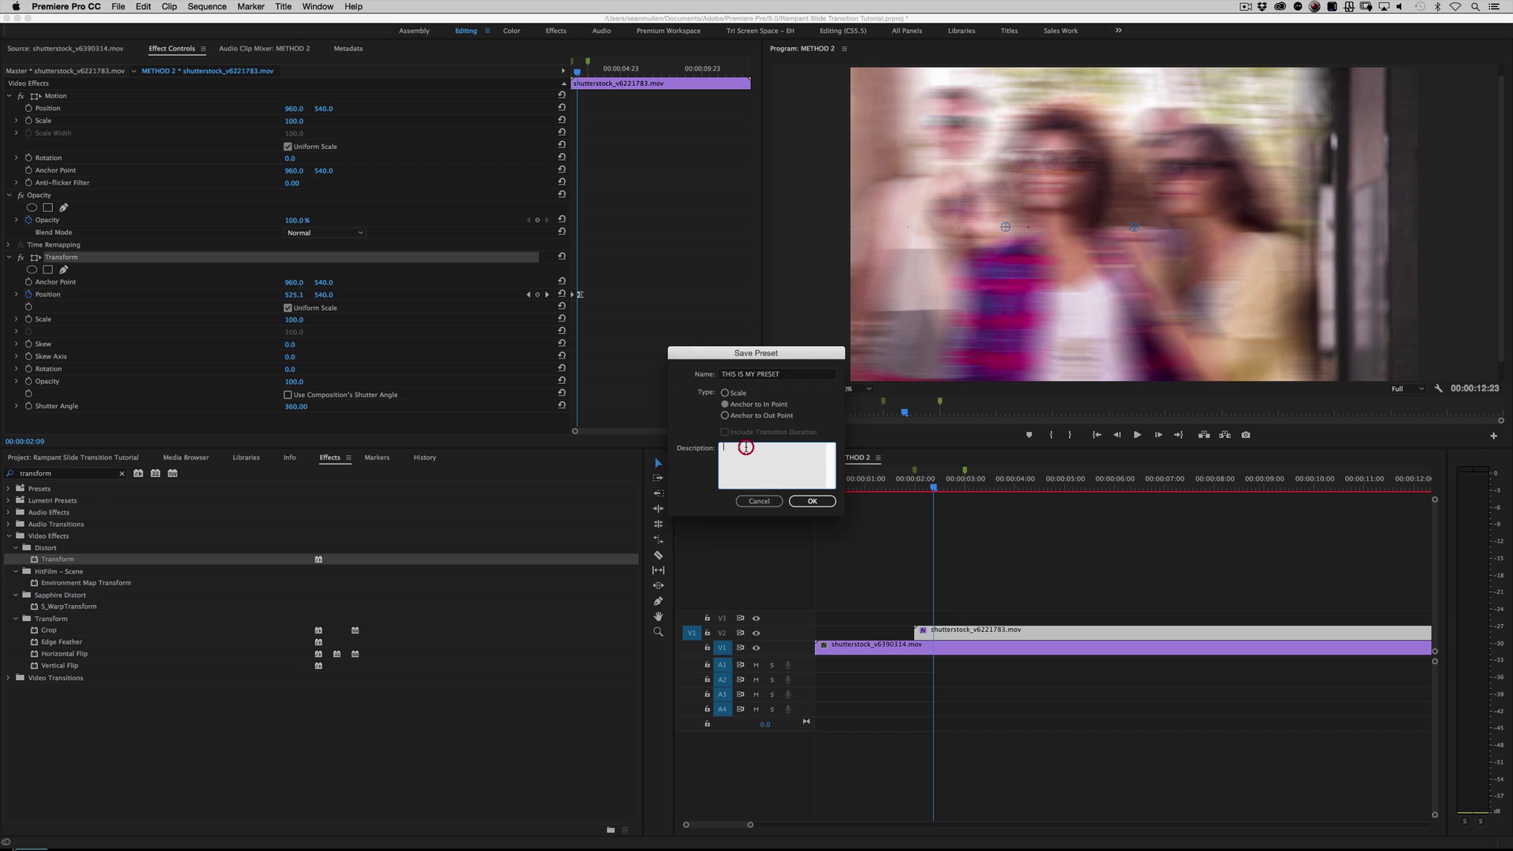
pyautogui.write('DRAG TO')
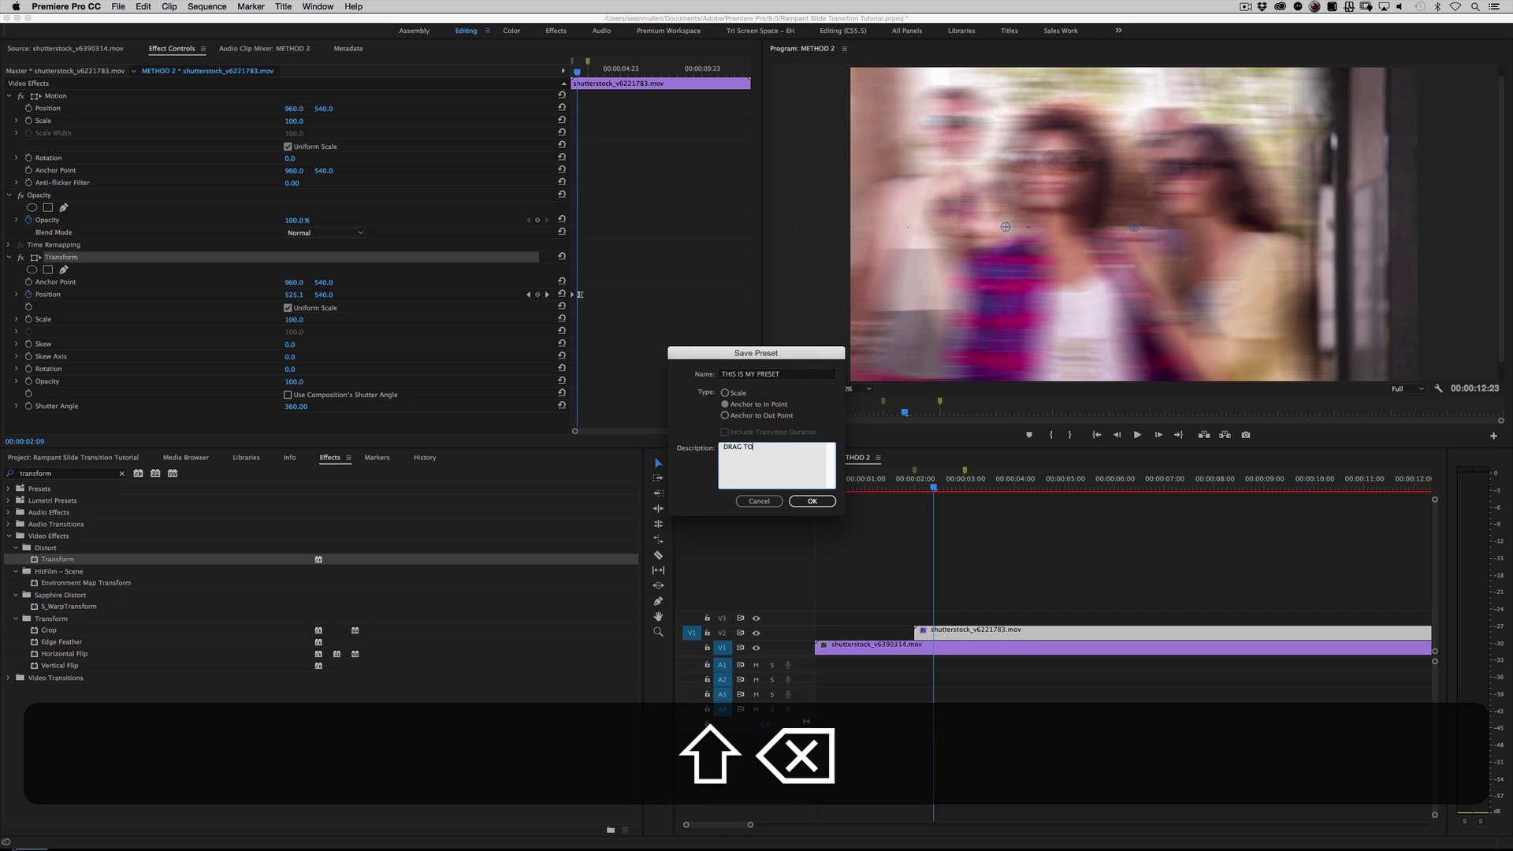
pyautogui.press('BackSpace')
pyautogui.write('HIS TO YOU')
pyautogui.press('BackSpace')
pyautogui.press('BackSpace')
pyautogui.write('O IN POINT')
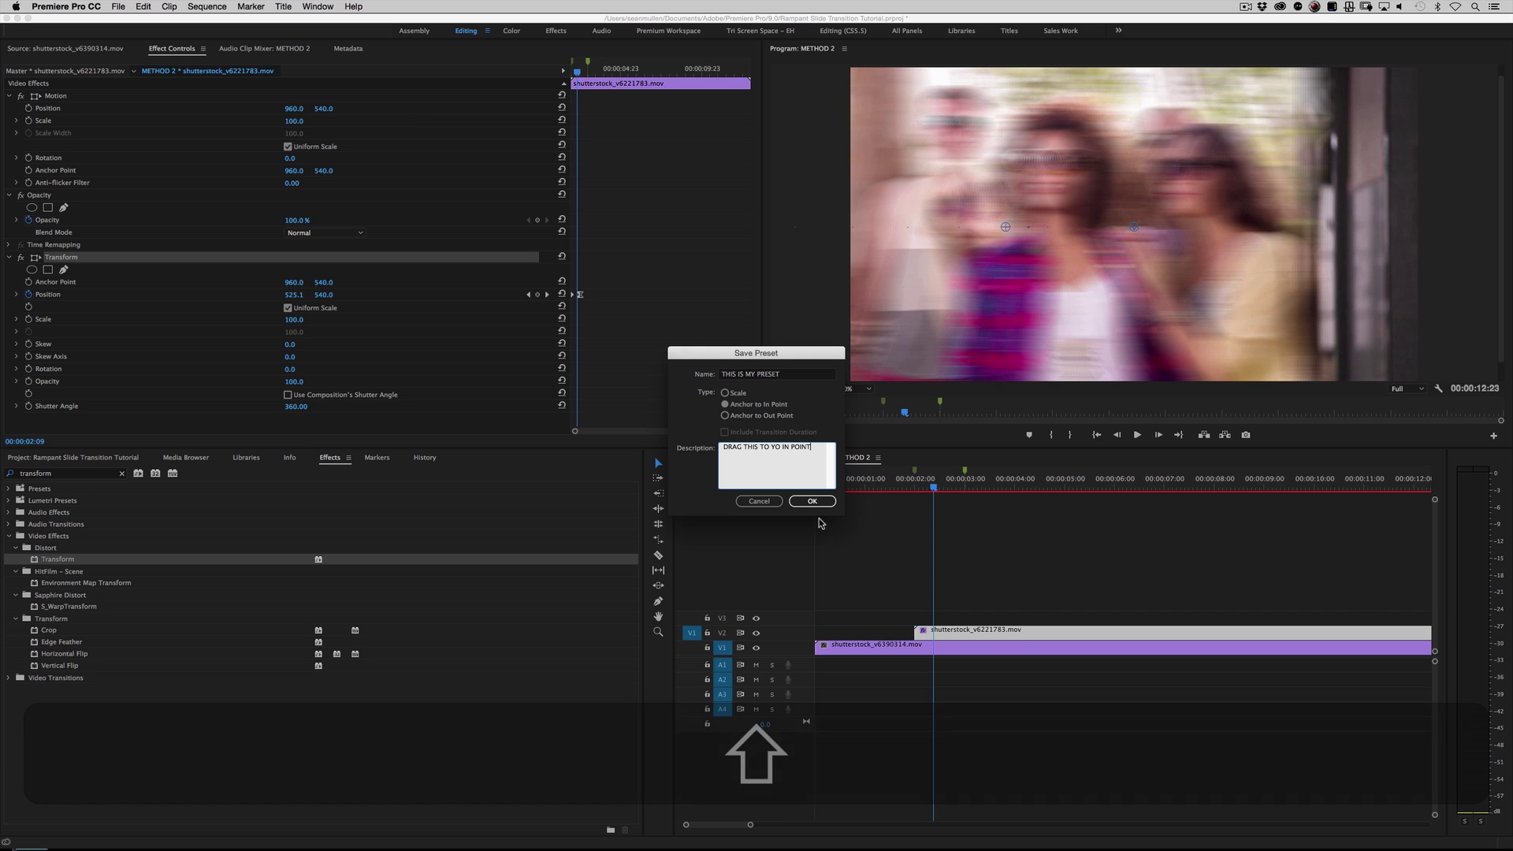
pyautogui.press('Return')
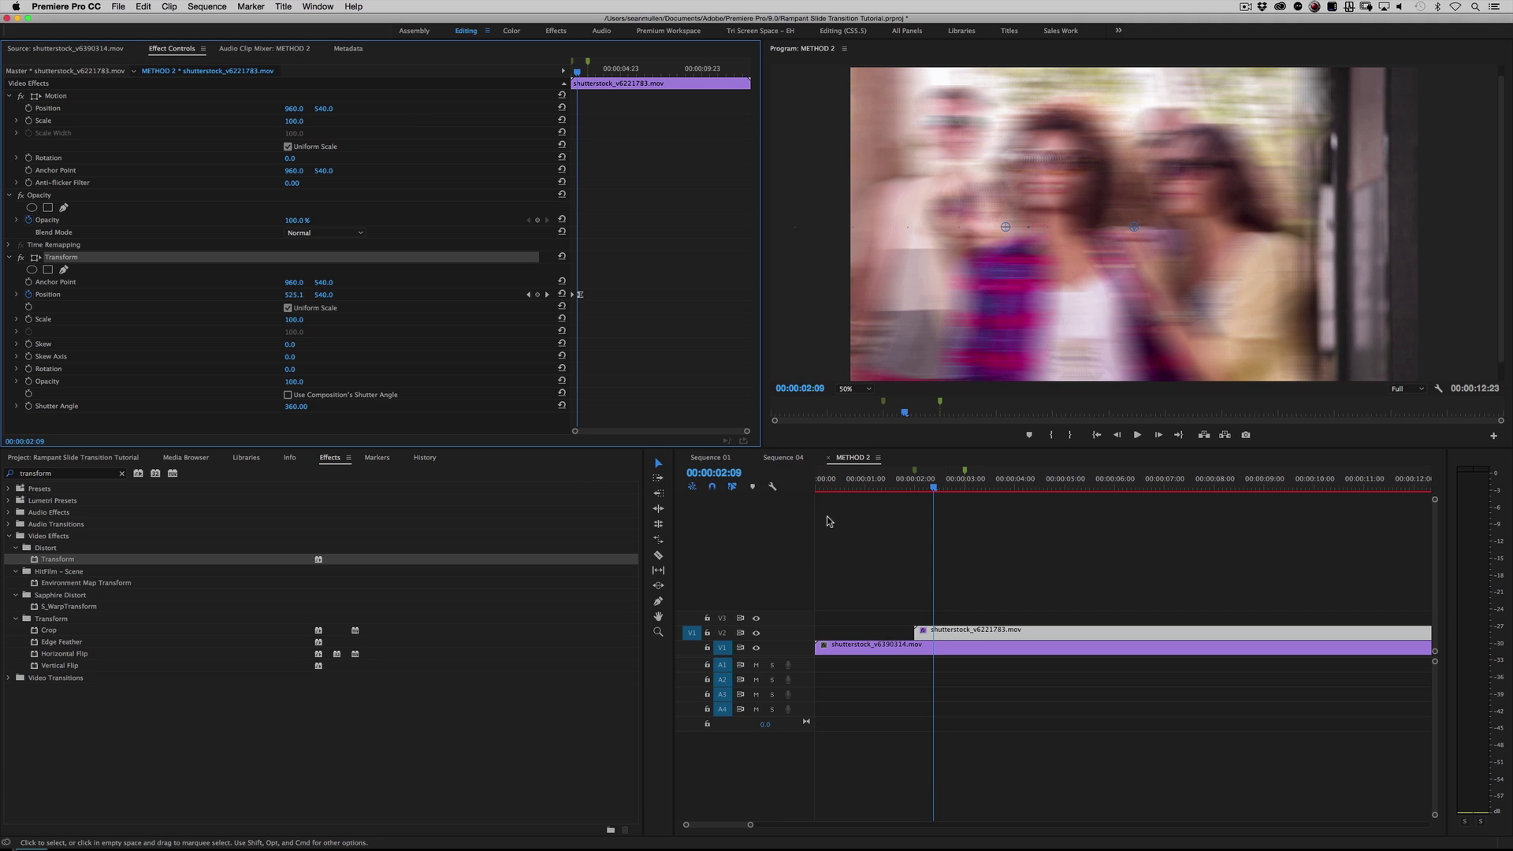
pyautogui.click(872, 583)
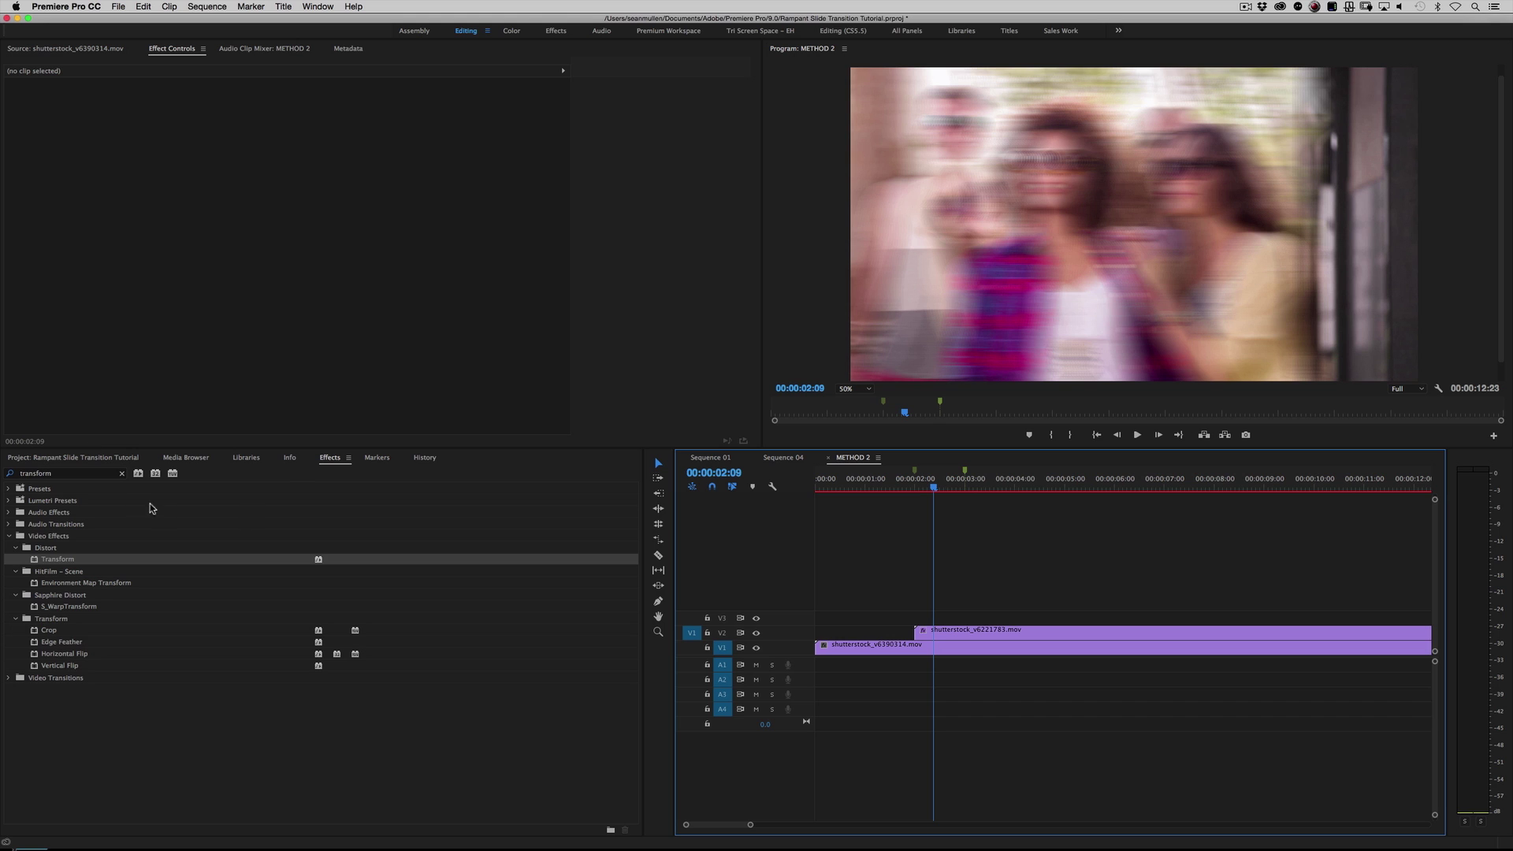
# Clear the Effects search and create new Sequence 06 with default settings
pyautogui.click(122, 474)
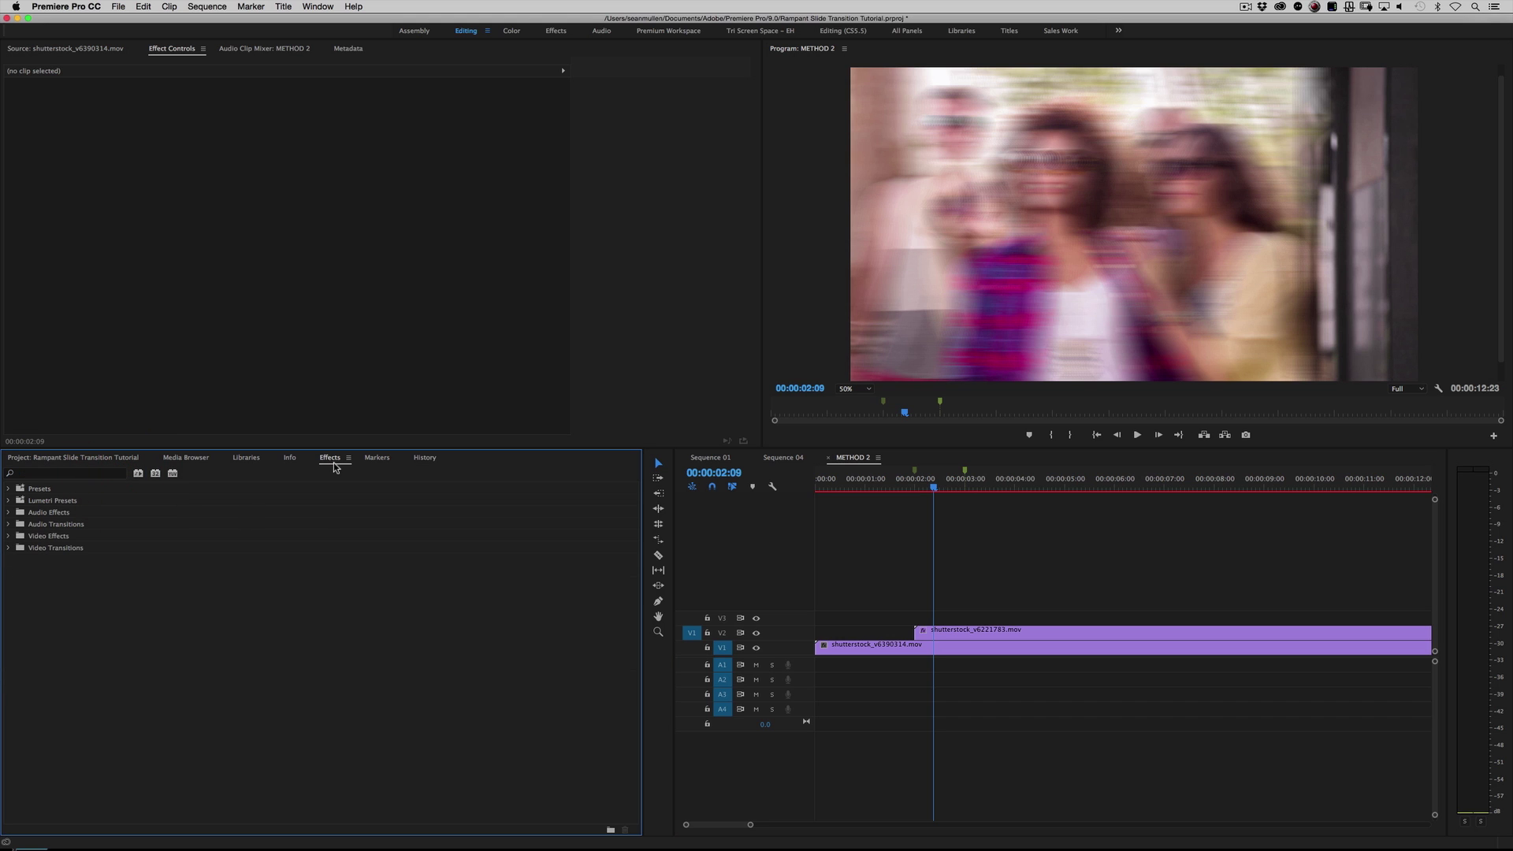
pyautogui.click(201, 458)
pyautogui.click(111, 458)
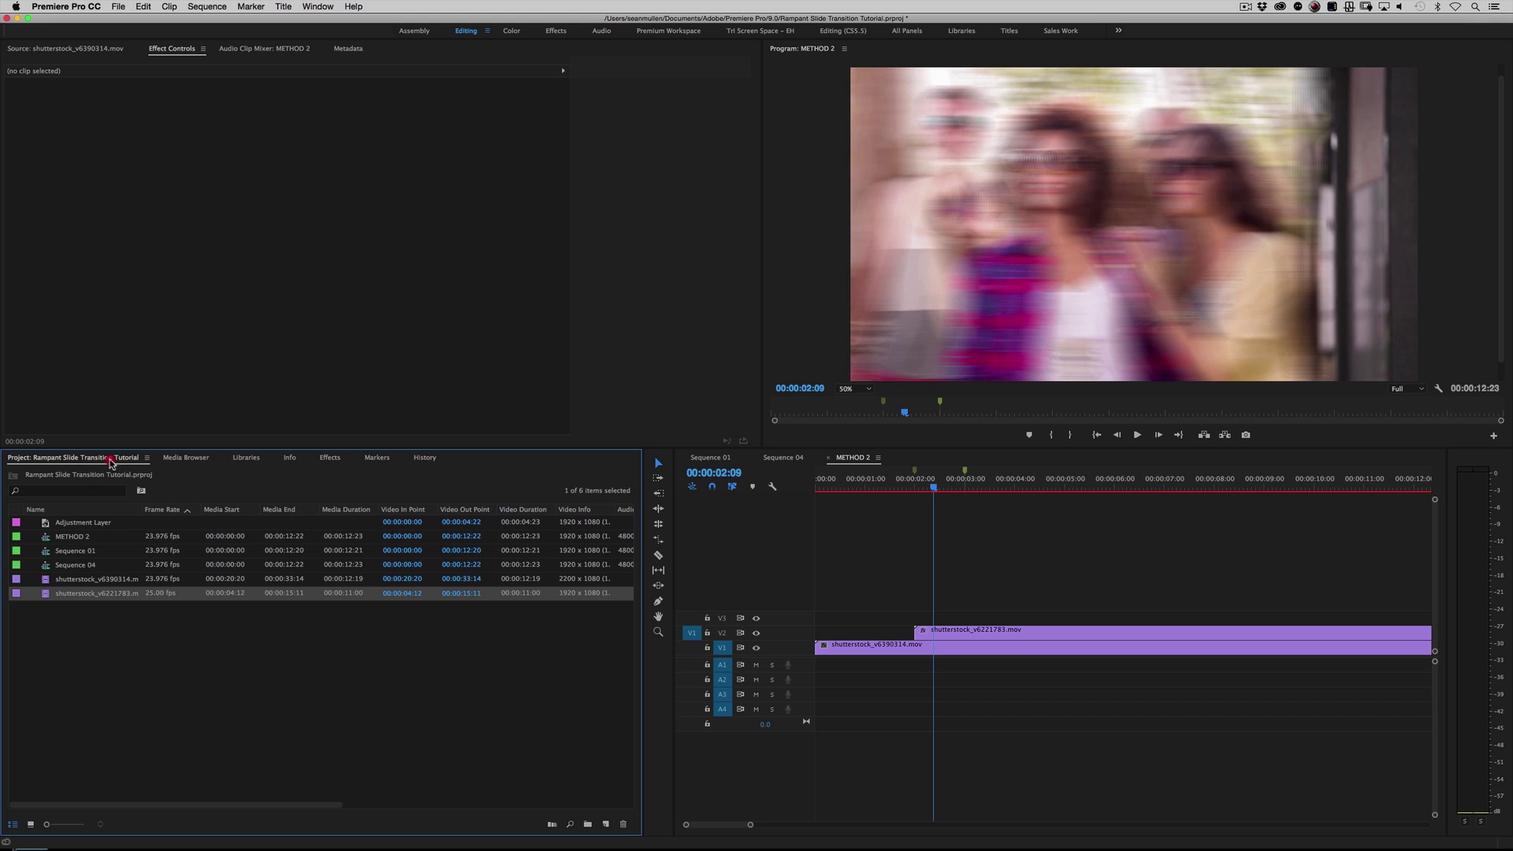
pyautogui.click(81, 582)
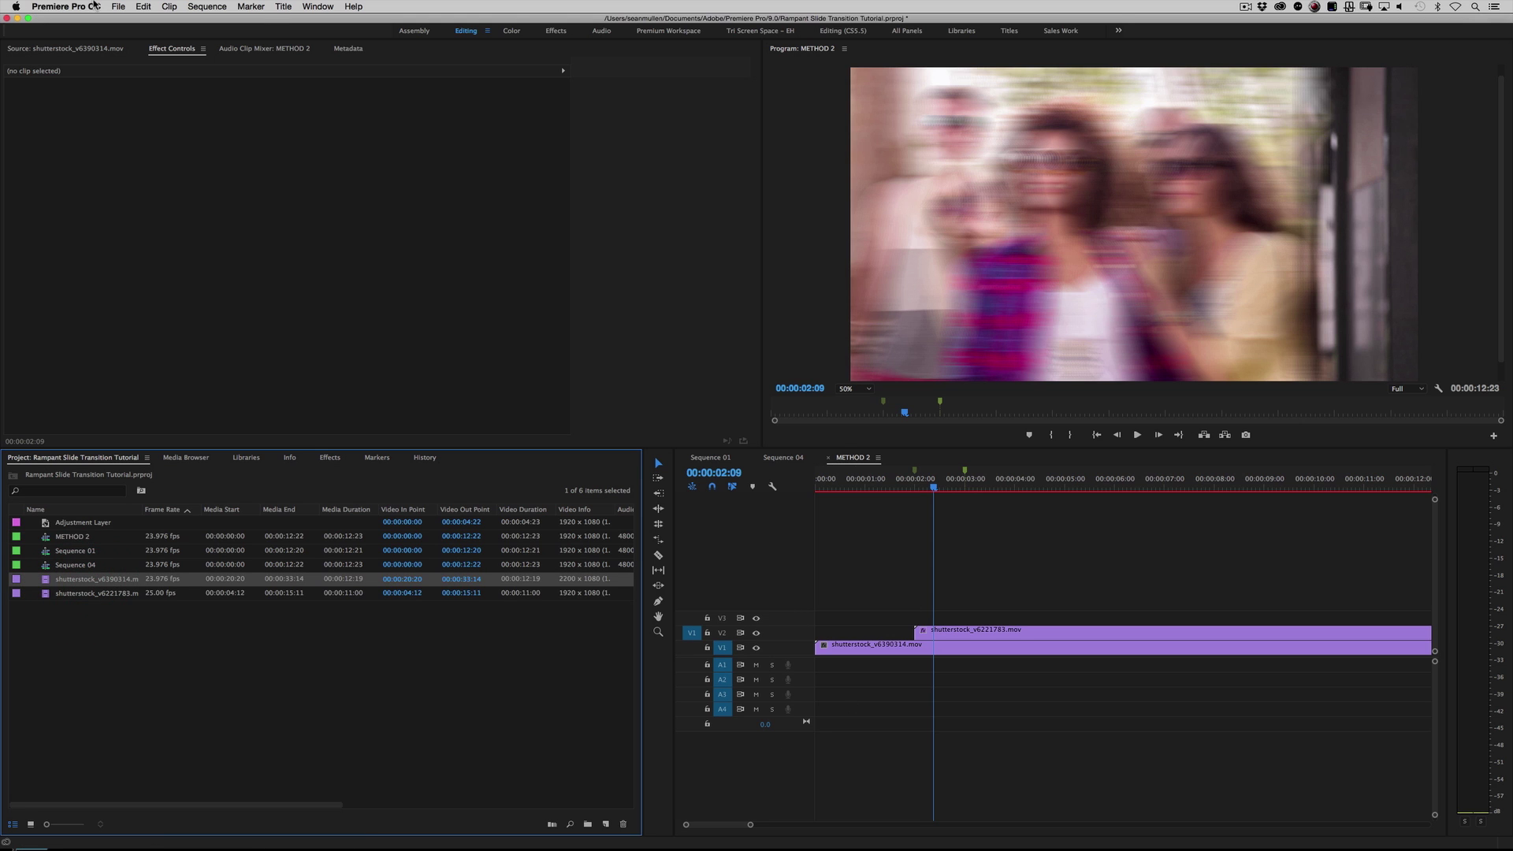
pyautogui.click(118, 7)
pyautogui.moveTo(157, 20)
pyautogui.click(337, 43)
pyautogui.click(919, 655)
# Place shutterstock_v6390314 on V1 and stack shutterstock_v6221783 above it on V2
pyautogui.moveTo(74, 592); pyautogui.dragTo(821, 647)
pyautogui.moveTo(85, 611); pyautogui.dragTo(821, 633)
pyautogui.moveTo(1418, 825); pyautogui.dragTo(1131, 831)
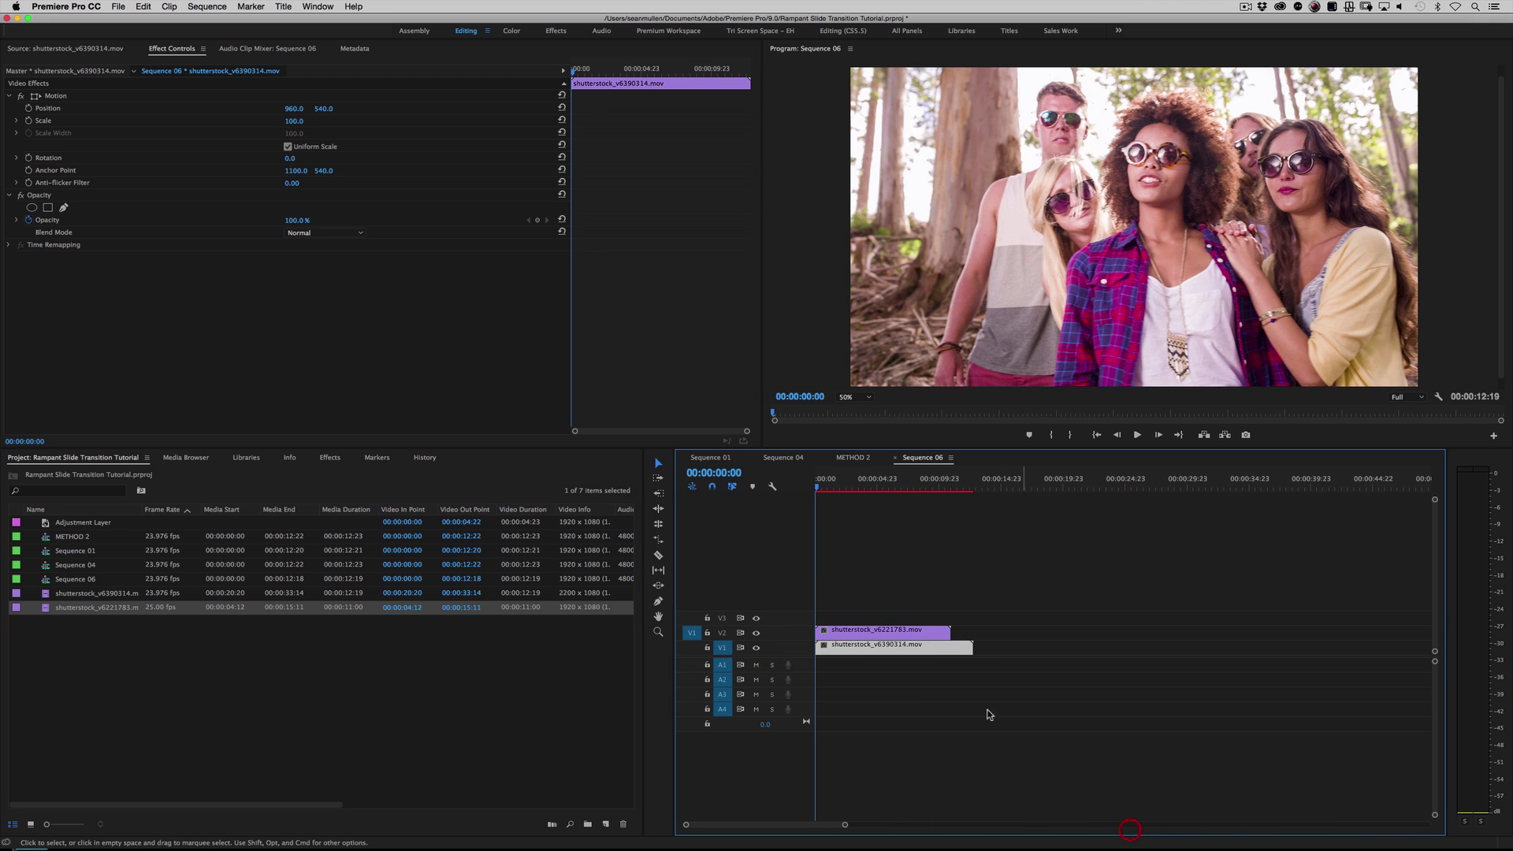
pyautogui.click(861, 630)
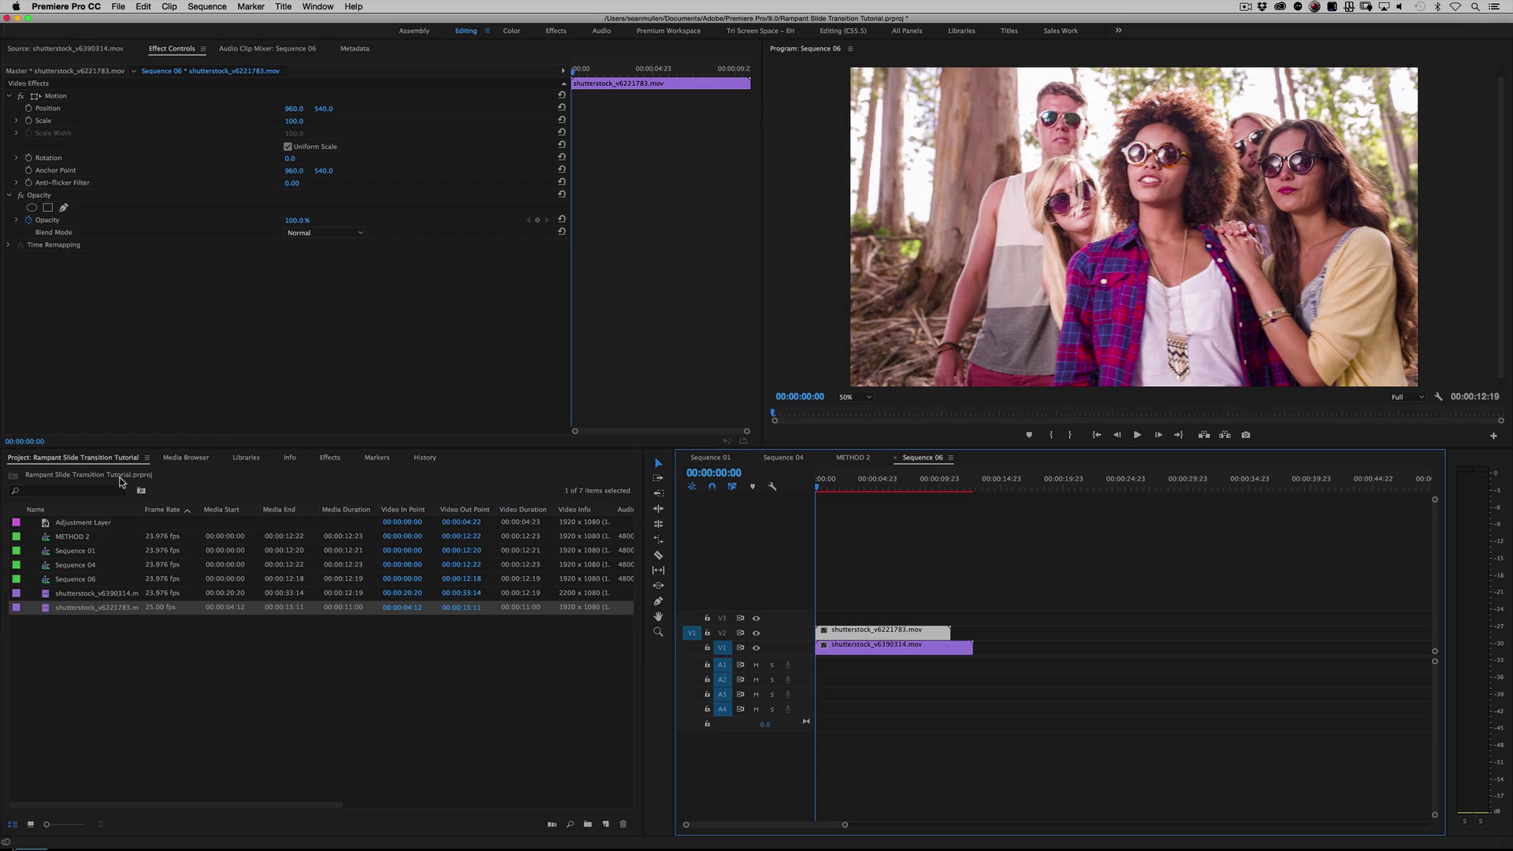
# Apply THIS IS MY PRESET from Effects > Presets to the V2 clip
pyautogui.press('`')
pyautogui.click(636, 89)
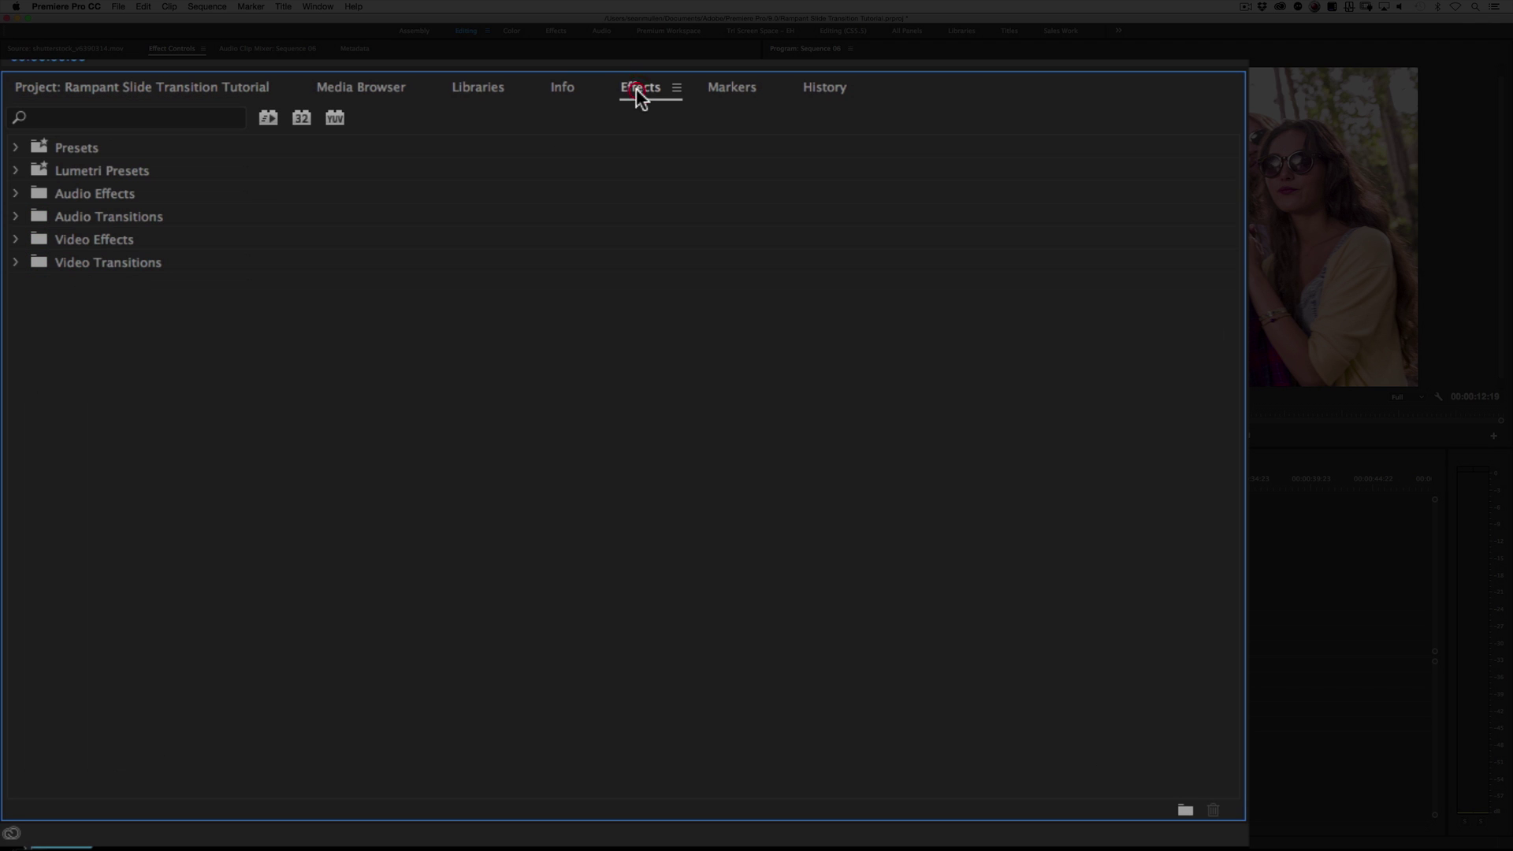
pyautogui.click(71, 148)
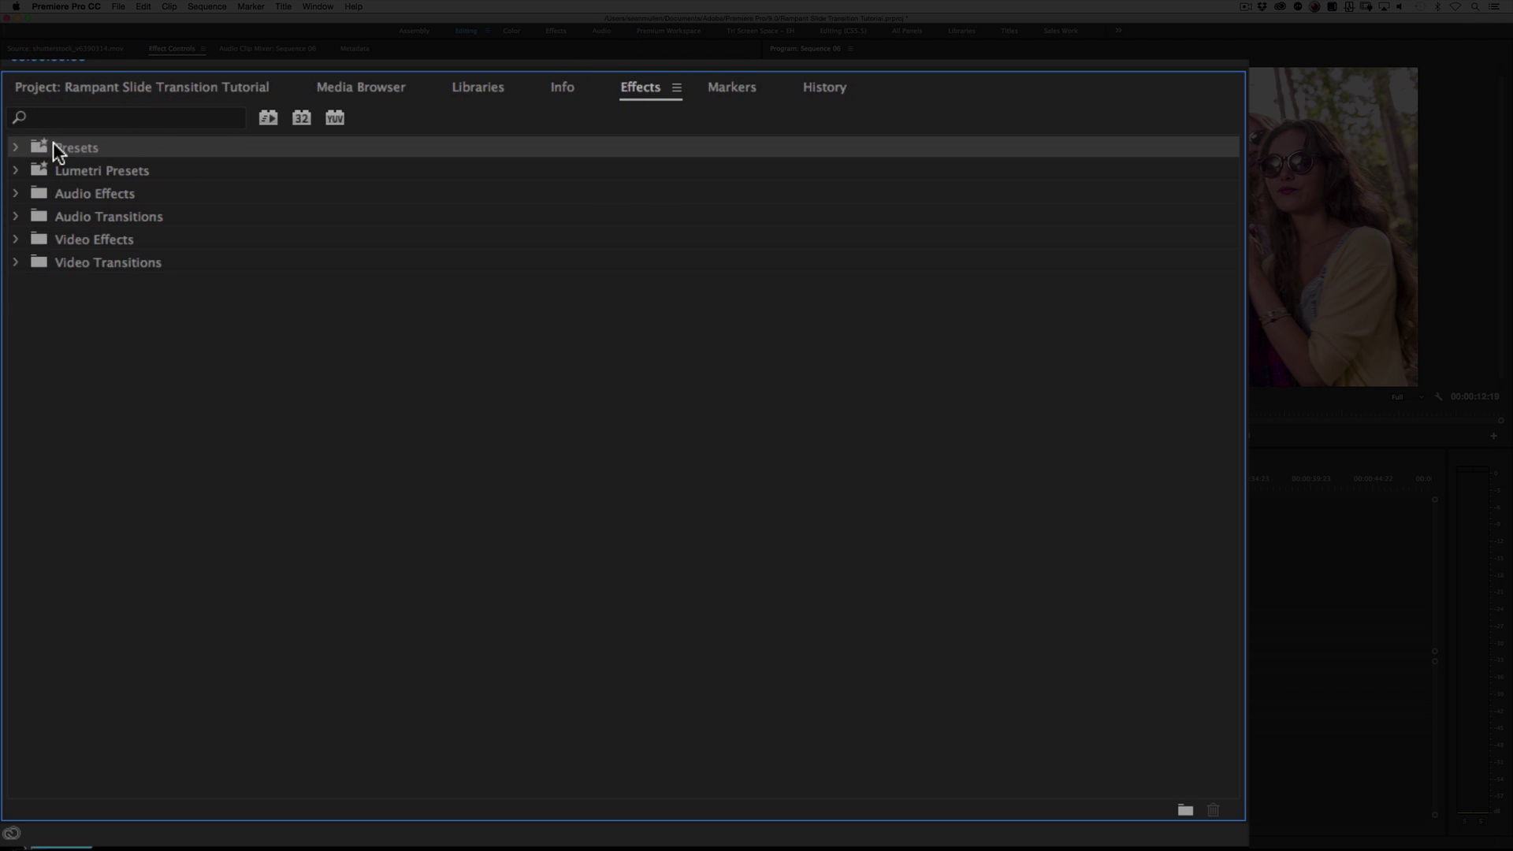
pyautogui.click(16, 147)
pyautogui.click(103, 168)
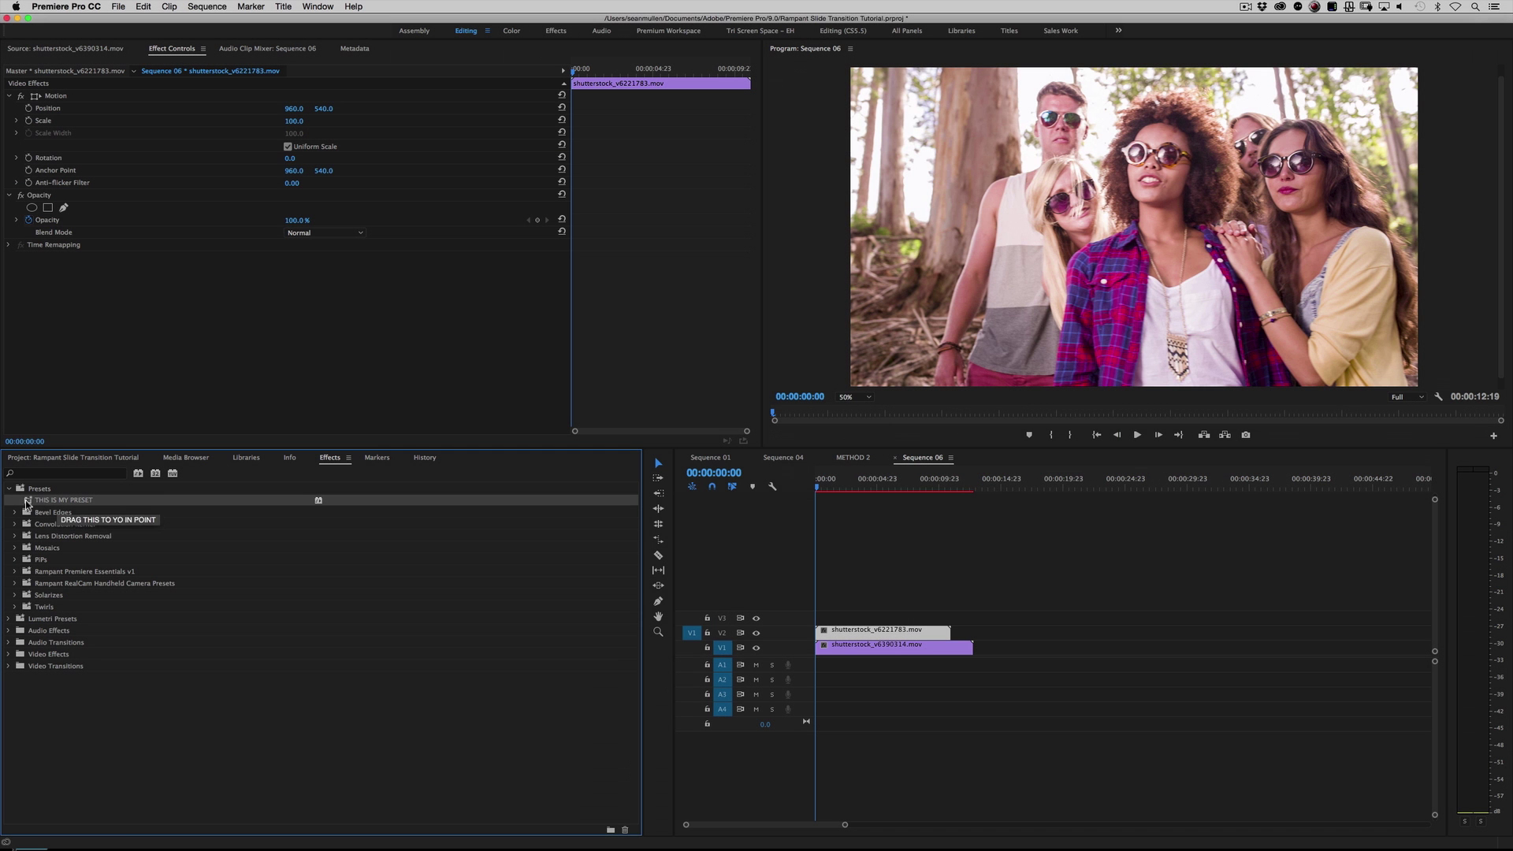
pyautogui.moveTo(63, 500); pyautogui.dragTo(842, 631)
# Preview the slide from the start several times, then copy the V1 clip onto V3
pyautogui.press('space')
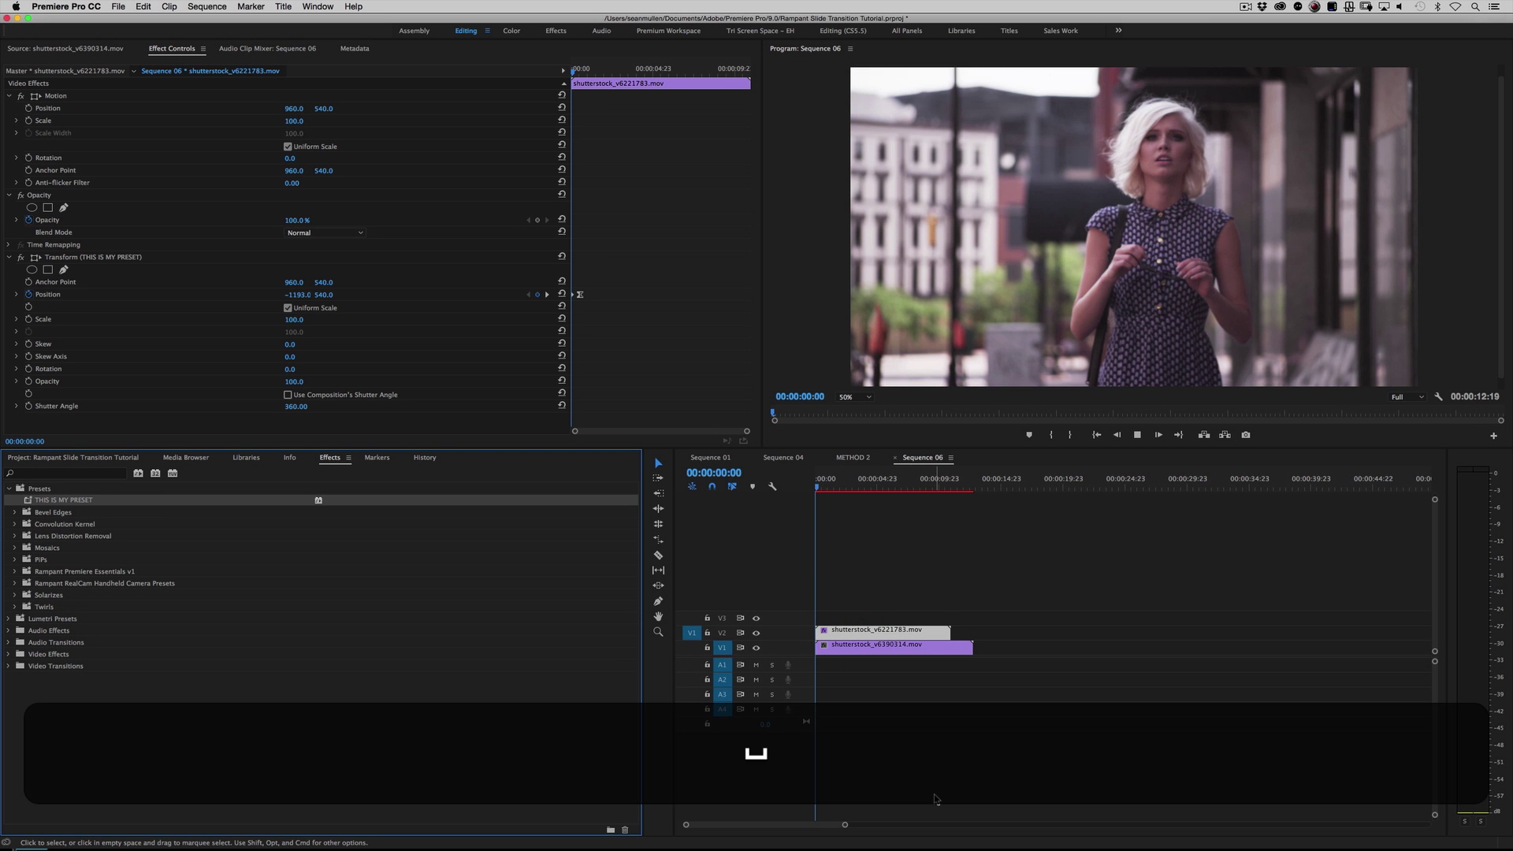
pyautogui.press('space')
pyautogui.click(826, 487)
pyautogui.press('Home')
pyautogui.press('space')
pyautogui.press('space')
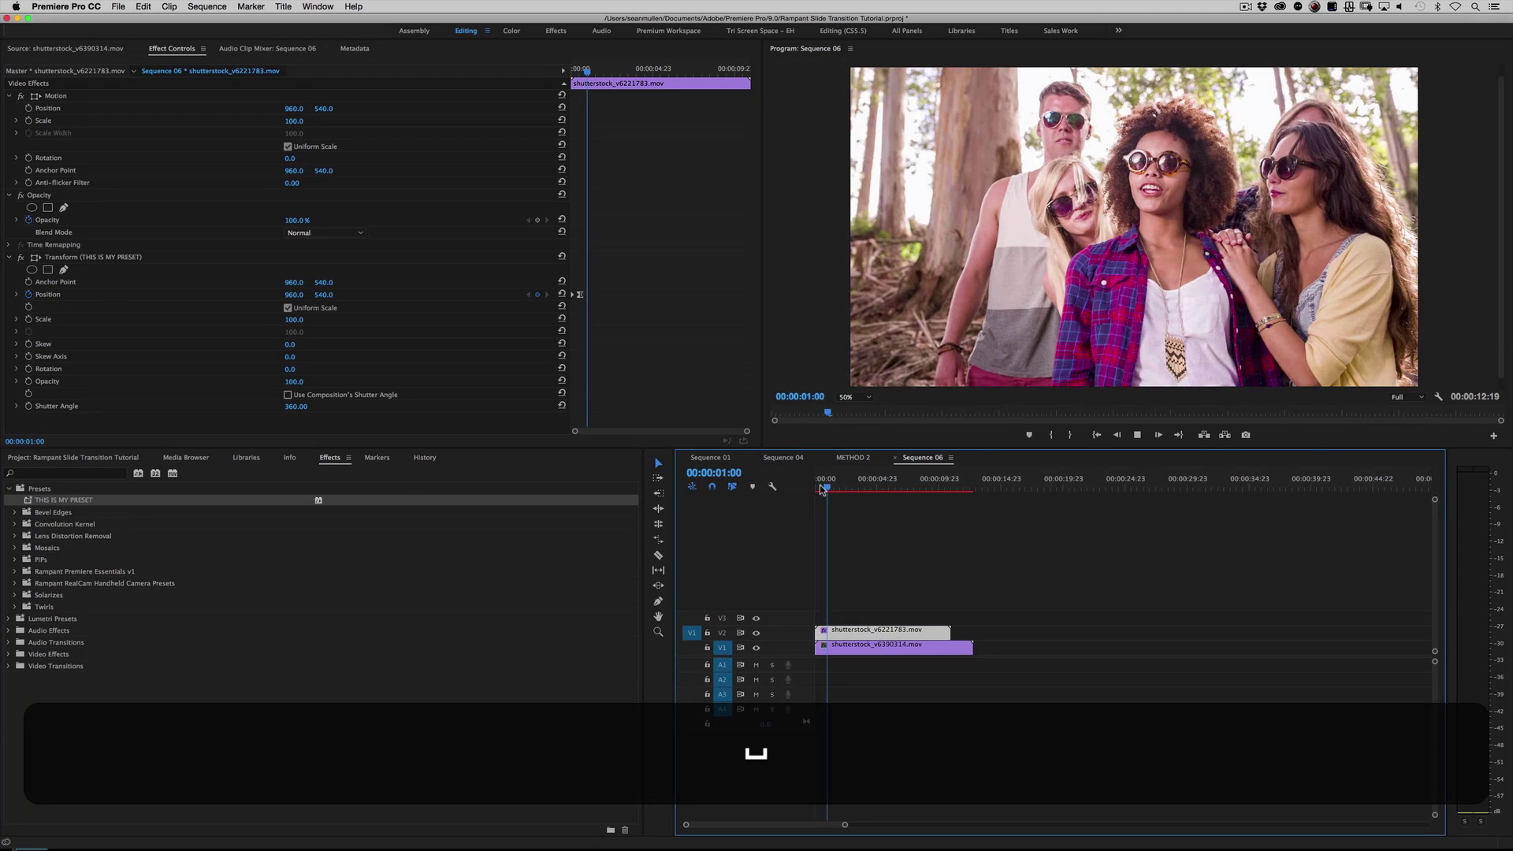
pyautogui.press('Home')
pyautogui.press('space')
pyautogui.press('space')
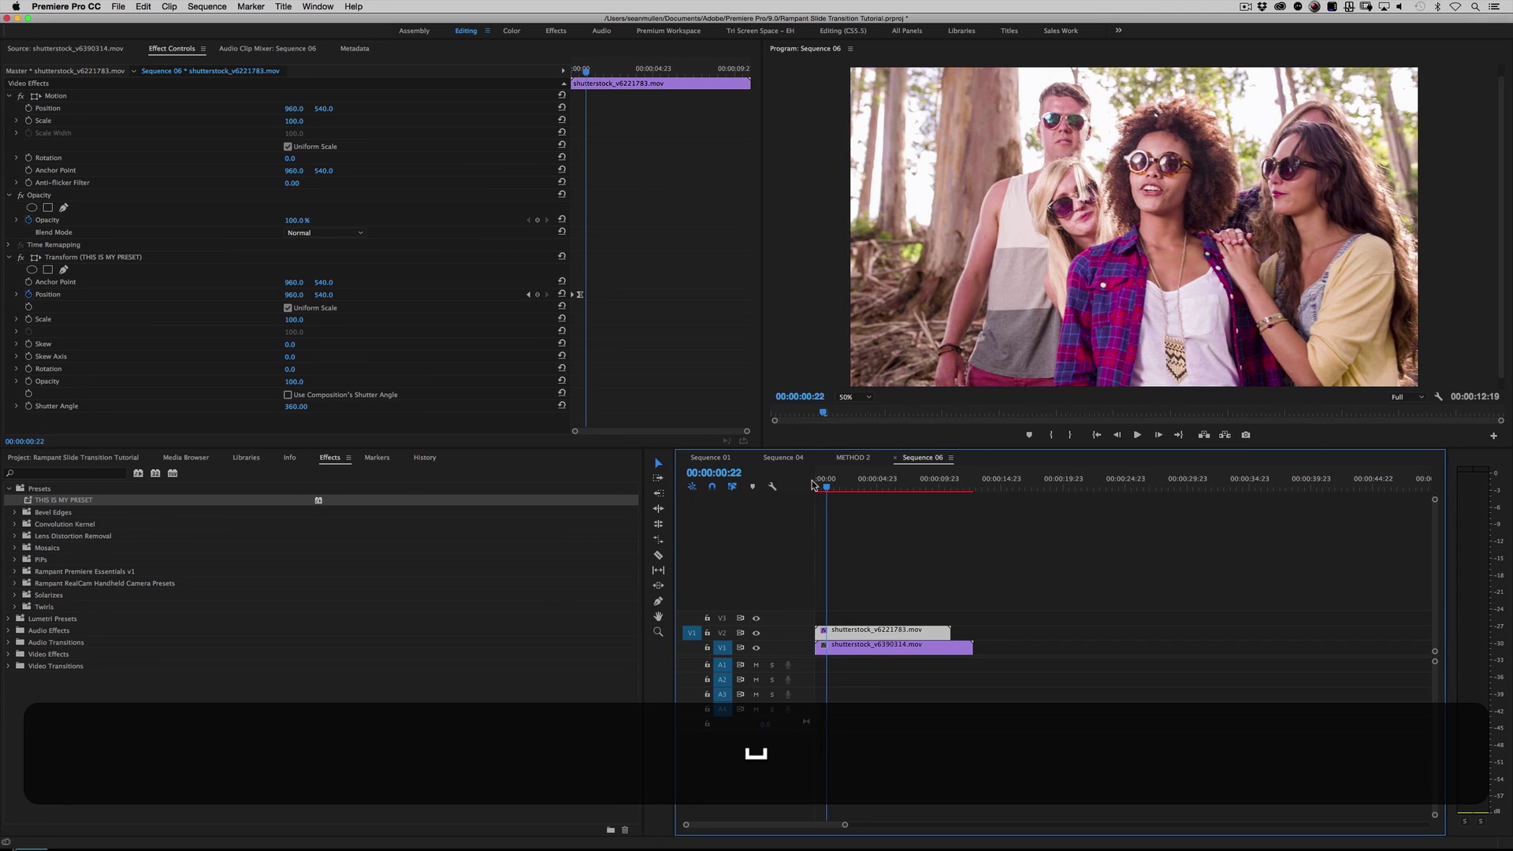
pyautogui.press('Home')
pyautogui.press('space')
pyautogui.press('space')
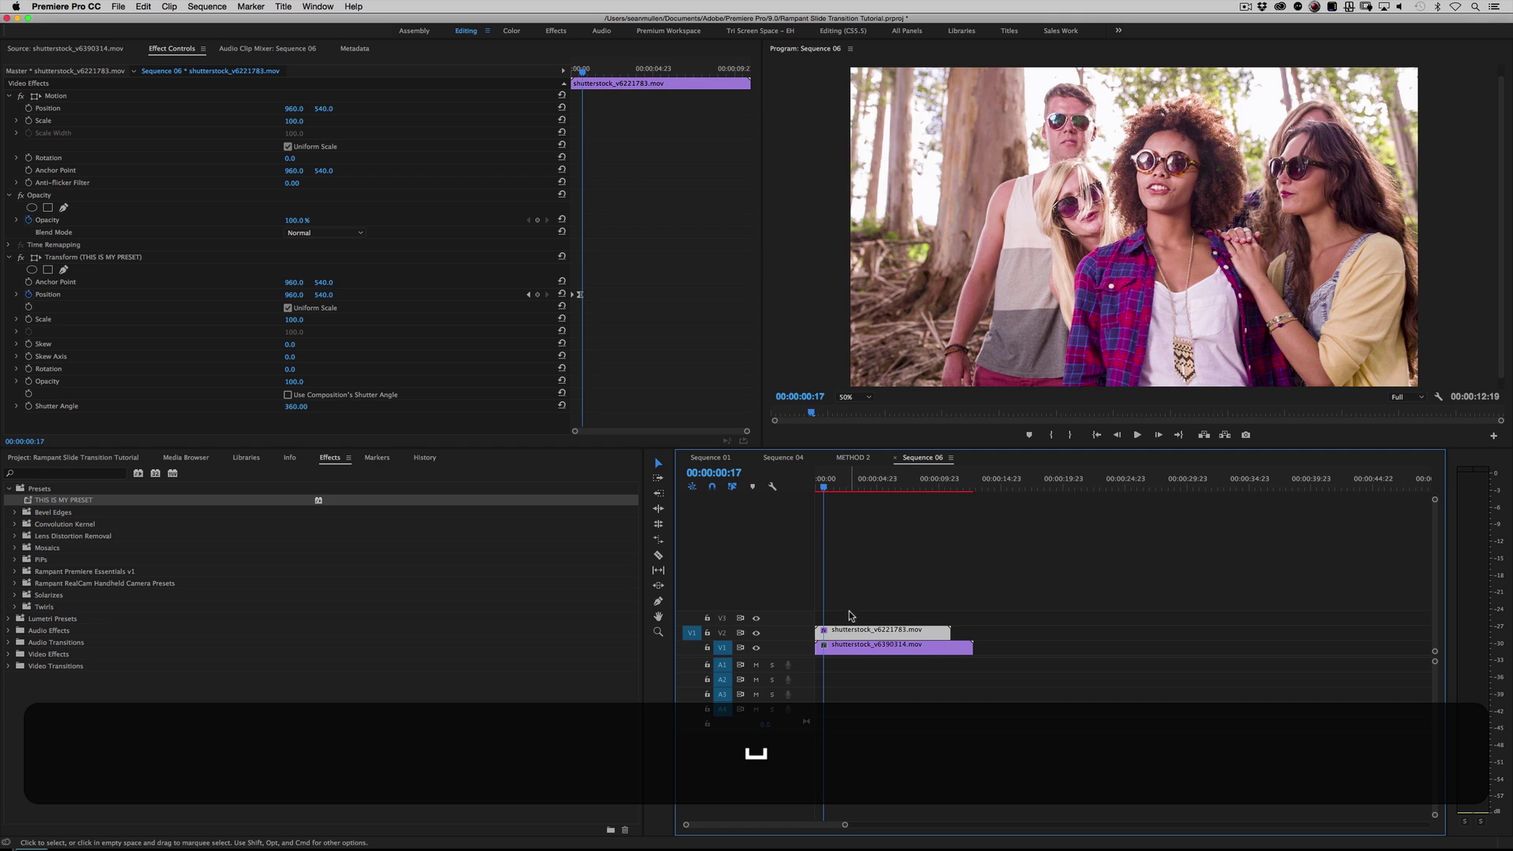
pyautogui.click(853, 651)
pyautogui.moveTo(853, 652); pyautogui.dragTo(851, 619)
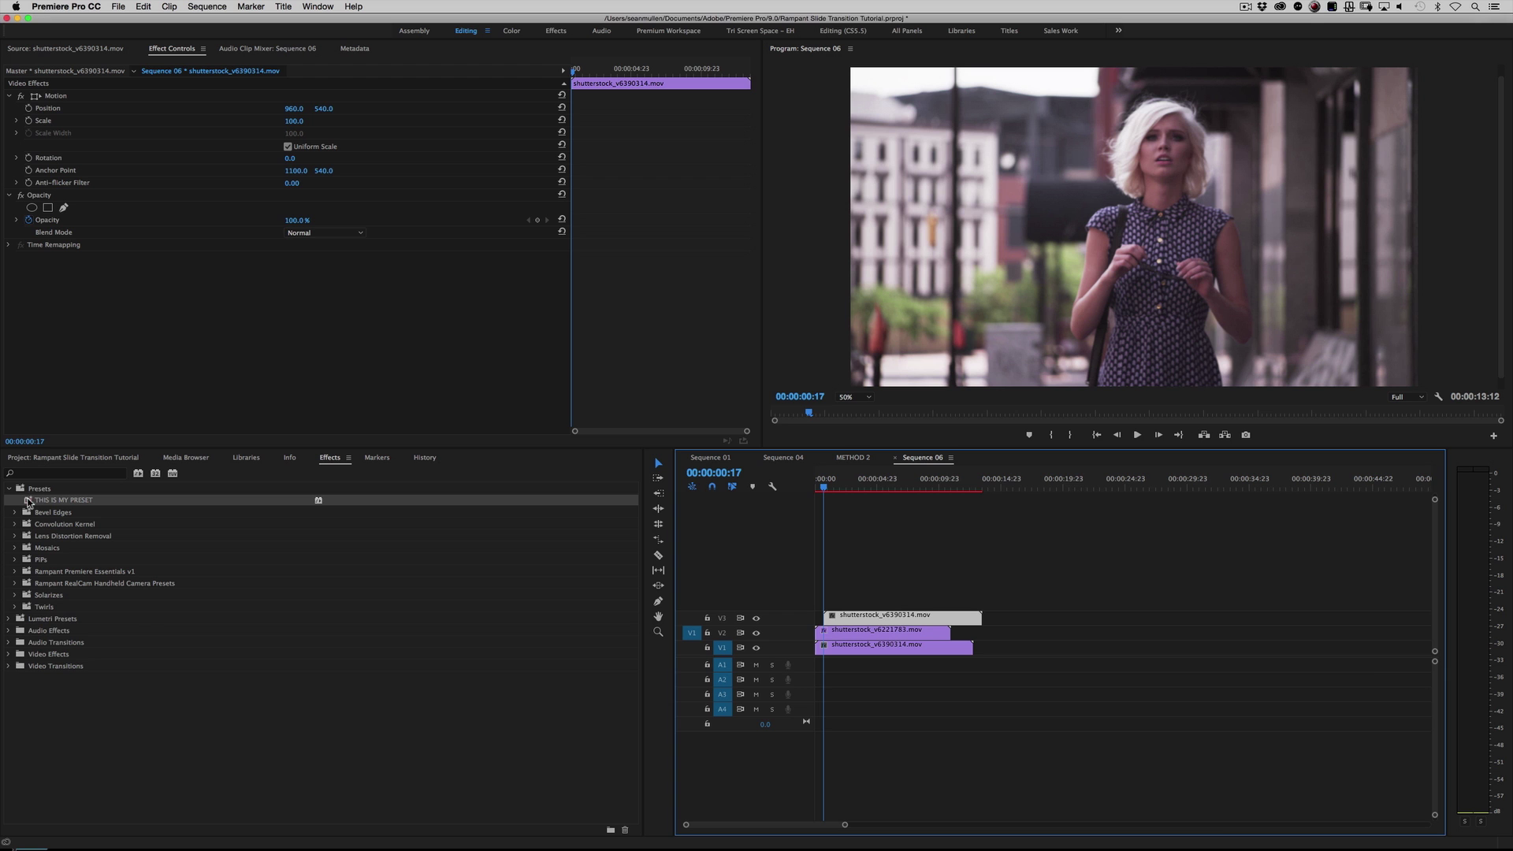
# Apply THIS IS MY PRESET to the V3 copy and play back both slides from the start
pyautogui.moveTo(27, 502); pyautogui.dragTo(844, 618)
pyautogui.press('Home')
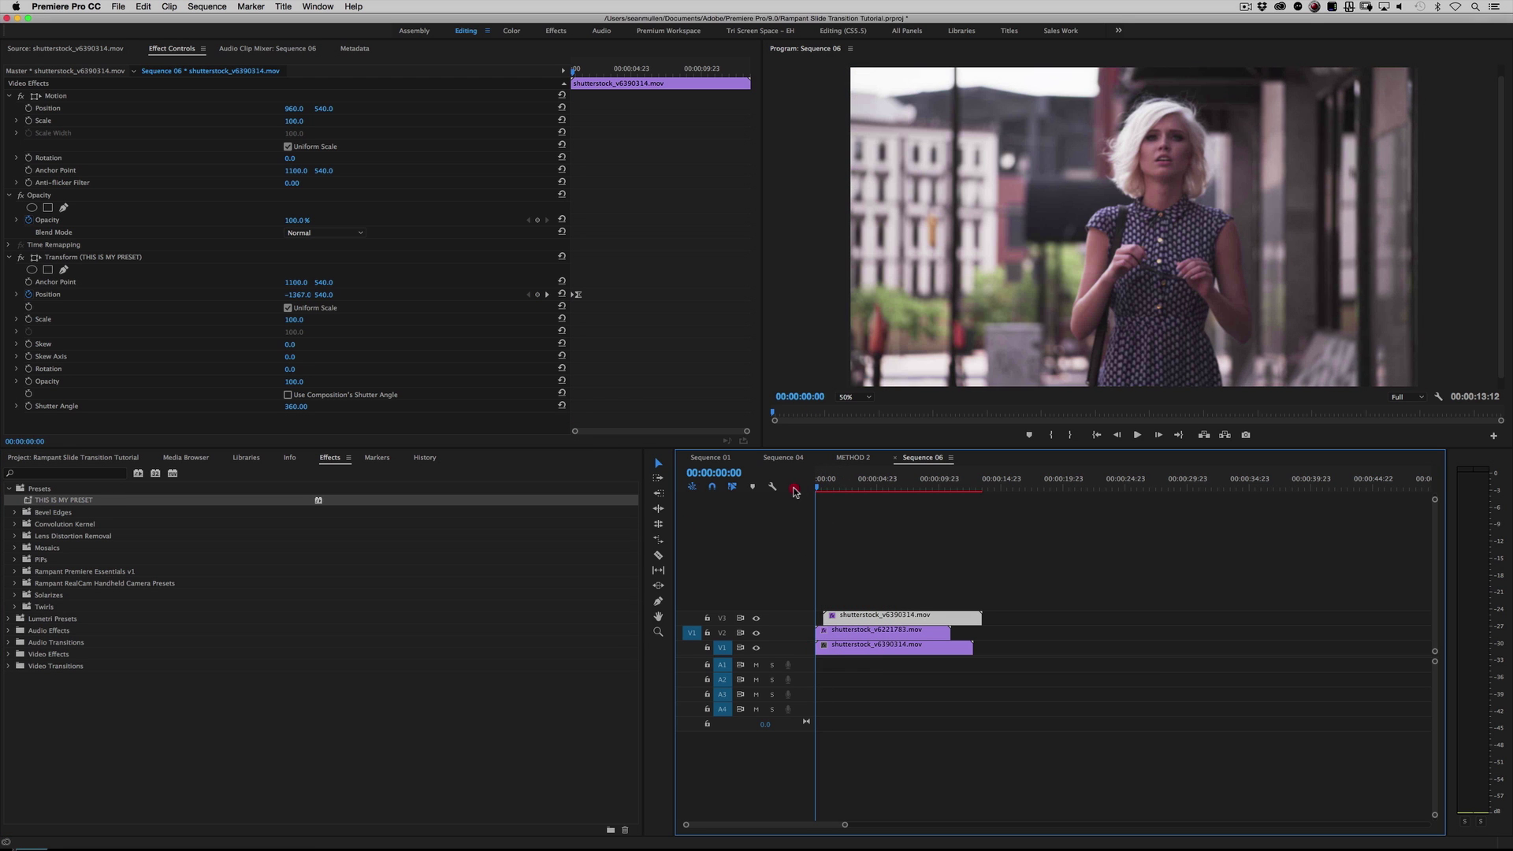
pyautogui.press('space')
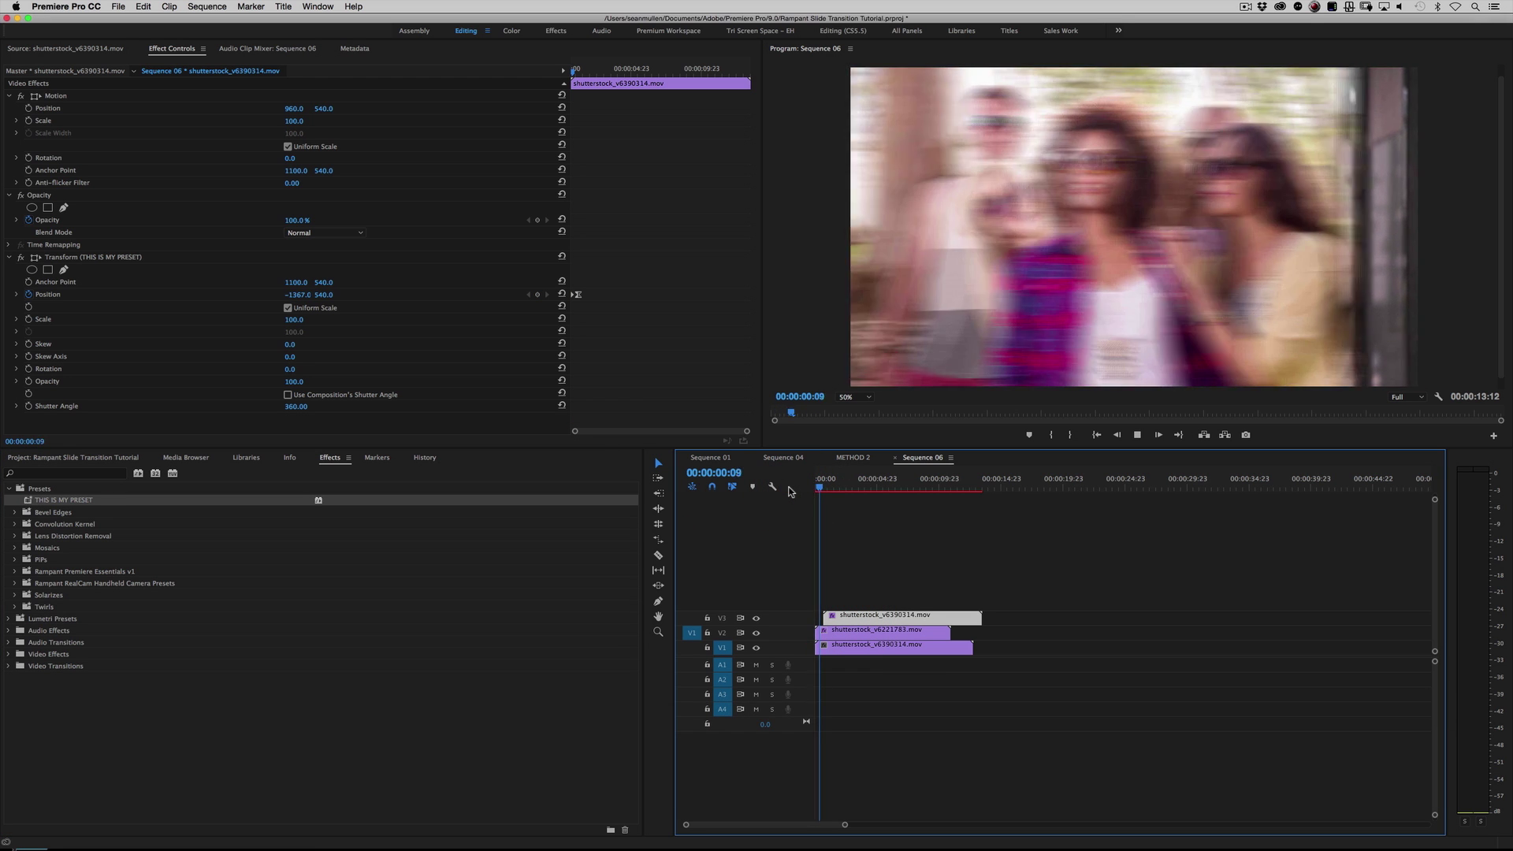
pyautogui.press('space')
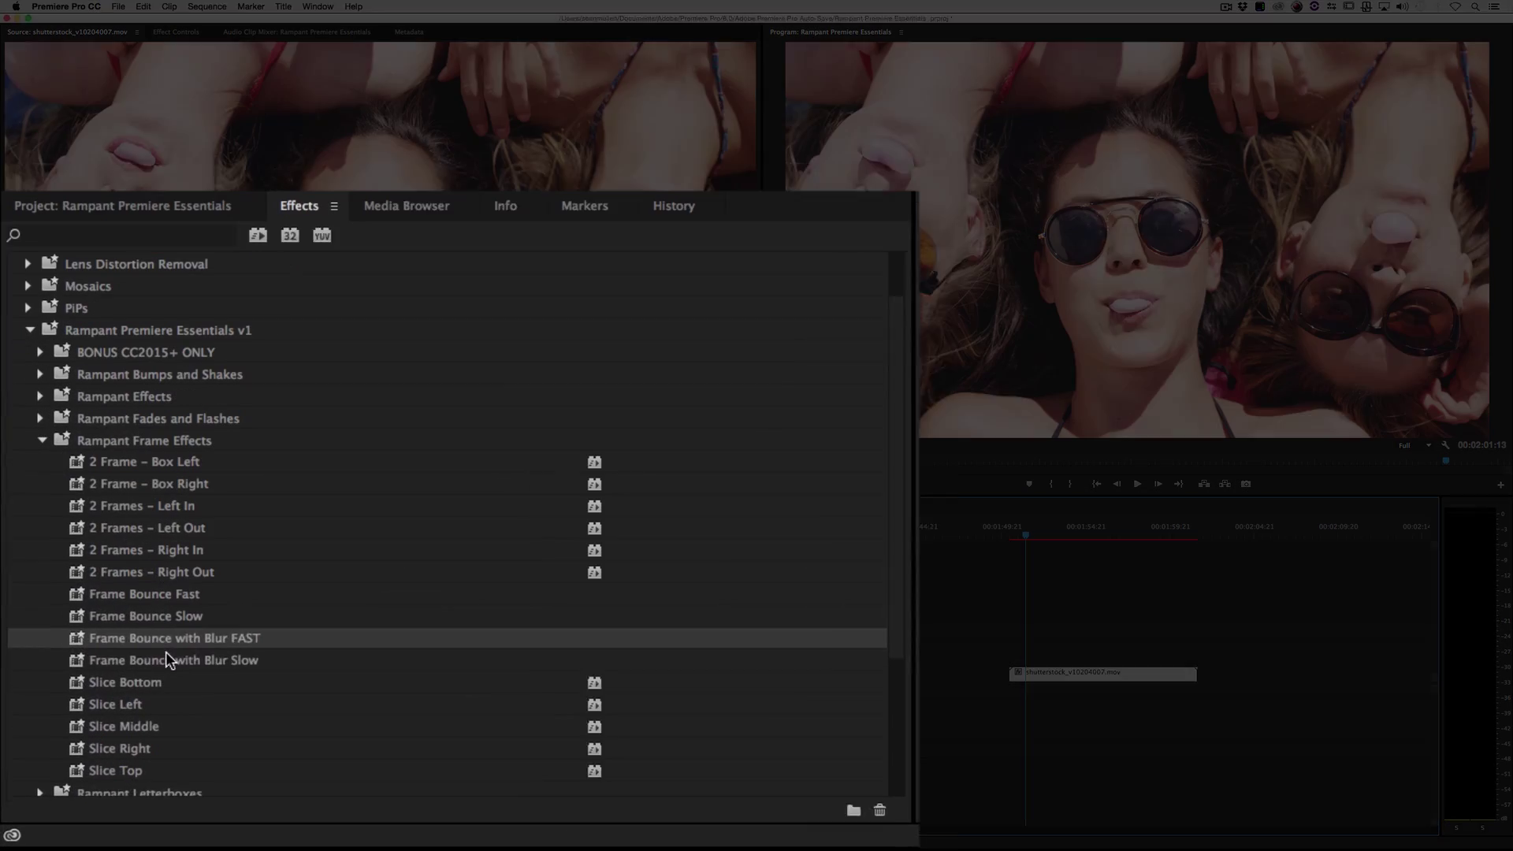
# Apply Frame Bounce with Blur Slow and Shuffle Out Bottom to timeline clips, previewing the first
pyautogui.moveTo(89, 747); pyautogui.dragTo(1036, 674)
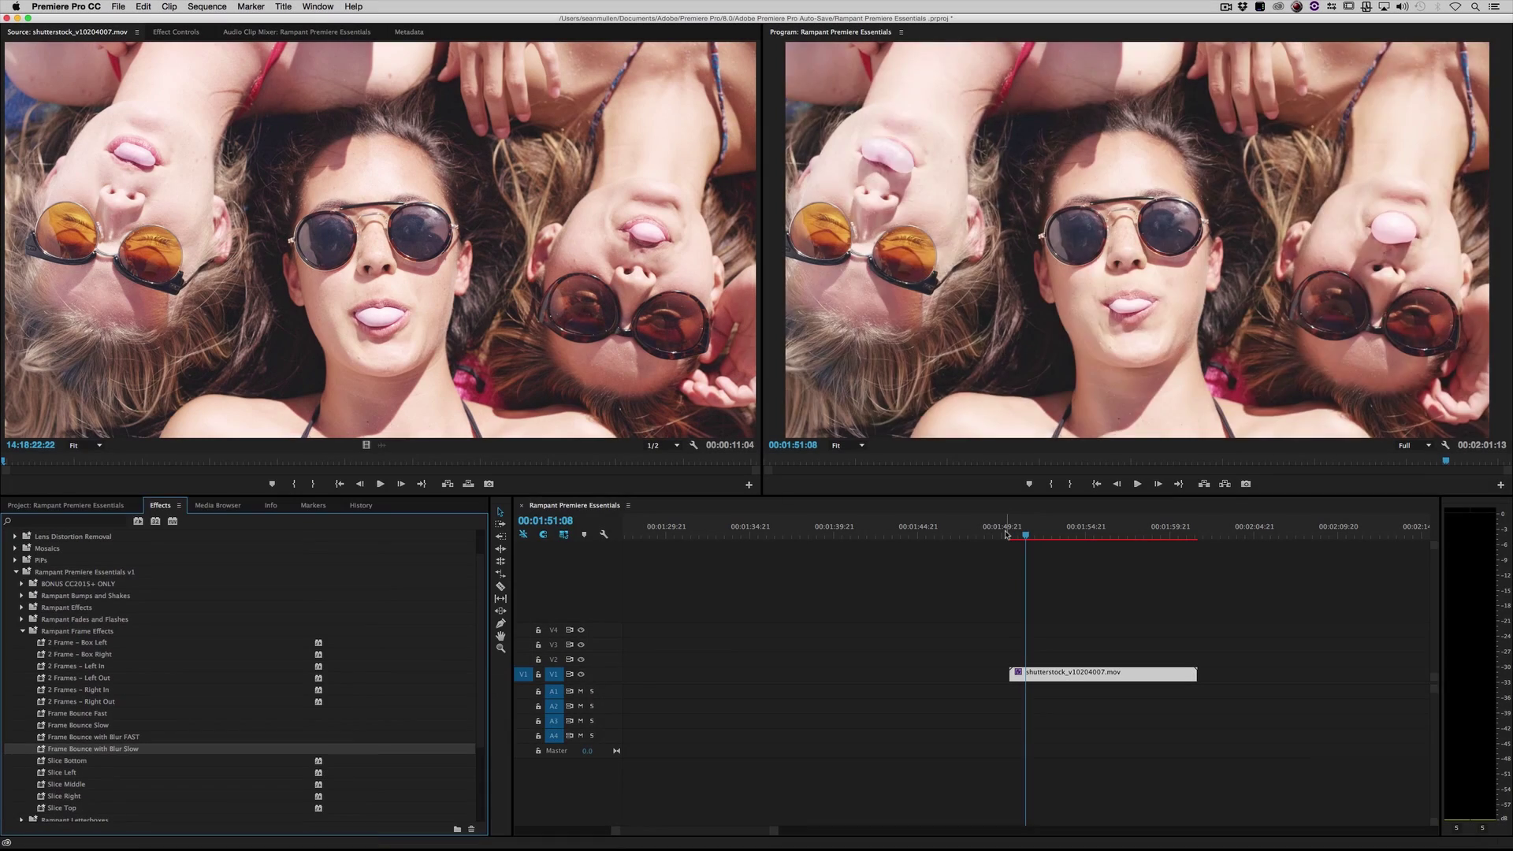
pyautogui.click(1005, 533)
pyautogui.press('space')
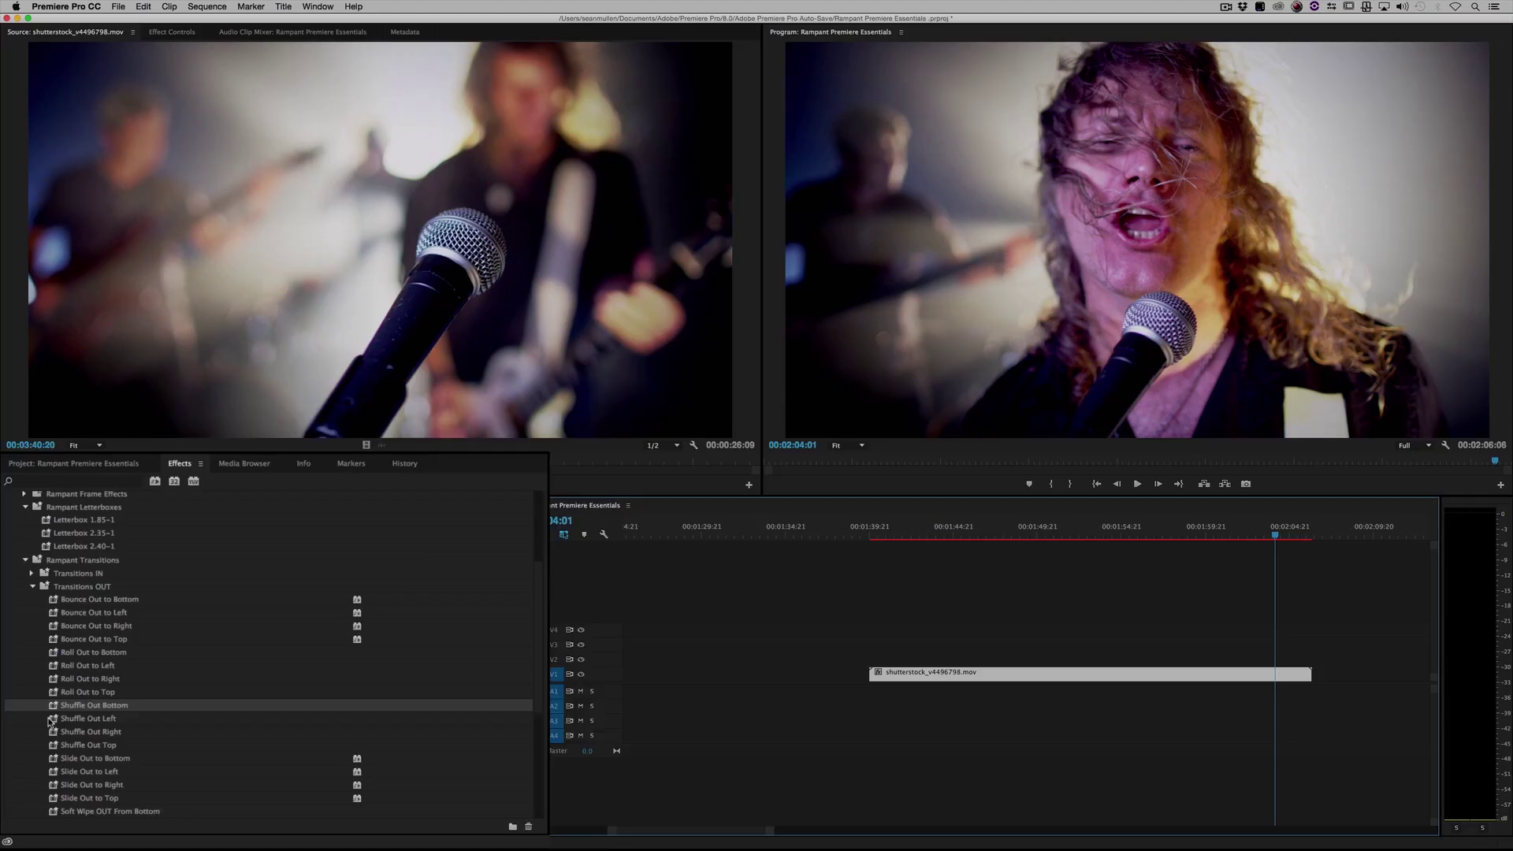
pyautogui.moveTo(85, 627); pyautogui.dragTo(876, 573)
pyautogui.moveTo(1221, 667); pyautogui.dragTo(1267, 672)
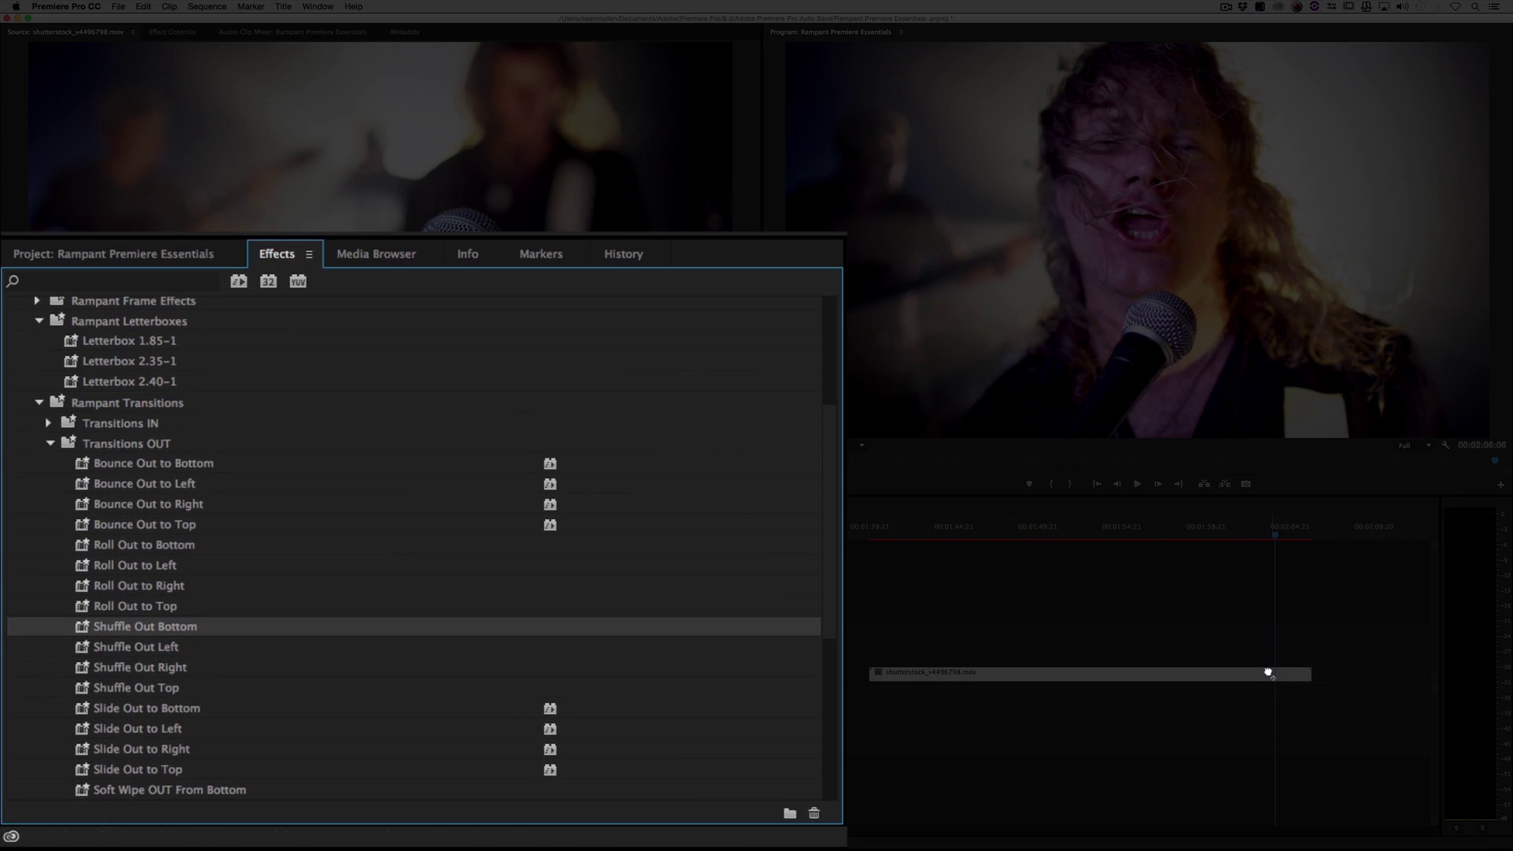